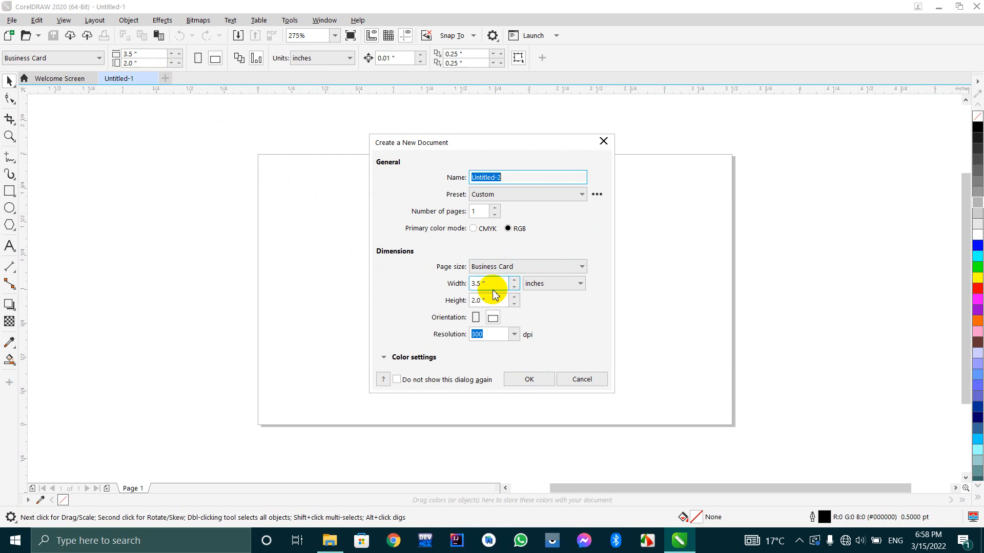
Create a new document named Class_4 using the Business Card page size.
left_click(485, 285)
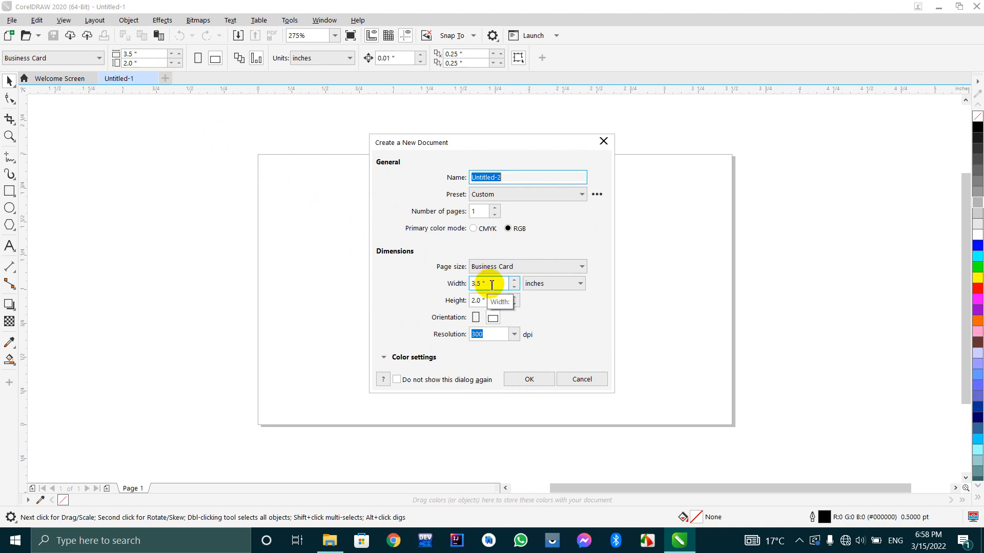
left_click_drag(488, 285, 454, 283)
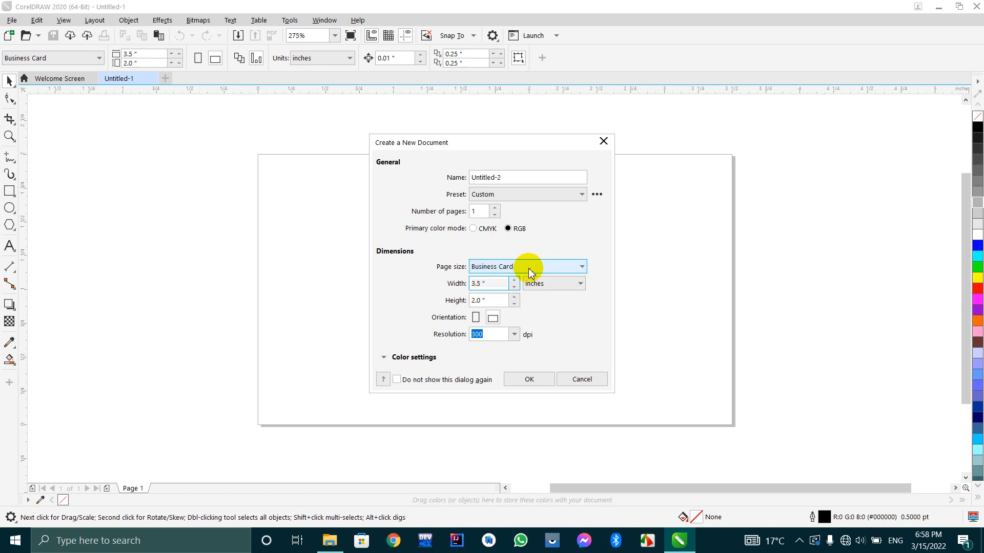
left_click(548, 266)
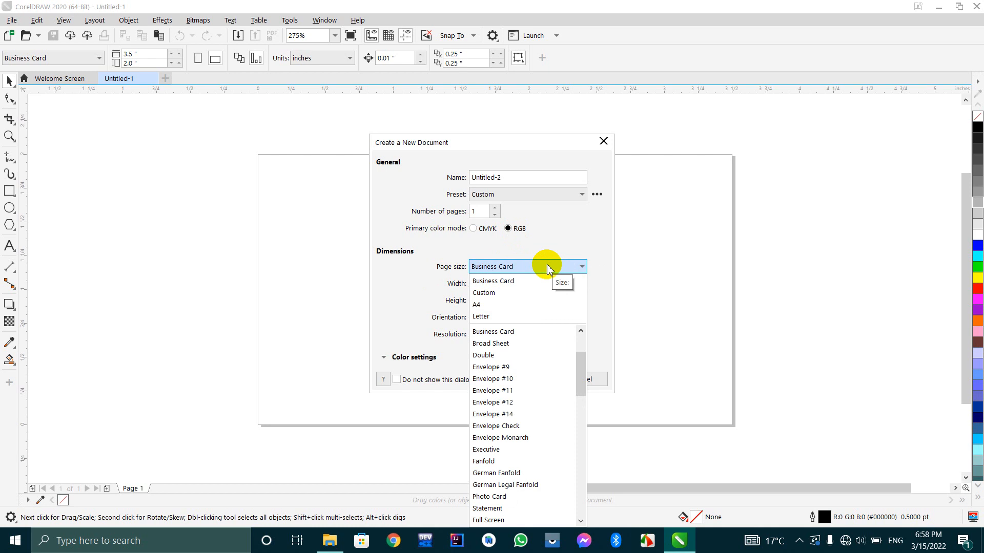
left_click(533, 281)
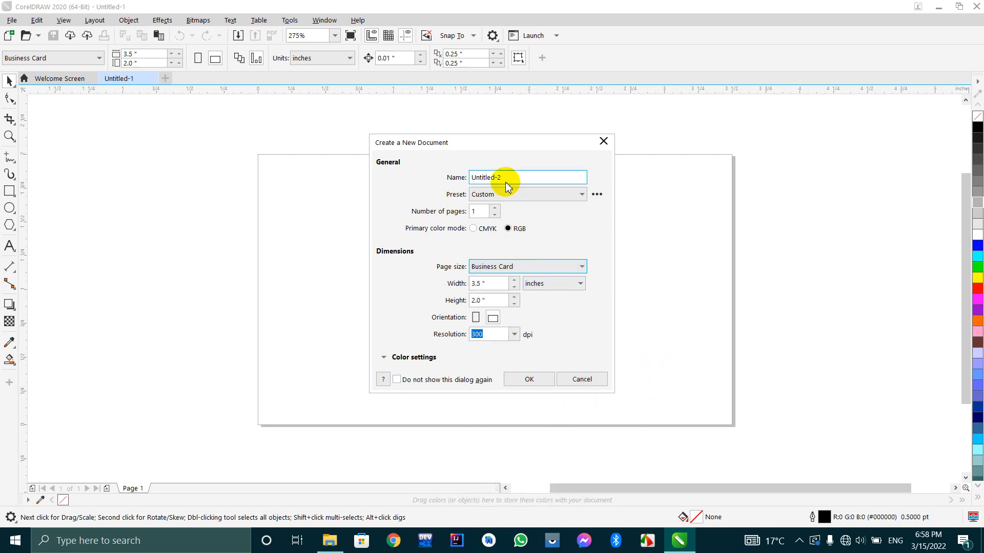
left_click_drag(506, 179, 461, 175)
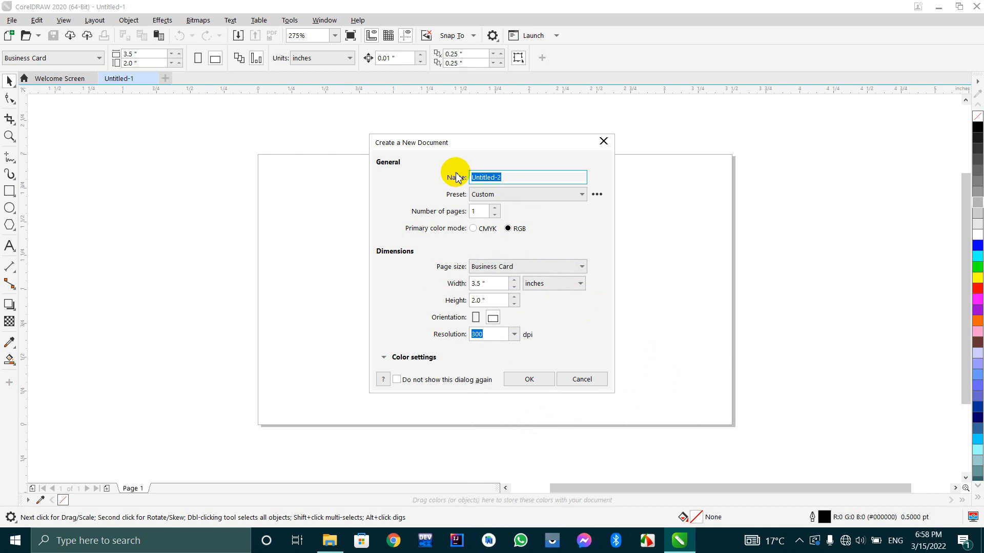
type("Class_4")
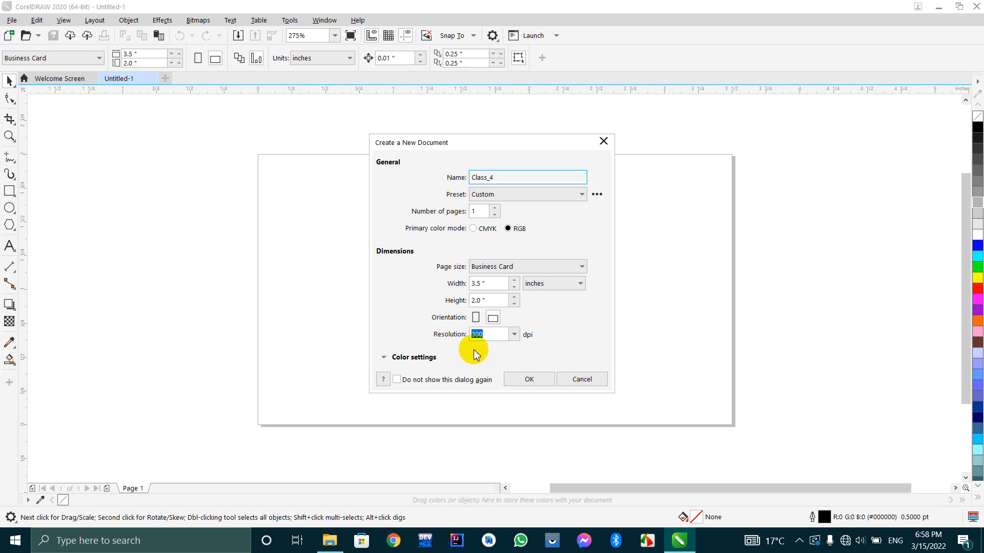
left_click(520, 379)
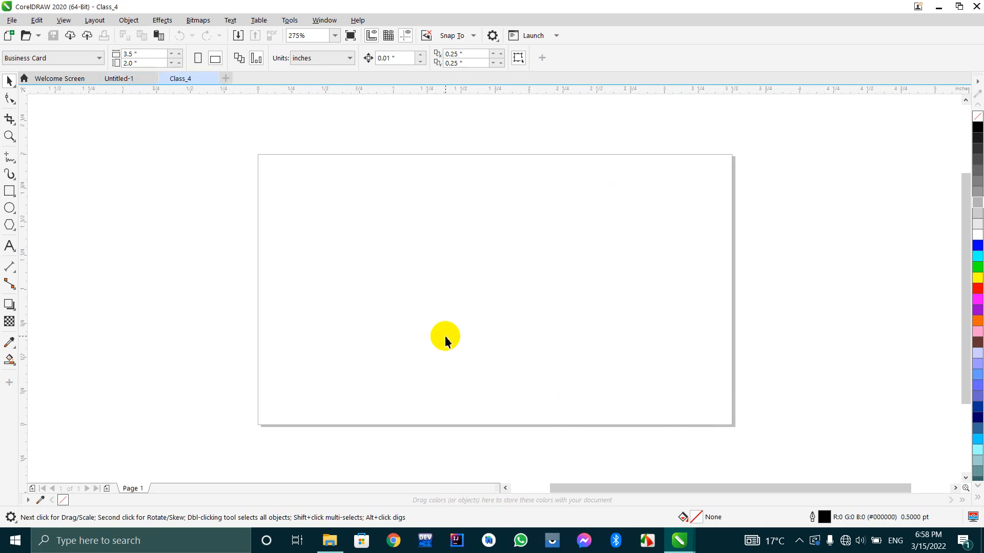
Close the Untitled-1 document, keeping Class_4 open.
left_click(150, 81)
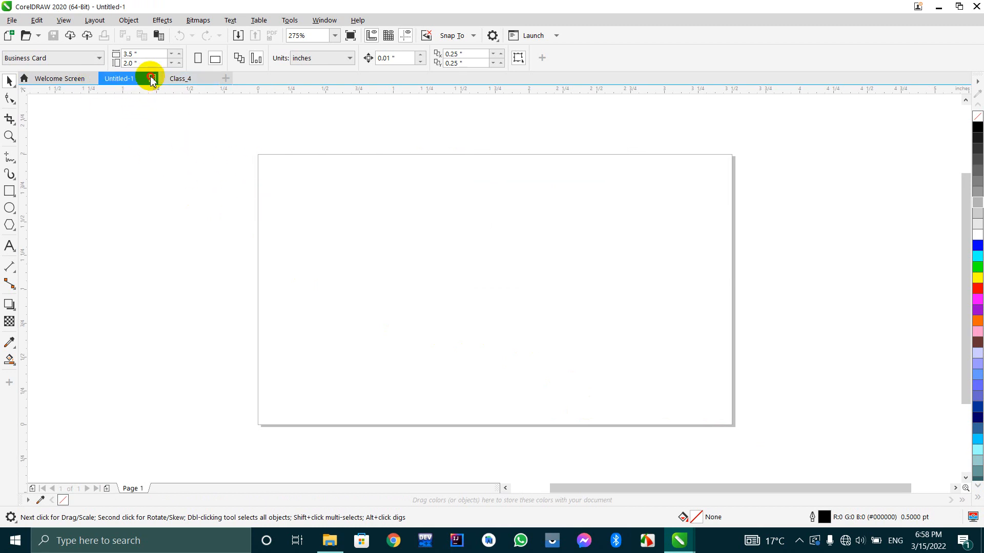
left_click(152, 79)
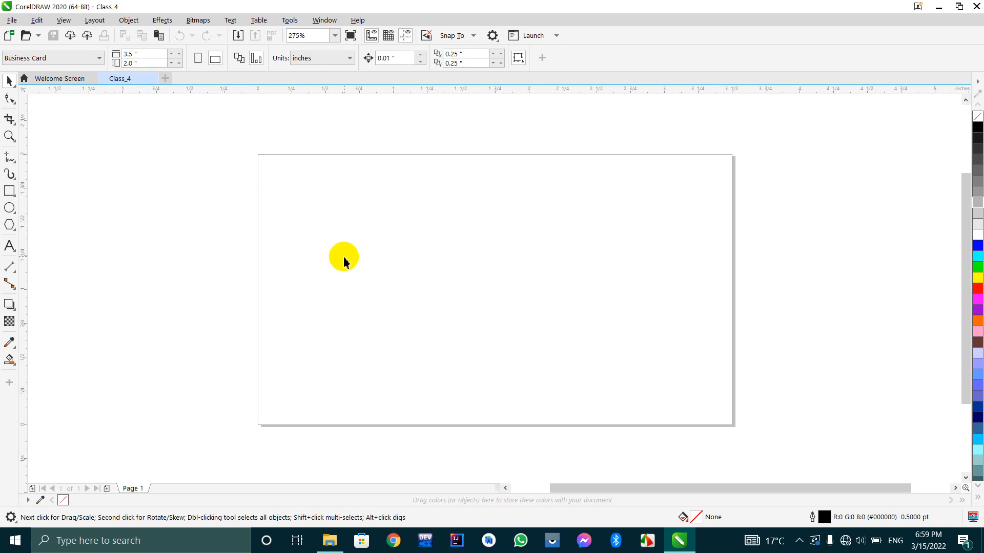
Examine which property settings the Shape, Rectangle, Freehand and Pick tools each offer.
left_click(10, 98)
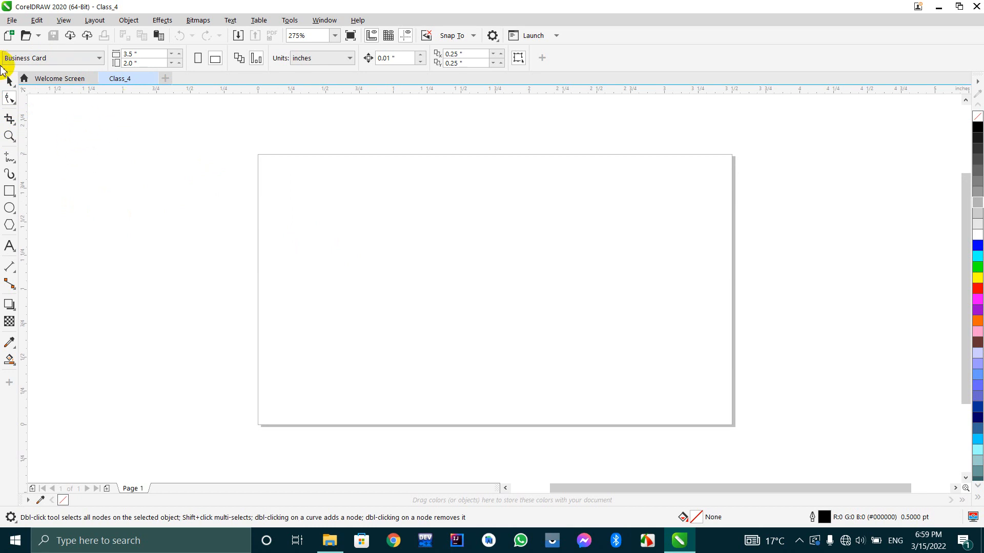
left_click(8, 193)
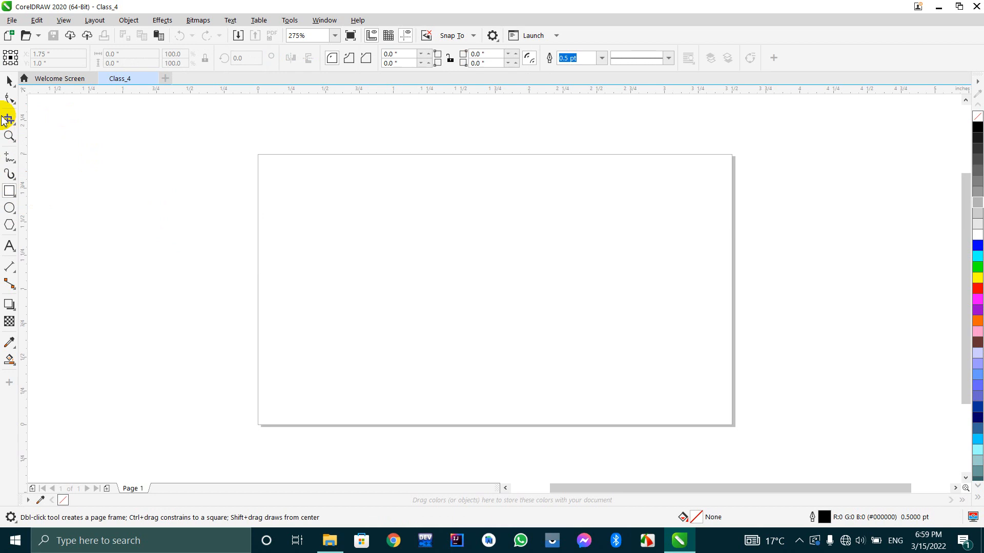
left_click(10, 100)
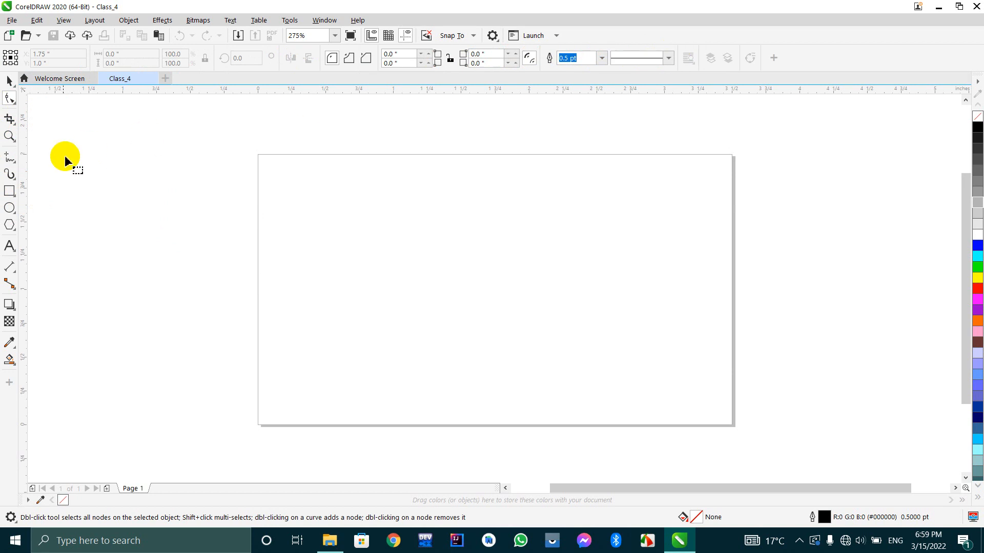
left_click(10, 80)
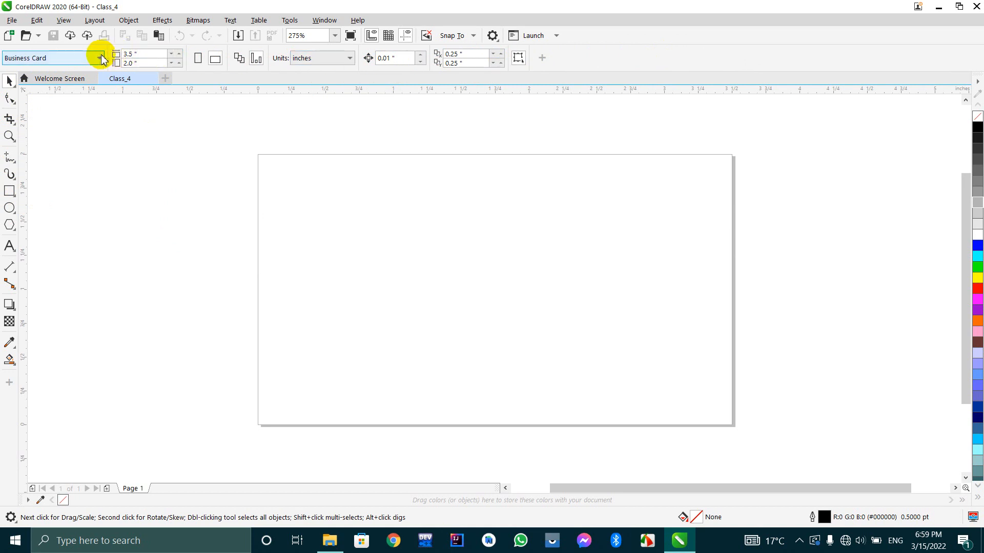
left_click(143, 52)
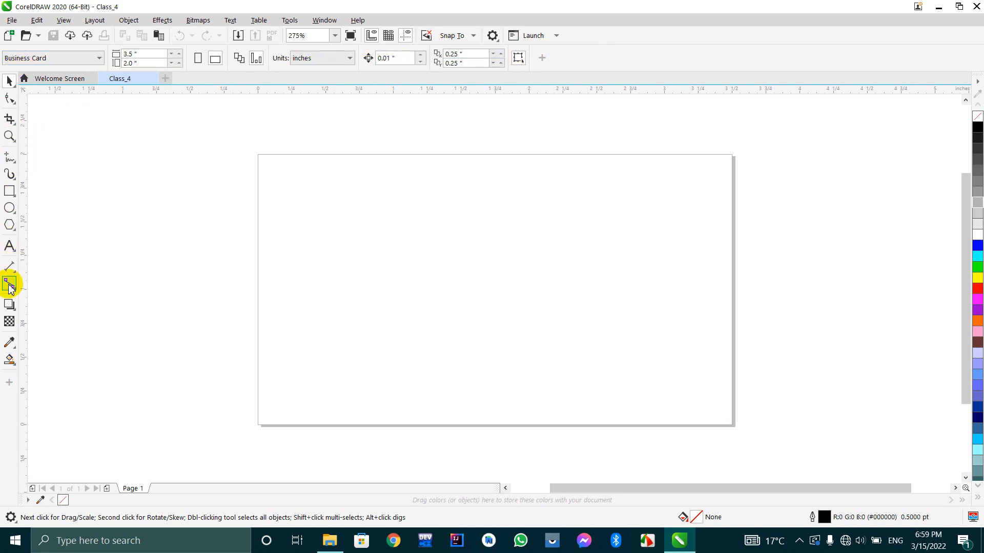
left_click(8, 159)
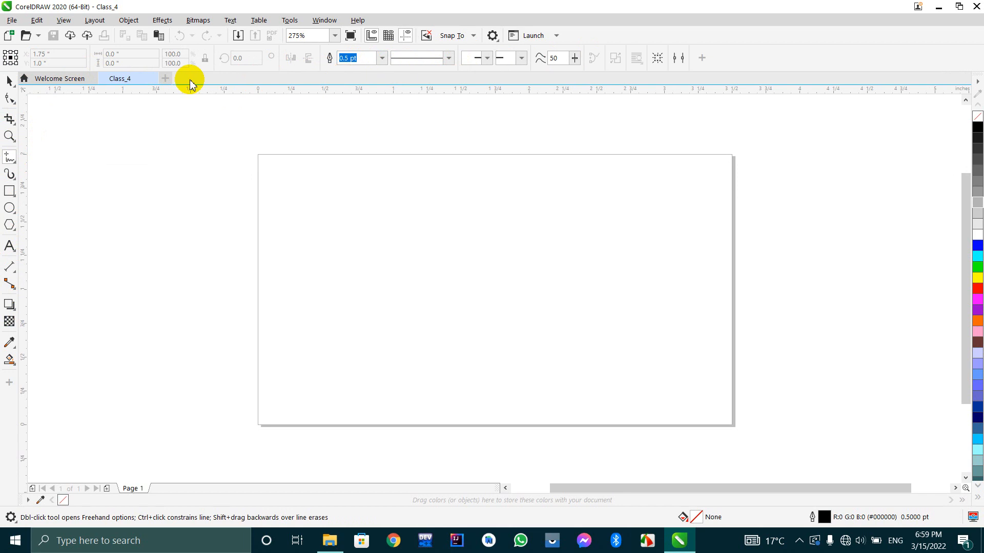
left_click(9, 82)
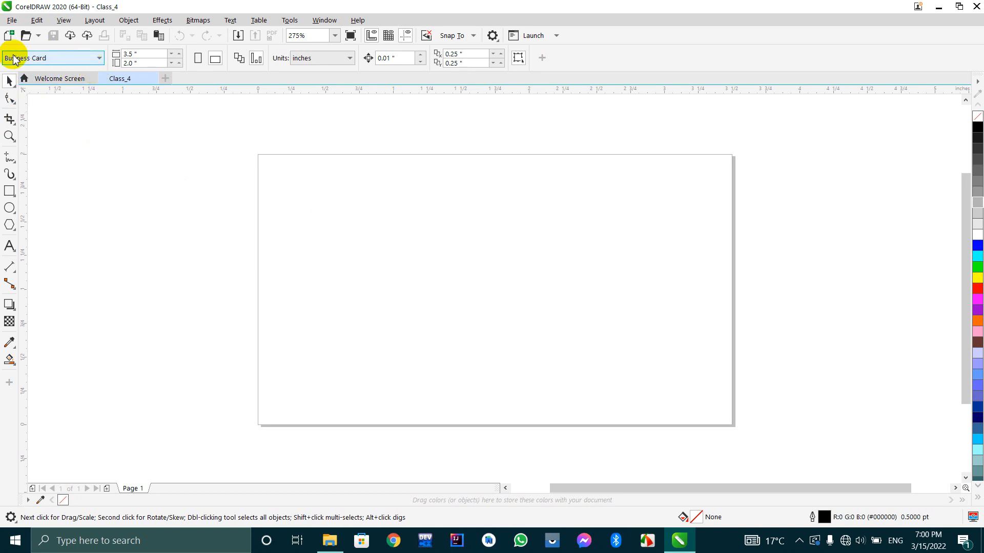
Look through the page size presets and set the page to A4.
left_click(79, 59)
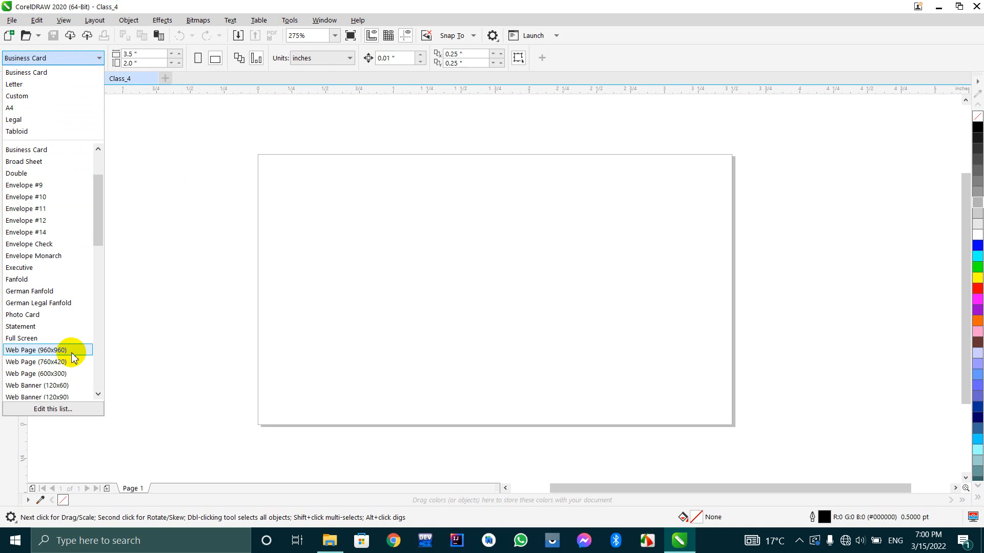
left_click_drag(98, 211, 103, 292)
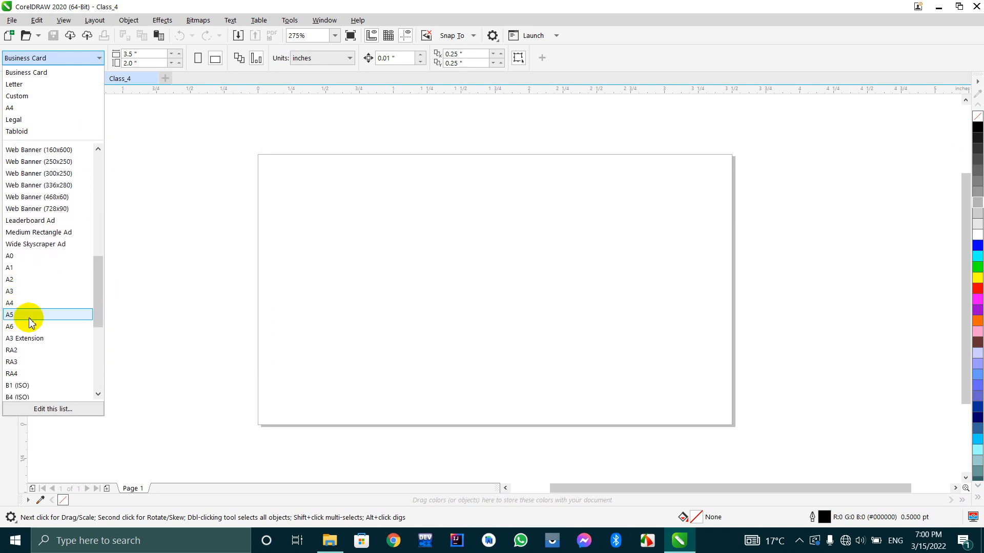
left_click_drag(99, 292, 105, 150)
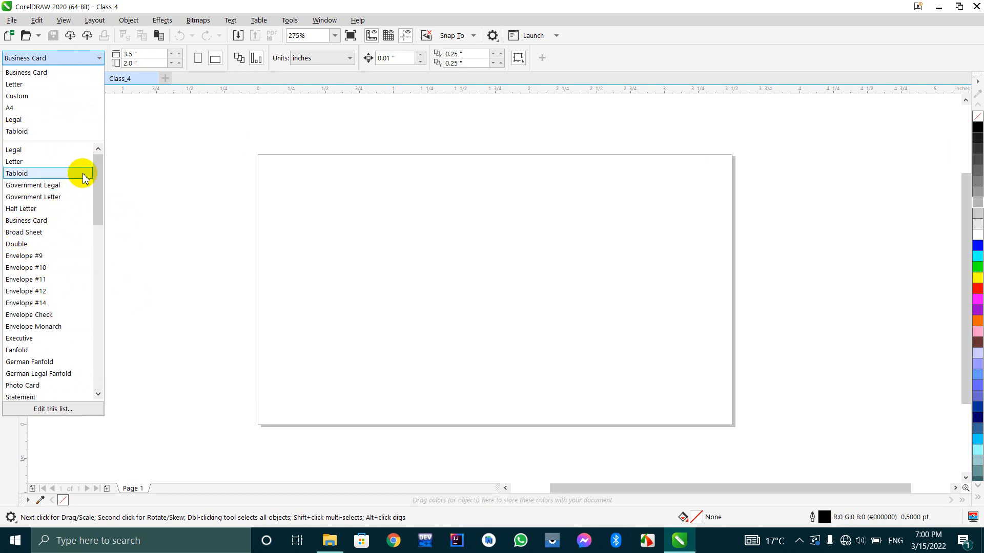
left_click(9, 106)
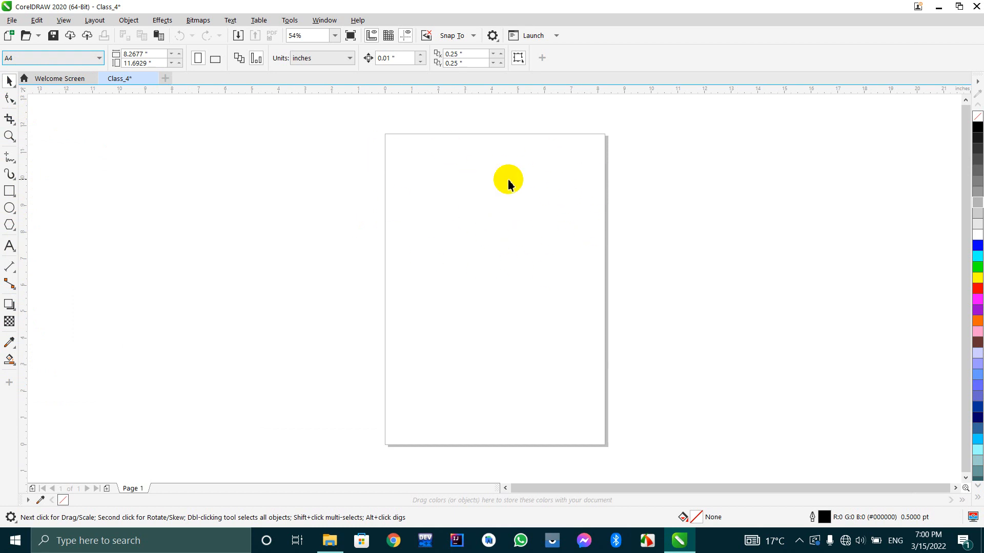
Try the Custom and C5 page sizes, and return the page to Business Card.
left_click(51, 58)
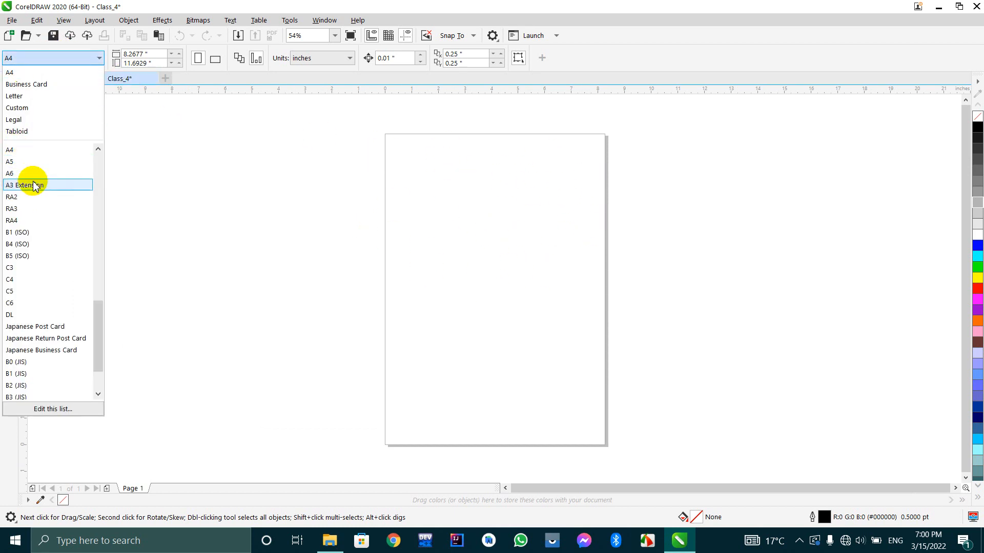
left_click(17, 108)
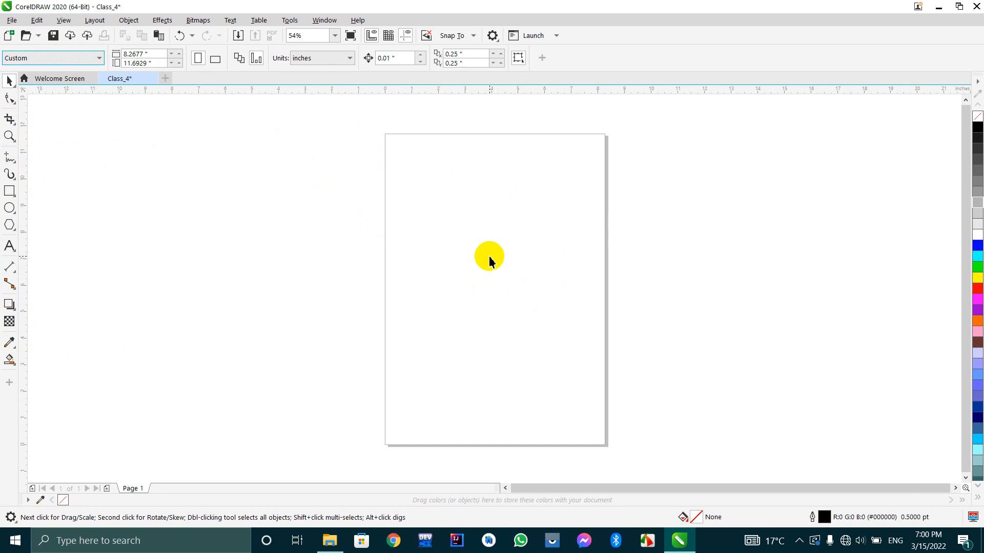
left_click(11, 58)
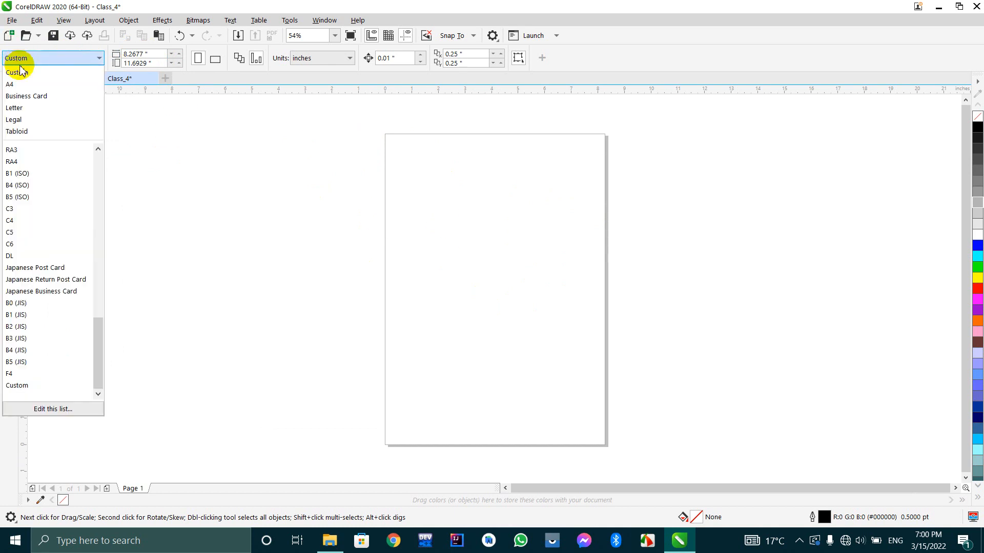
left_click(12, 233)
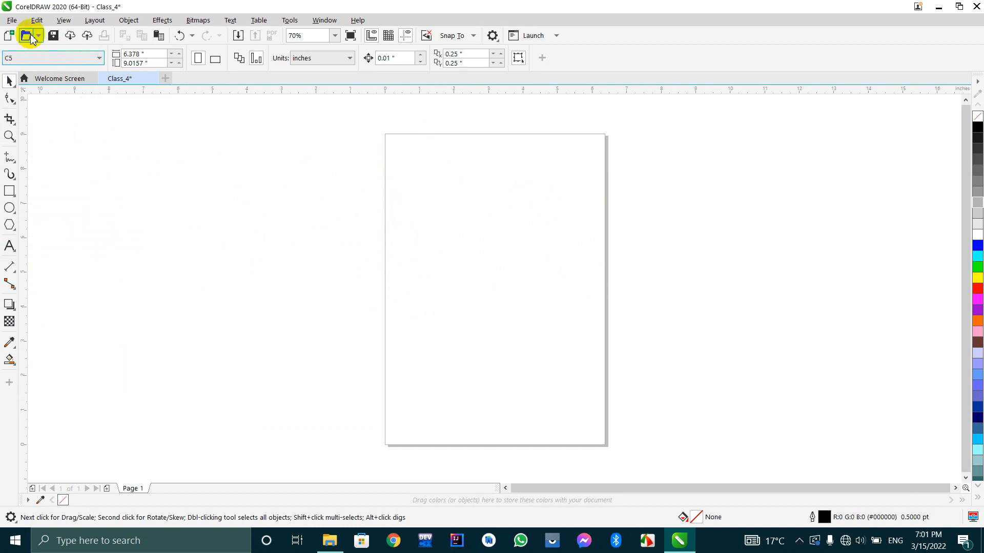
left_click(38, 59)
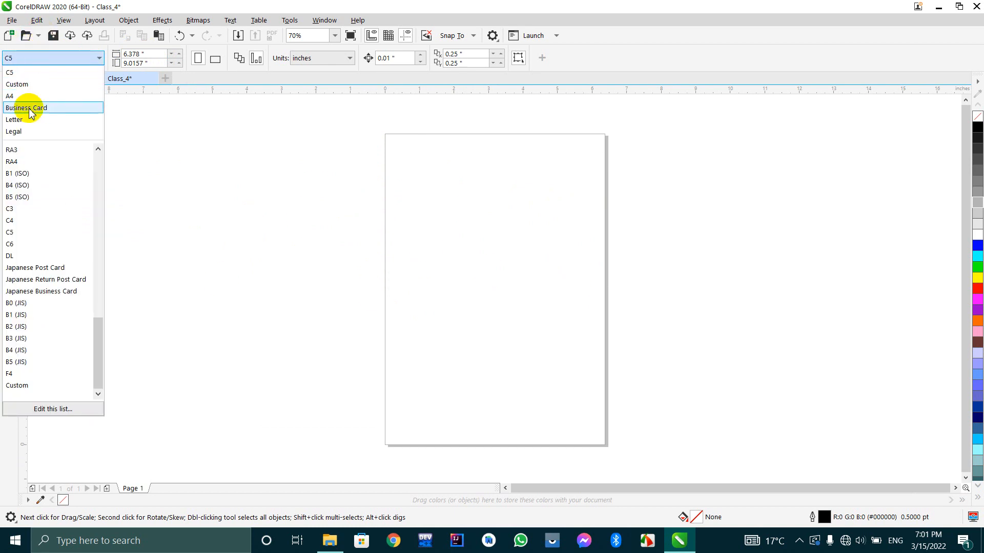
left_click(28, 109)
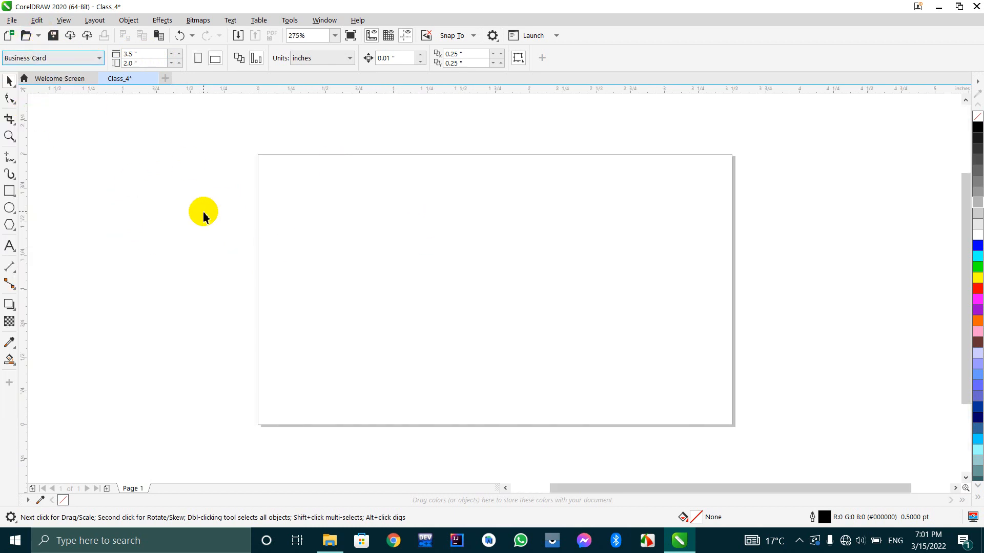
left_click(53, 59)
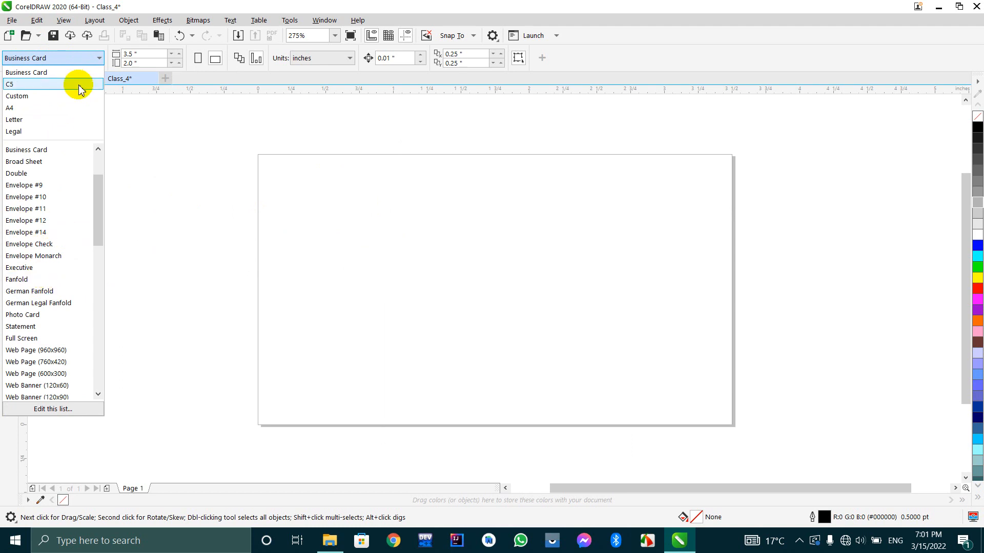
left_click(81, 58)
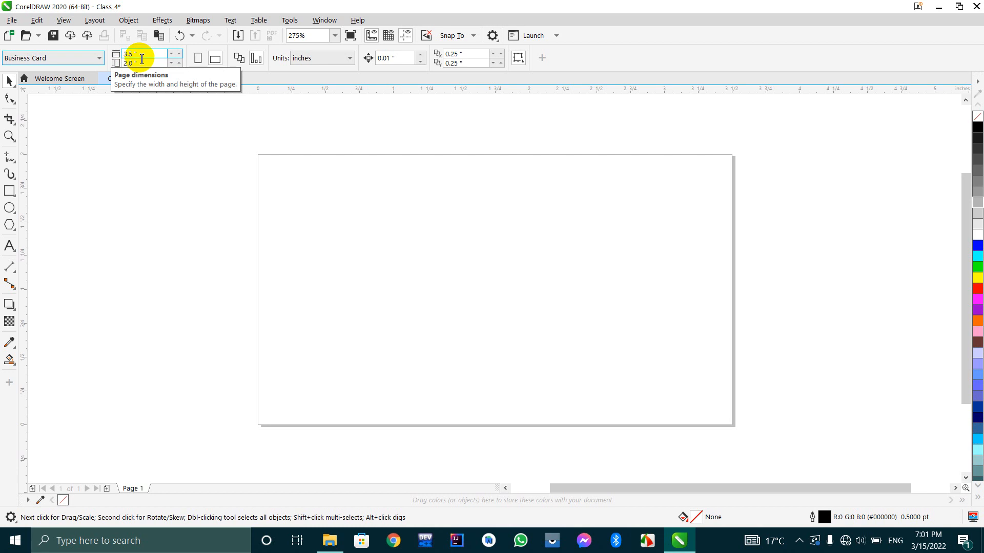
left_click(125, 54)
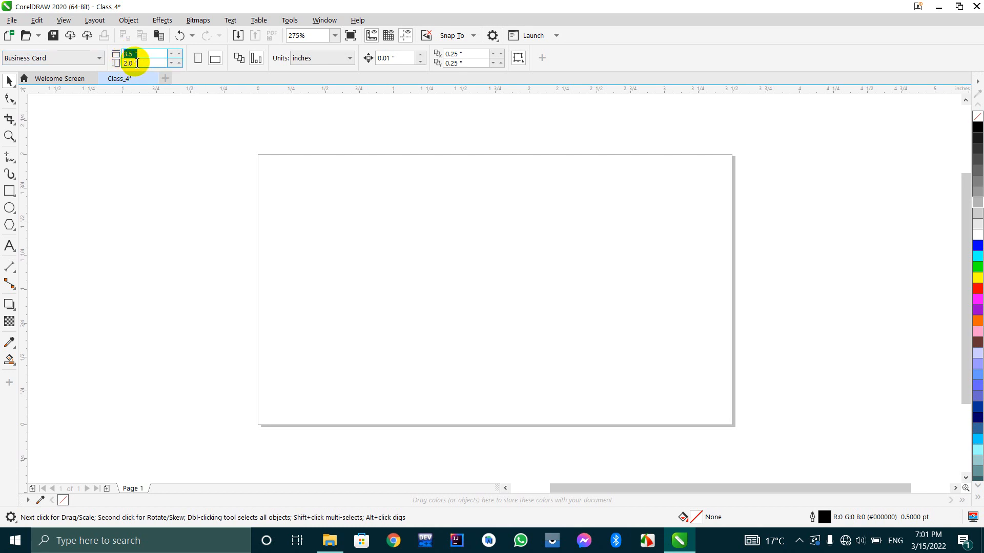
left_click(126, 62)
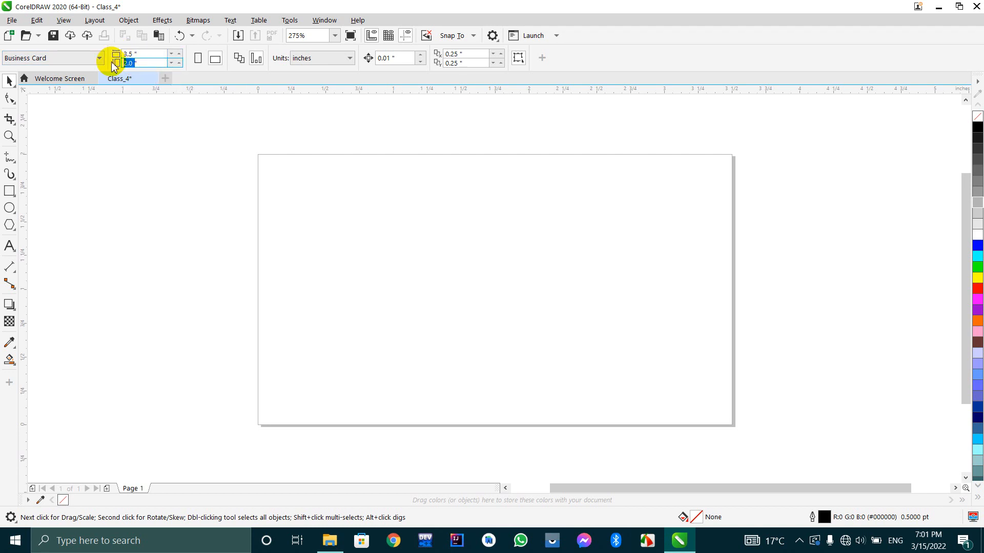
left_click(149, 65)
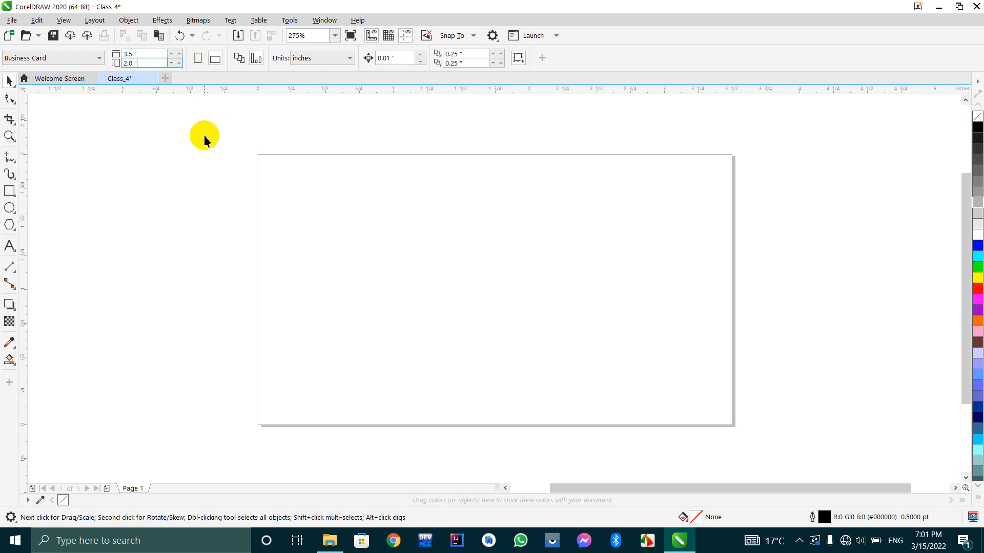
Switch the business card page to portrait orientation and back to landscape.
left_click(197, 59)
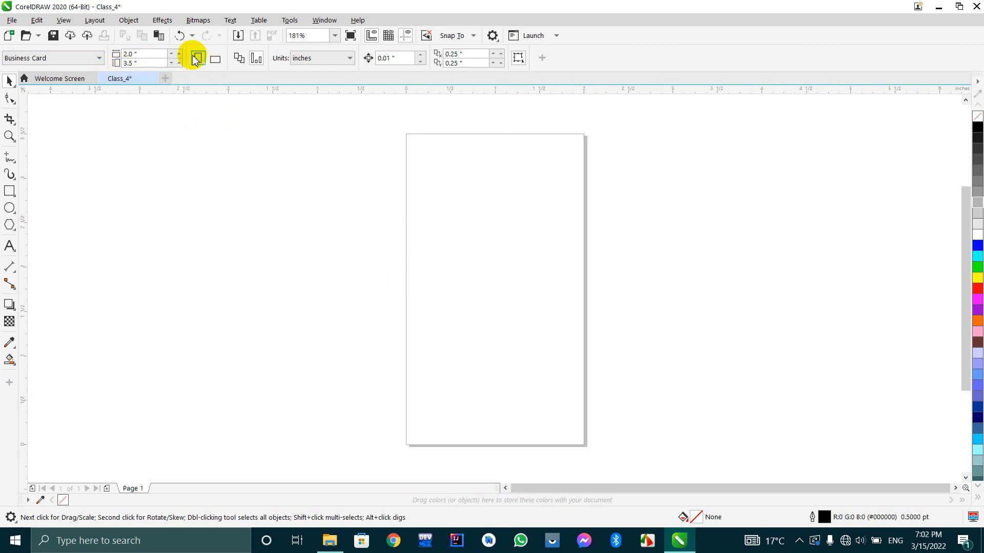
left_click(215, 59)
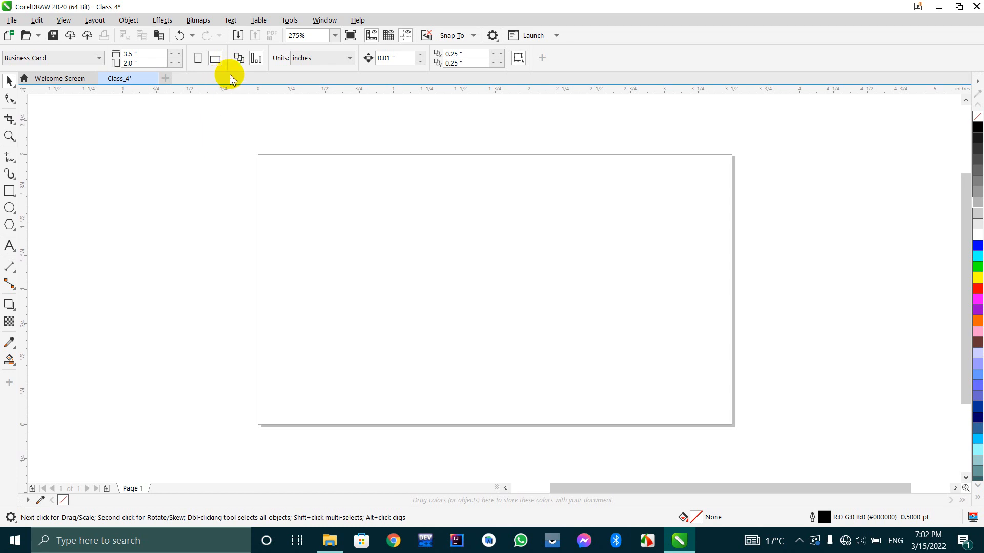
left_click(316, 60)
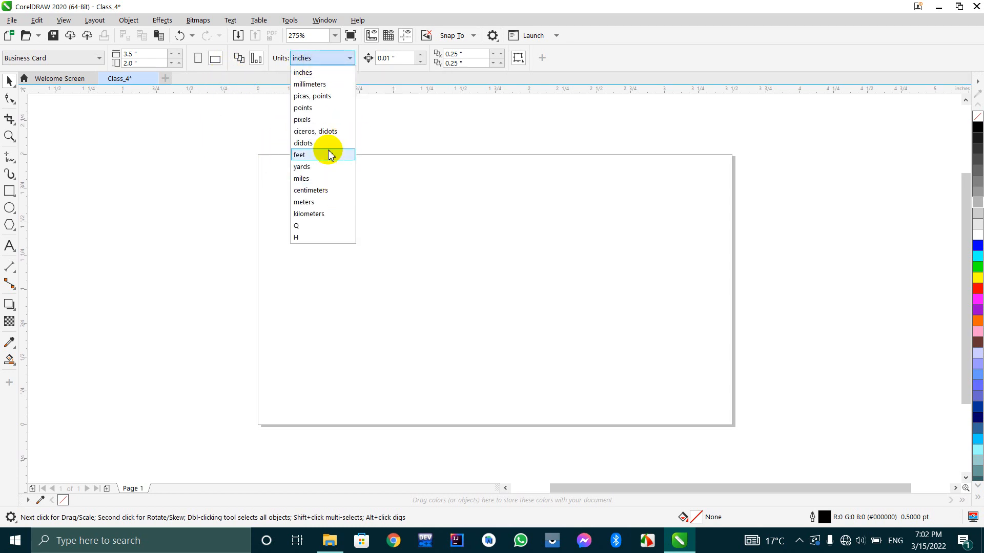
left_click(318, 58)
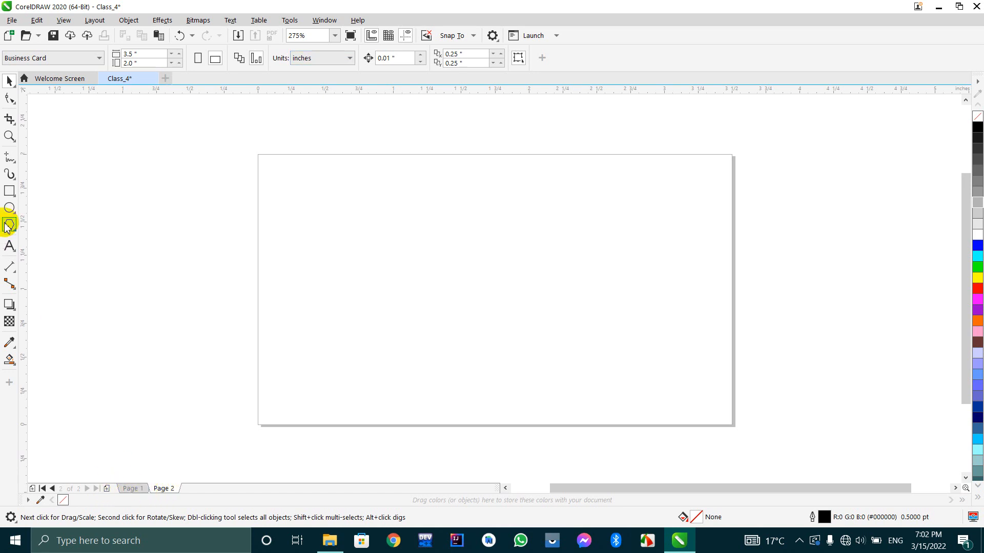
Add a rectangle framing the whole page on Page 1, and return to Page 2.
left_click(133, 488)
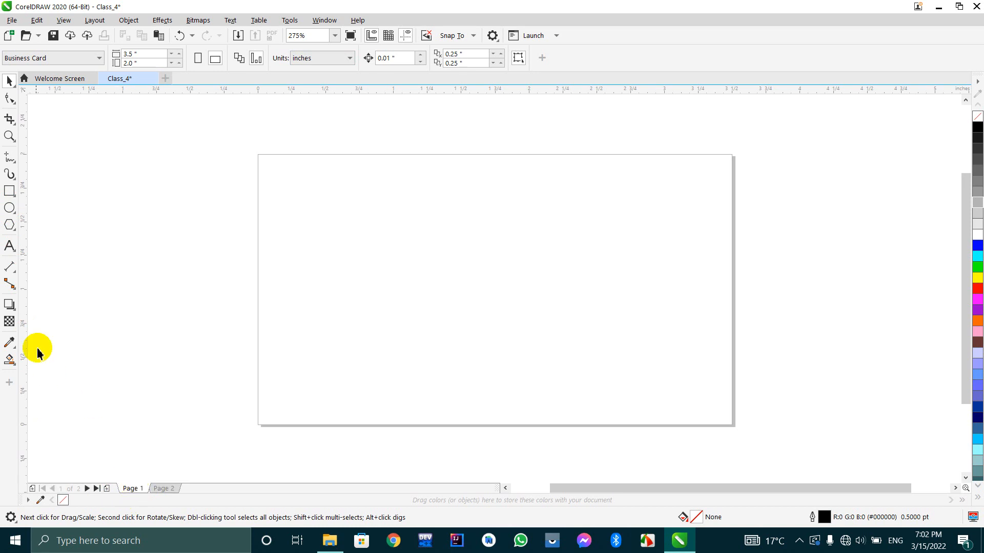
double_click(10, 195)
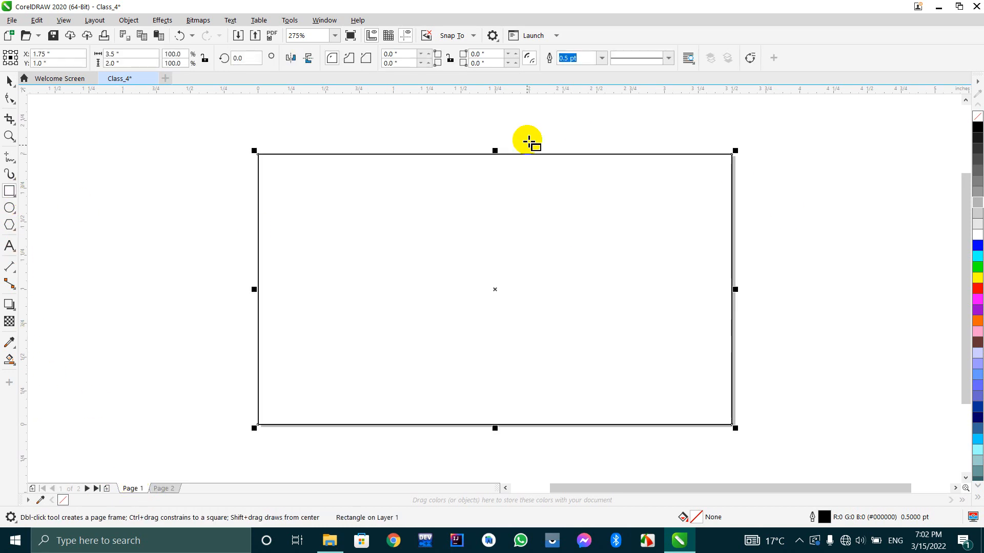
left_click(165, 489)
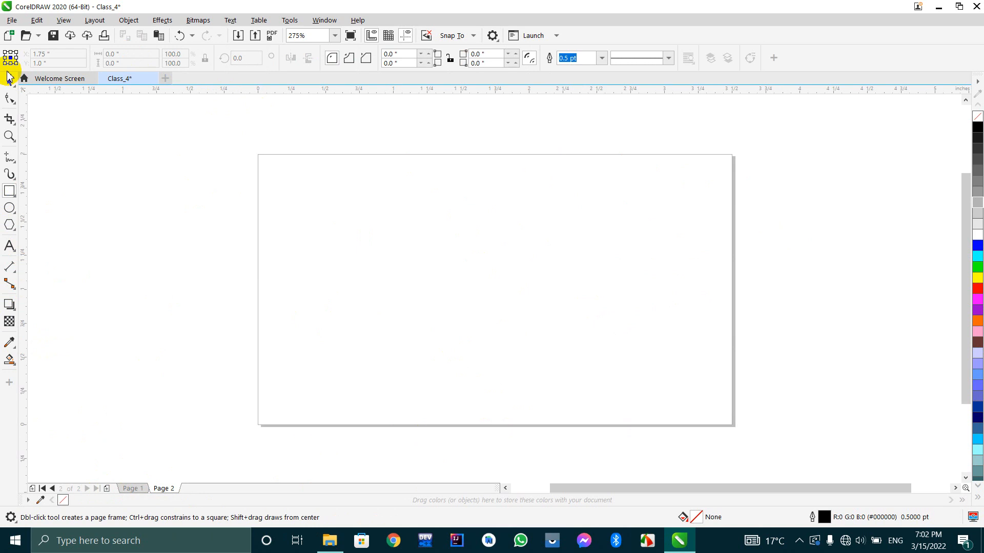
Compare the property settings of the Pick and Shape tools with nothing selected.
left_click(10, 81)
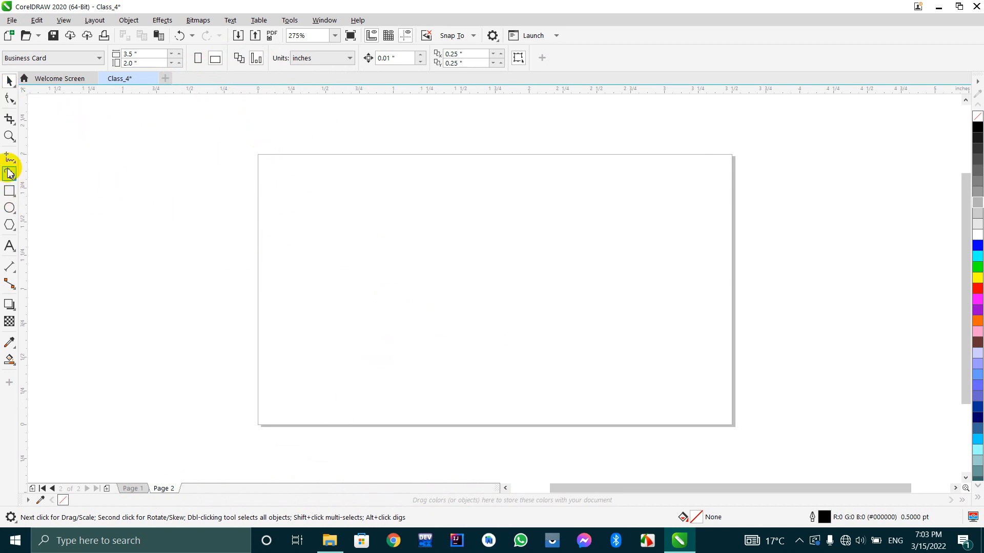
left_click(15, 105)
left_click(66, 103)
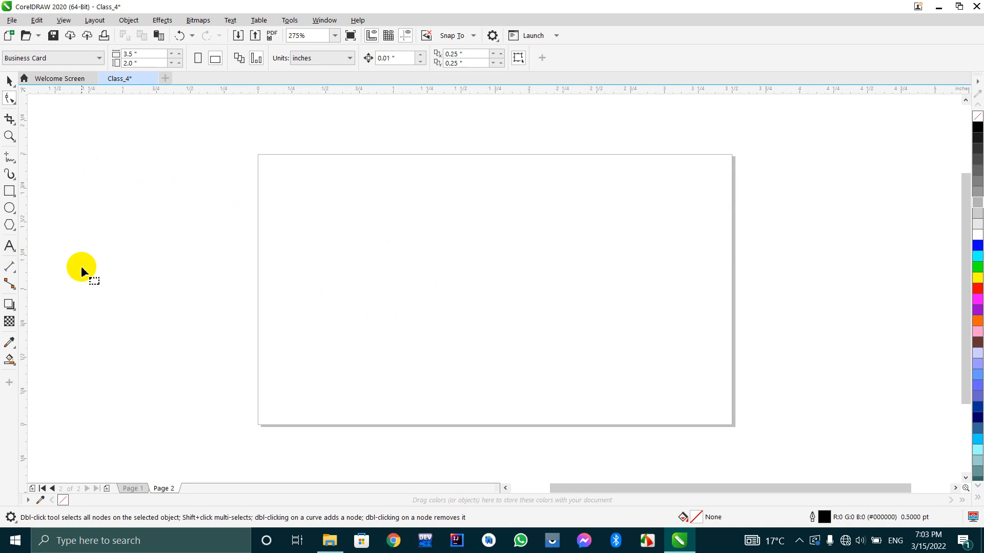
Draw a rectangle about 1.85 by 1.12 inches and move it fully onto the page, then undo both.
left_click(9, 191)
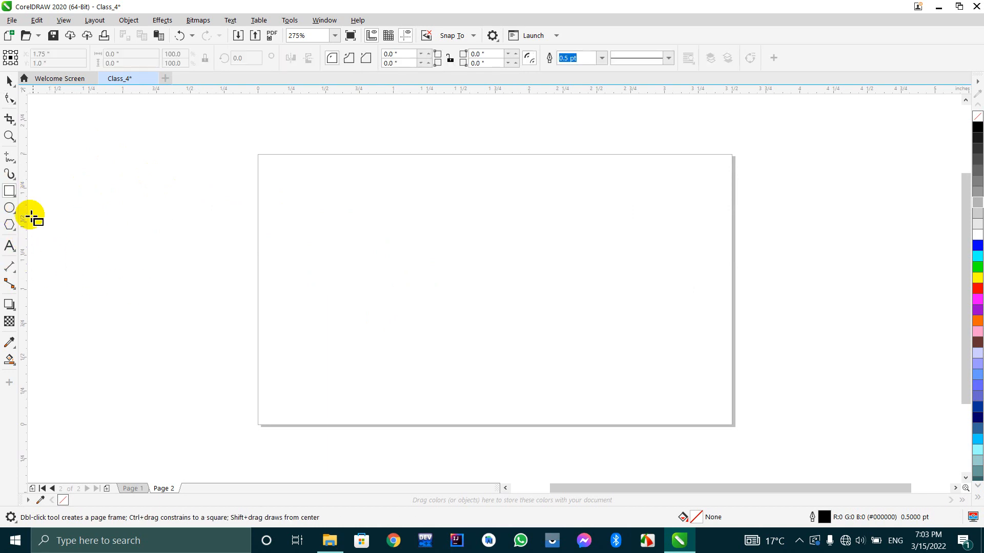
mouse_move(104, 143)
left_mouse_down()
mouse_move(217, 271)
mouse_move(353, 294)
left_mouse_up()
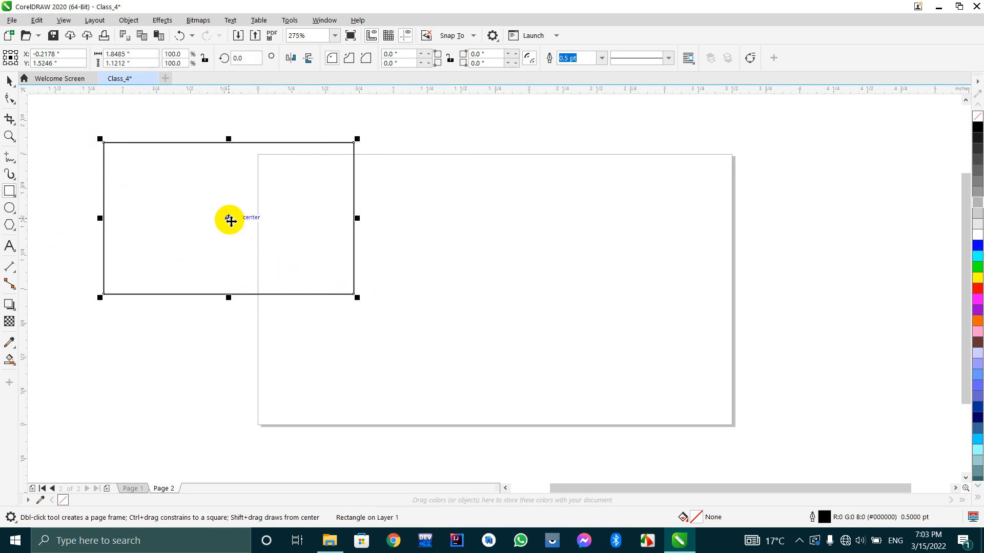
left_click_drag(228, 218, 530, 286)
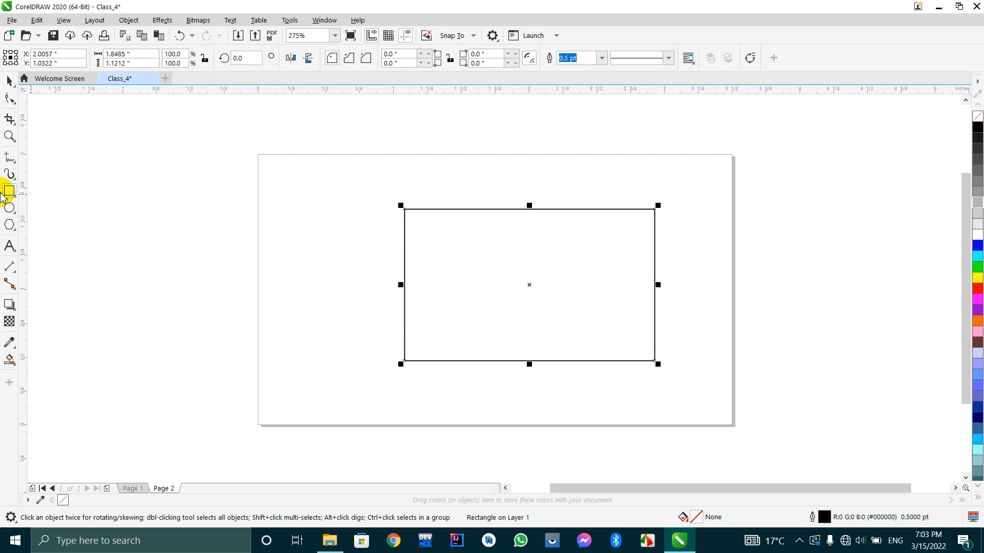
left_click(10, 105)
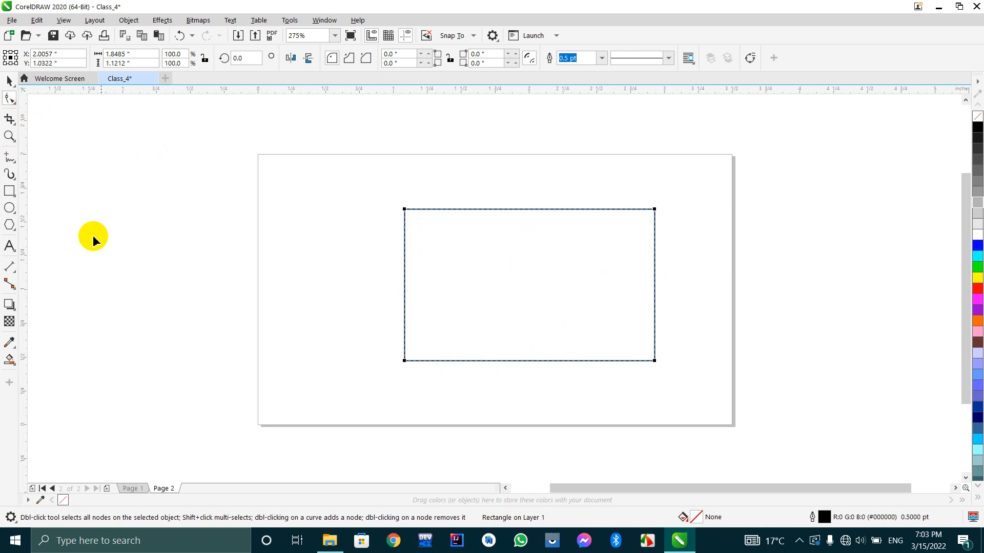
key("ctrl+z")
key("ctrl+z")
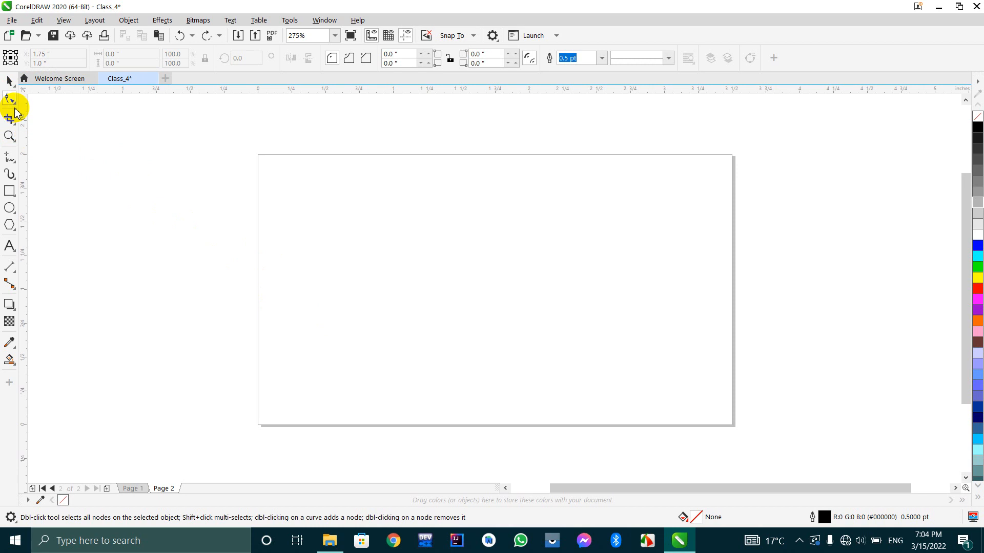
Draw a rectangle about 2.05 by 1.26 inches overlapping the left edge of Page 2, and activate the Shape tool on it.
left_click(10, 190)
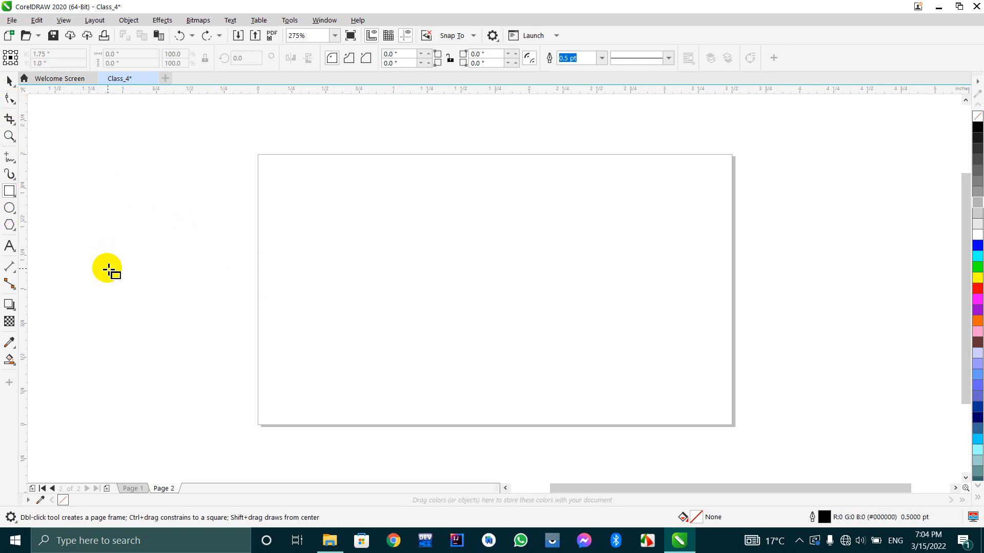
left_click_drag(196, 224, 472, 394)
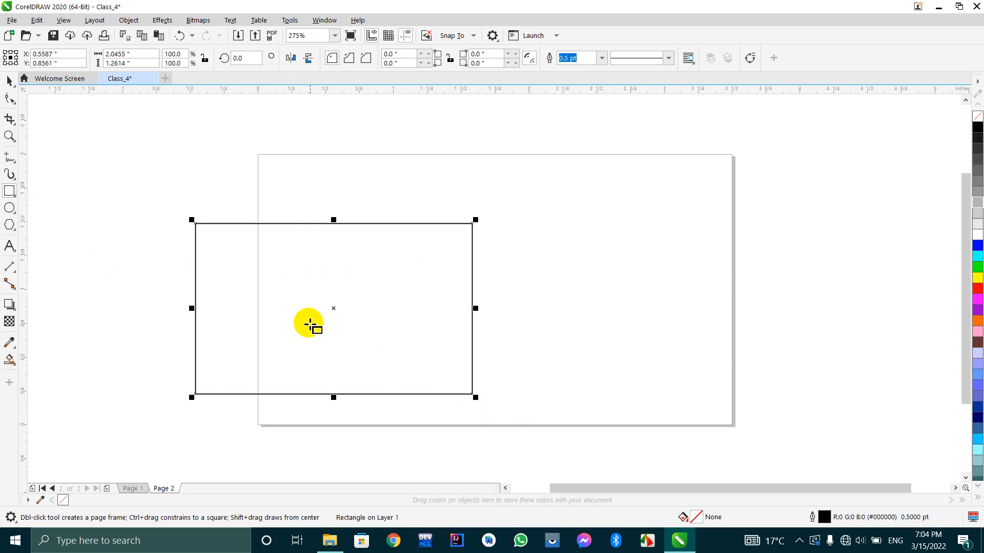
left_click(6, 100)
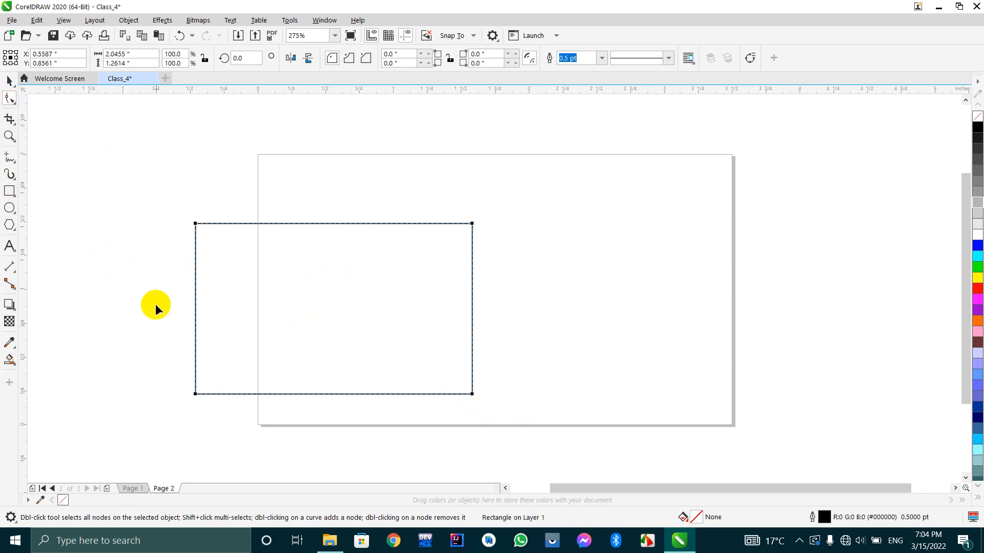
Examine the rectangle's X and Y position settings.
left_click(55, 59)
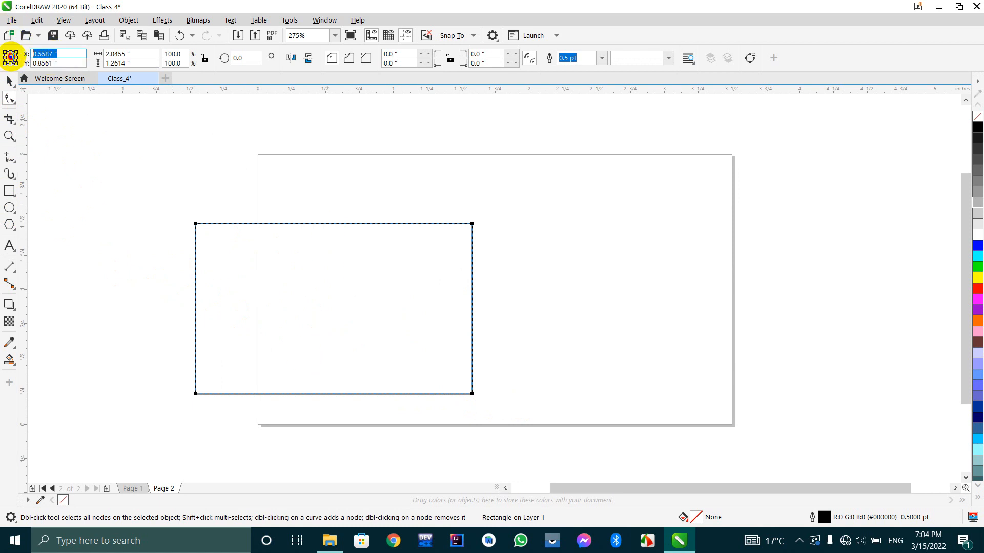
left_click(60, 63)
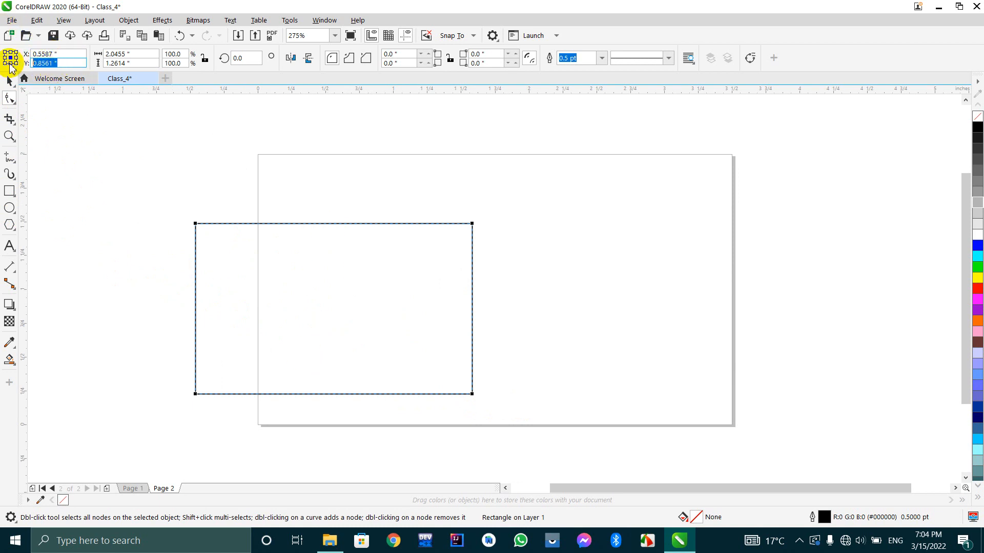
left_click(67, 55)
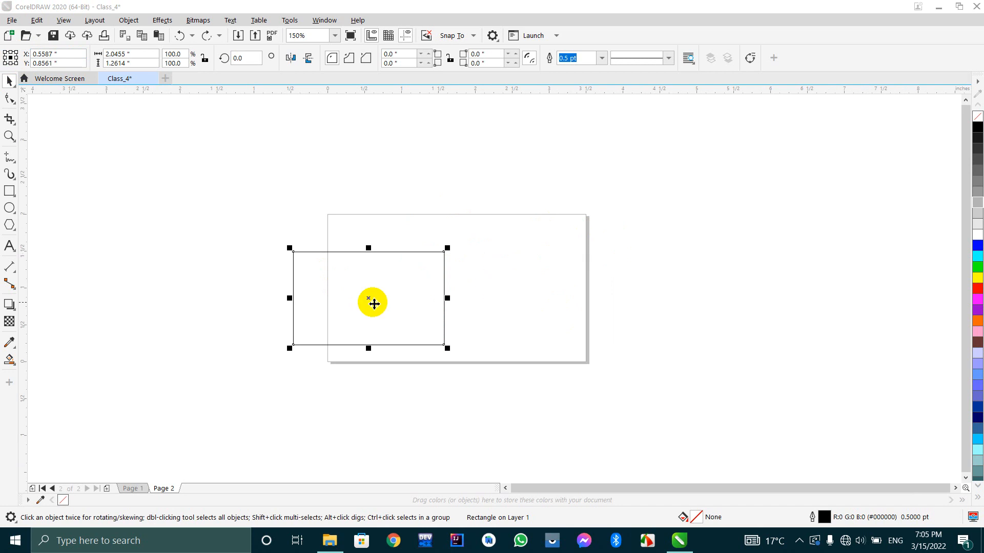
Select the rectangle and centre it on the page.
left_click(72, 176)
left_click_drag(151, 214, 500, 432)
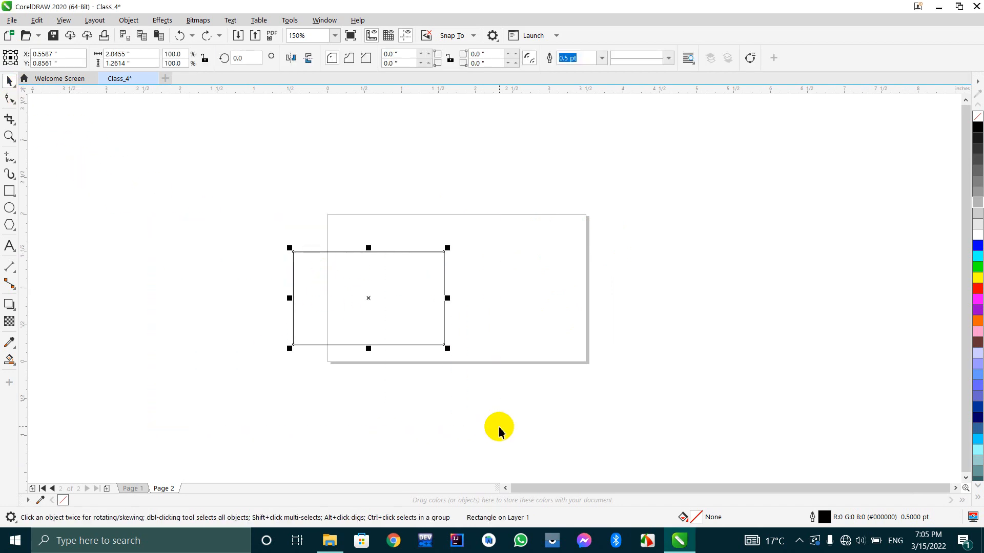
key("p")
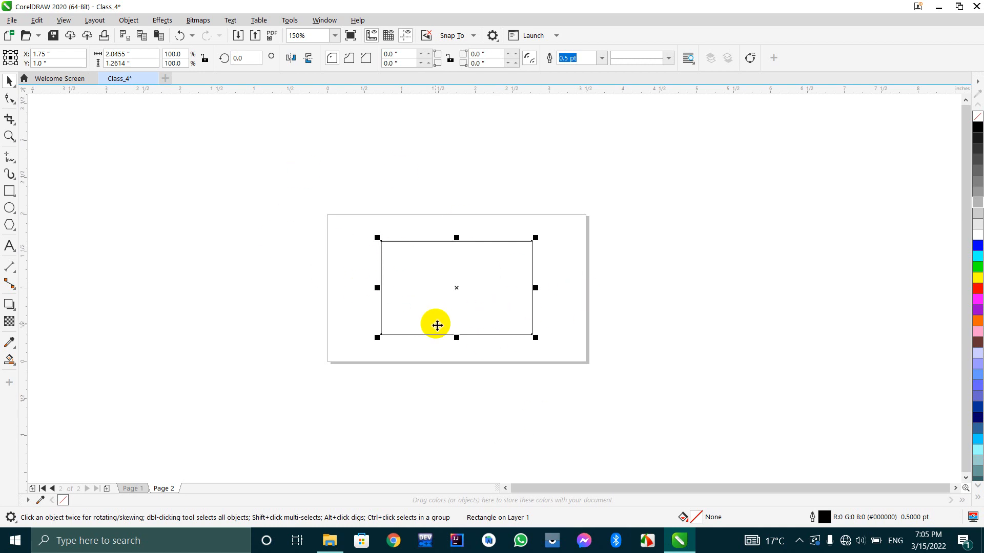
Try X positions of 2 and 3 inches for the rectangle.
left_click(58, 54)
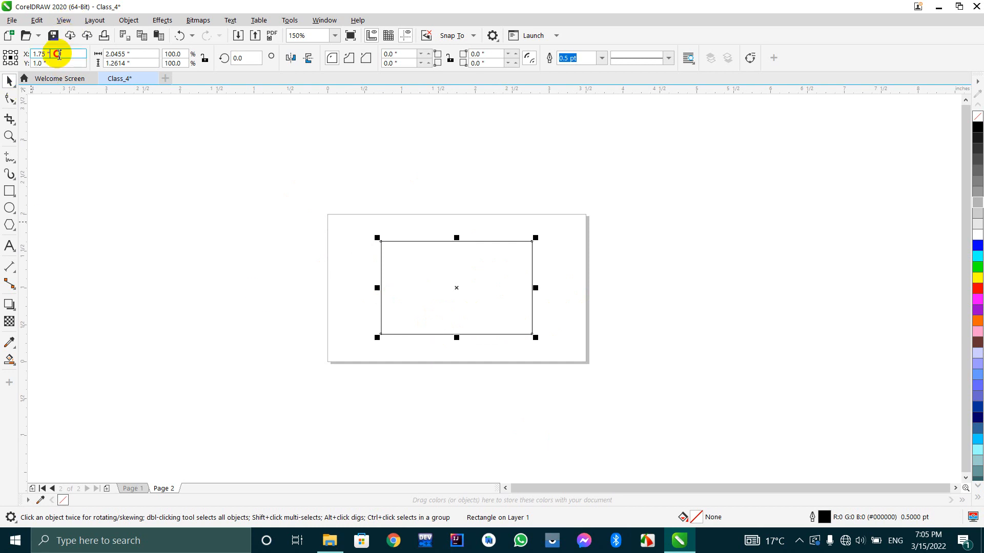
double_click(58, 54)
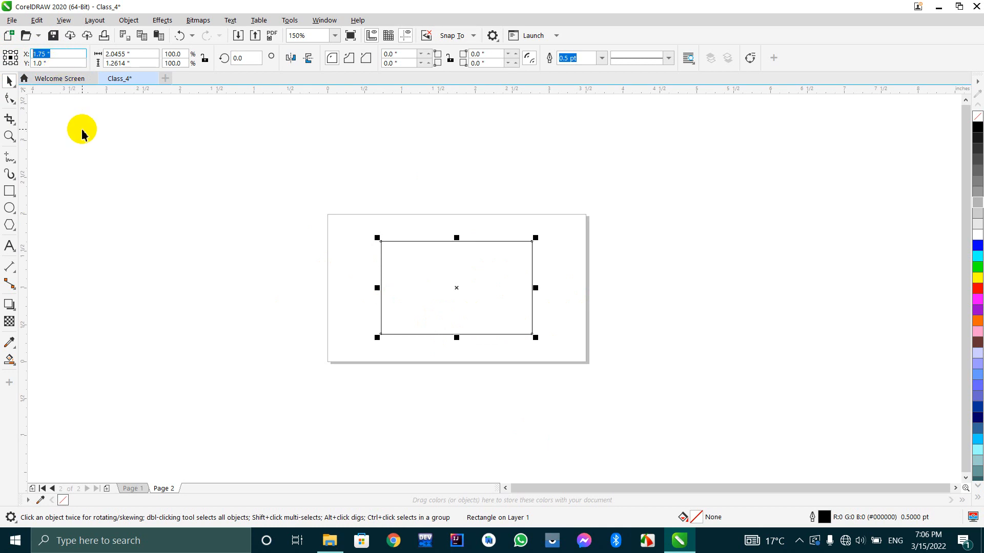
type("2")
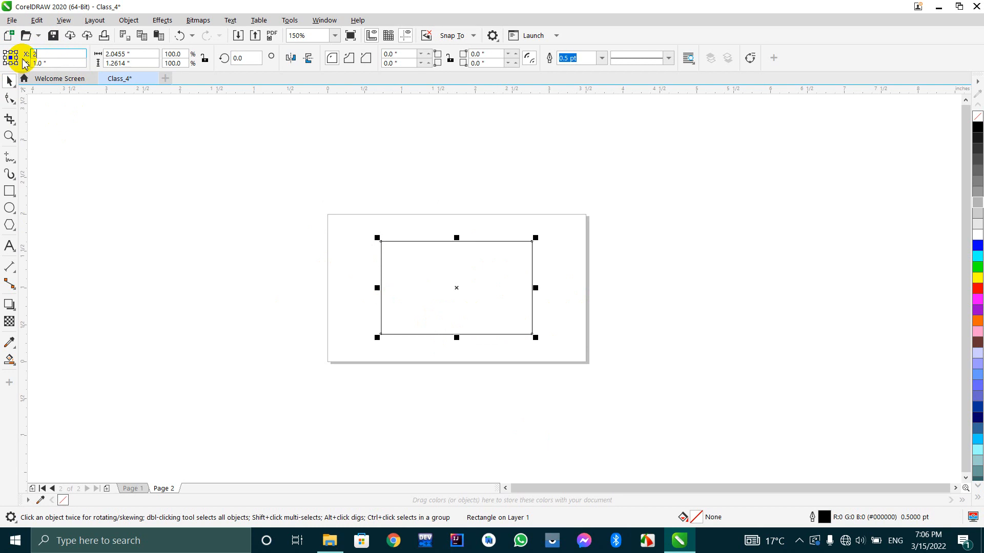
key("Return")
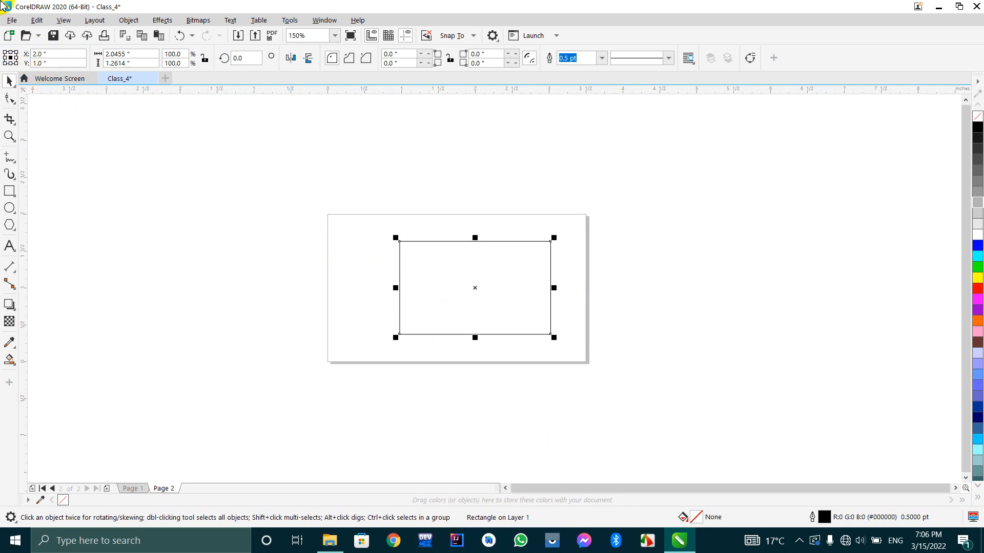
left_click(60, 57)
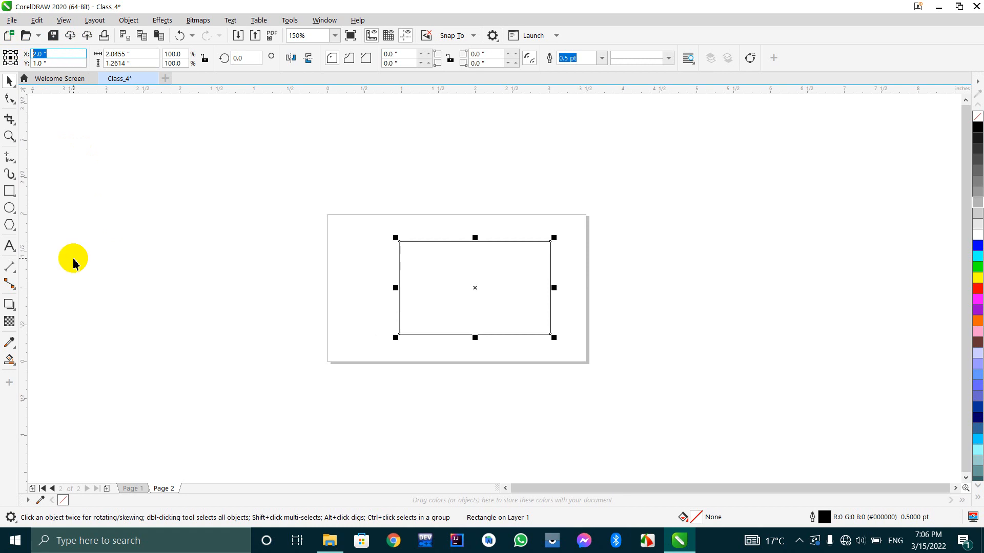
type("3")
key("Return")
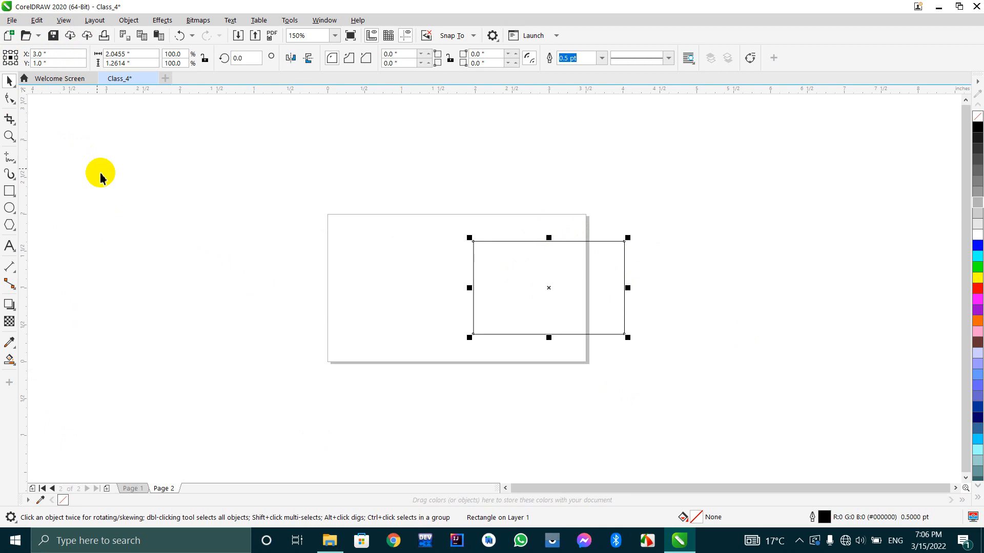
left_click_drag(463, 84, 379, 51)
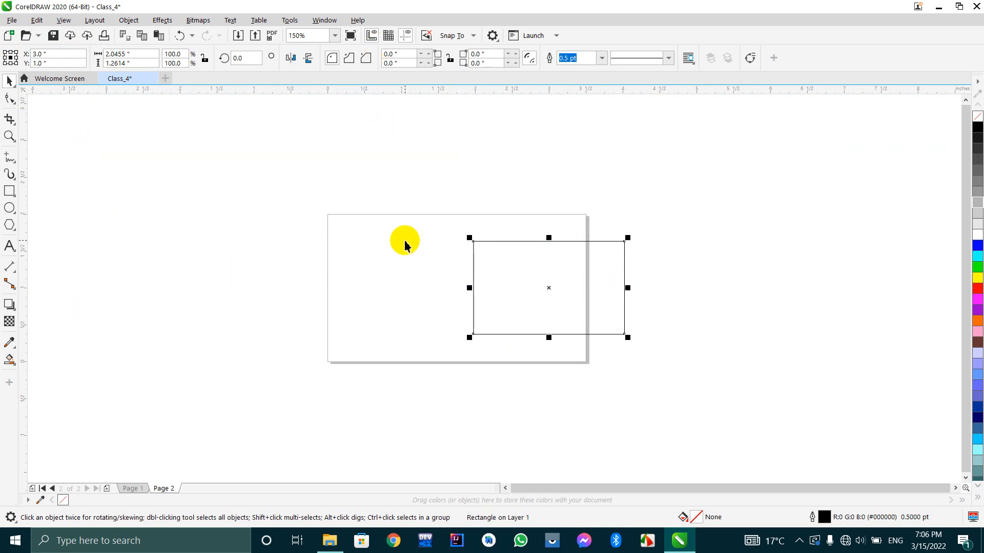
Undo the X position changes and keep the rectangle centred on the page.
key("ctrl+z")
key("ctrl+z")
key("ctrl+z")
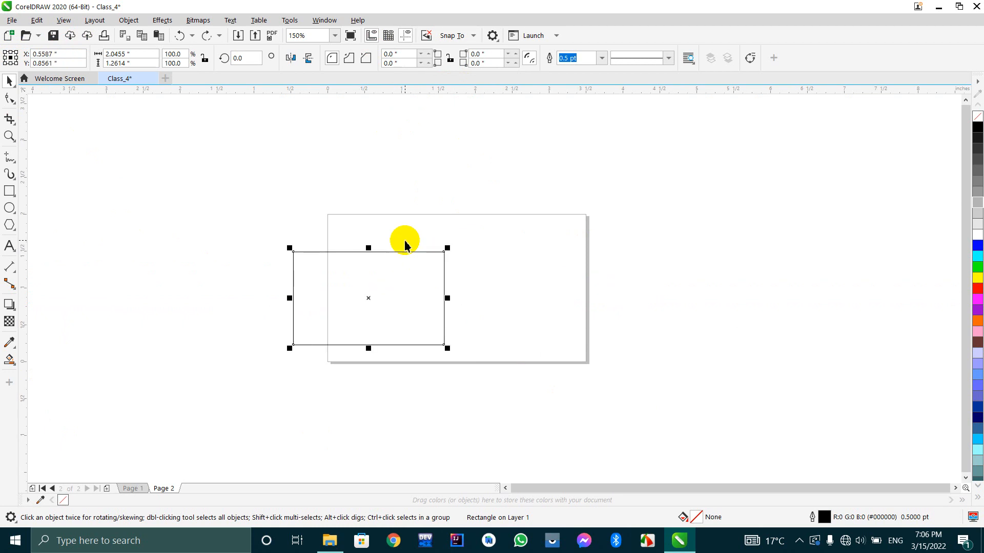
key("ctrl+z")
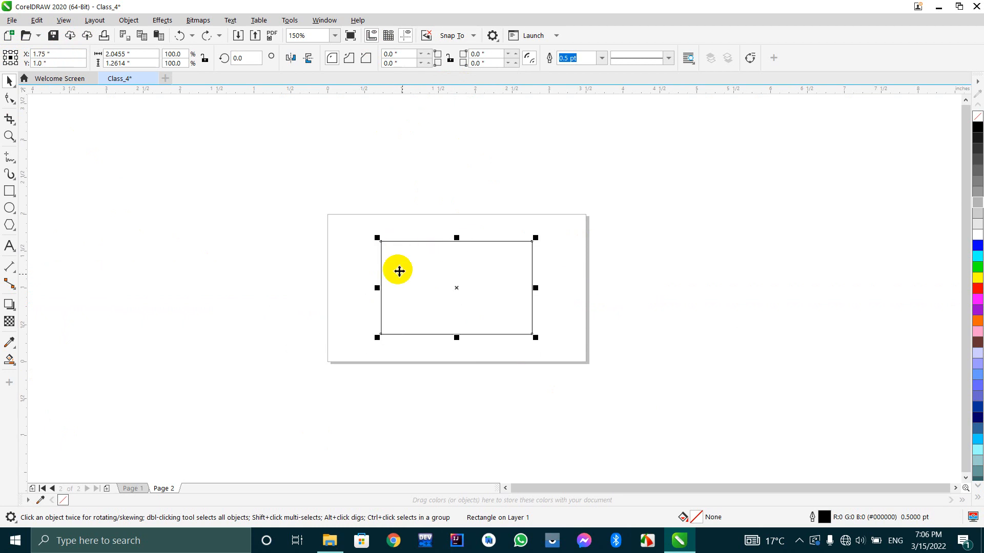
Set the rectangle's Y position to 2 inches.
left_click(48, 63)
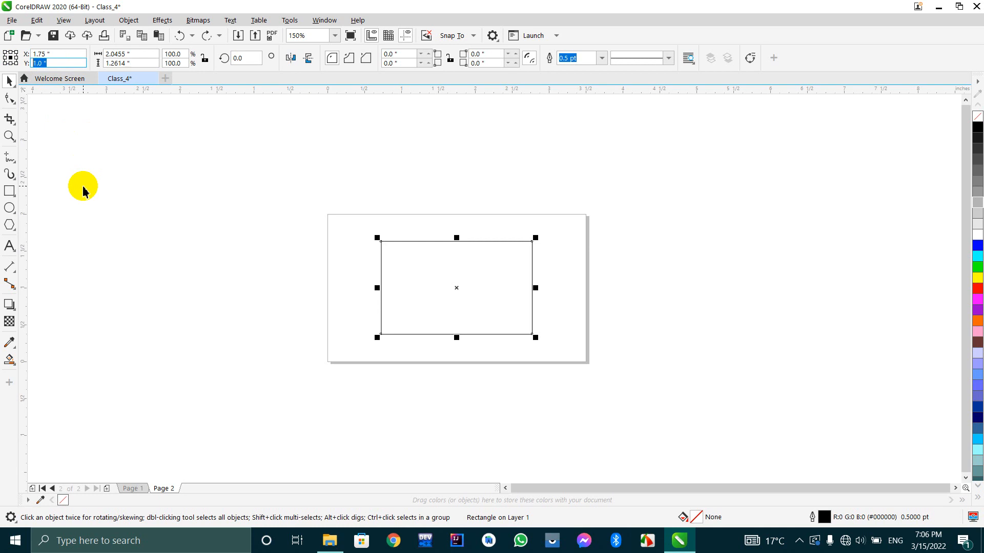
type("2")
key("Return")
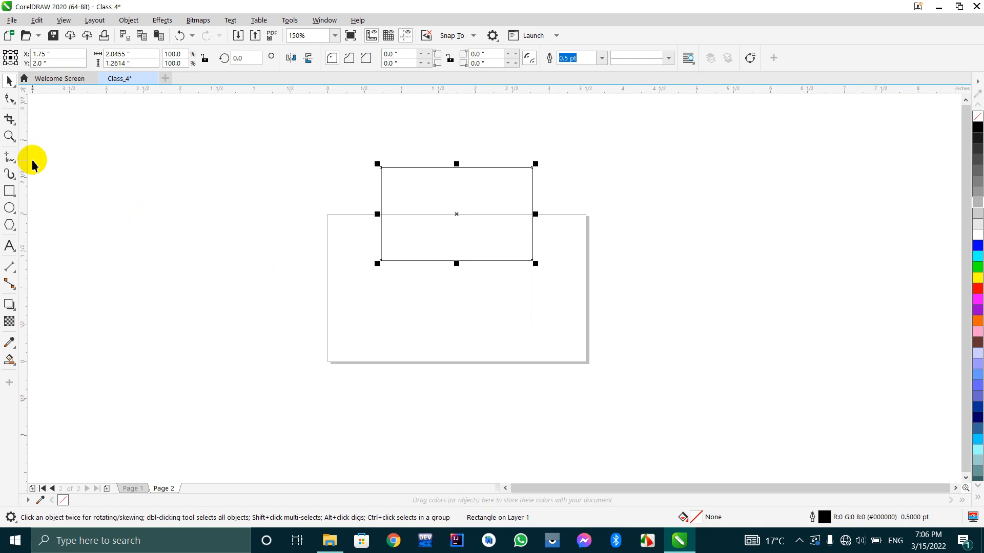
Place a vertical guideline near the page's centre, and undo it together with the Y position change.
left_click_drag(23, 149, 457, 295)
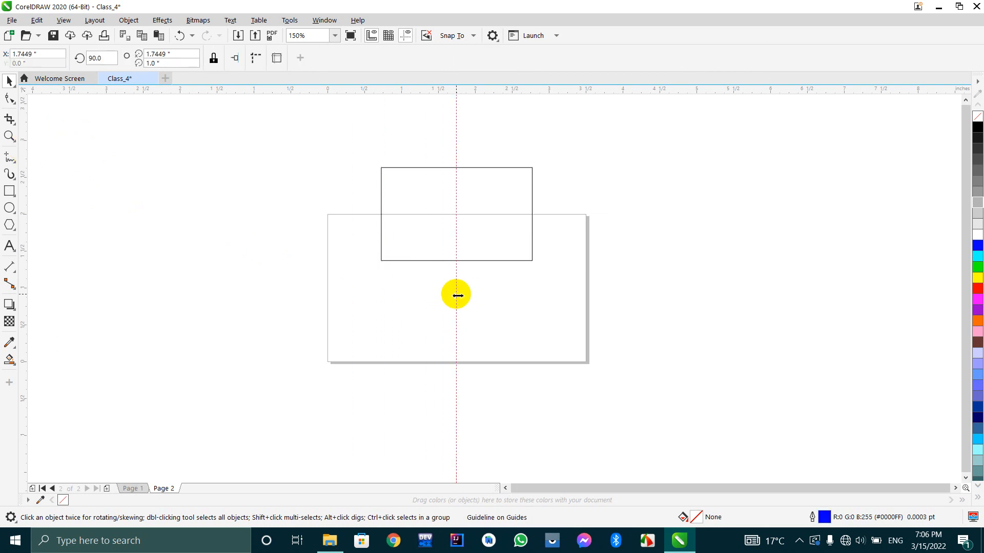
key("ctrl+z")
key("ctrl+z")
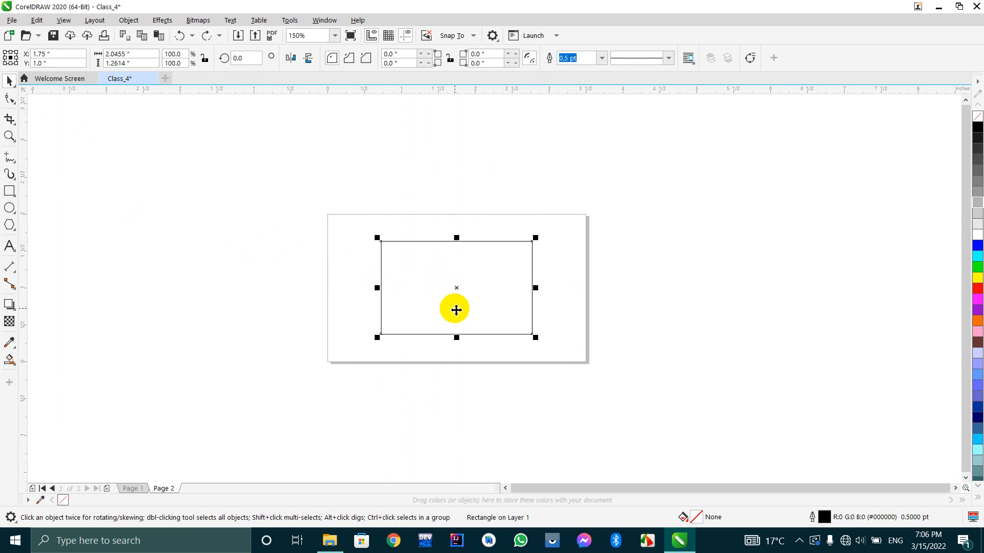
With the Shape tool active, set the rectangle's width to 3 inches.
left_click(10, 98)
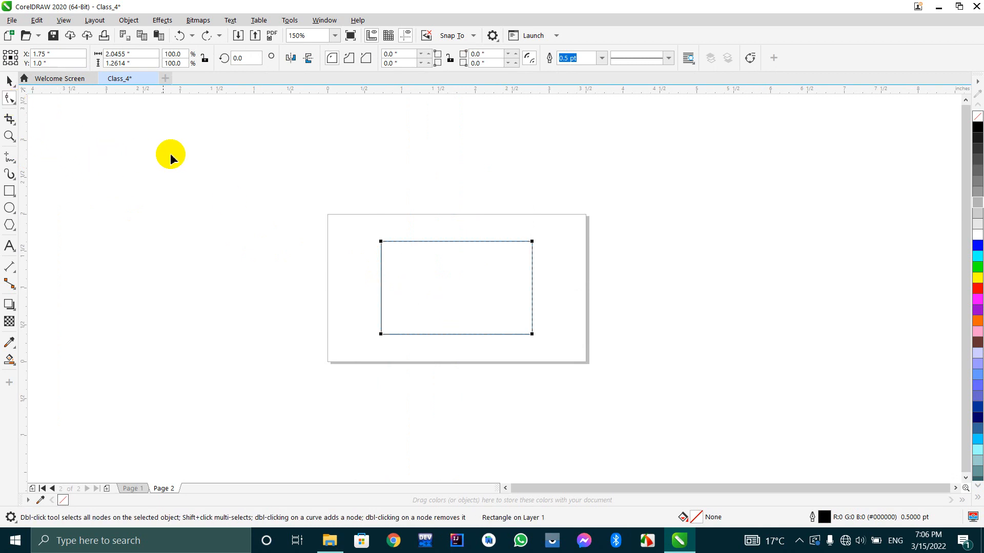
left_click(10, 82)
left_click(10, 99)
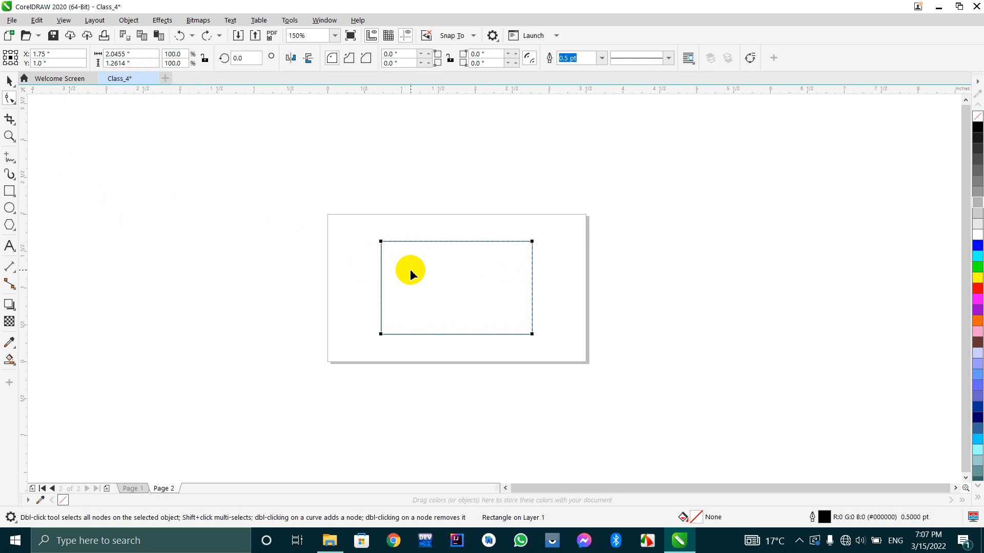
left_click(136, 55)
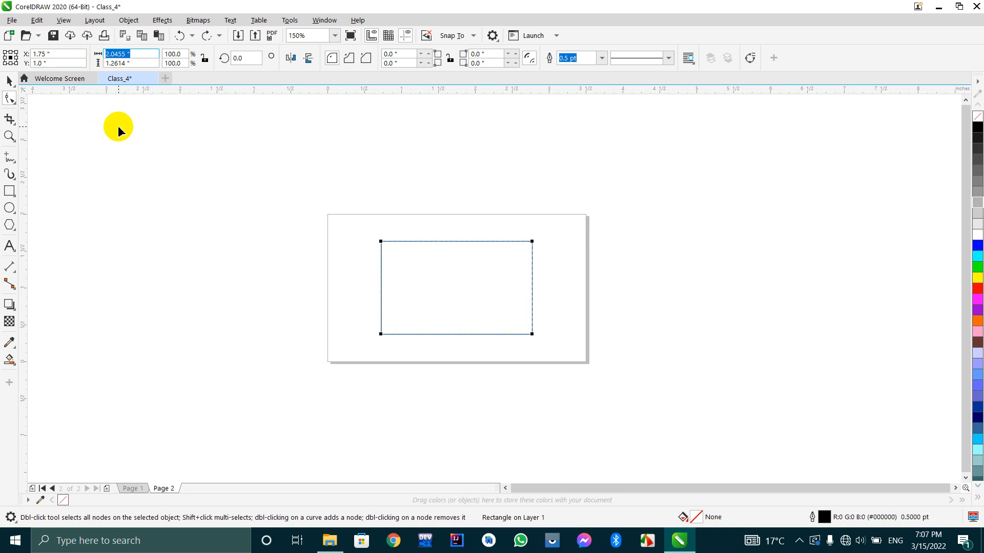
type("3")
key("Return")
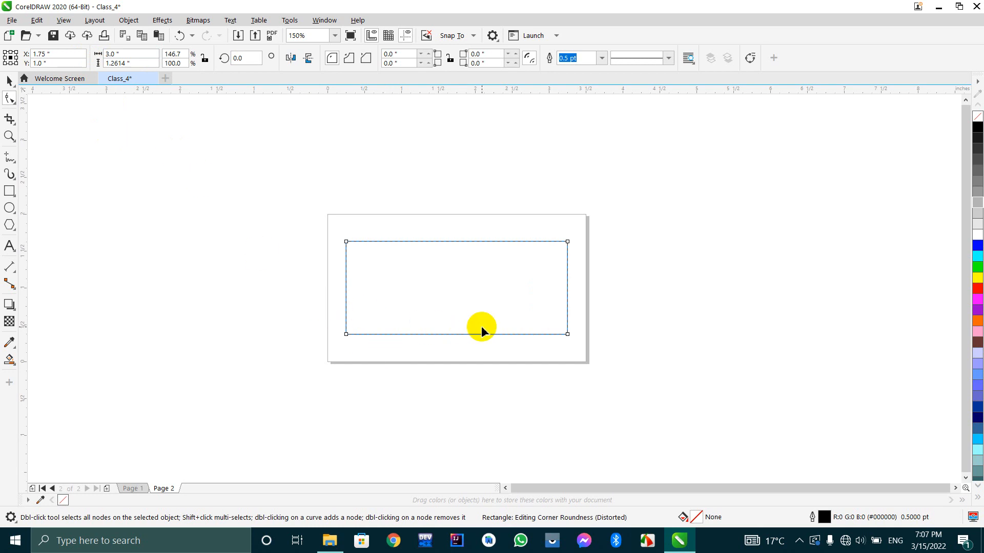
Undo the rectangle's last width change.
key("ctrl+z")
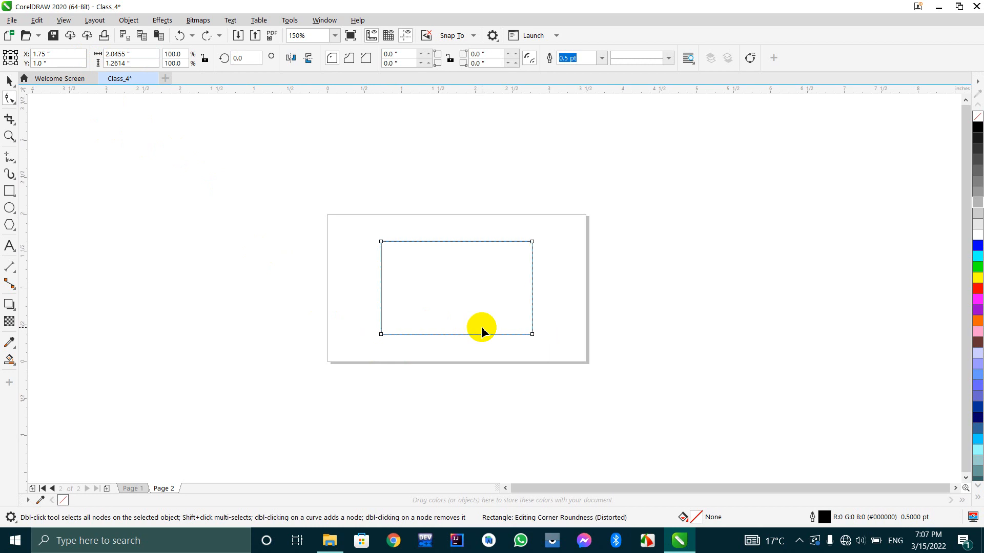
Set the rectangle's height to 3 inches, and undo the height change.
left_click(97, 63)
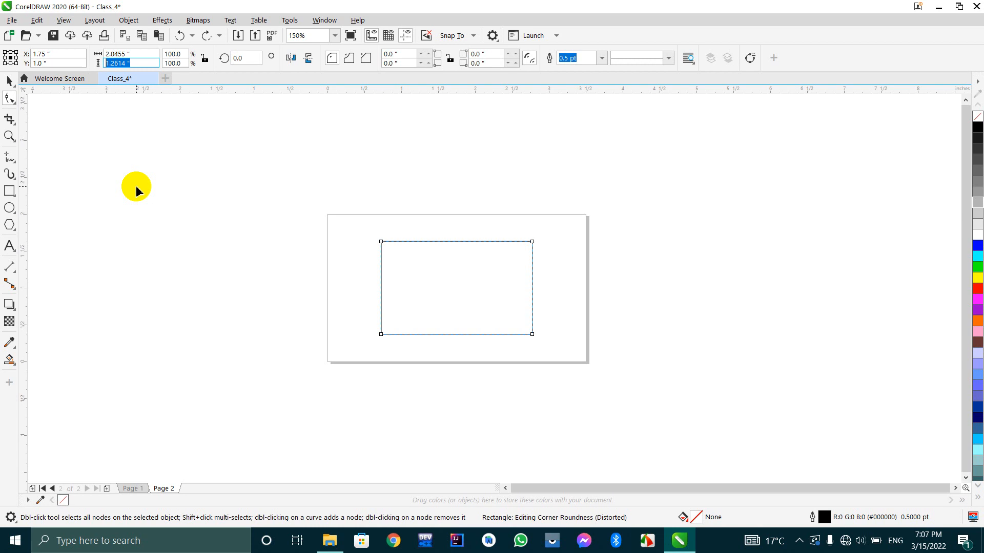
type("3")
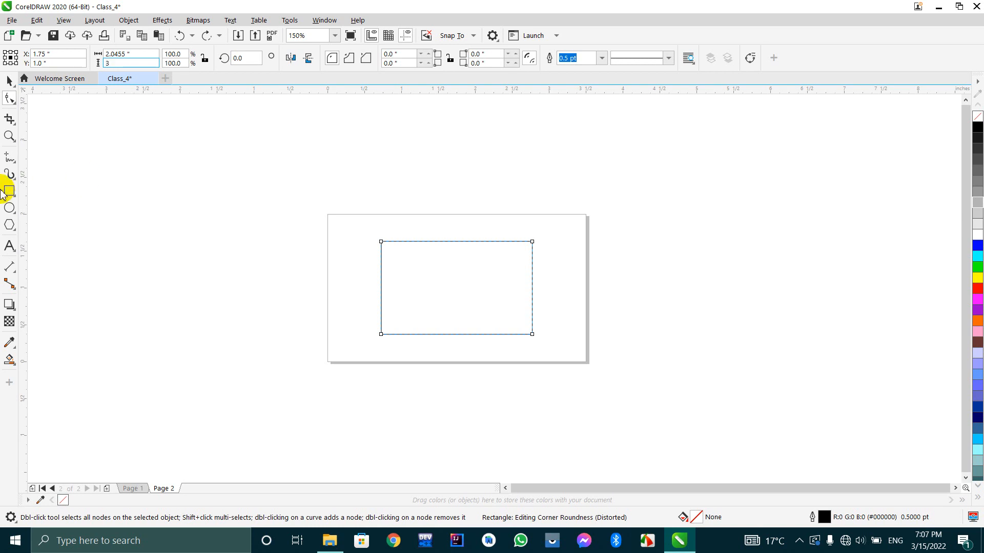
key("Return")
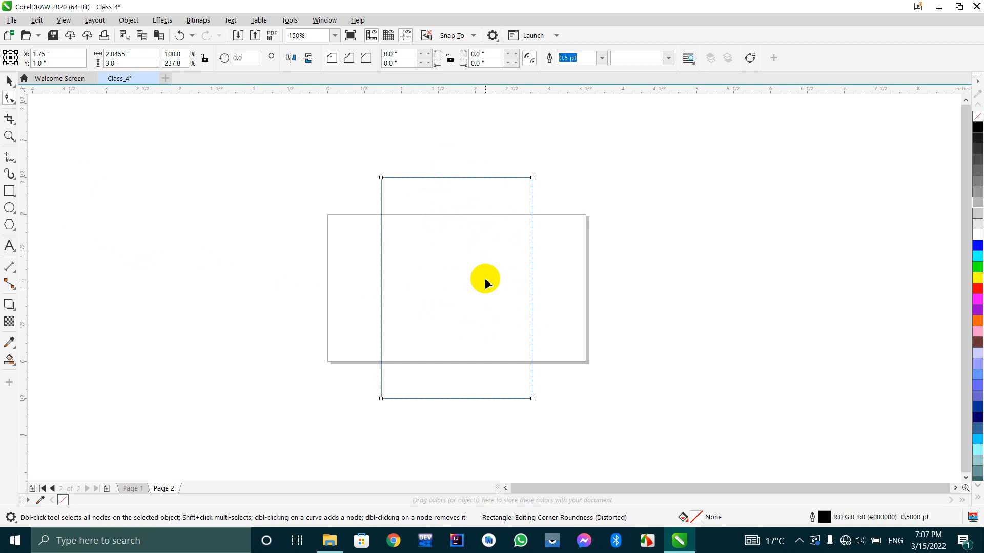
key("ctrl+z")
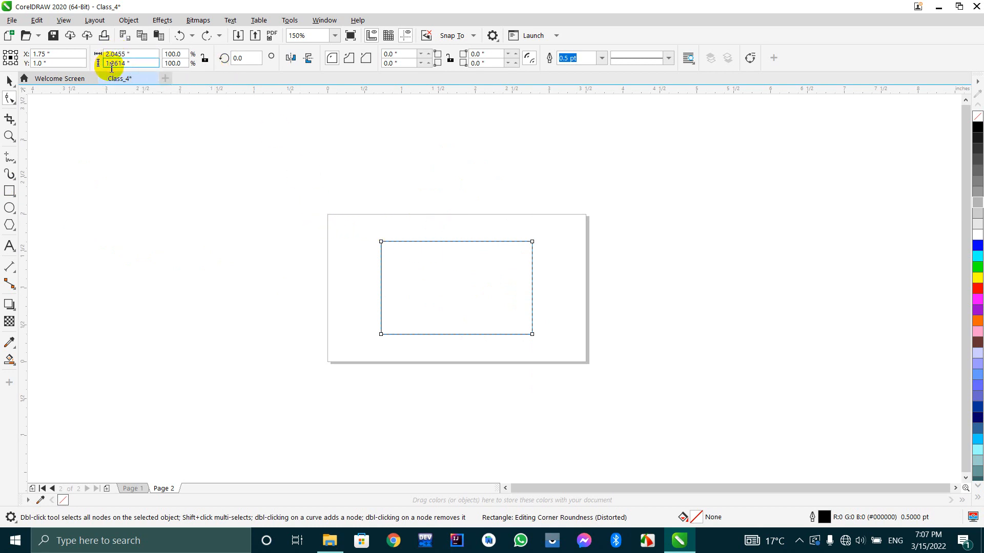
Toggle the rectangle's lock ratio setting on and off, and fill the rectangle with cyan (#00FFFF).
left_click(205, 59)
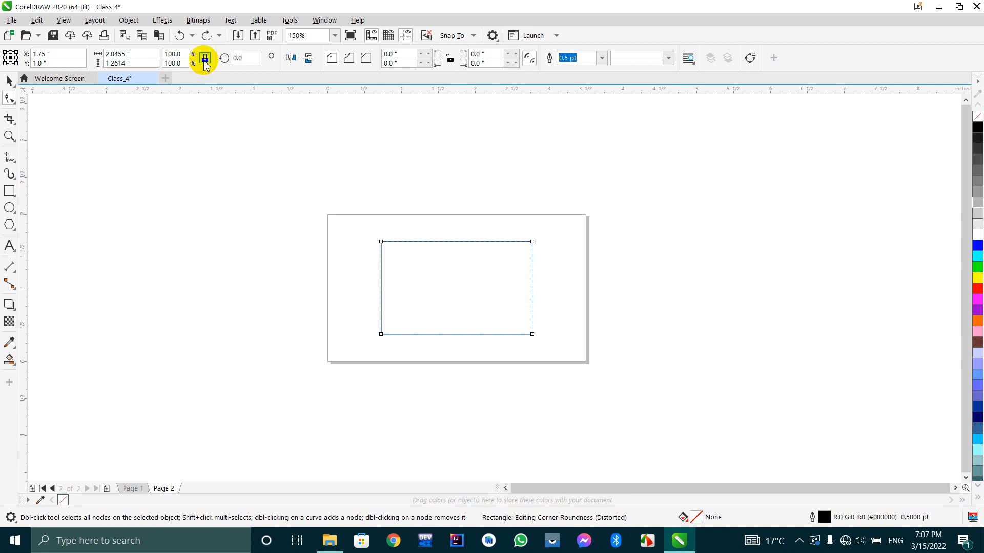
left_click(205, 59)
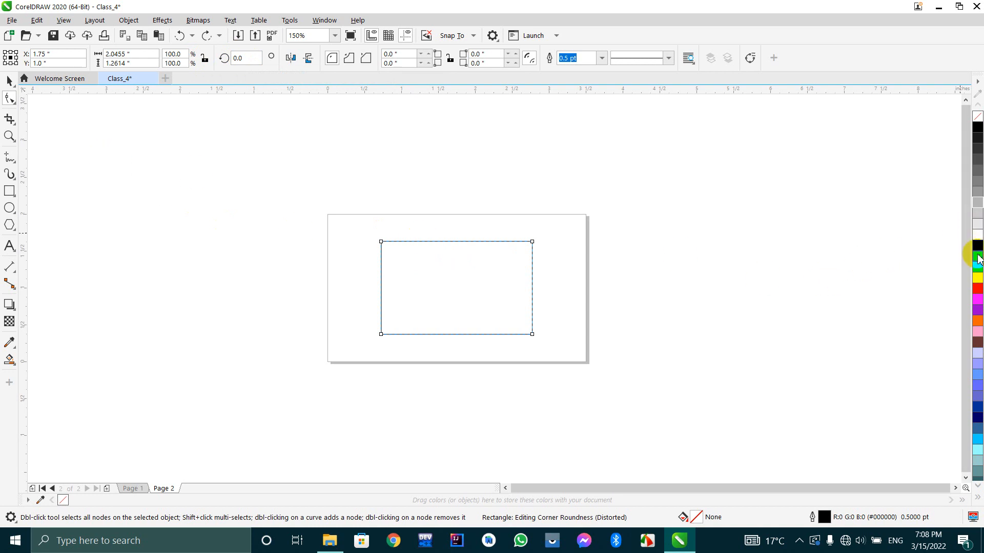
left_click(978, 257)
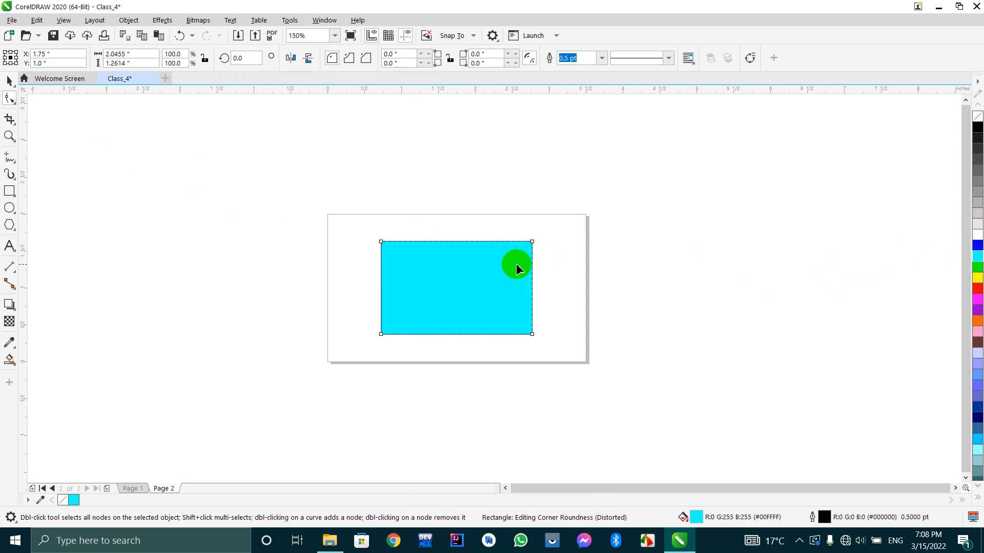
Rotate the cyan rectangle by 45 degrees, and undo the rotation.
left_click(254, 58)
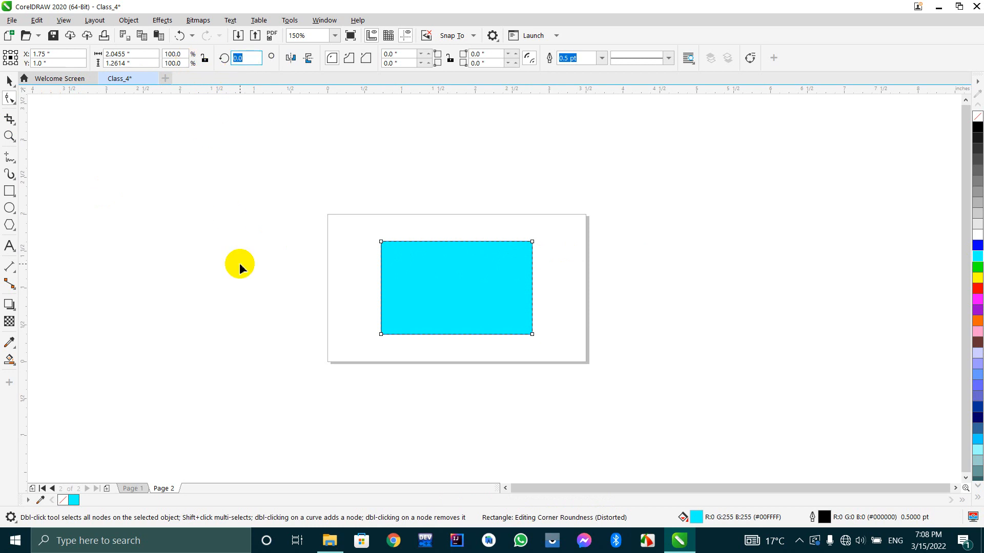
type("45")
key("Return")
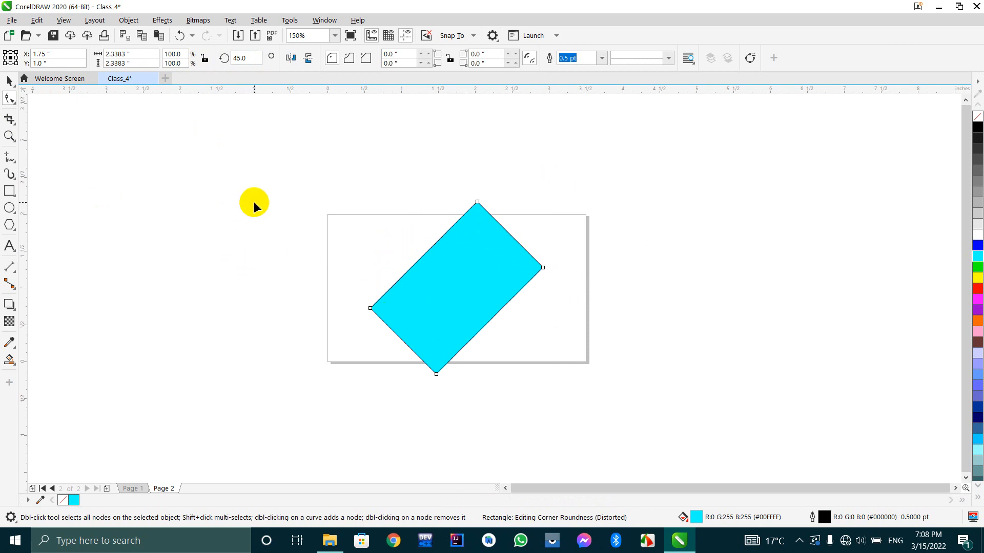
key("ctrl+z")
Set the cyan rectangle's angle of rotation to 18 degrees, and undo it.
left_click(247, 58)
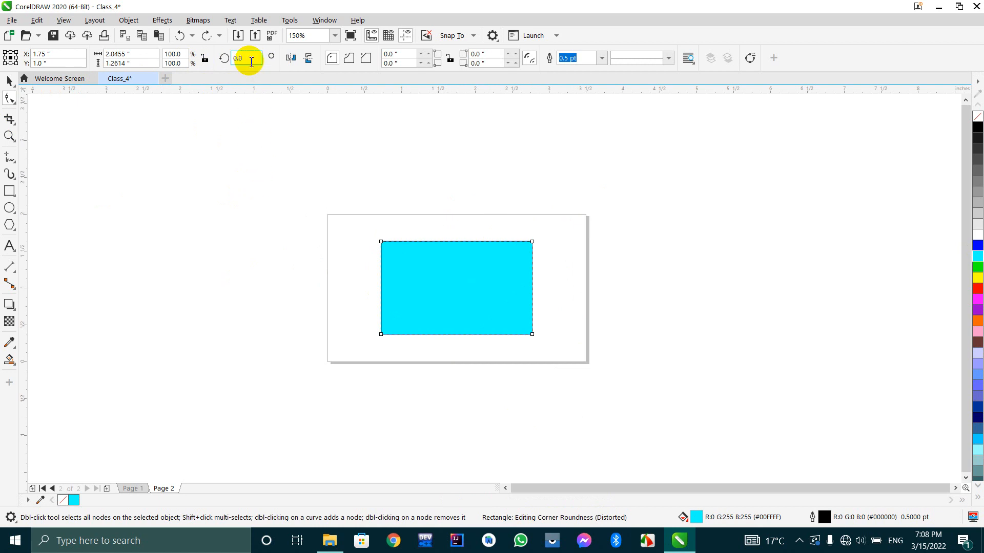
type("1")
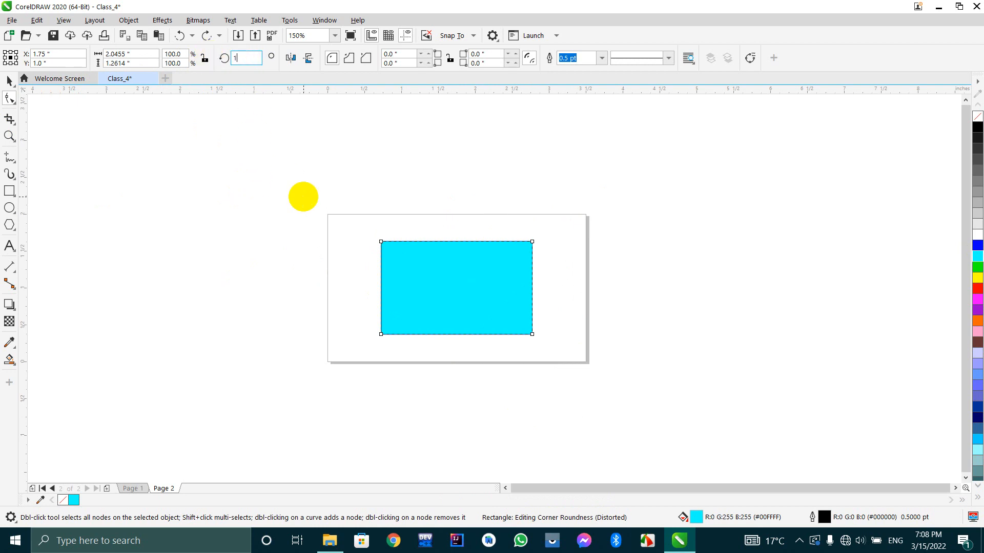
type("8")
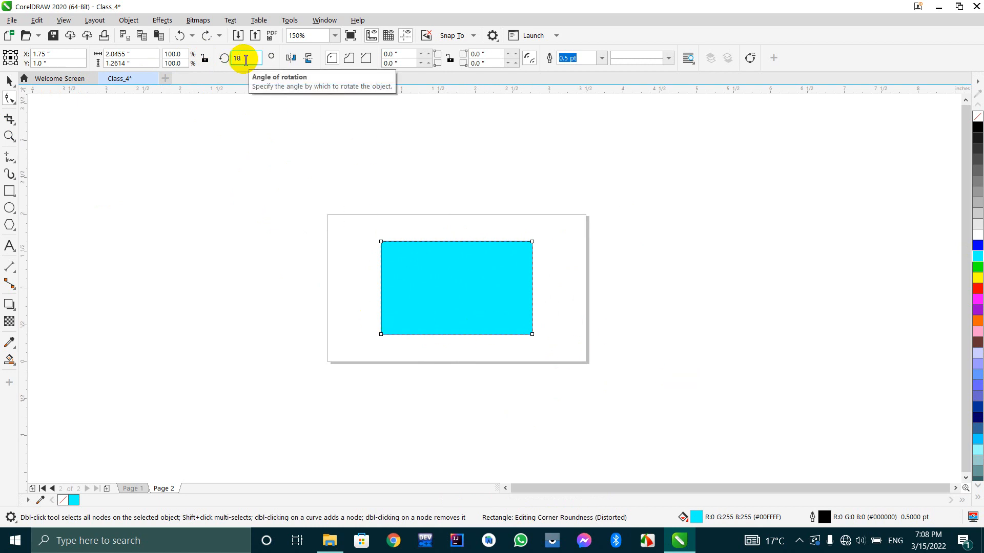
key("Return")
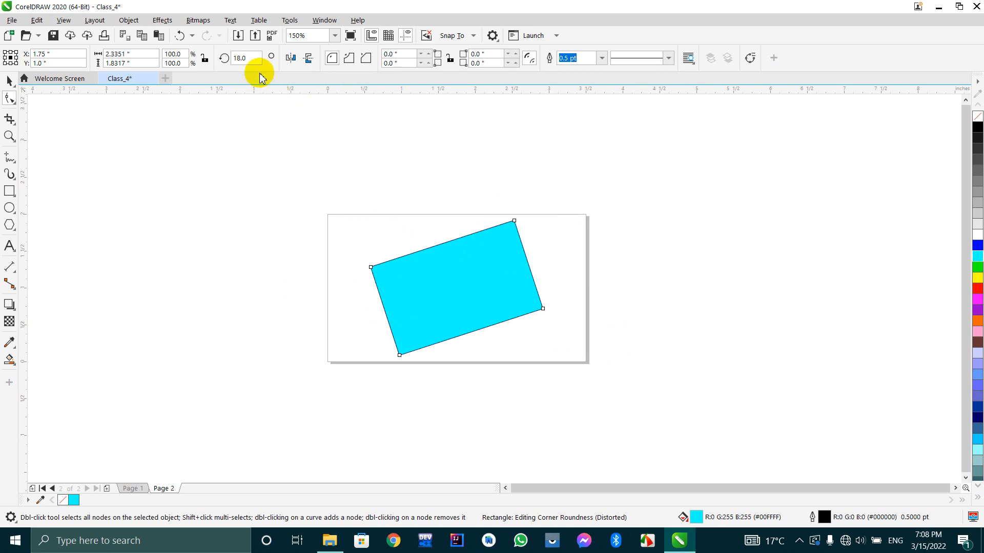
key("ctrl+z")
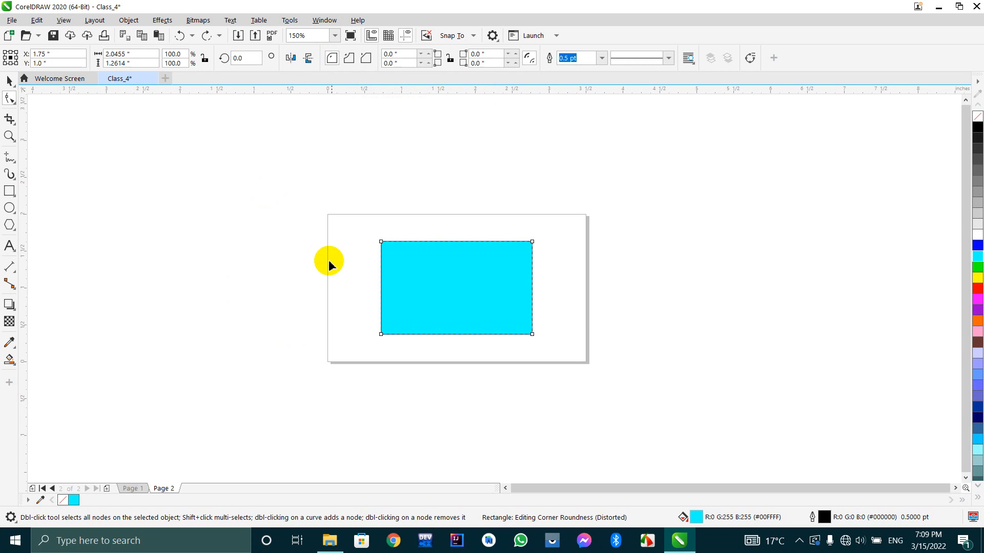
Round all four rectangle corners to a radius of about 0.29 inches with the Shape tool, and undo the rounding.
scroll(335, 259, "up", 4)
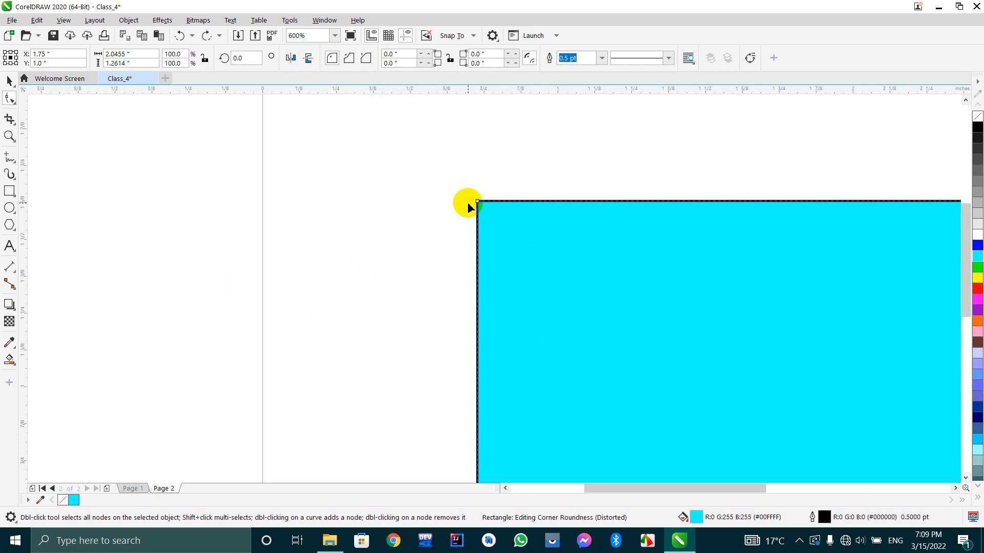
scroll(340, 167, "down", 2)
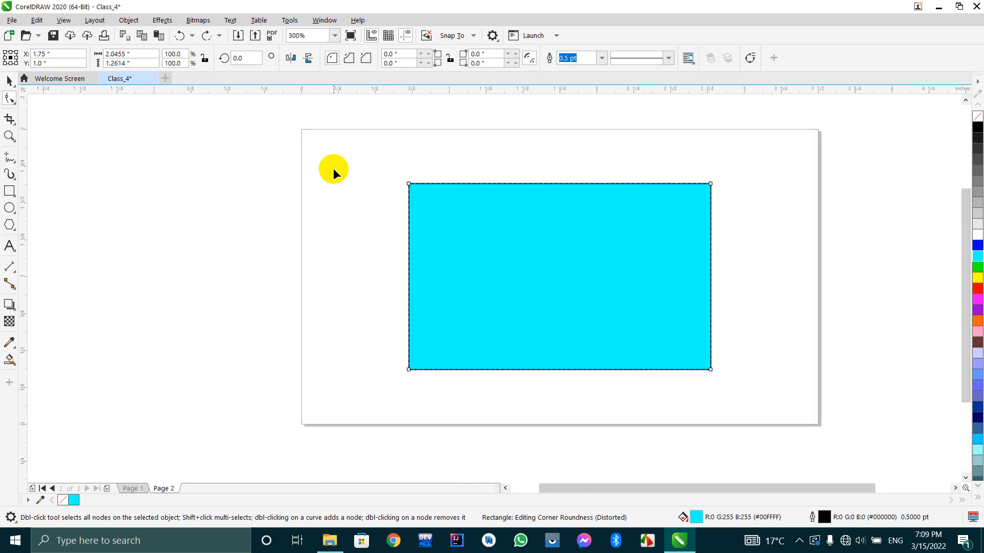
scroll(371, 190, "up", 1)
scroll(363, 176, "up", 1)
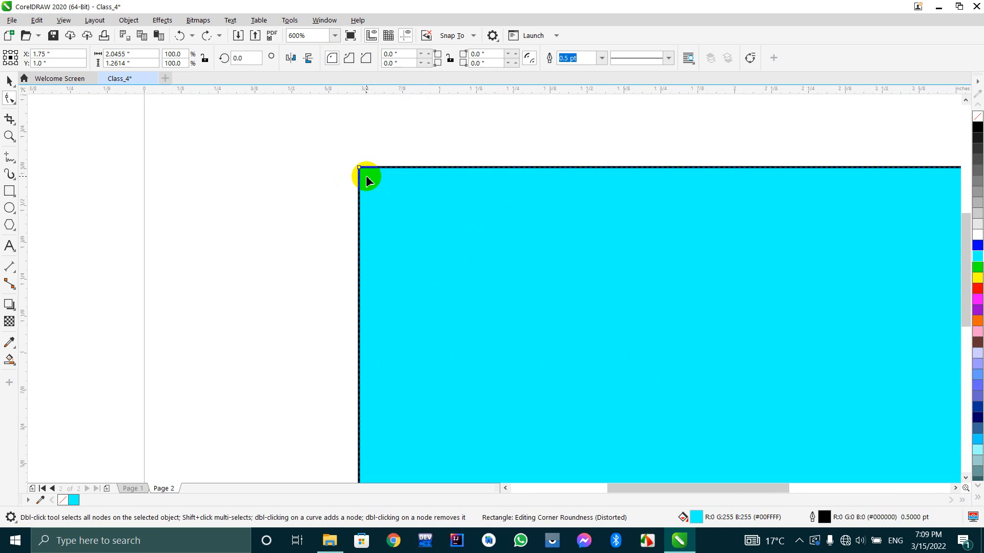
scroll(362, 245, "down", 1)
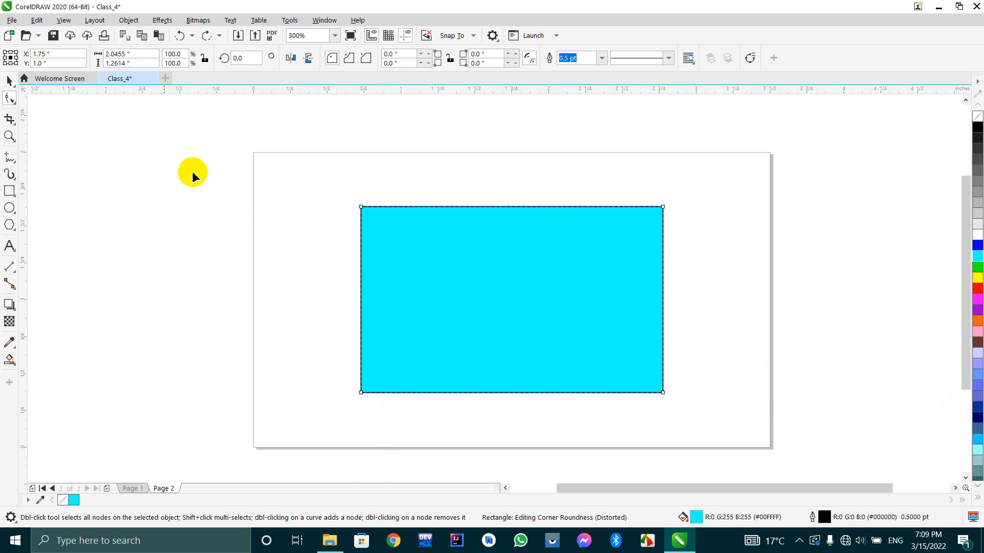
left_click(8, 81)
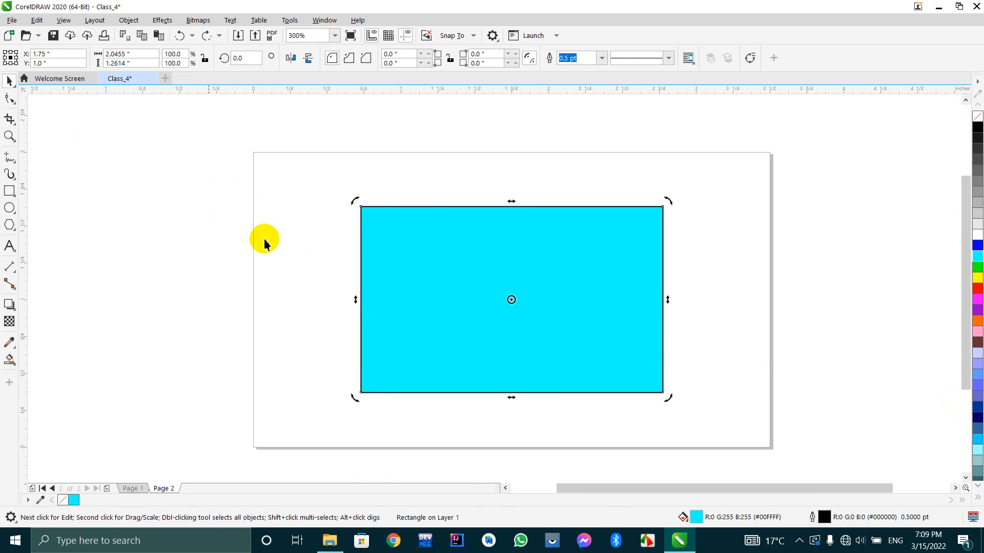
left_click(9, 98)
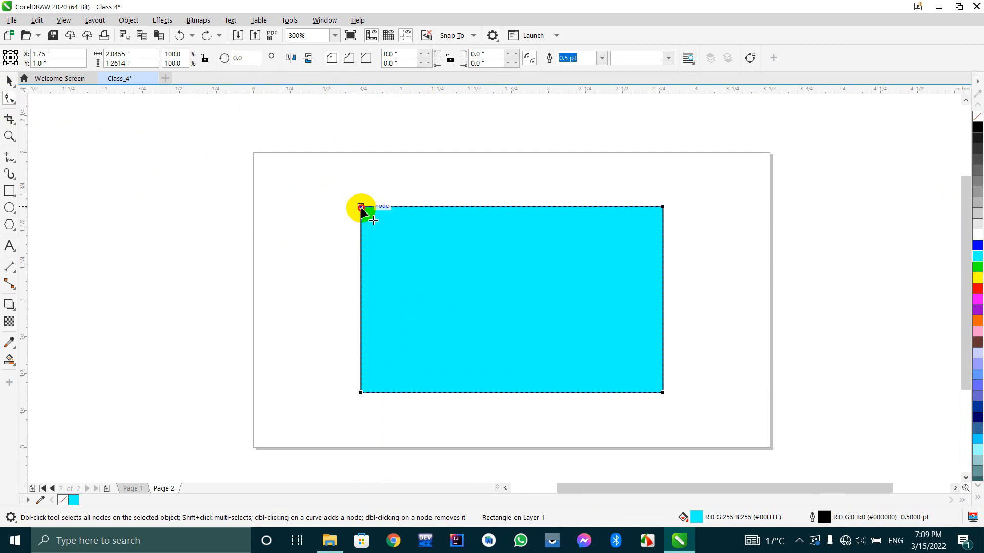
left_click_drag(361, 208, 402, 219)
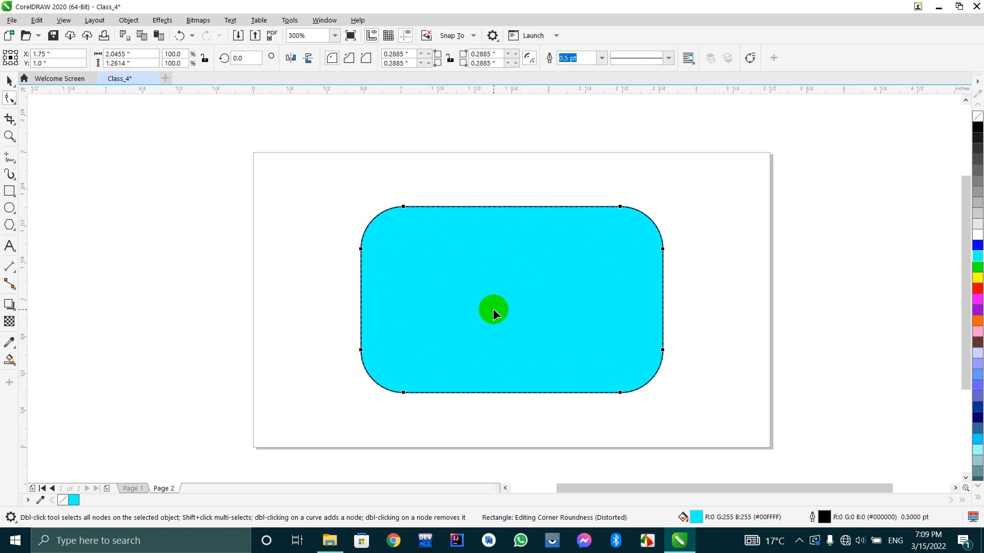
key("ctrl+z")
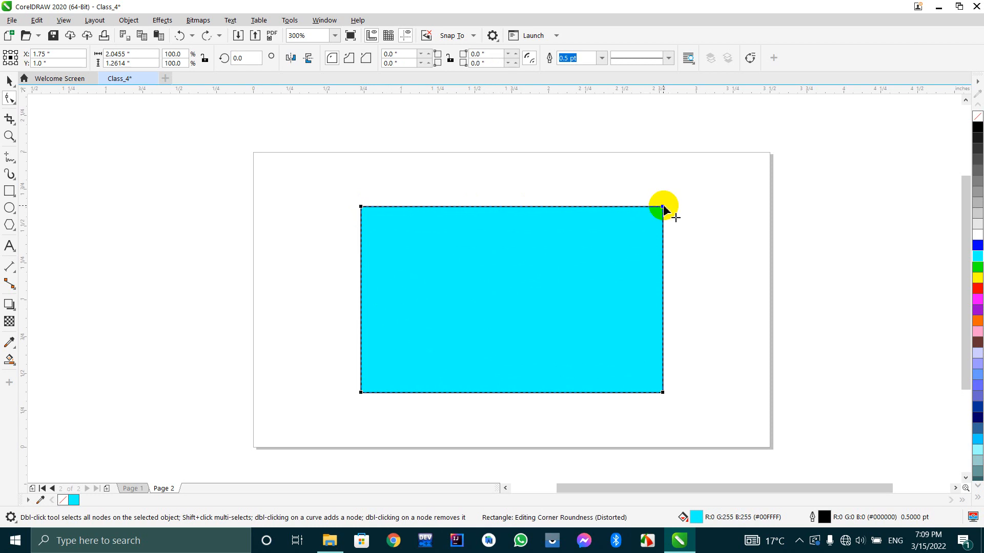
Round all four rectangle corners from the upper-right node to a radius of about 0.41 inches, and undo it.
left_click_drag(663, 208, 603, 250)
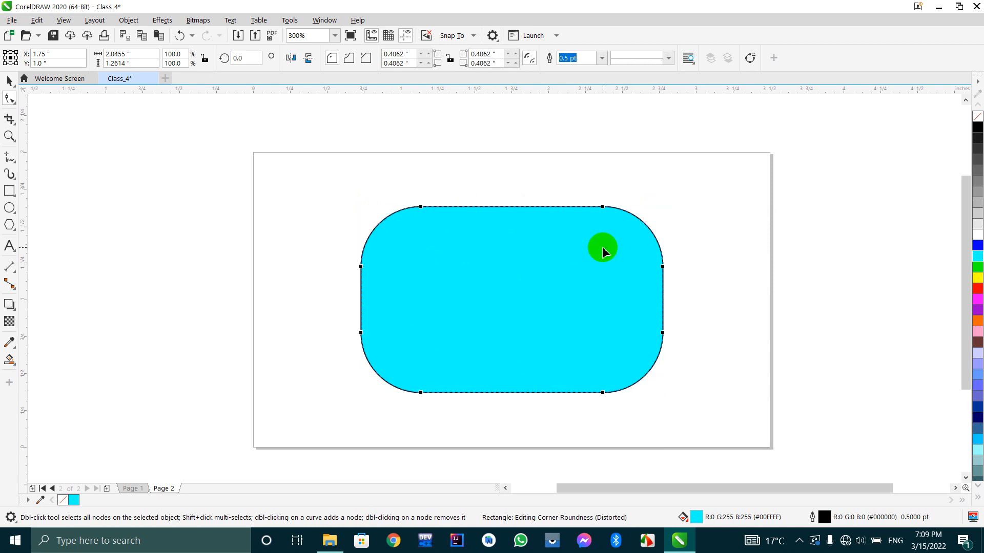
key("ctrl+z")
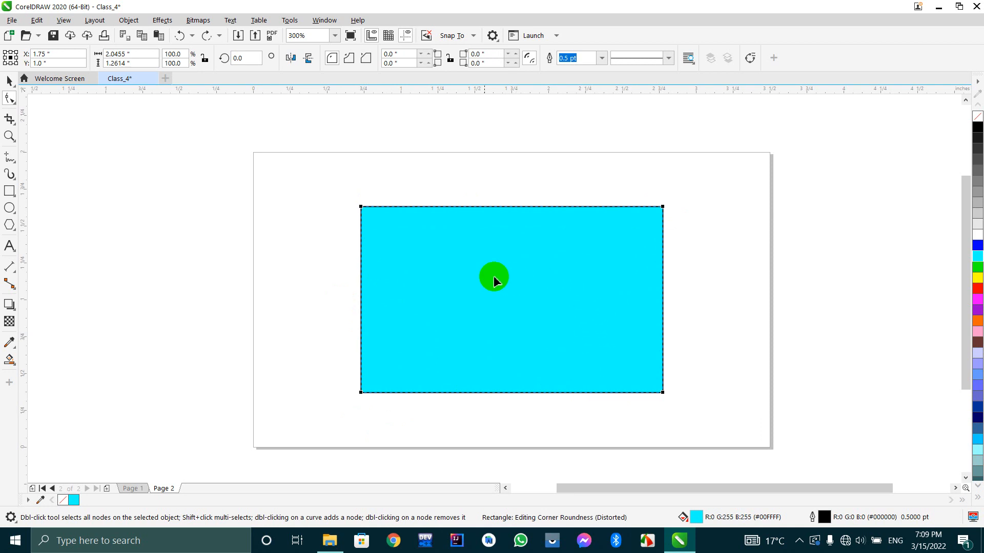
Undo the rectangle's cyan fill, and redo it.
left_click(360, 207)
key("ctrl+z")
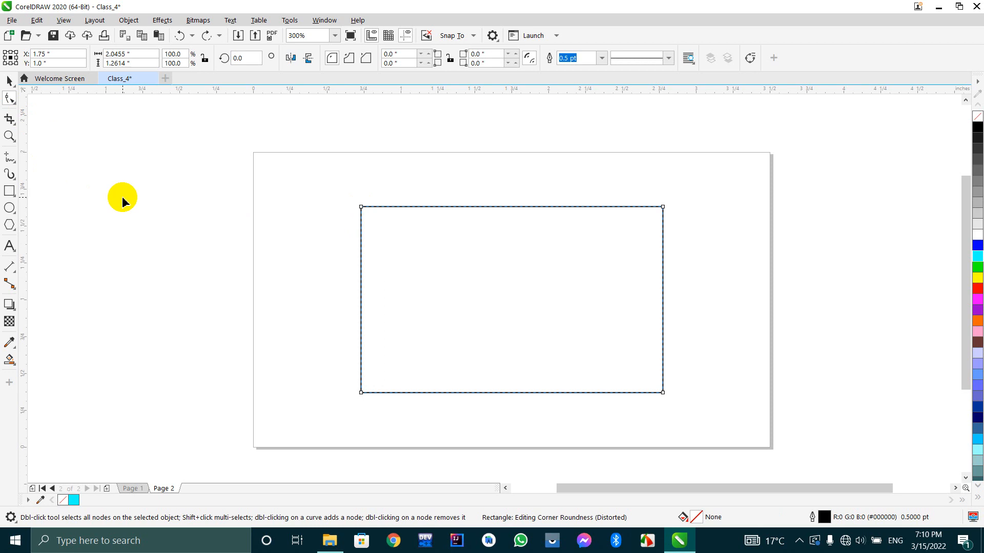
key("ctrl+shift+z")
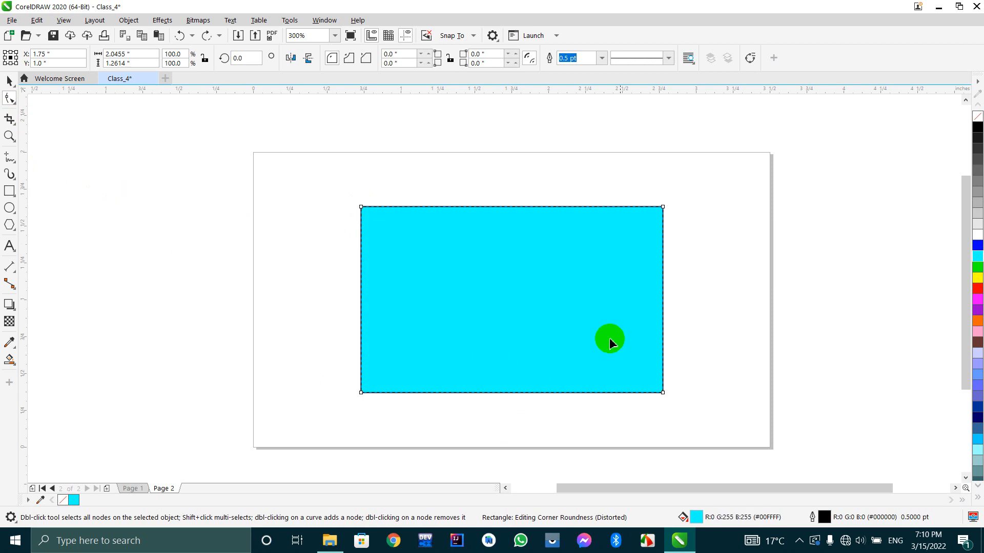
Round only the rectangle's upper-left corner to a radius of about 0.48 inches with the Shape tool, and undo it.
scroll(660, 205, "up", 6)
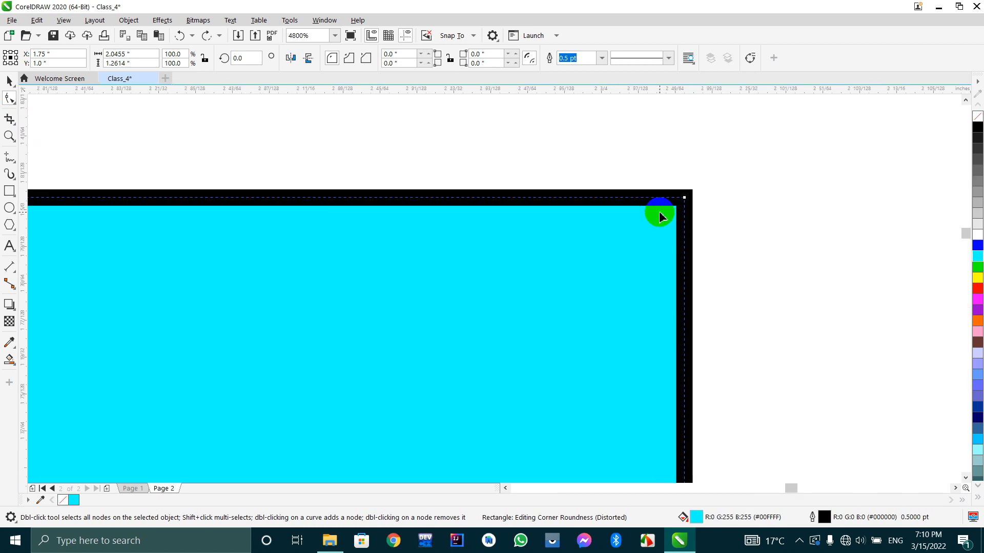
scroll(712, 192, "down", 6)
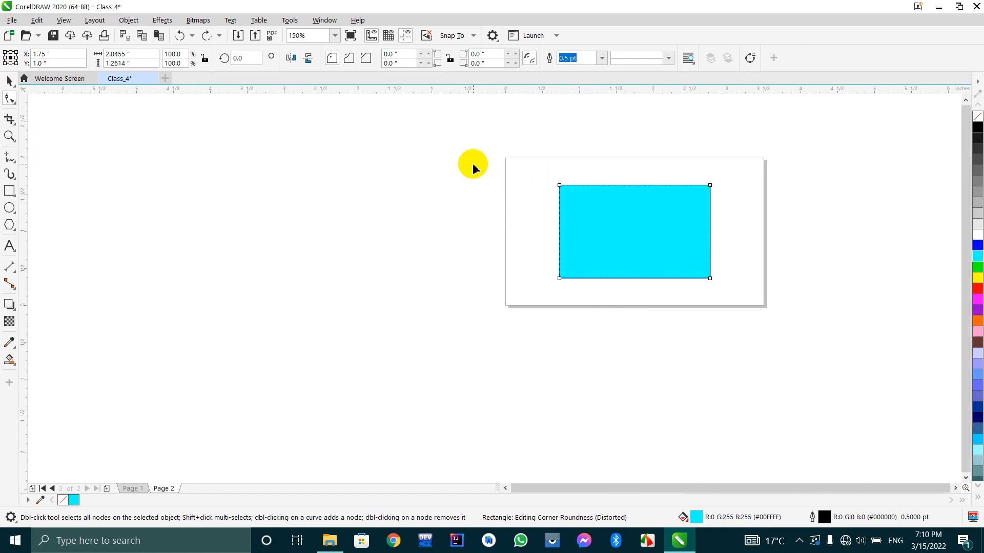
left_click(559, 185)
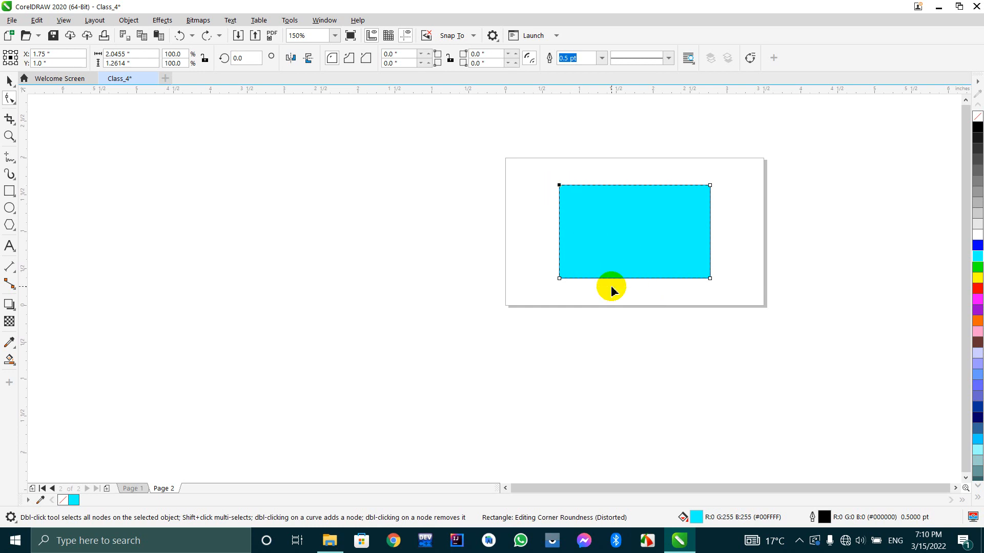
scroll(741, 183, "up", 2)
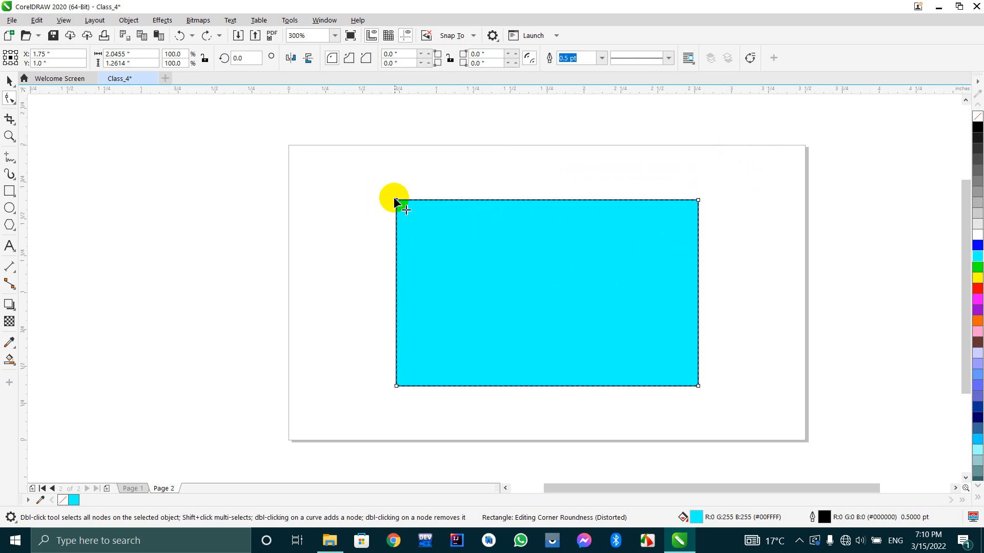
left_click_drag(396, 199, 467, 263)
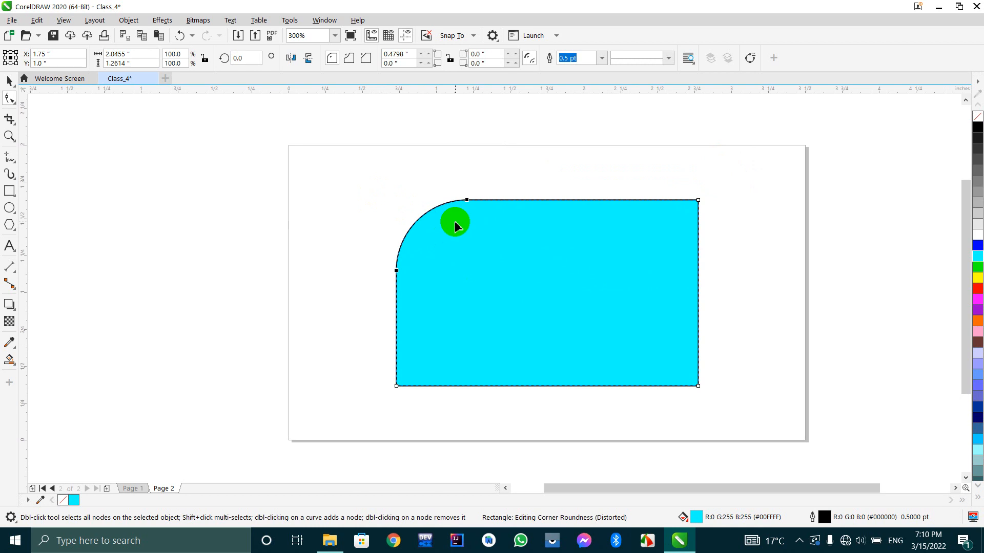
key("ctrl+z")
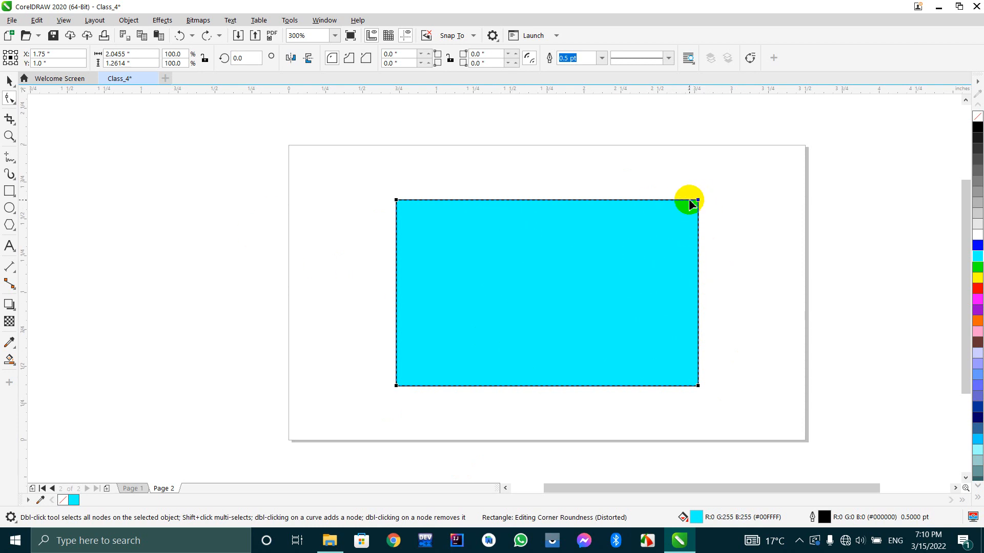
left_click(397, 201)
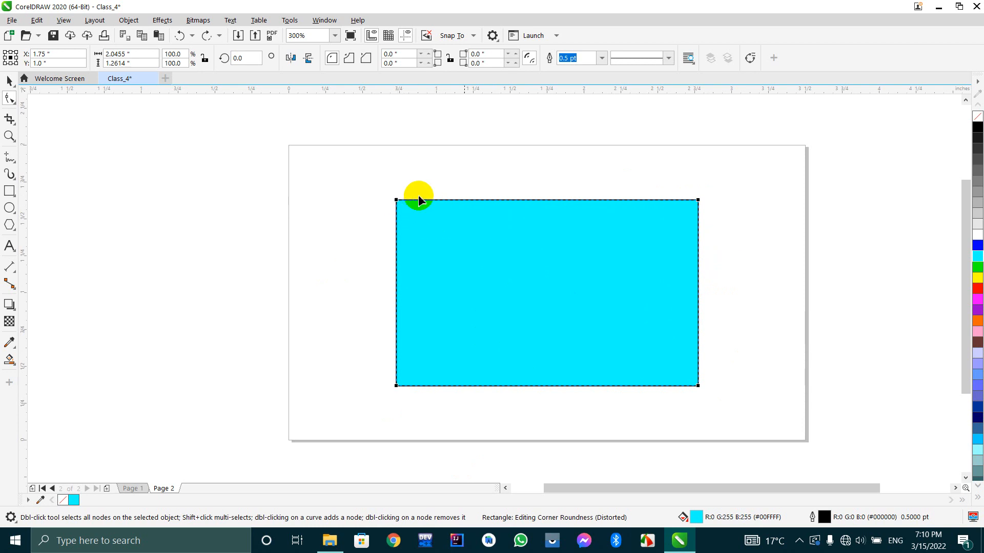
left_click(698, 385)
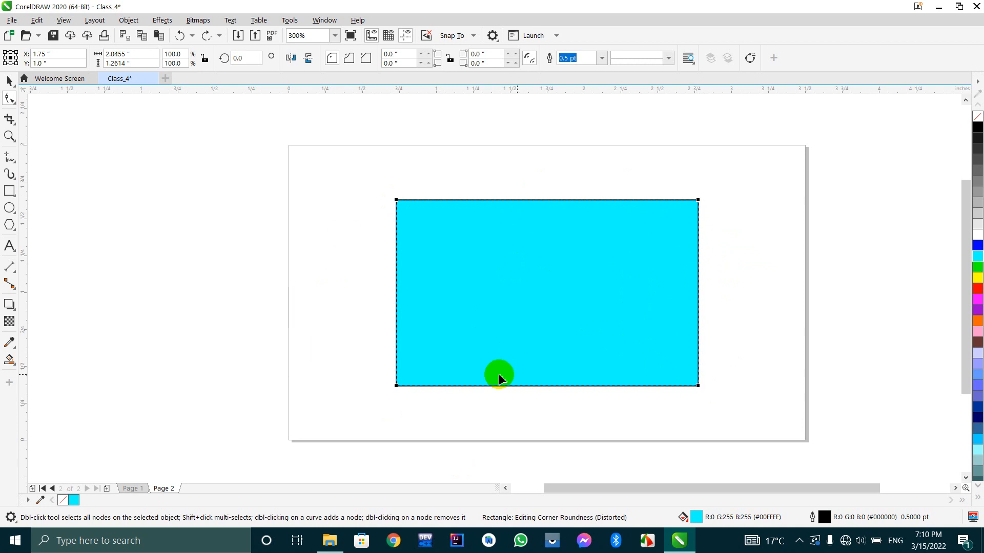
Round only the rectangle's lower-right corner to a radius of about 0.59 inches with the Shape tool, and undo the rounding.
left_click(699, 386)
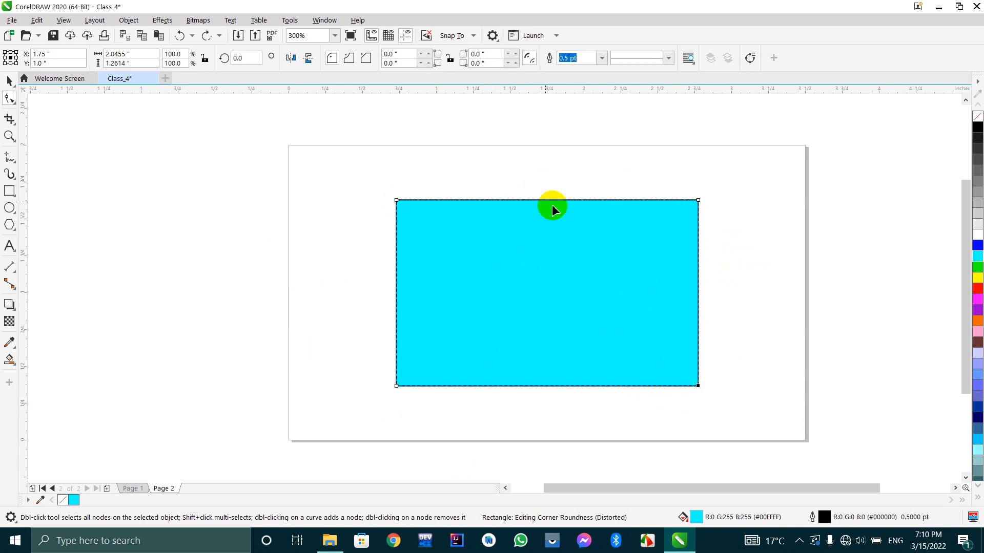
scroll(687, 220, "up", 1)
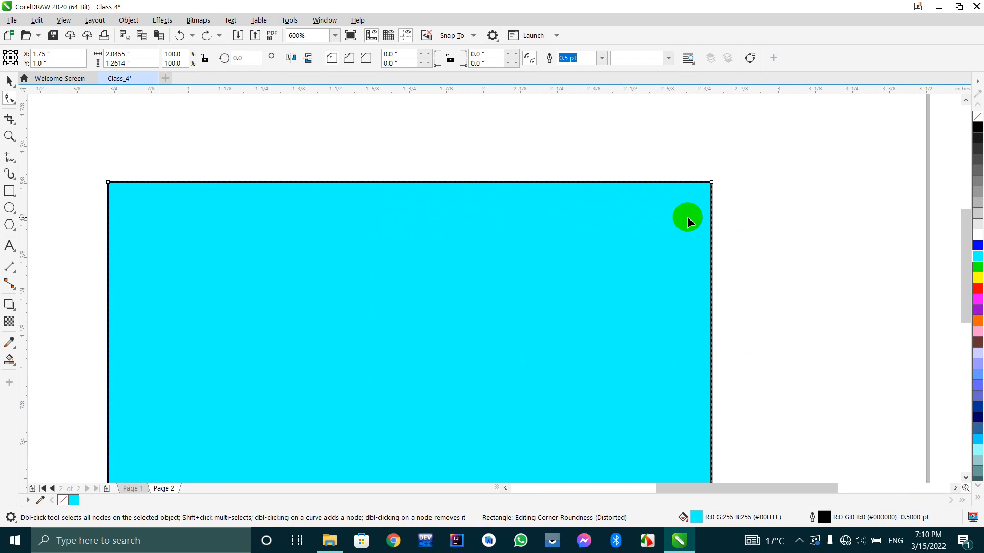
scroll(406, 281, "down", 2)
scroll(475, 350, "up", 2)
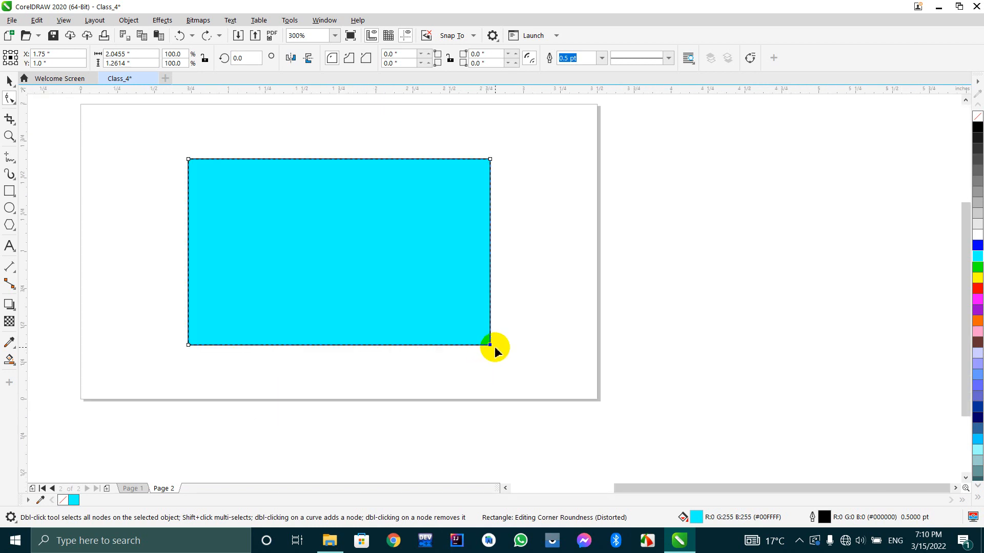
scroll(484, 343, "down", 1)
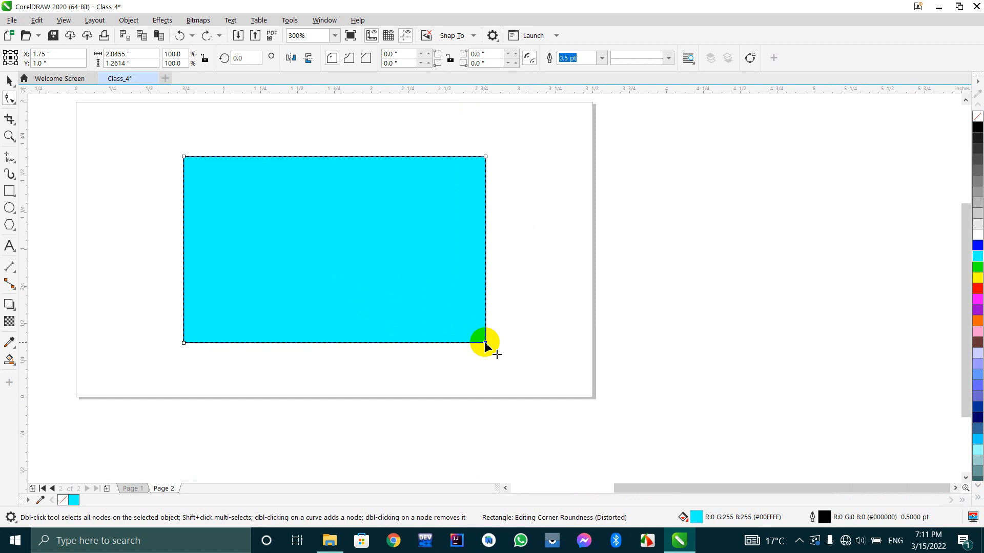
left_click_drag(485, 343, 397, 290)
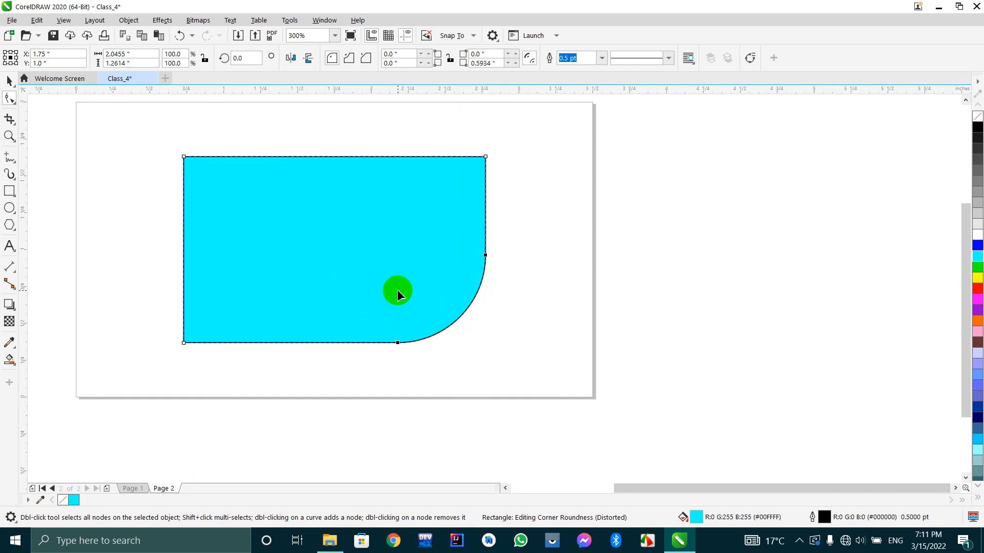
left_click(480, 259)
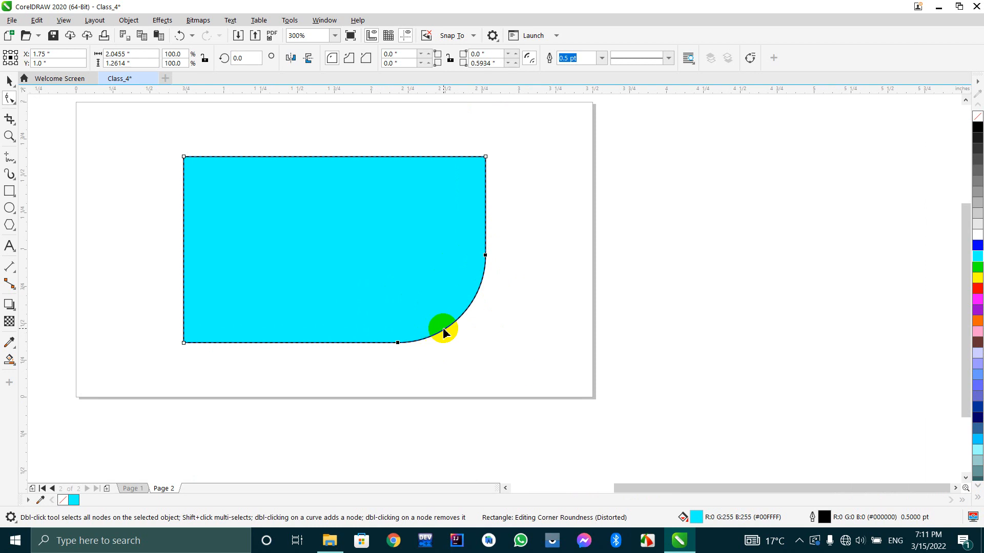
key("ctrl+z")
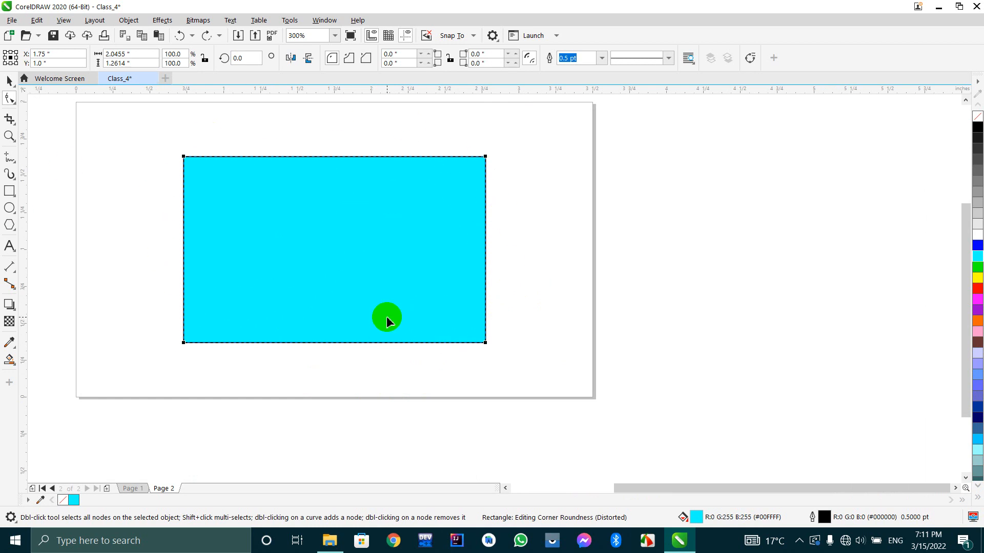
Switch the rectangle to scalloped corners, scallop only the upper-left corner to a radius of about 0.35 inches, and undo the scallop.
left_click(348, 60)
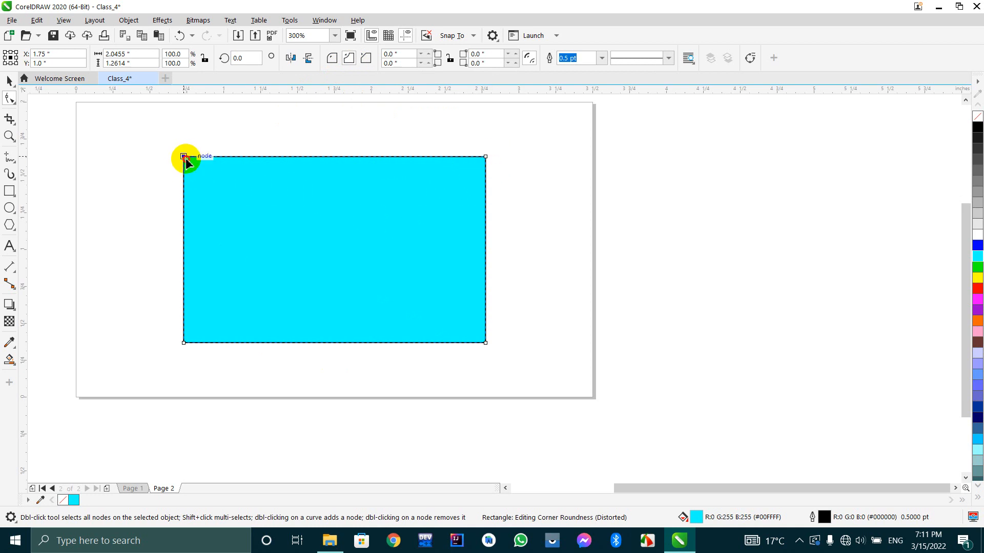
left_click_drag(185, 158, 235, 207)
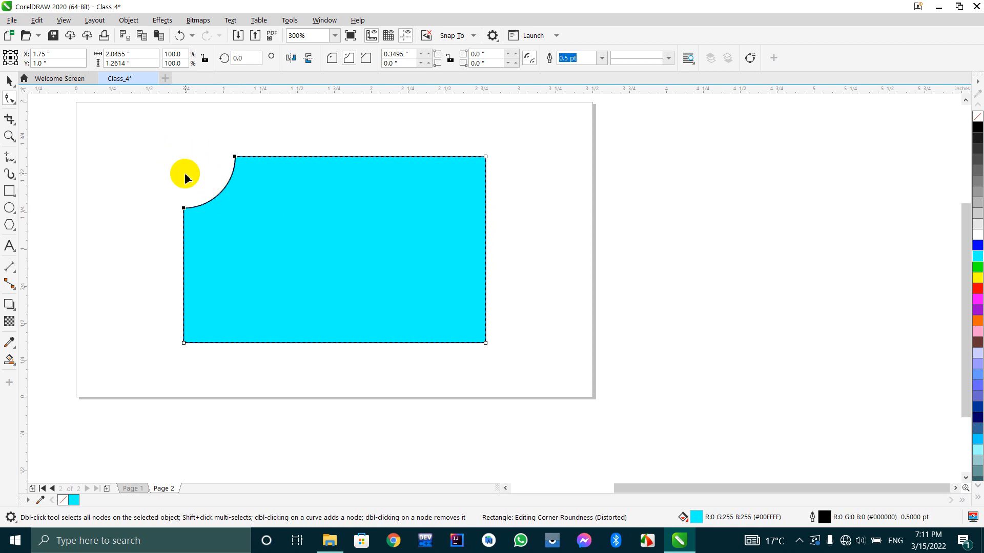
left_click(211, 205)
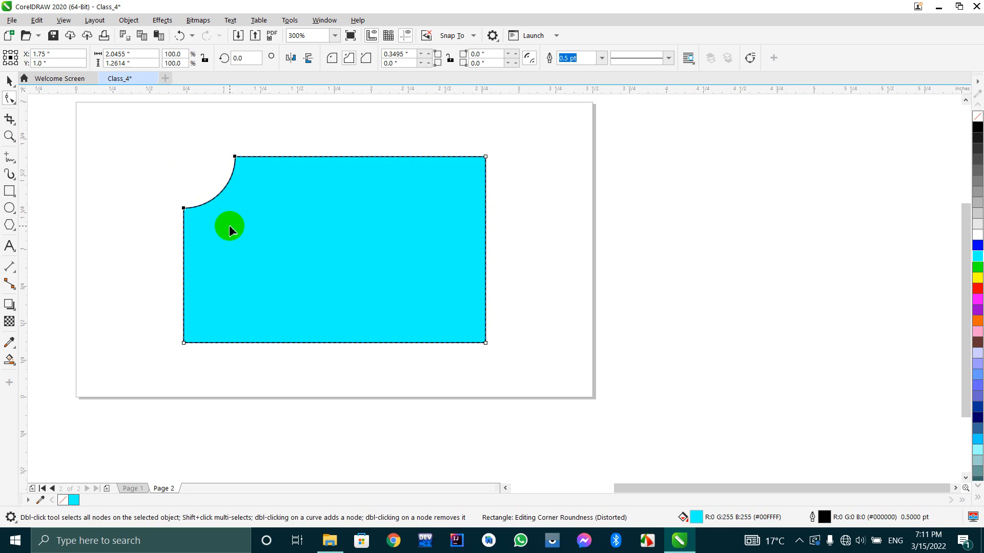
key("ctrl+z")
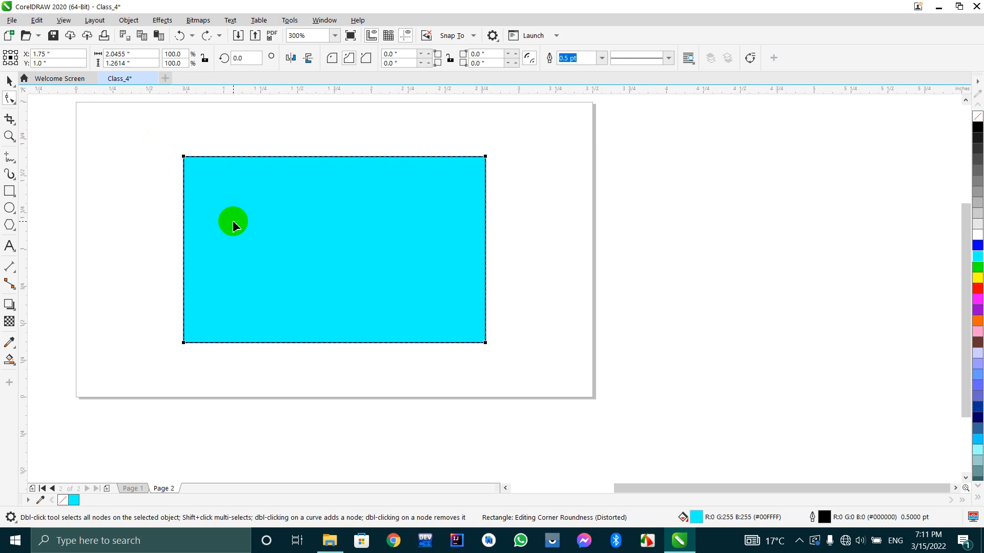
left_click(427, 315)
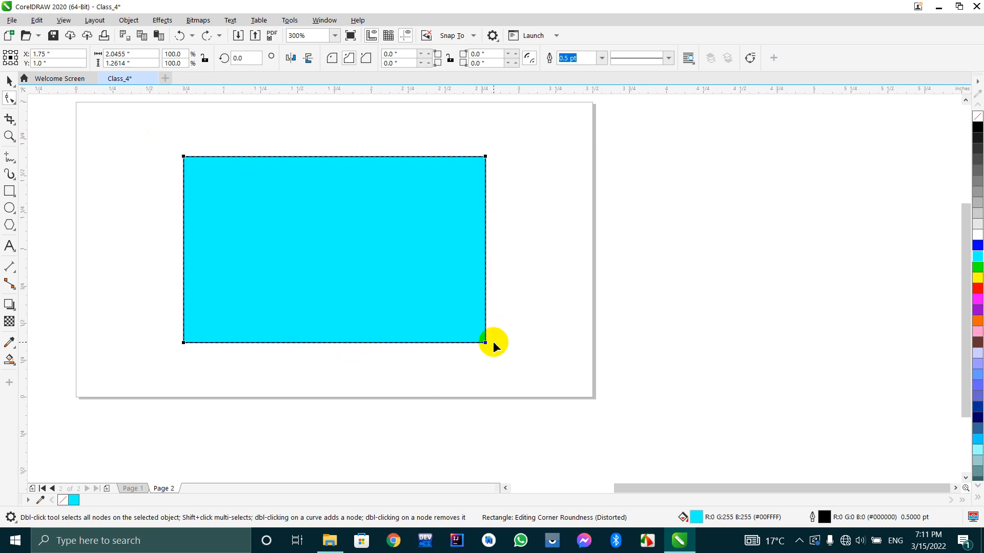
left_click(326, 225)
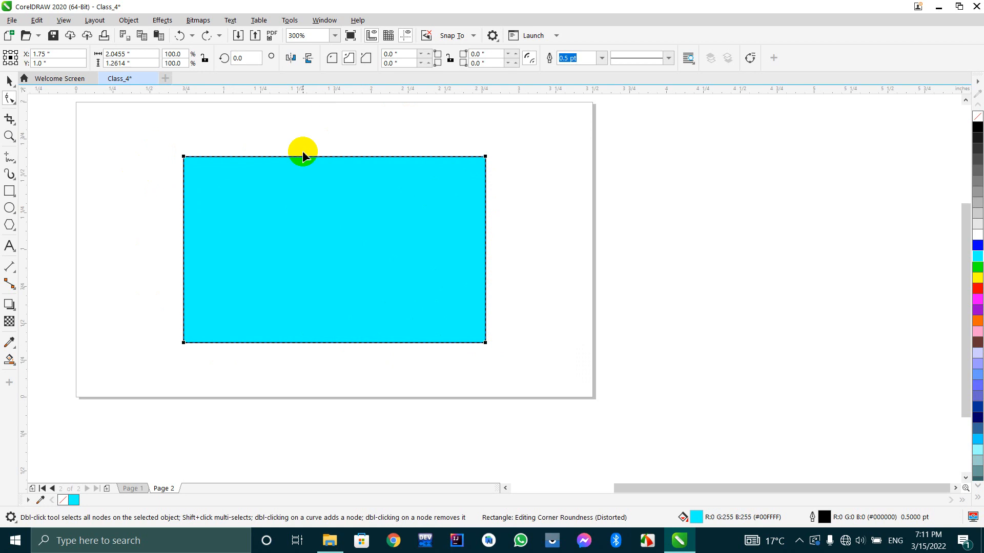
left_click(237, 219)
left_click(333, 166)
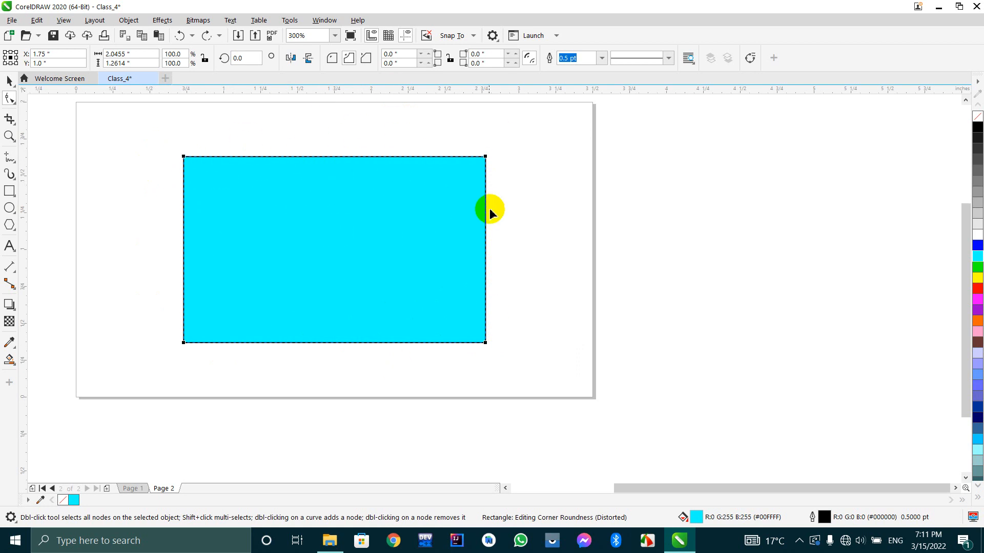
left_click(312, 265)
left_click(183, 166)
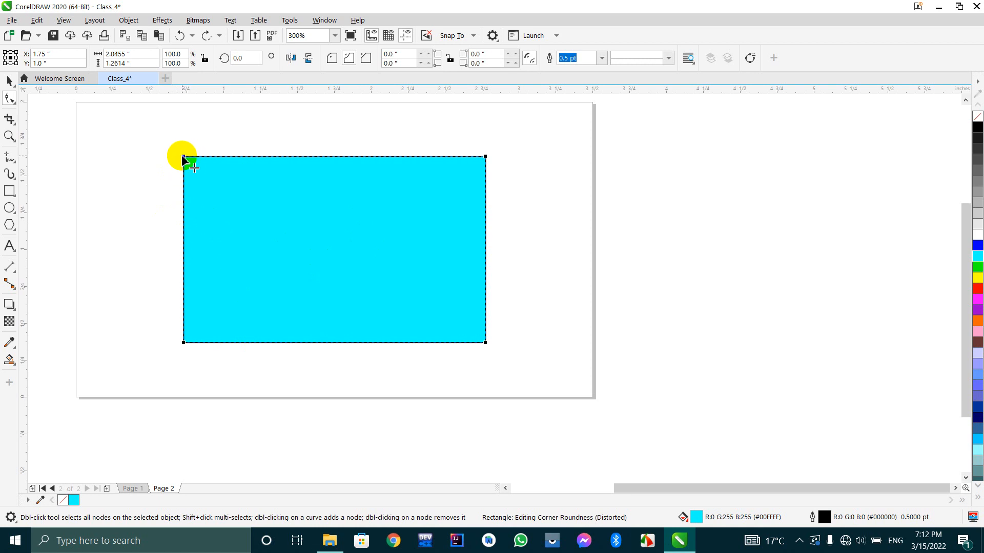
Scallop all four rectangle corners from the upper-left node to a radius of about 0.26 inches, and undo it.
left_click_drag(184, 157, 219, 185)
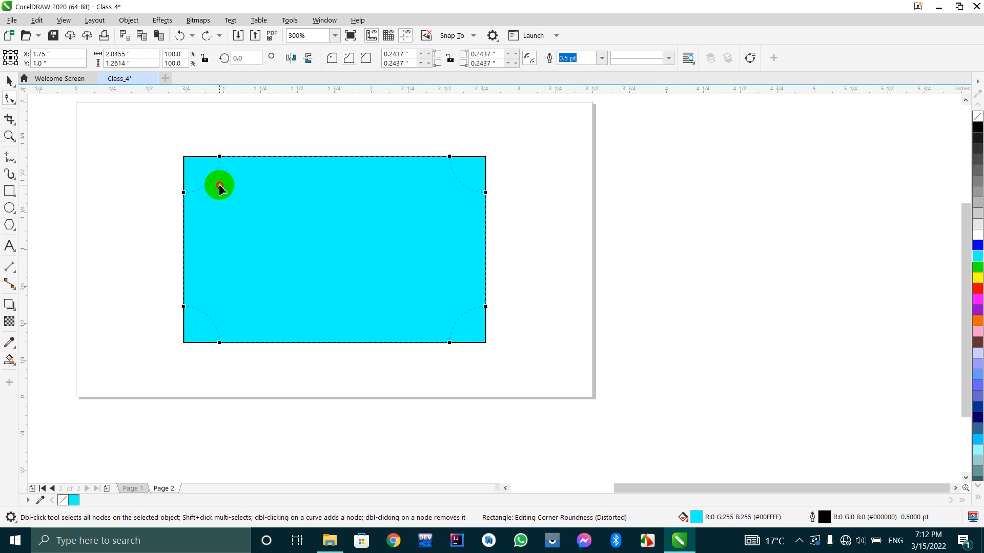
left_click_drag(220, 189, 220, 193)
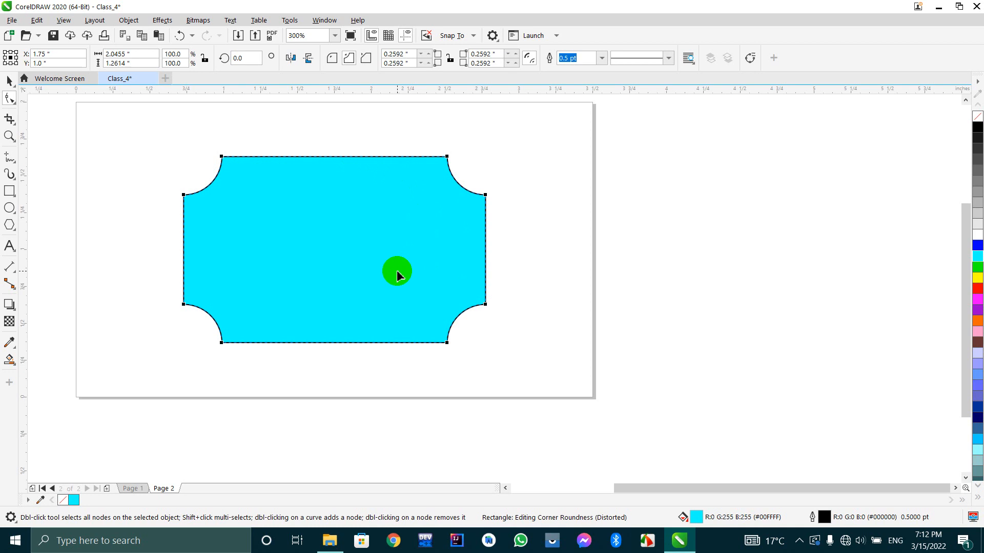
key("ctrl+z")
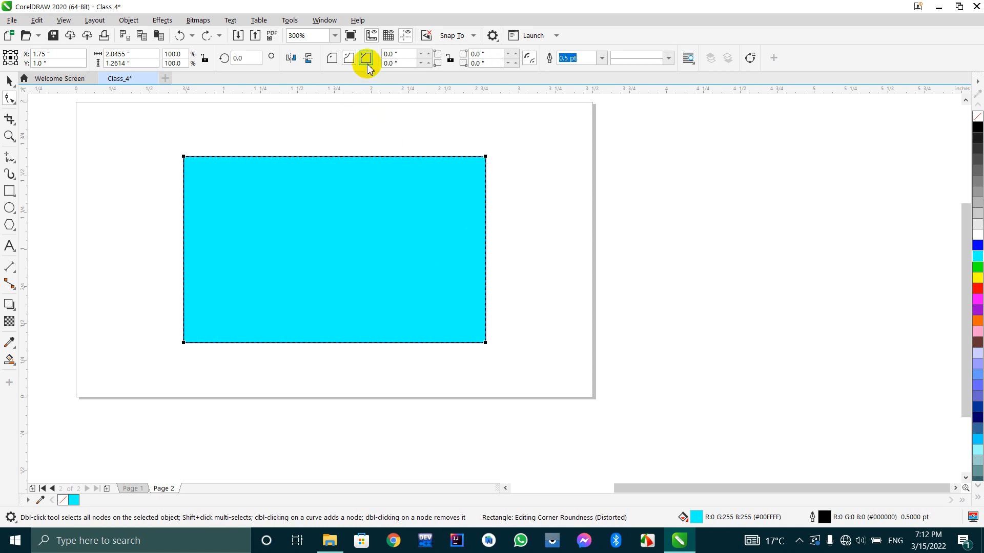
Switch the rectangle to chamfered corners, chamfer only the upper-left corner to about 0.43 inches, and undo the chamfer.
left_click(367, 65)
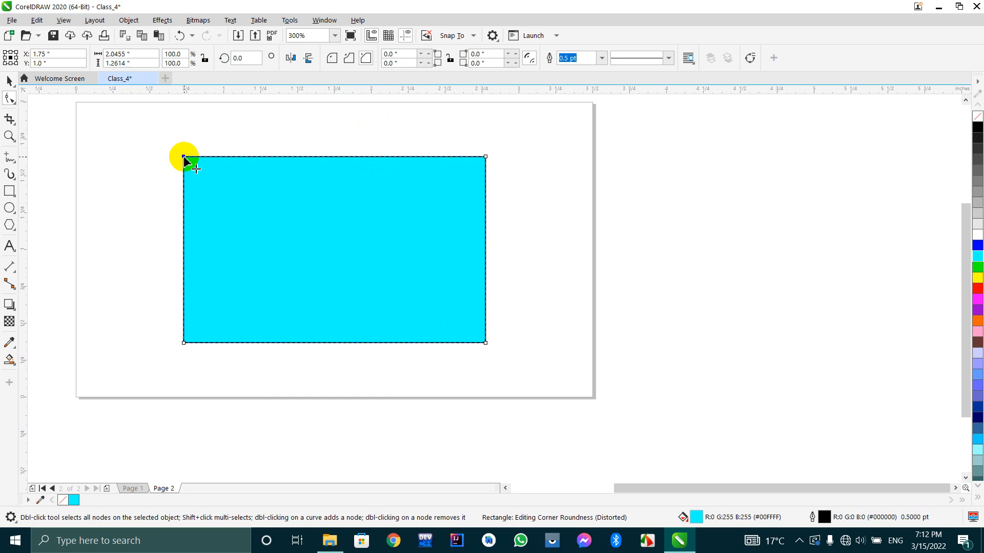
left_click_drag(184, 157, 298, 219)
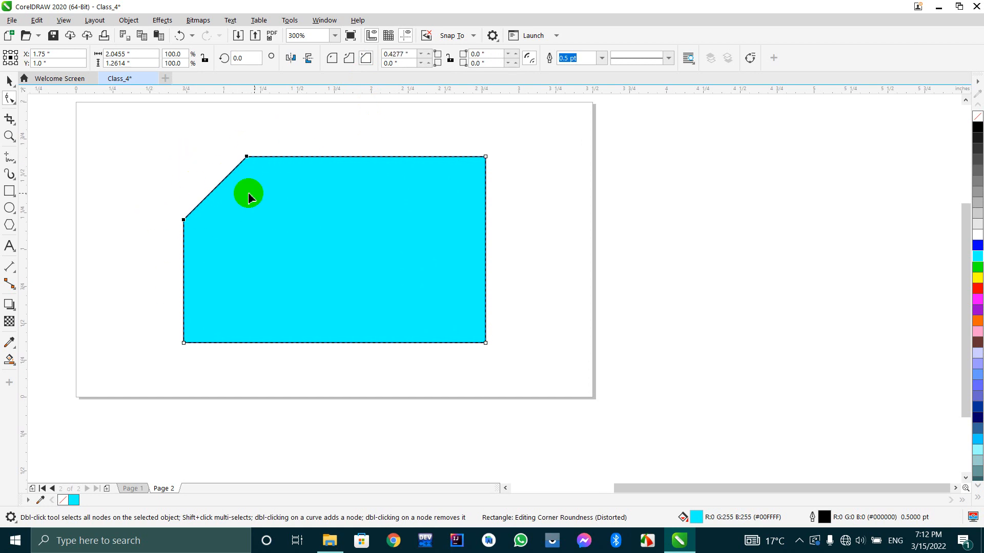
left_click(217, 194)
left_click(222, 200)
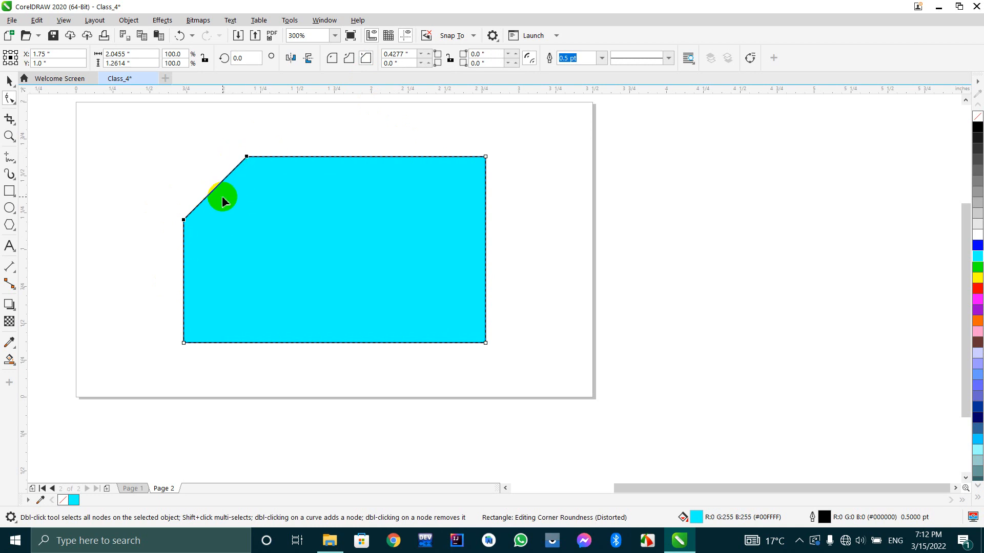
key("ctrl+z")
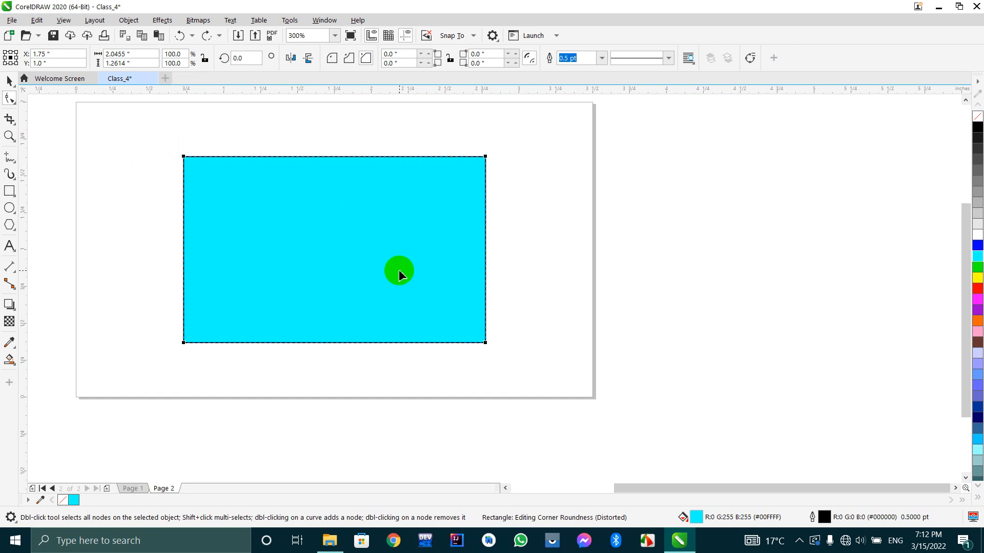
Chamfer all four rectangle corners from the upper-left node to about 0.36 inches, and undo it.
left_click(183, 175)
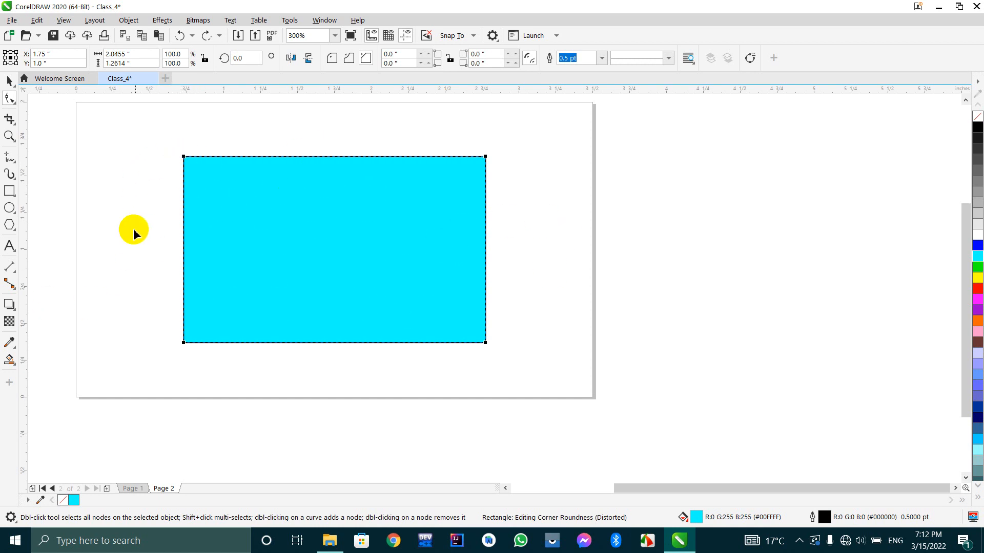
left_click_drag(183, 157, 244, 213)
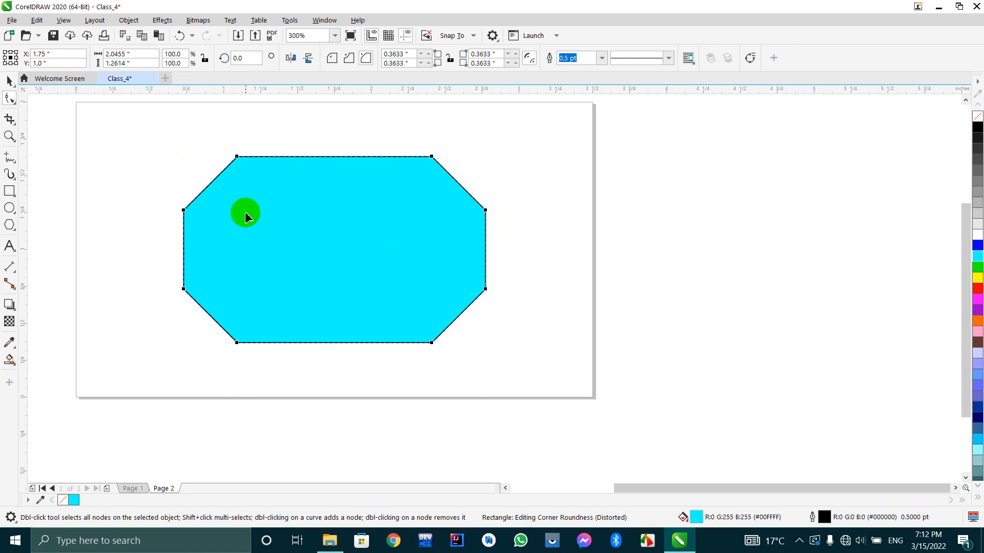
scroll(518, 297, "down", 2)
scroll(489, 277, "up", 2)
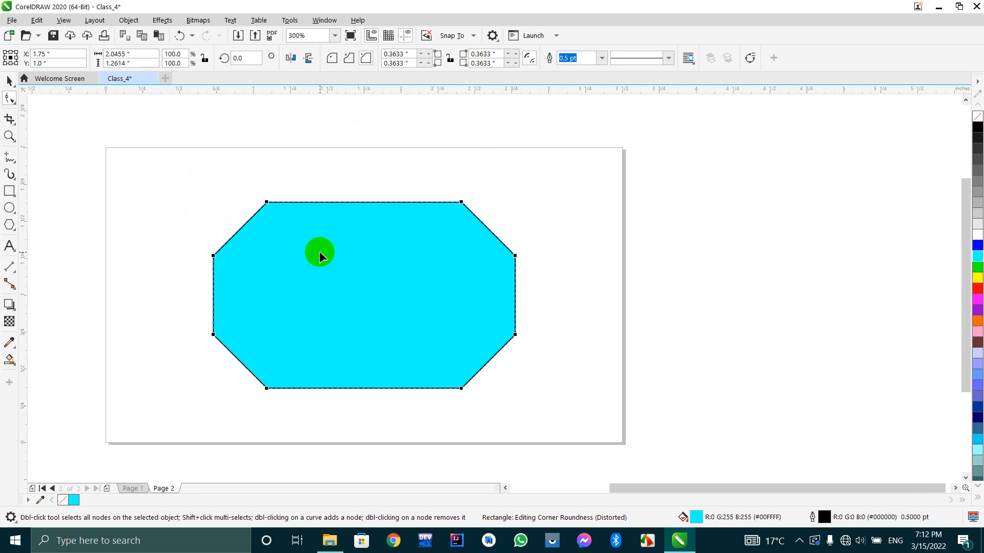
key("ctrl+z")
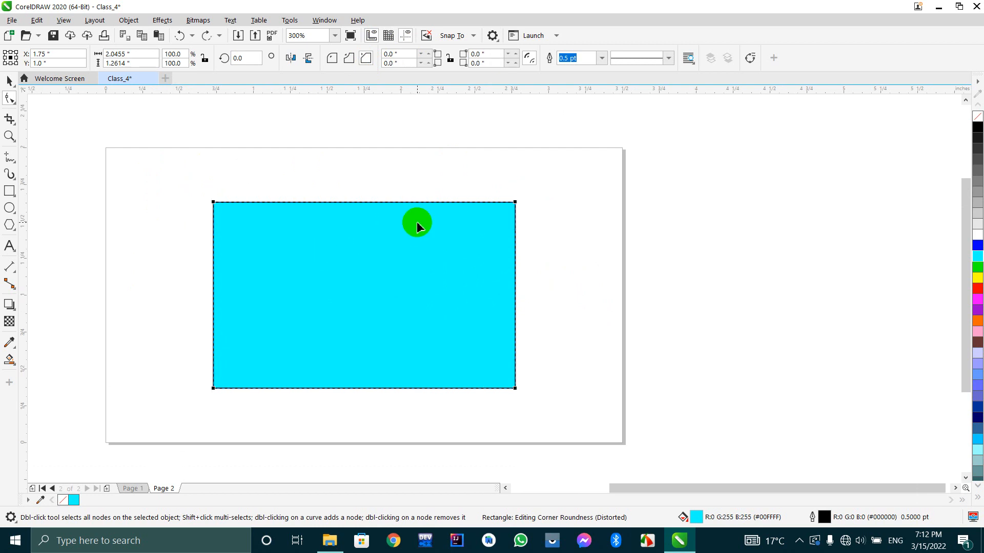
Set the rectangle's corner style back to round corners.
left_click(398, 55)
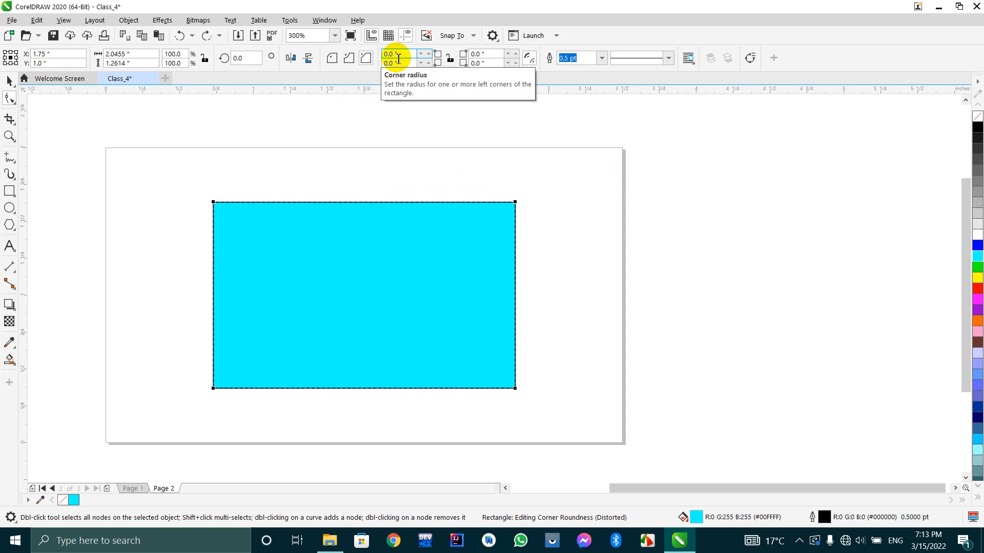
left_click(397, 57)
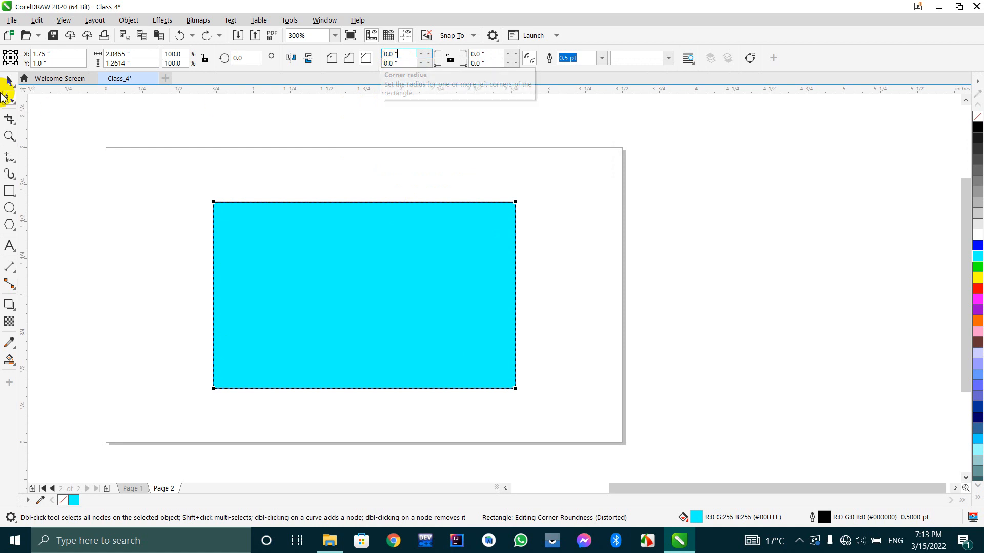
left_click(333, 61)
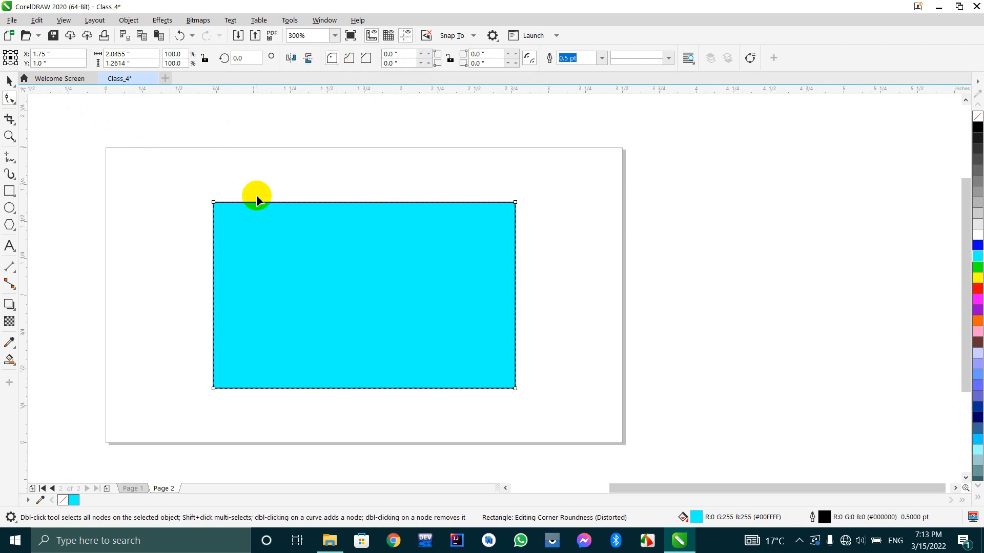
Select the rectangle's upper-left corner node and set only that corner's radius to 0.02 inches.
left_click(212, 202)
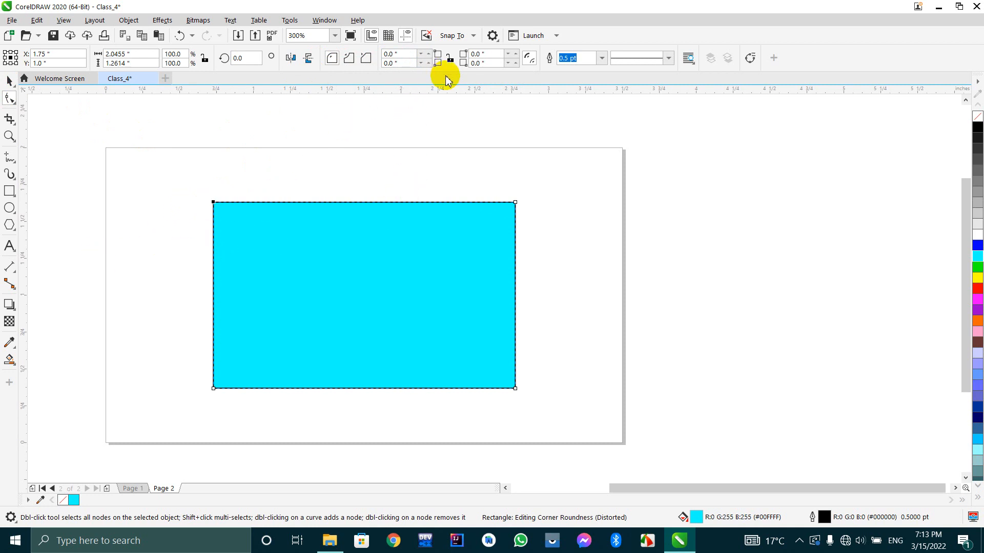
key("ctrl+z")
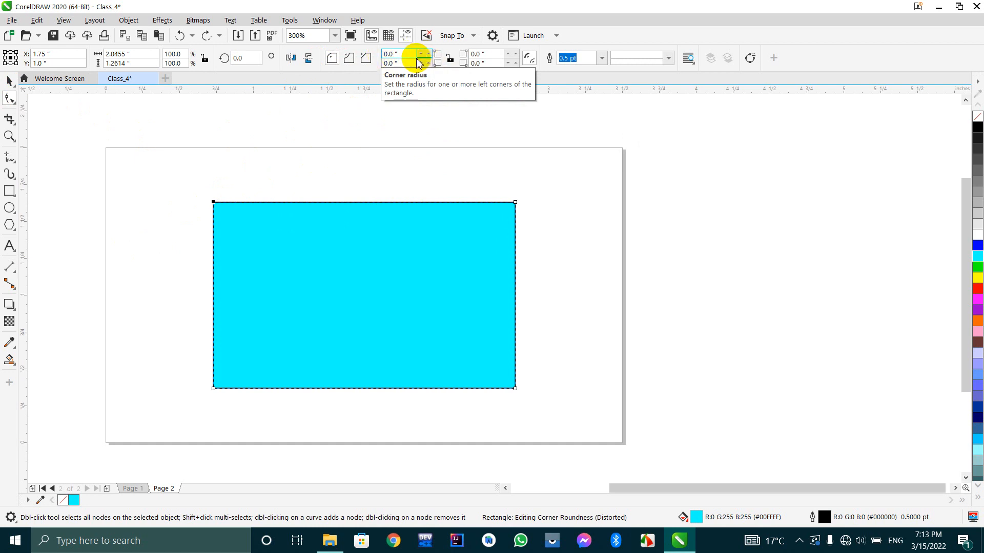
left_click(213, 200)
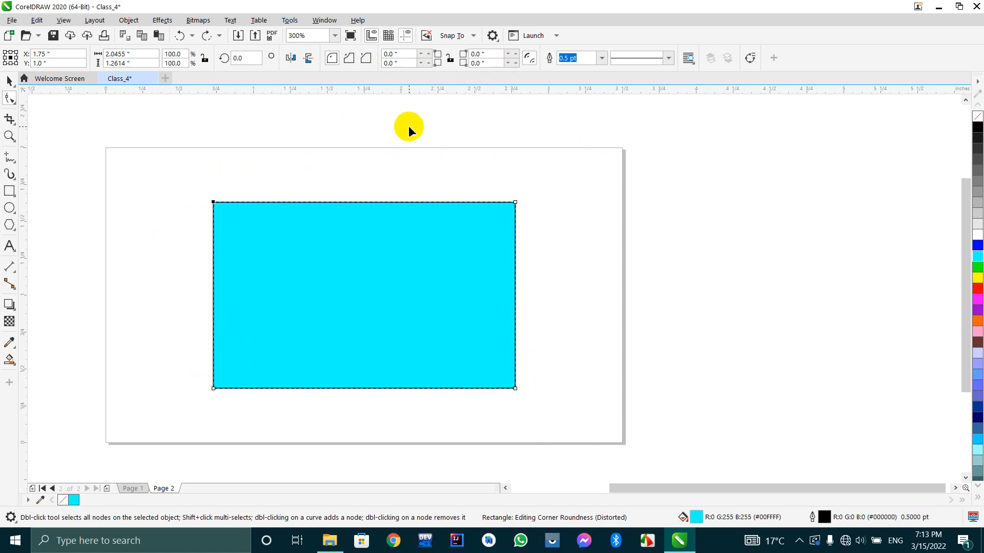
left_click(213, 203)
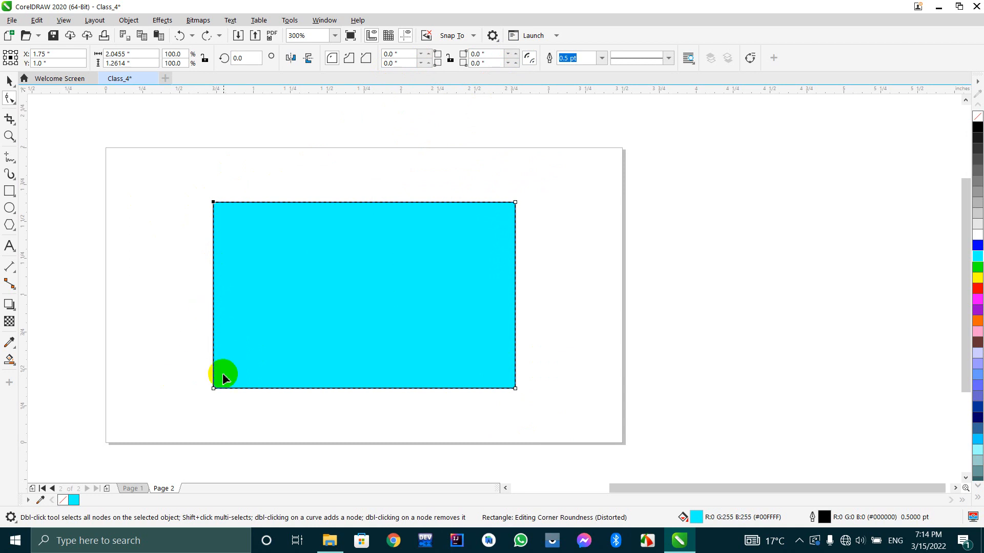
left_click(212, 388)
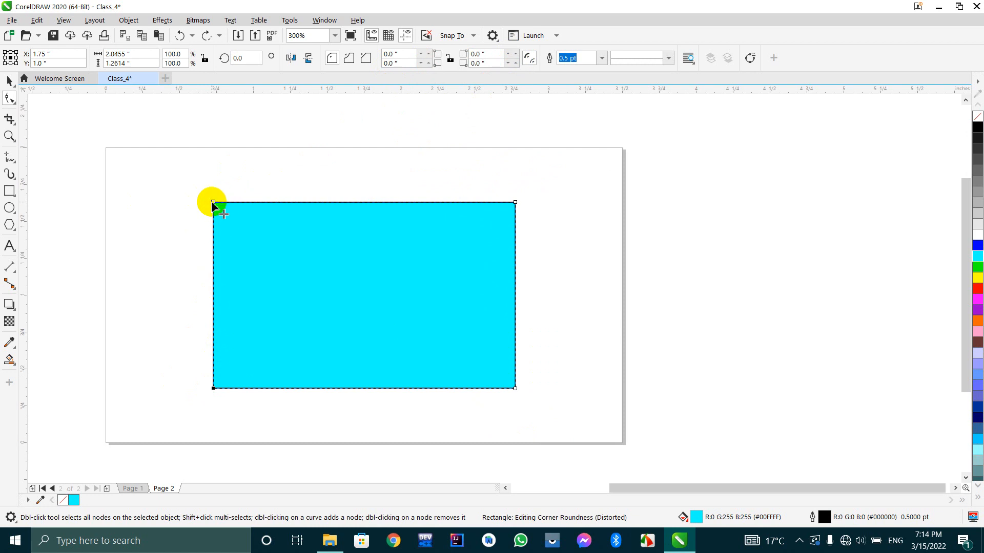
left_click(213, 202)
left_click(428, 56)
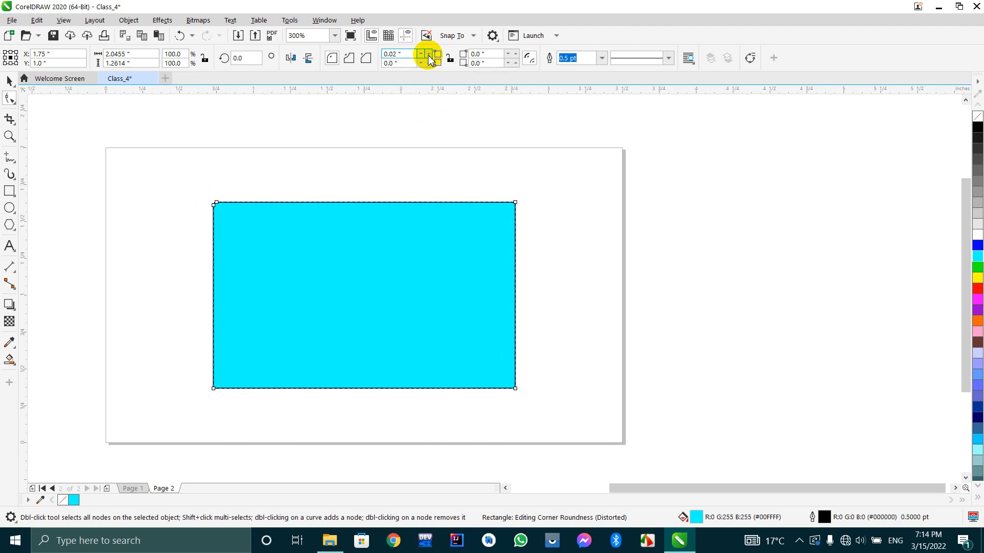
Increase the radius of the rectangle's upper-left corner to 0.36 inches.
left_click(428, 55)
left_click(429, 55)
left_click(429, 55)
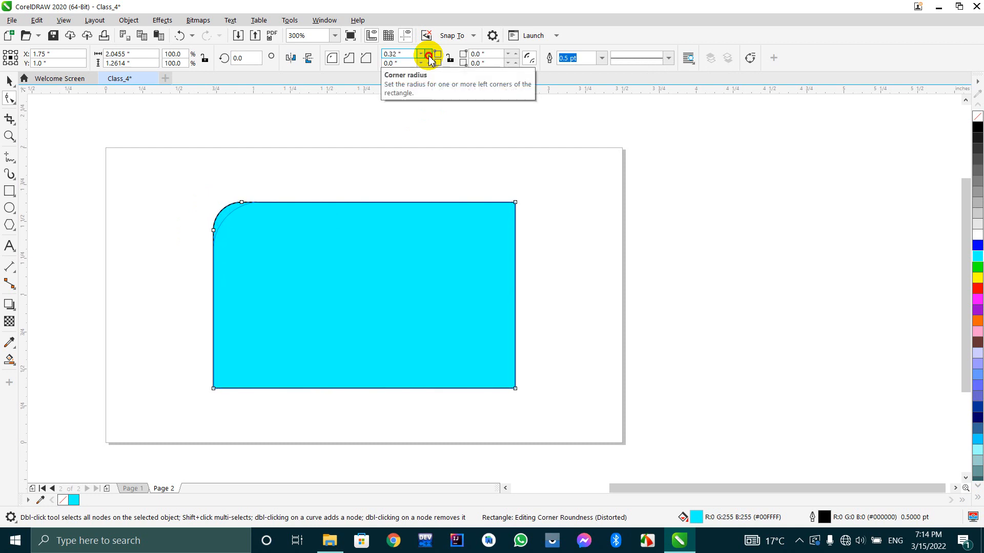
left_click(429, 55)
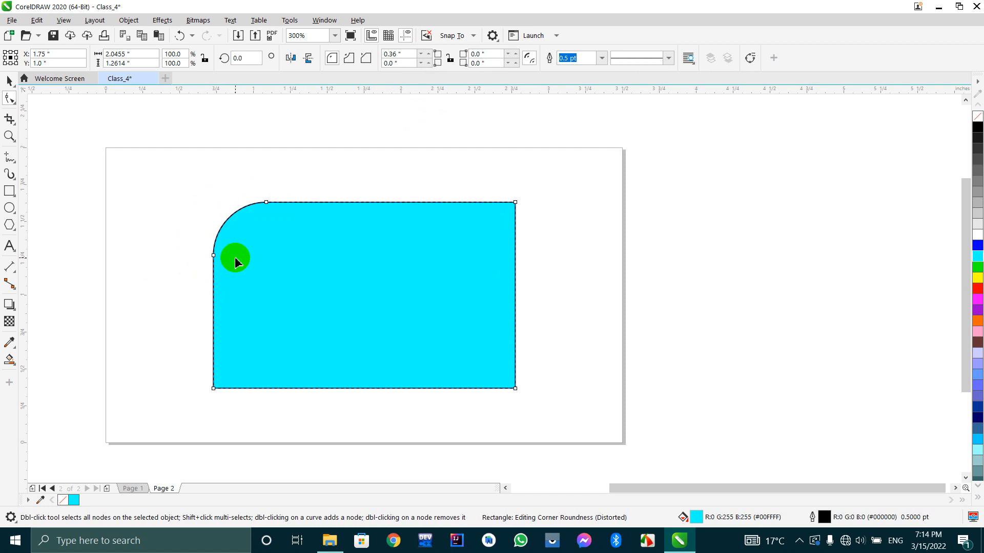
Undo the upper-left corner radius changes back to a square corner.
key("ctrl+z")
key("ctrl+z")
key("ctrl+z")
key("ctrl+z")
key("ctrl+z")
key("ctrl+z")
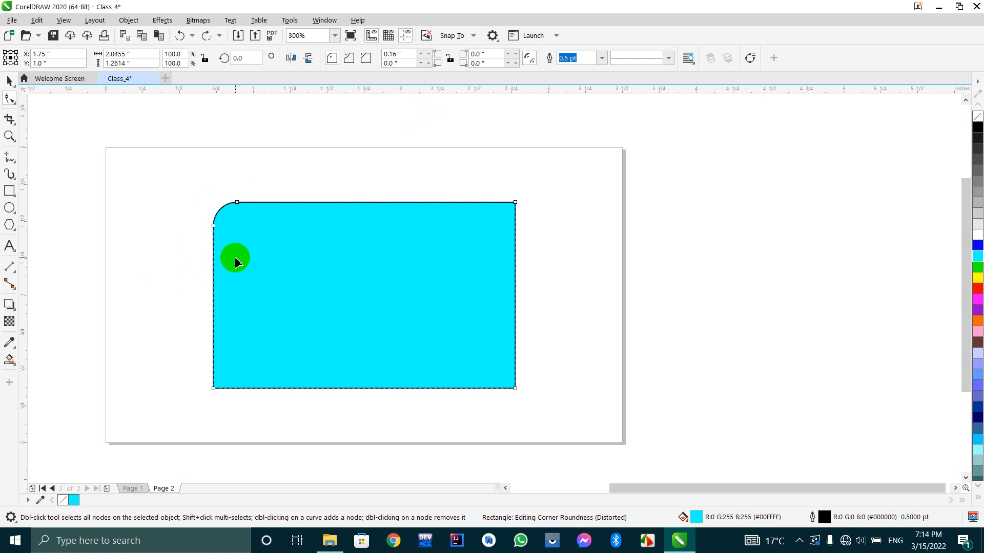
key("ctrl+z")
key("ctrl+z")
key("ctrl+z")
key("ctrl+z")
key("ctrl+z")
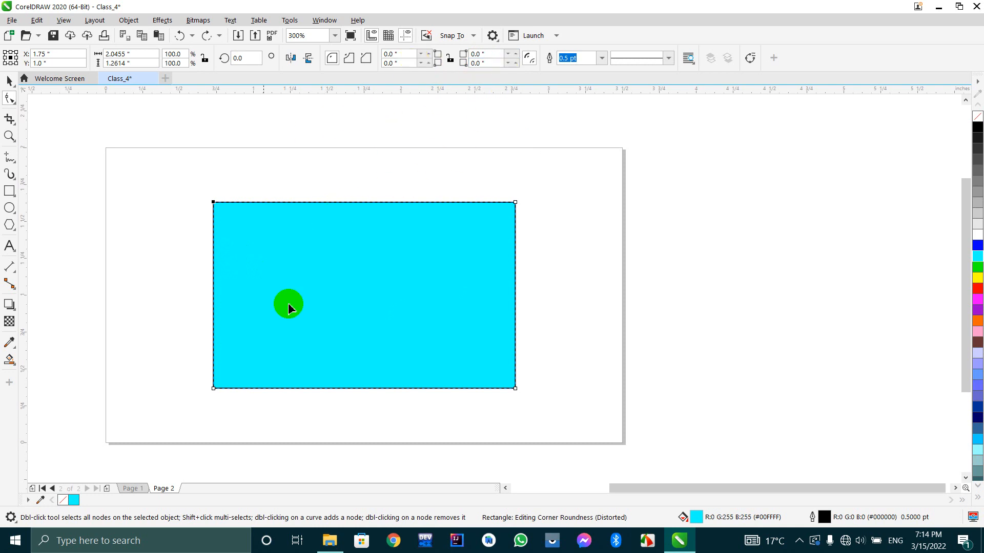
Select the rectangle's lower-left corner node and set only that corner's radius to 0.27 inches.
left_click(213, 389)
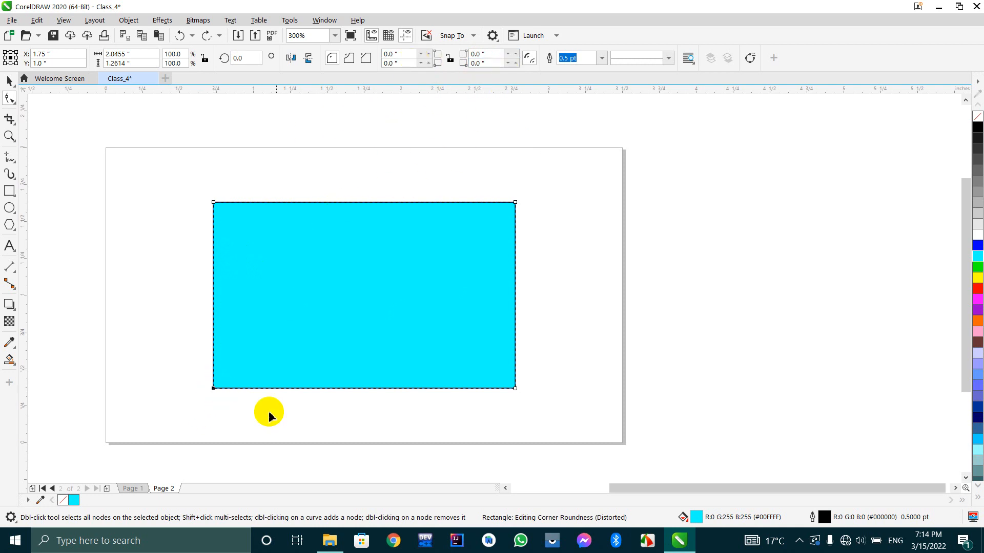
left_click(428, 64)
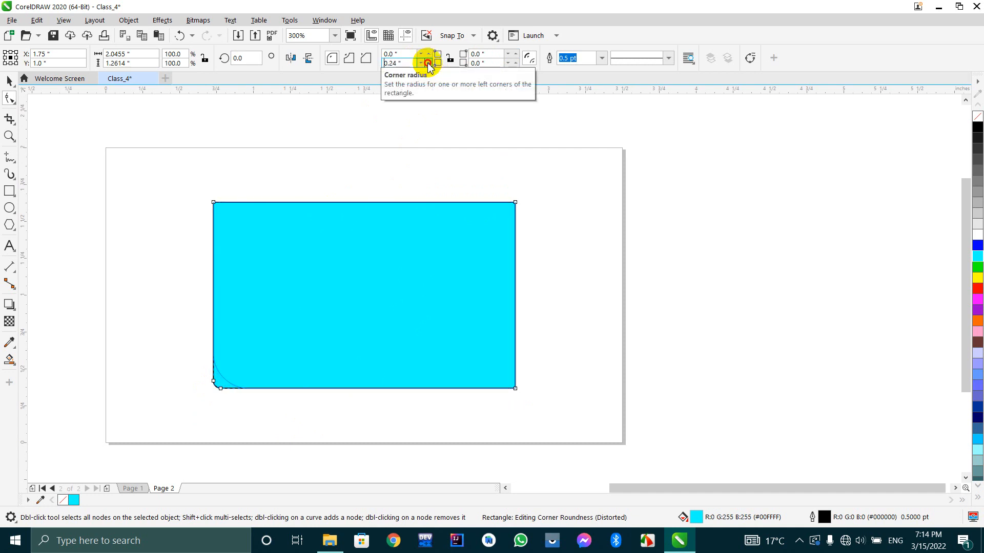
left_click(428, 65)
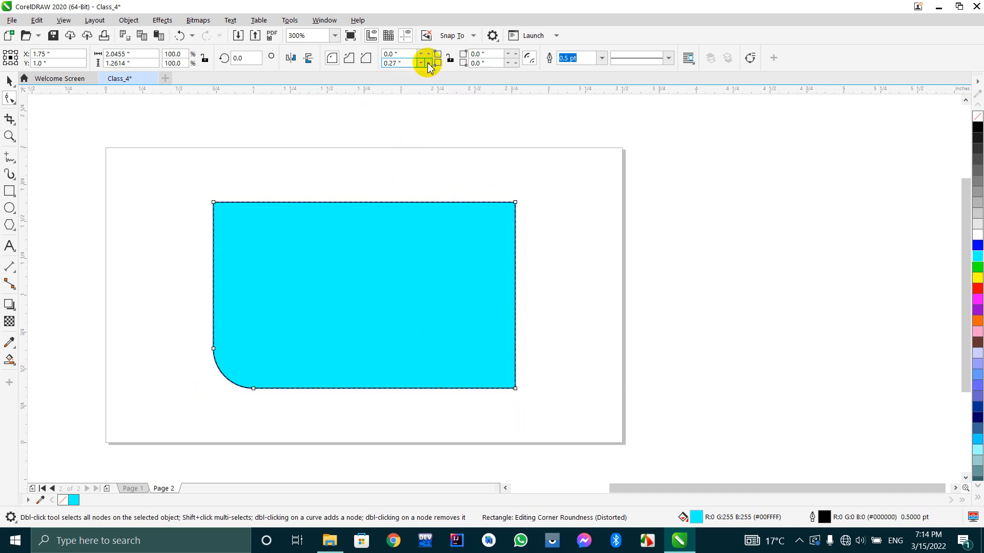
Select the rectangle's upper-right corner node and set only that corner's radius to 0.3 inches.
left_click(515, 203)
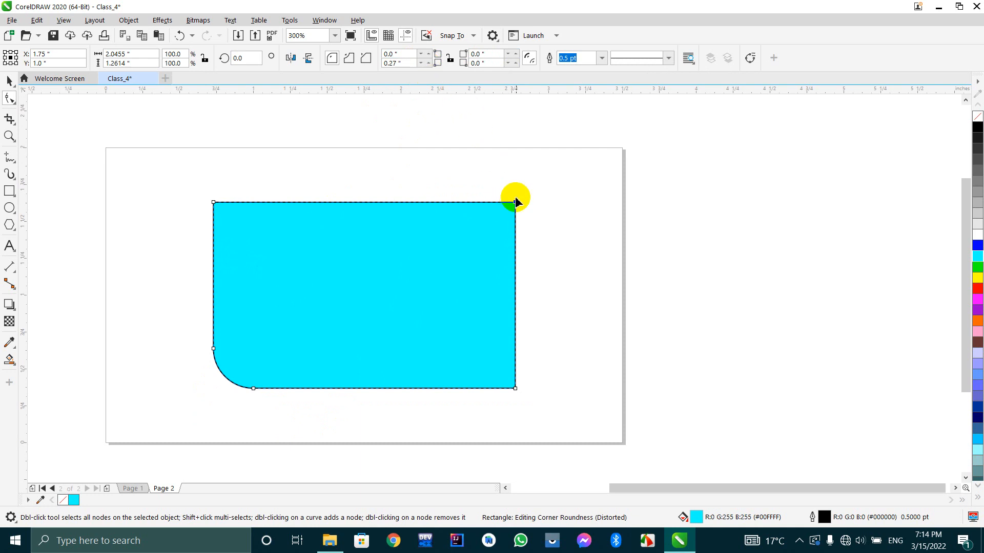
left_click(516, 53)
left_click(515, 54)
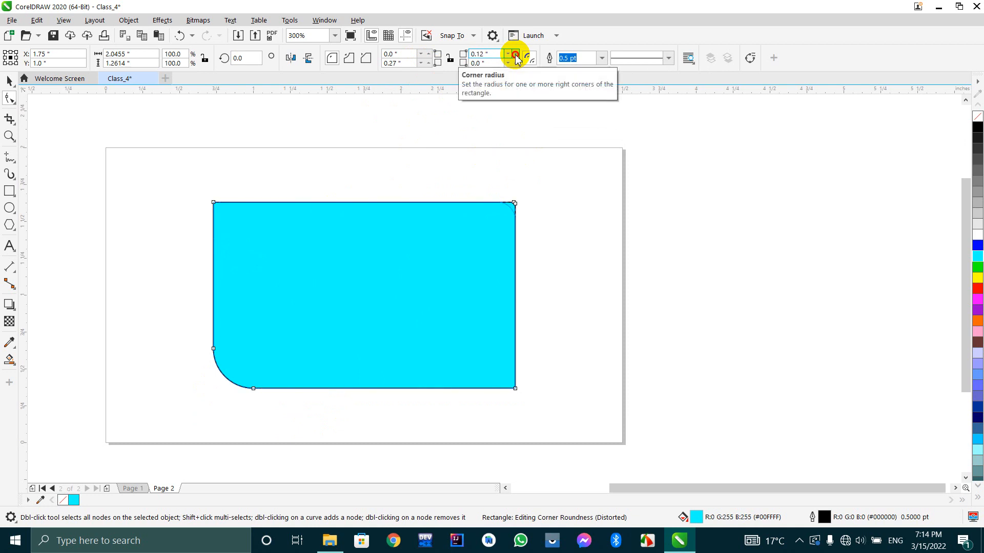
left_click(516, 56)
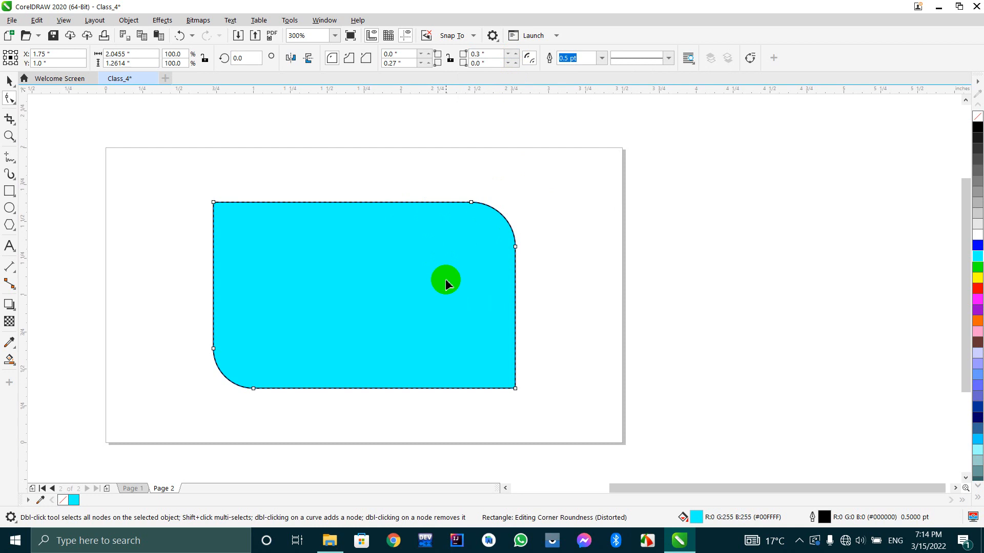
Select the rectangle's lower-right corner node and set only that corner's radius to 0.23 inches.
left_click(515, 388)
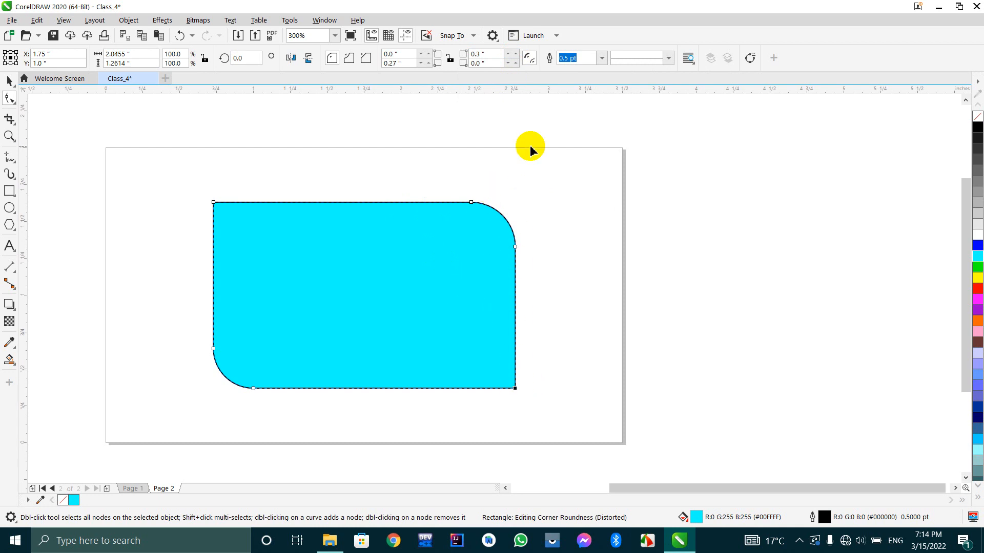
left_click(512, 64)
left_click(512, 63)
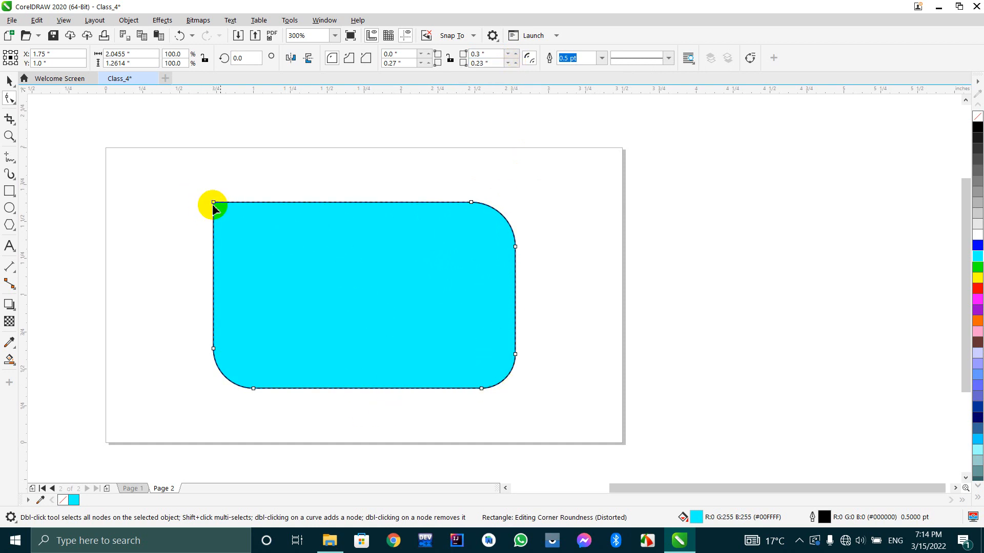
Set the rectangle's lower-left corner radius to 0.26 inches and its upper-left corner radius to 0.12 inches.
left_click(421, 63)
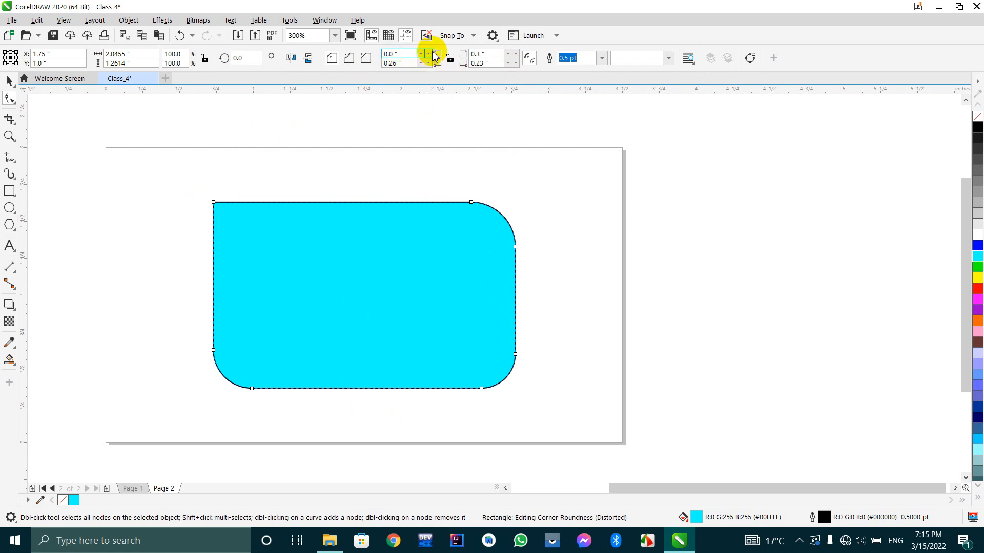
left_click(397, 56)
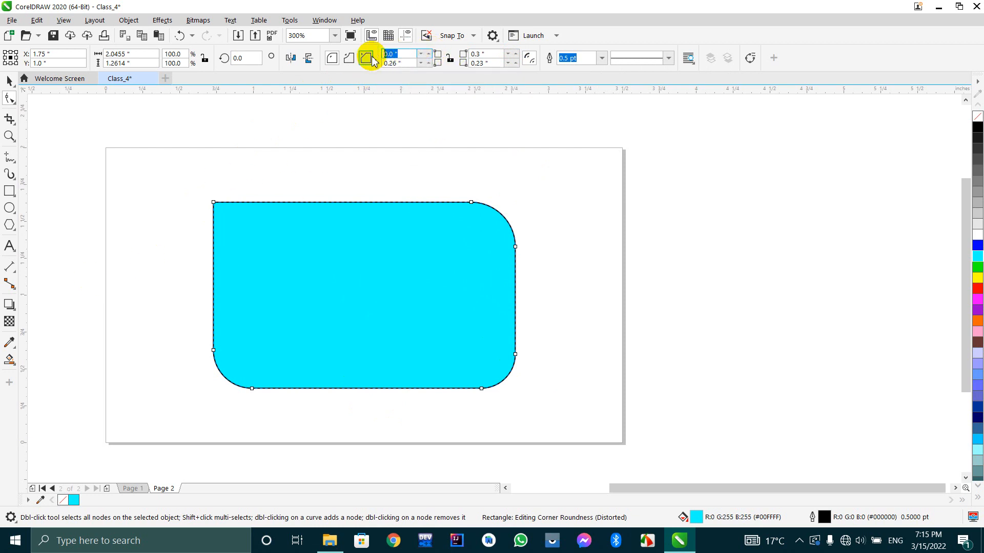
left_click(213, 202)
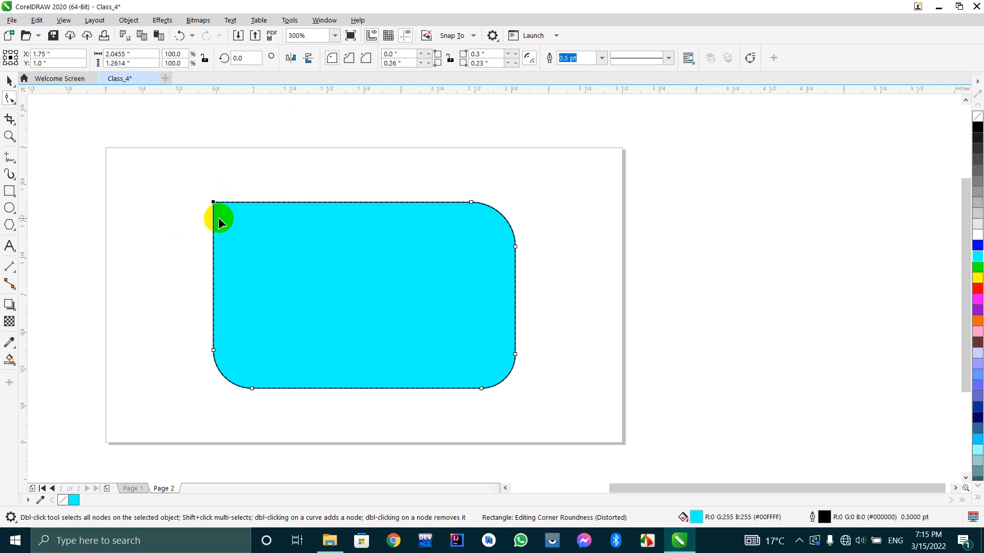
left_click(429, 54)
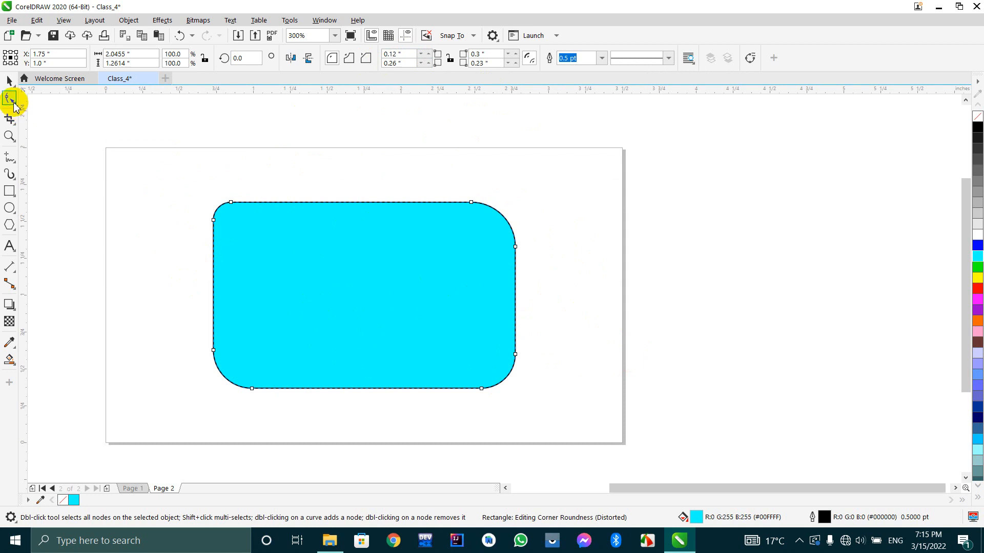
Delete the rounded cyan rectangle and draw a new unfilled rectangle about 1.63 by 0.73 inches on the page.
left_click(9, 80)
key("Delete")
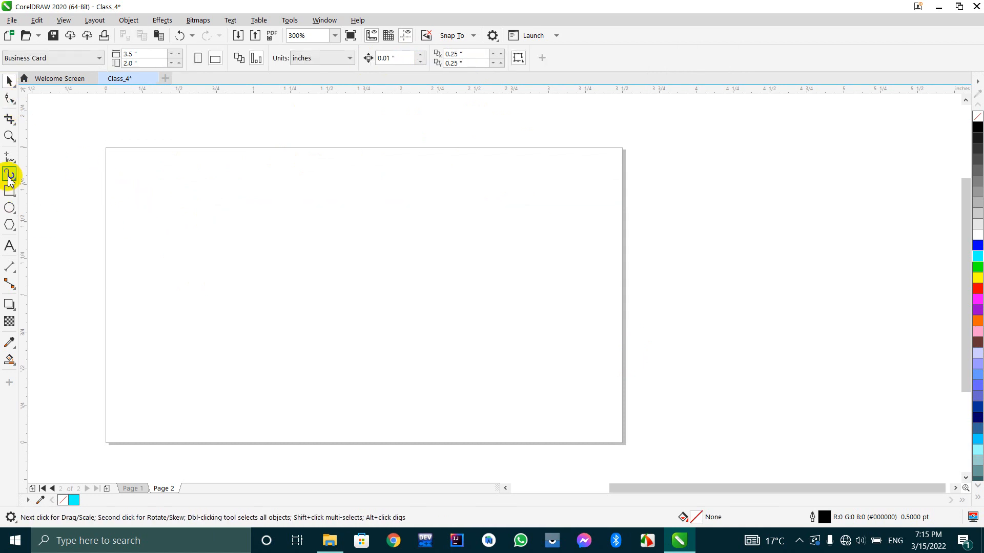
left_click(9, 190)
left_click_drag(340, 236, 581, 344)
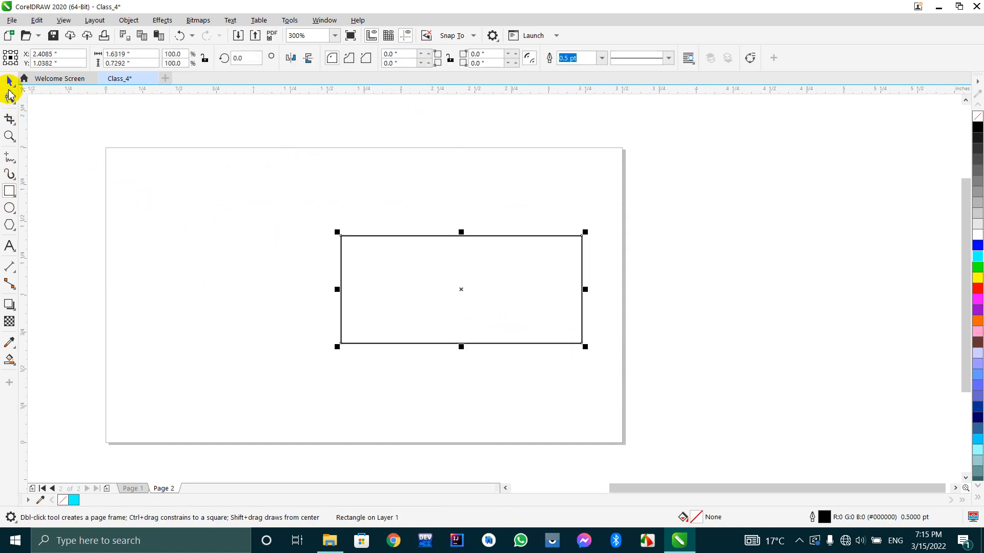
Mirror the new rectangle vertically with the Shape tool active.
left_click(9, 98)
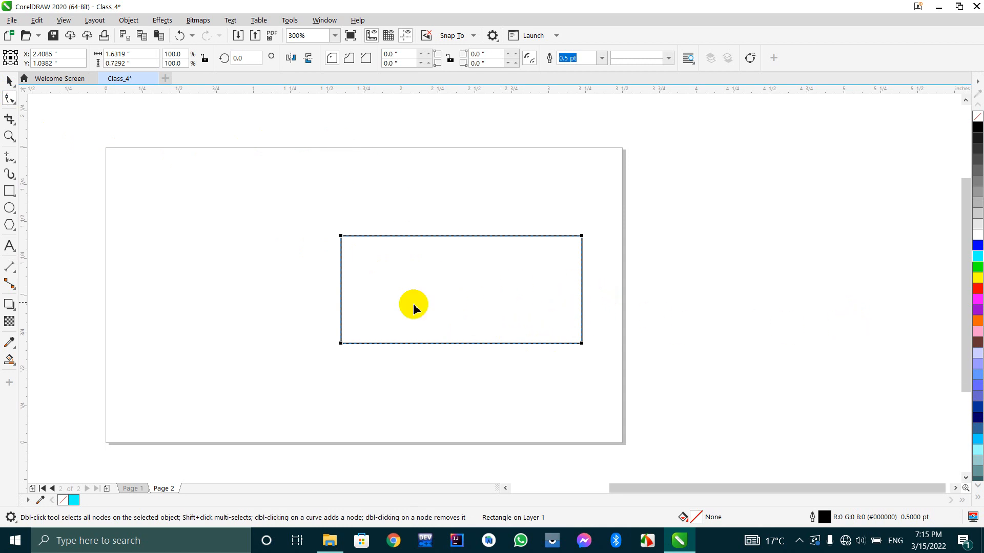
left_click(308, 58)
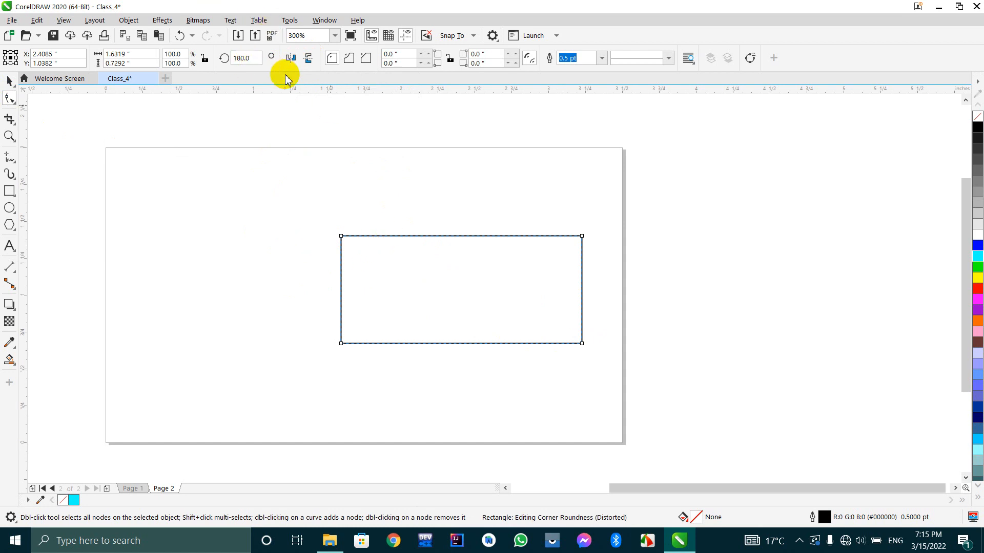
right_click(297, 143)
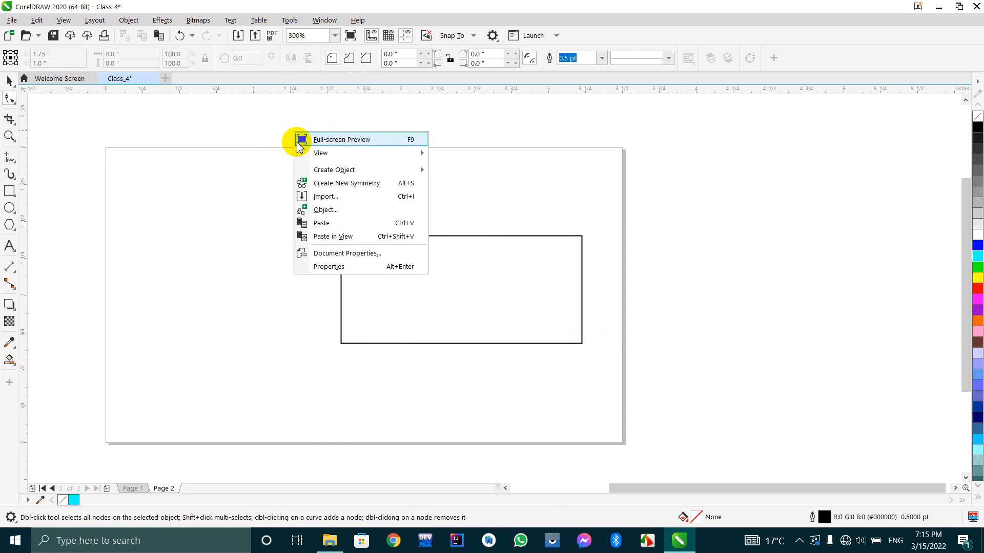
left_click(316, 183)
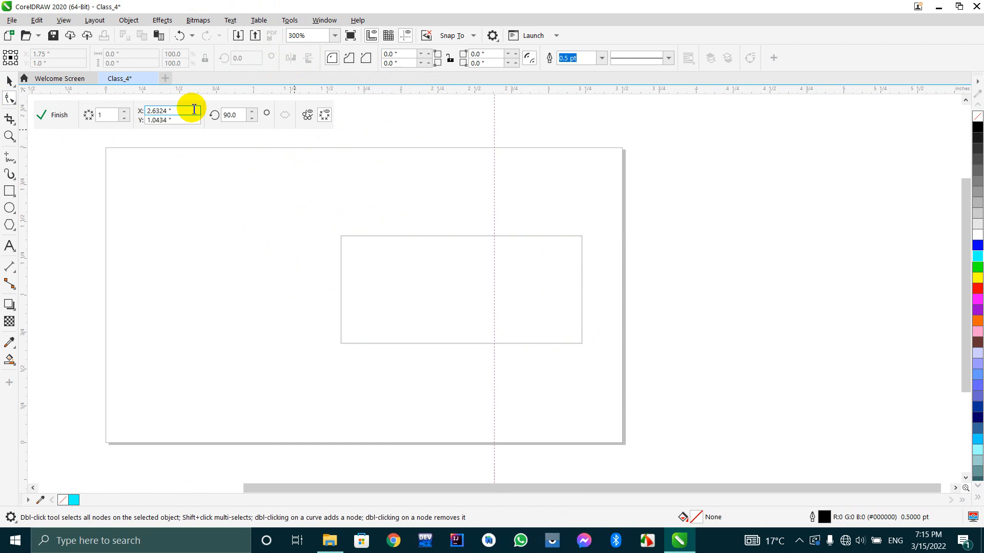
left_click(54, 116)
right_click(272, 128)
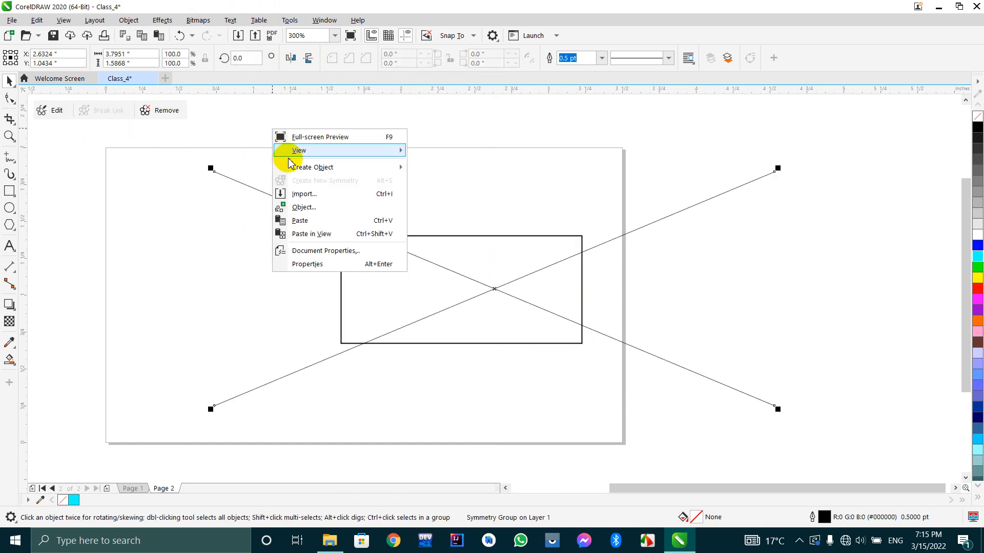
mouse_move(284, 150)
left_click(243, 158)
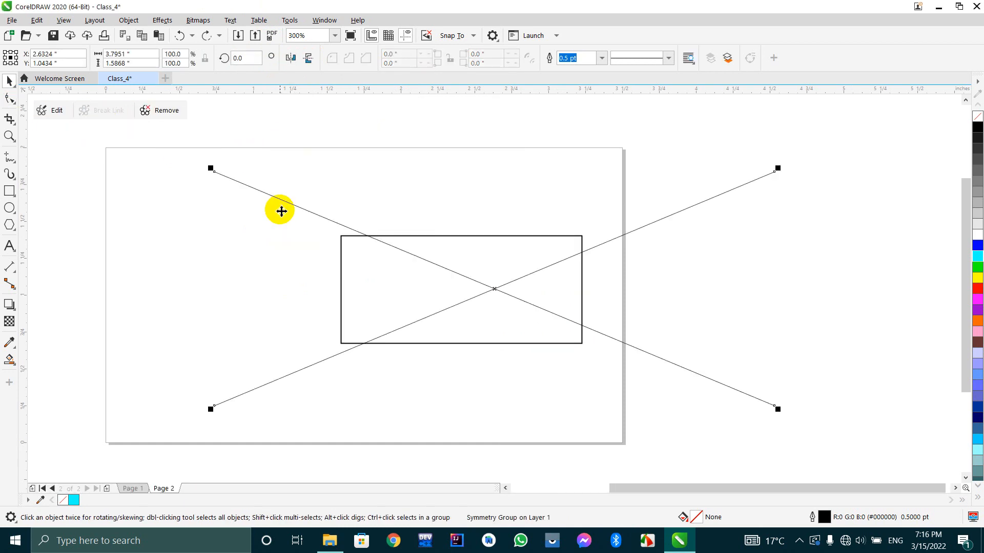
key("Delete")
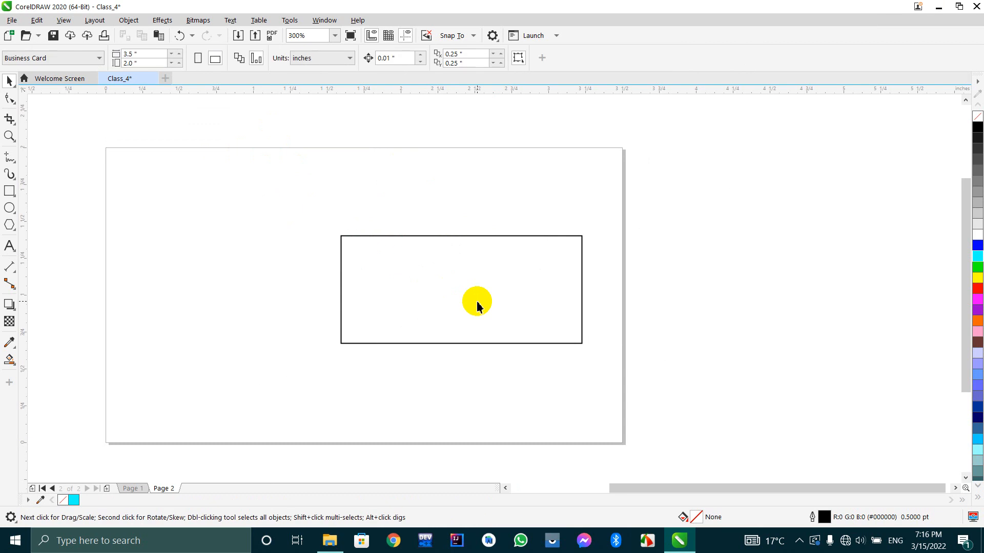
Import the picture 11f0e8ab9ba7fd82f383746884f48979.jpg at its original size and move it over the left side of the page.
left_click(451, 293)
right_click(243, 219)
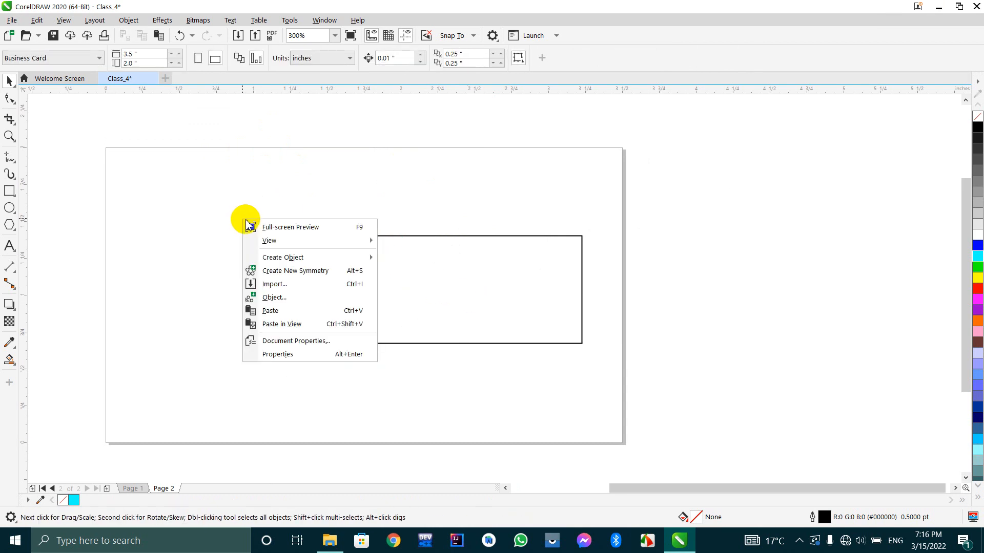
left_click(269, 286)
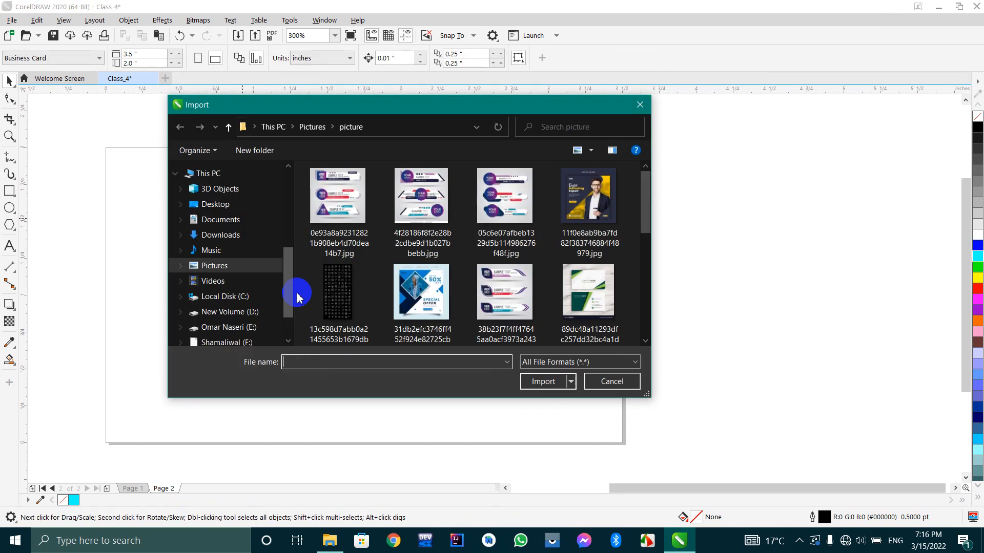
double_click(589, 197)
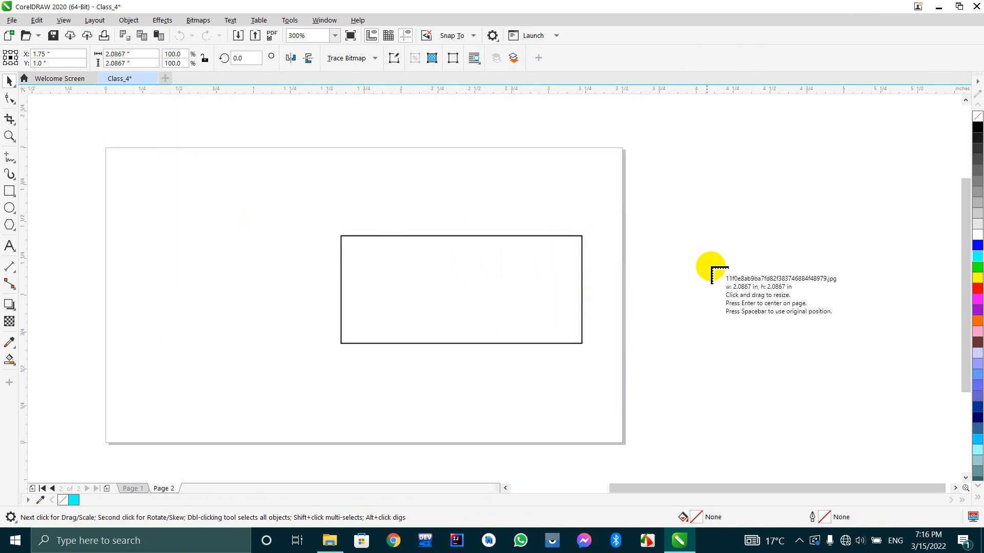
left_click(652, 253)
scroll(687, 343, "down", 2)
scroll(686, 344, "up", 1)
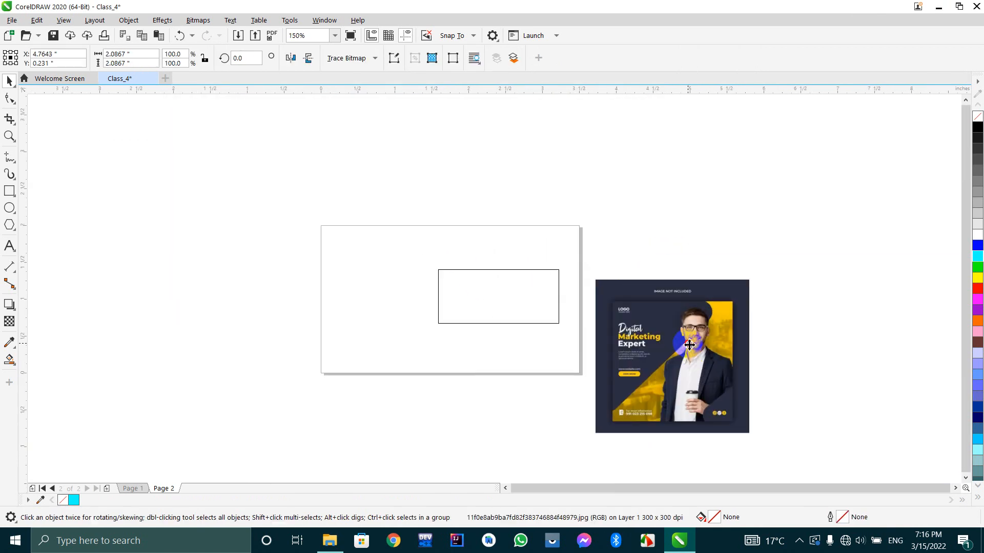
left_click_drag(705, 351, 404, 279)
scroll(404, 280, "up", 1)
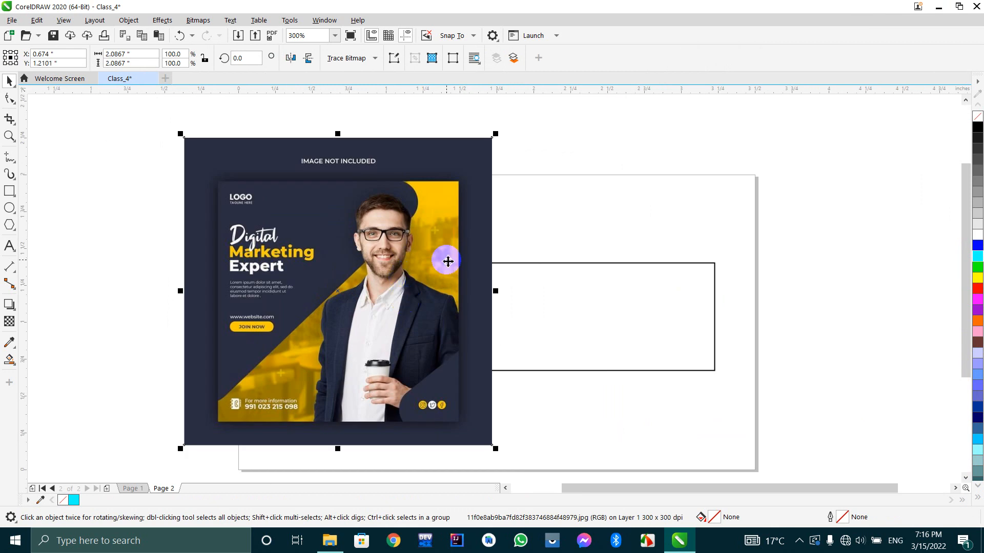
Examine the imported picture's nodes, and select the rectangle and the picture in turn to compare their available properties.
left_click(37, 201)
left_click(186, 251)
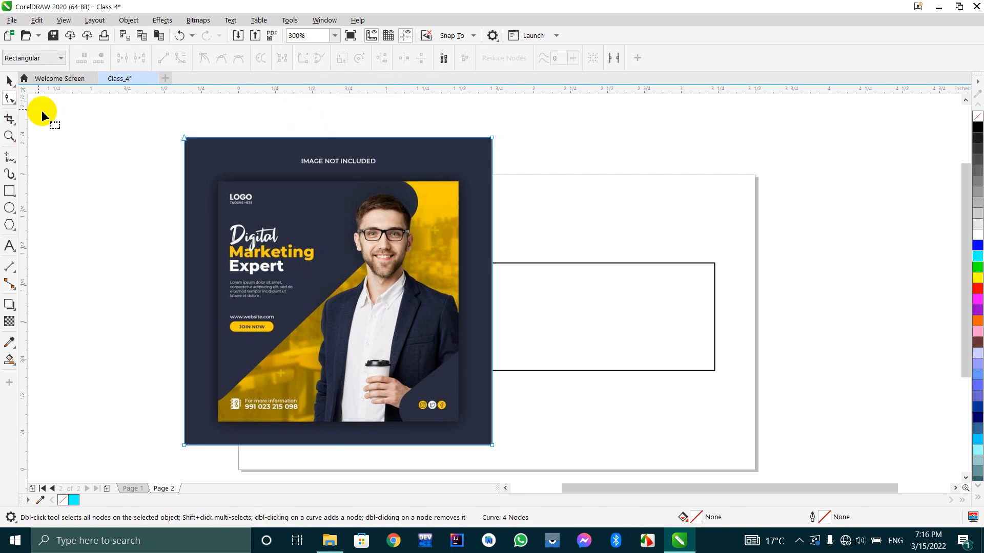
left_click(8, 81)
left_click(690, 310)
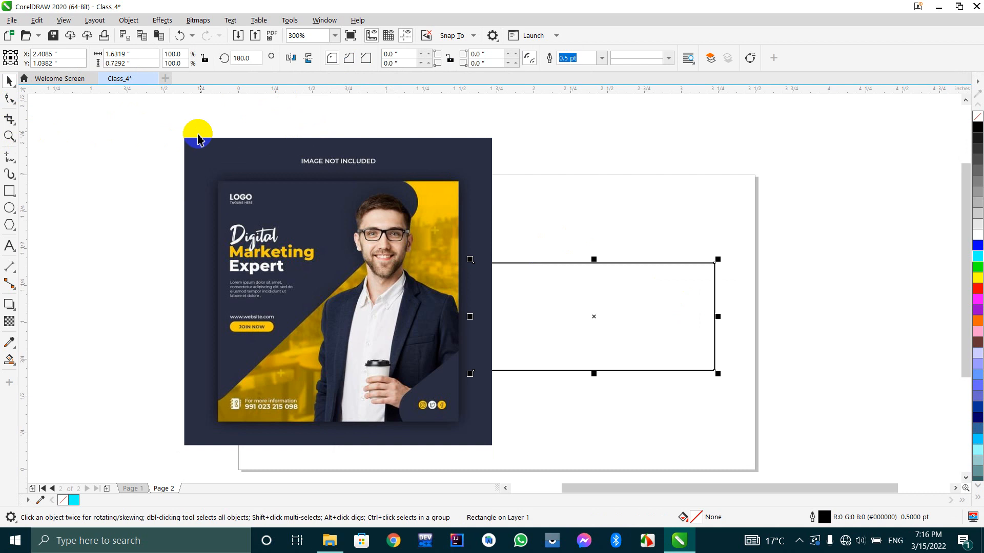
left_click(254, 170)
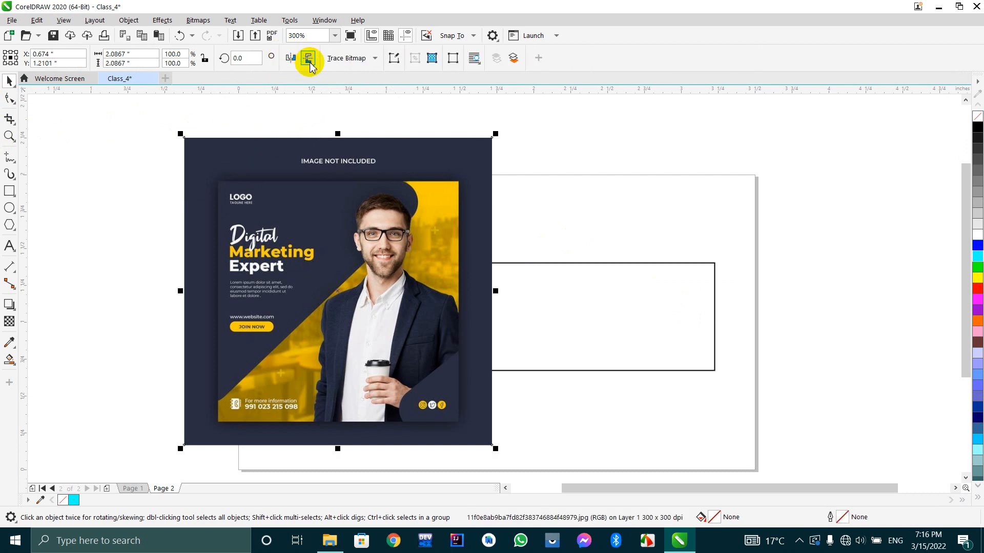
Fill the rectangle partly covered by the picture with solid blue.
left_click(594, 293)
left_click(297, 257)
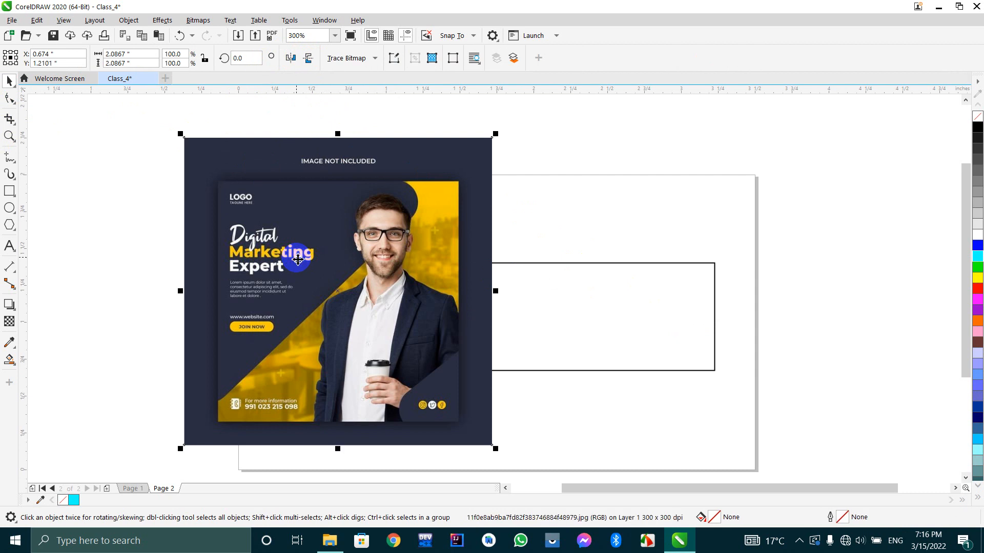
left_click(572, 297)
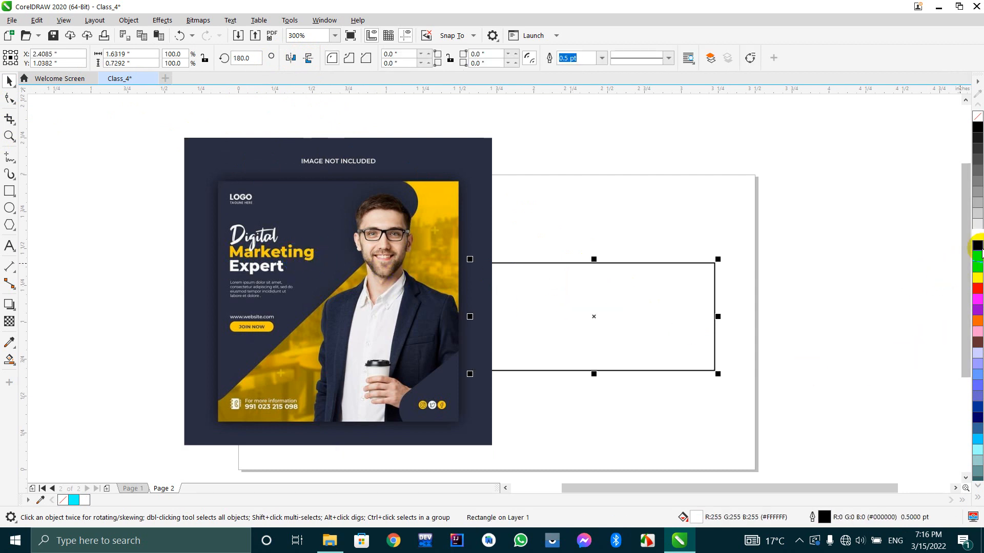
left_click(977, 247)
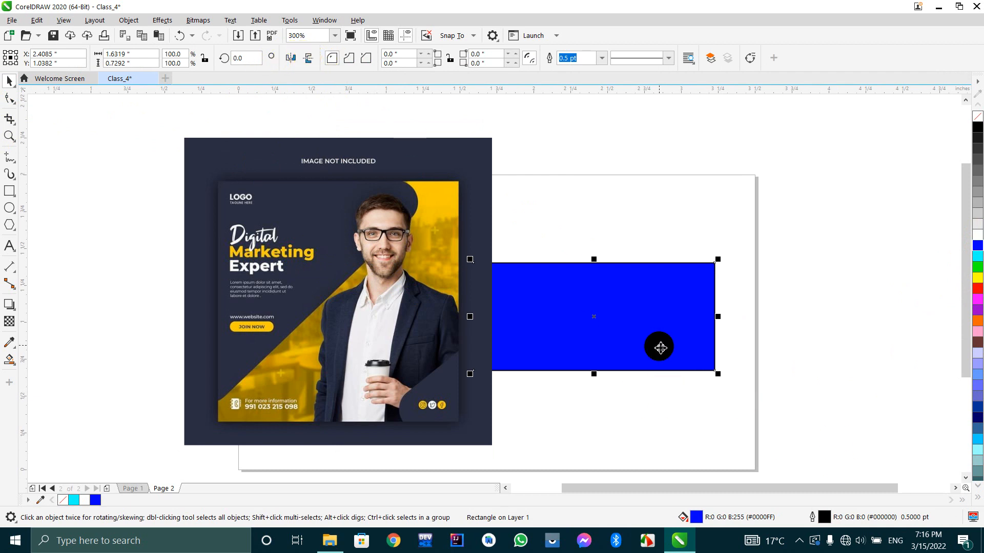
left_click(800, 375)
Mirror the picture horizontally and undo it, and do the same with a vertical mirror.
left_click(277, 277)
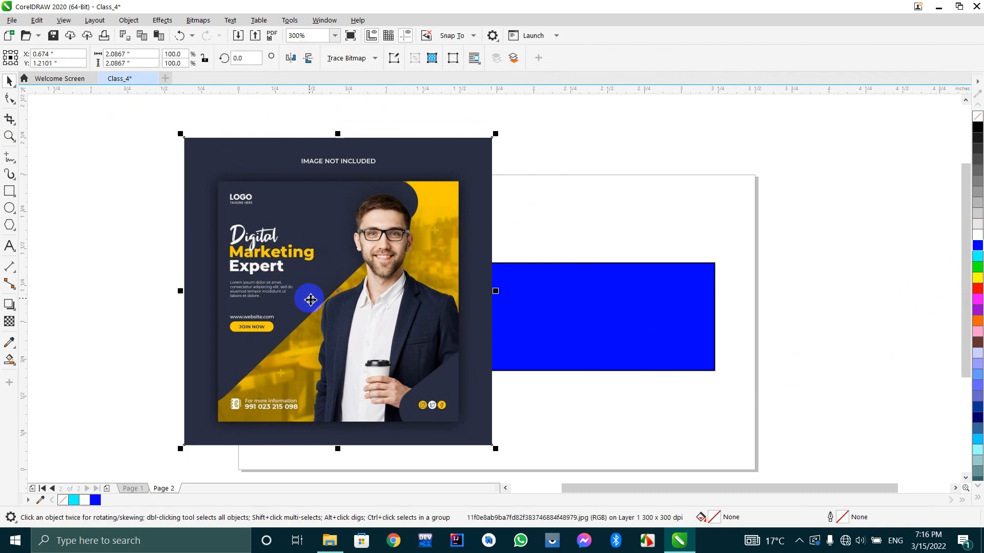
left_click(290, 60)
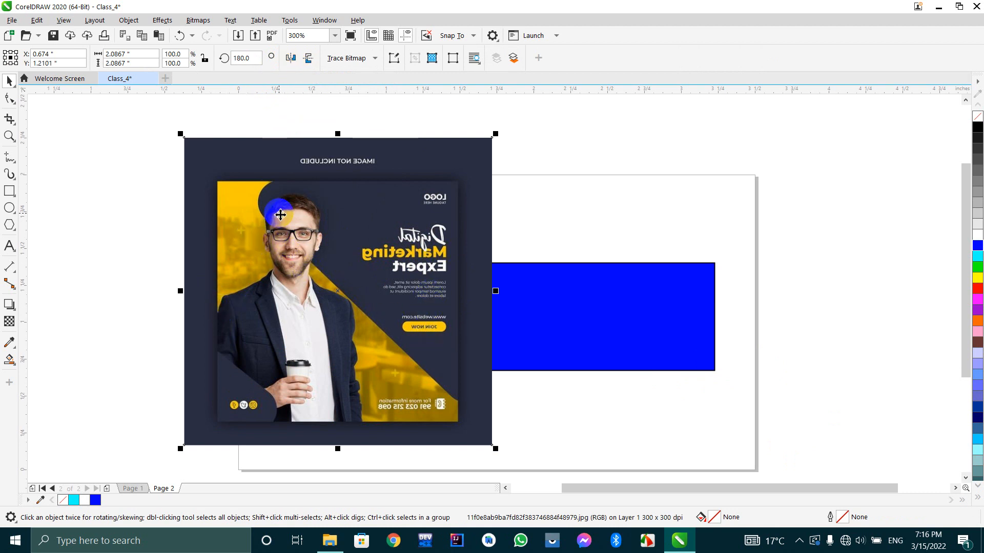
key("ctrl+z")
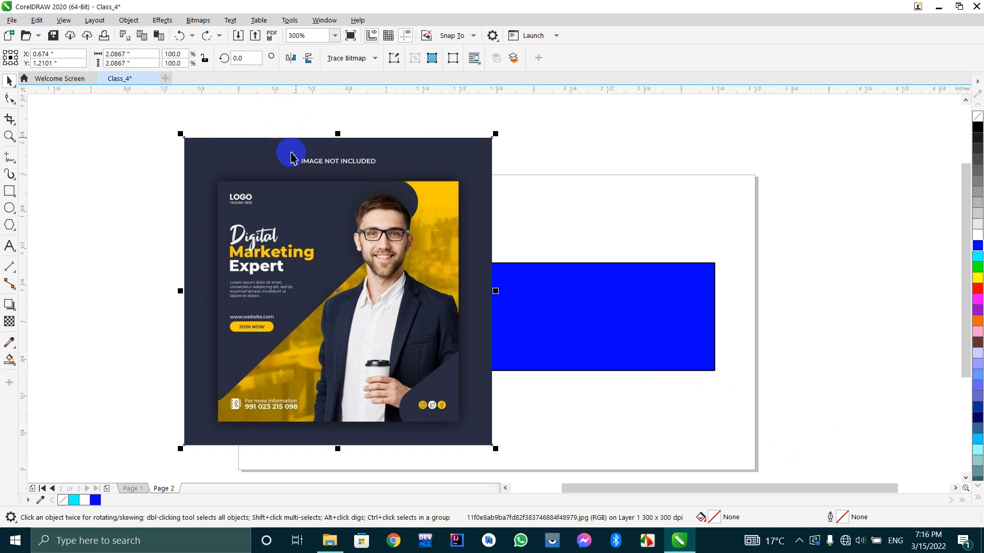
left_click(308, 60)
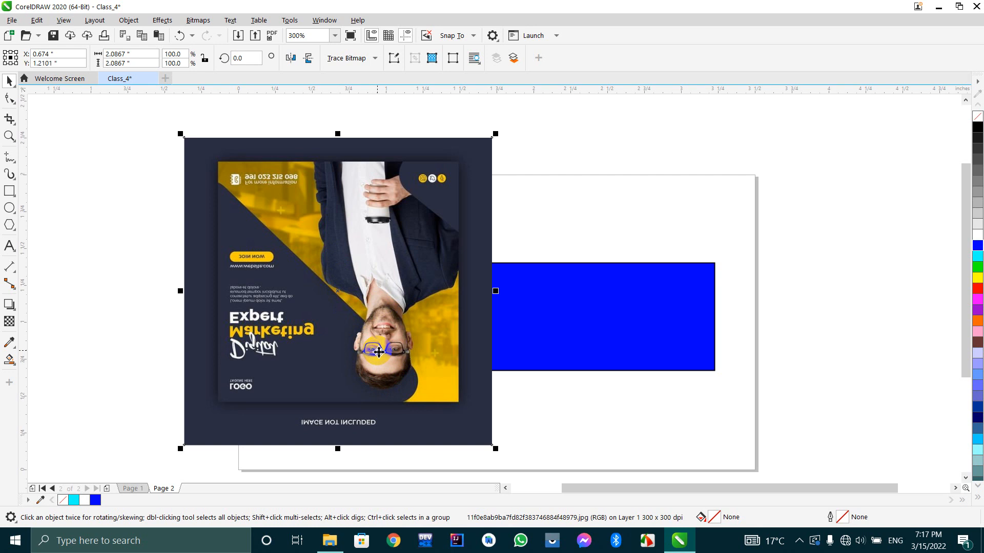
key("ctrl+z")
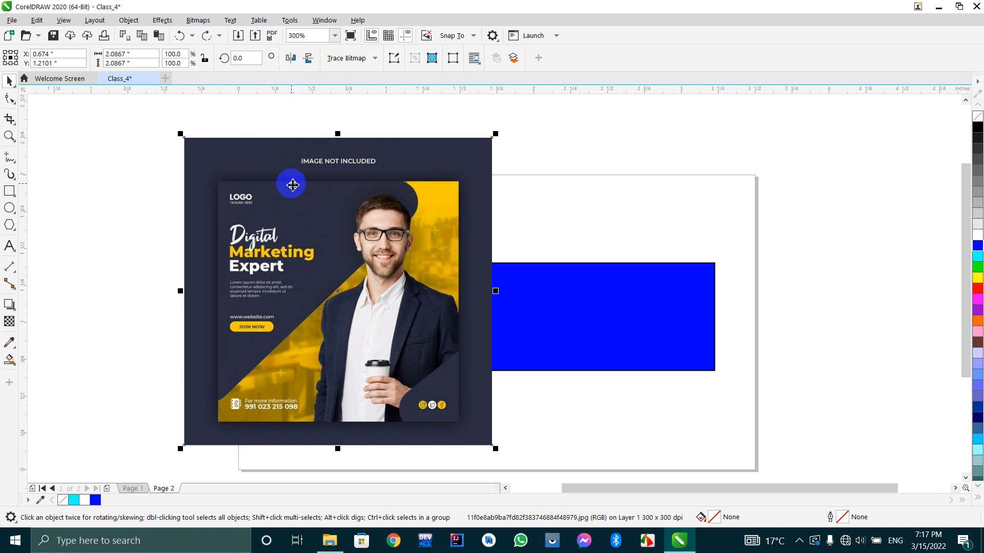
Delete the picture and move the blue rectangle up and left to about X 1.47, Y 1.23 inches.
key("Delete")
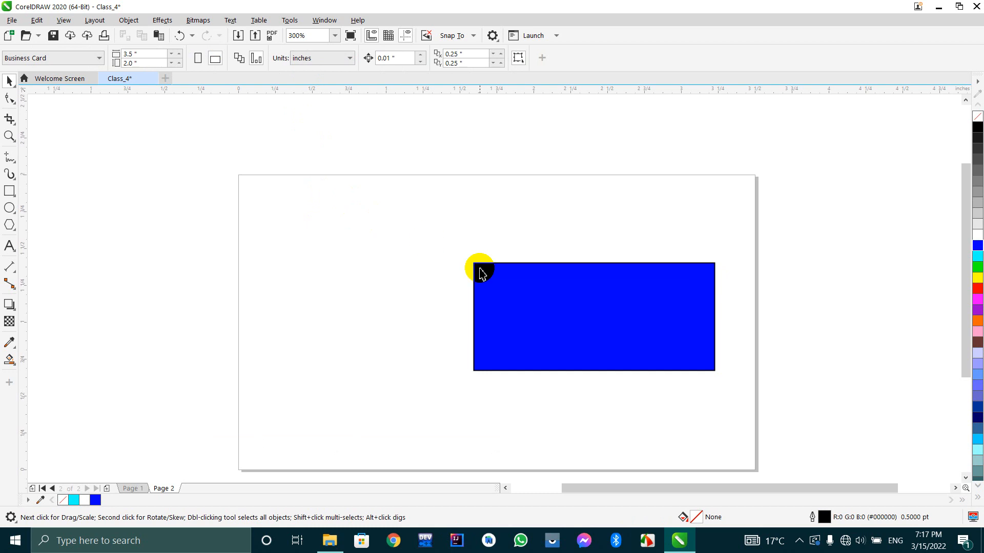
left_click_drag(546, 304, 424, 275)
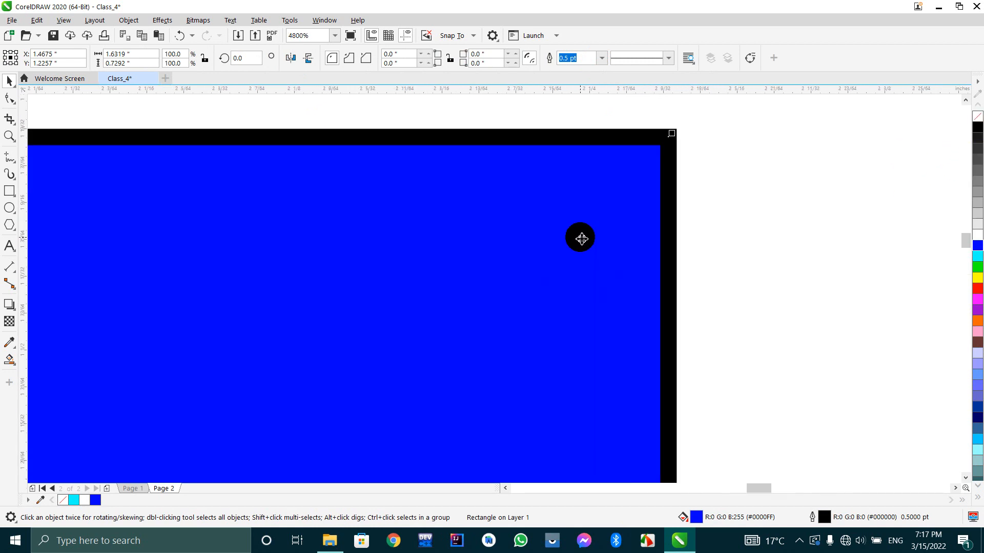
Remove the blue fill from the rectangle, leaving only its outline.
scroll(571, 241, "up", 4)
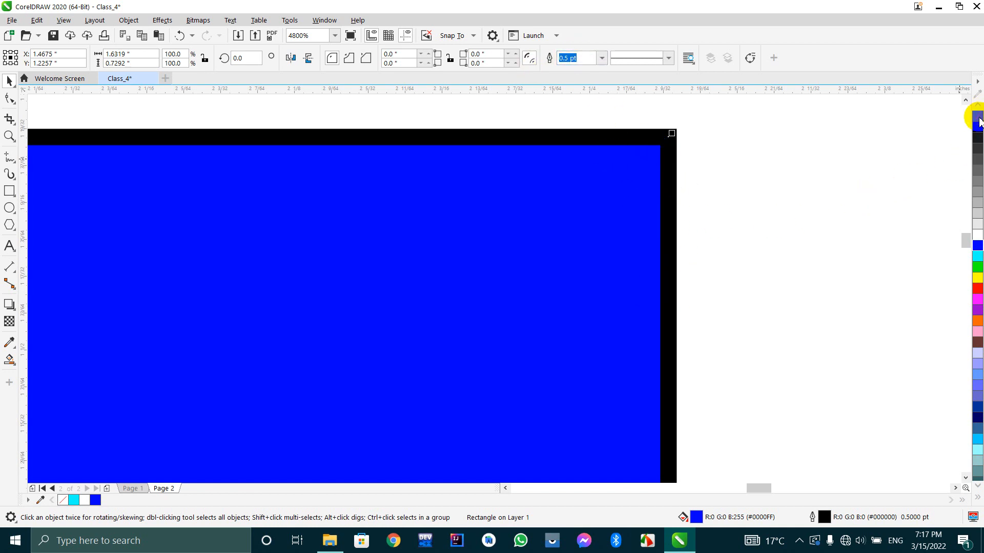
left_click(978, 121)
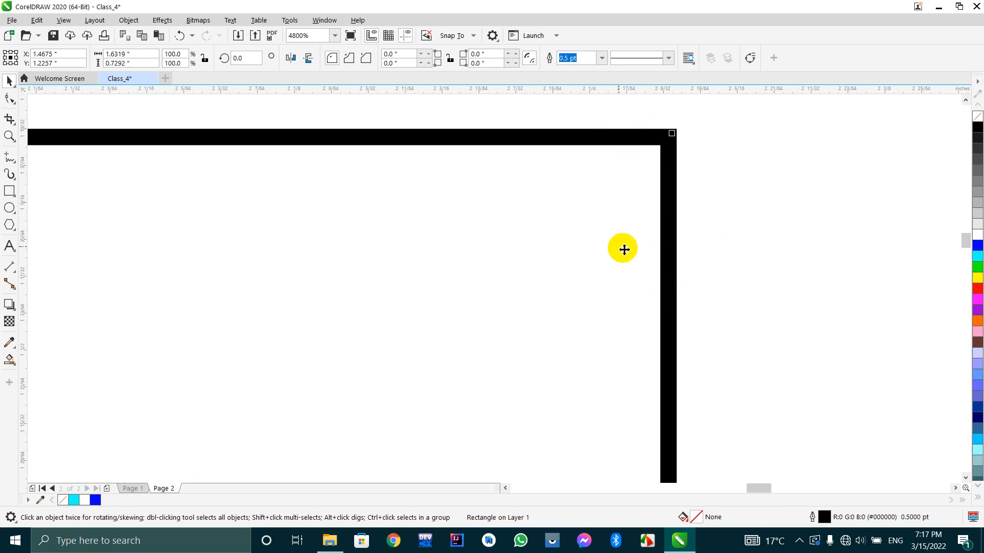
scroll(624, 249, "down", 5)
scroll(624, 251, "up", 2)
scroll(624, 251, "down", 2)
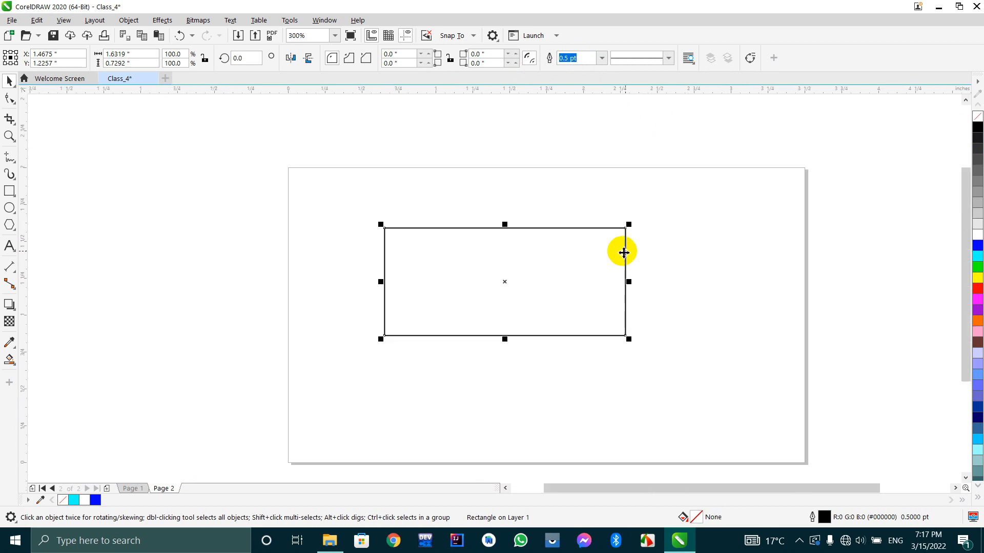
Set the rectangle's outline width to 3.0 pt and increase it to 10.0 pt.
scroll(625, 234, "up", 1)
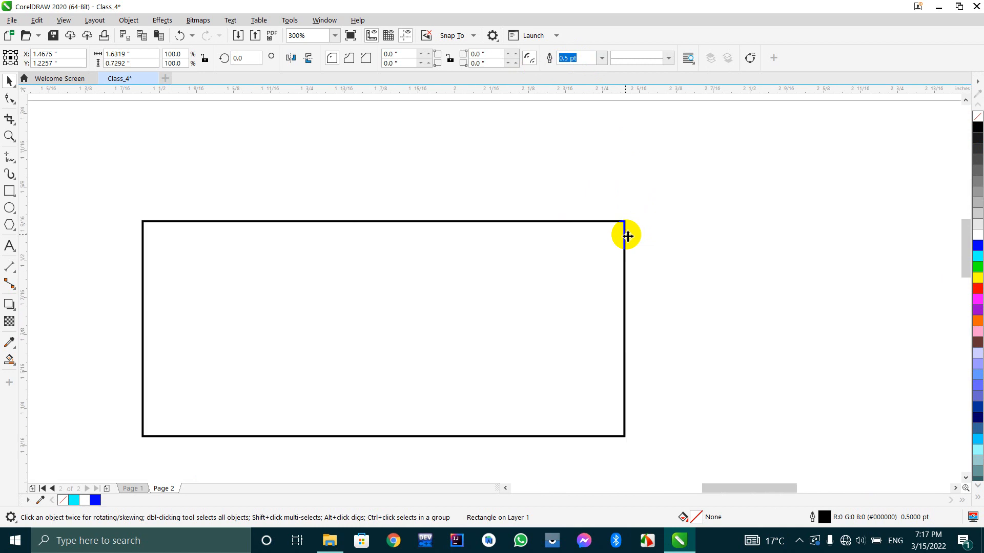
scroll(624, 235, "down", 1)
scroll(604, 243, "up", 1)
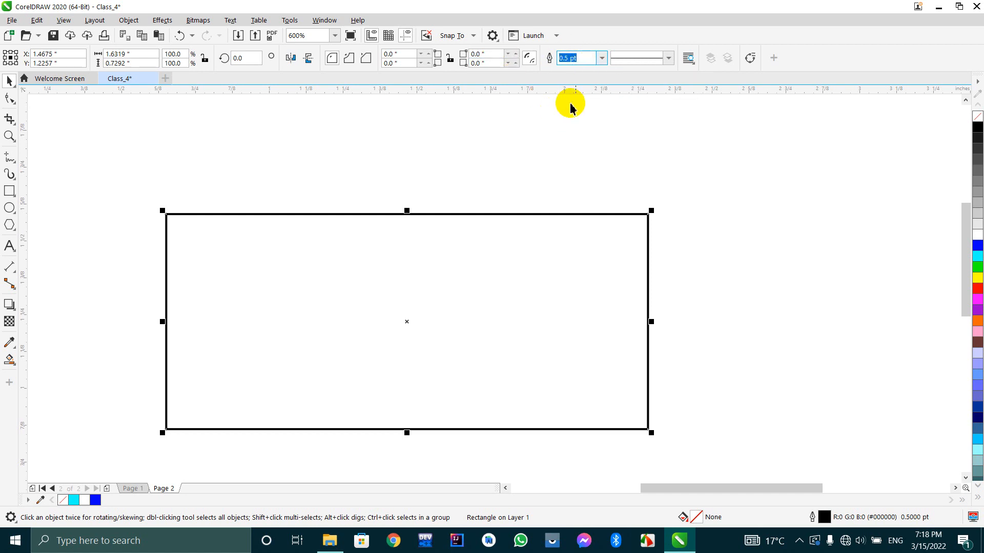
left_click(602, 59)
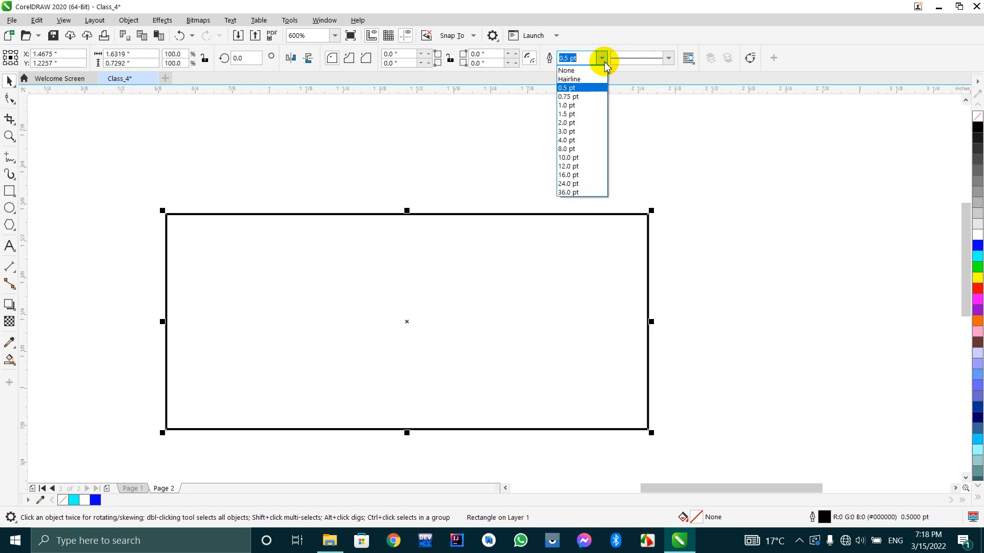
left_click(579, 131)
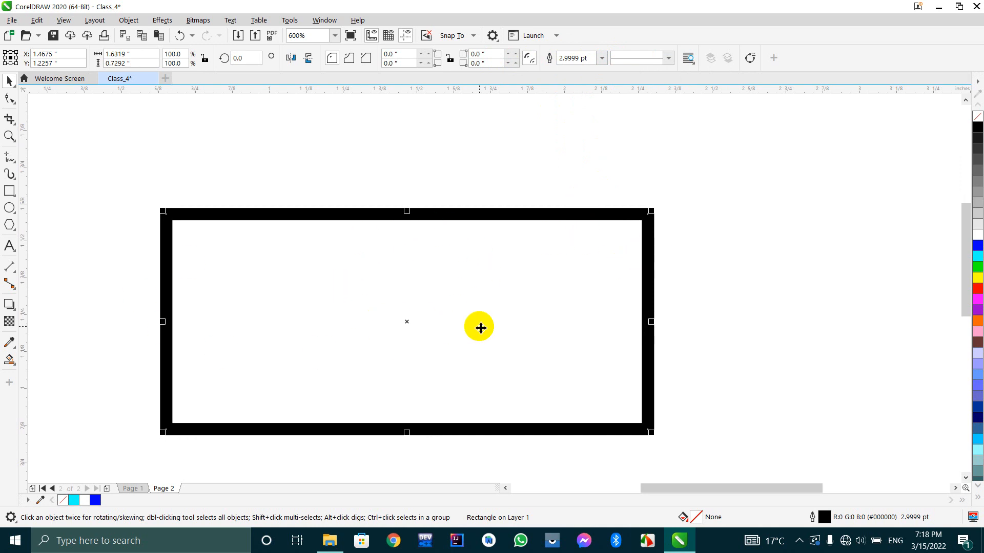
left_click(603, 57)
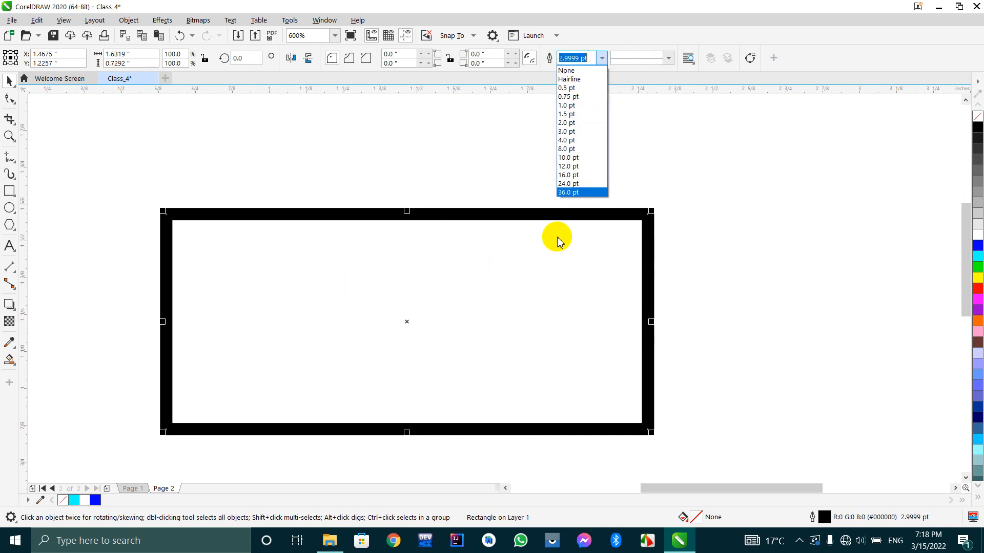
left_click(562, 159)
scroll(525, 210, "down", 2)
scroll(524, 212, "up", 1)
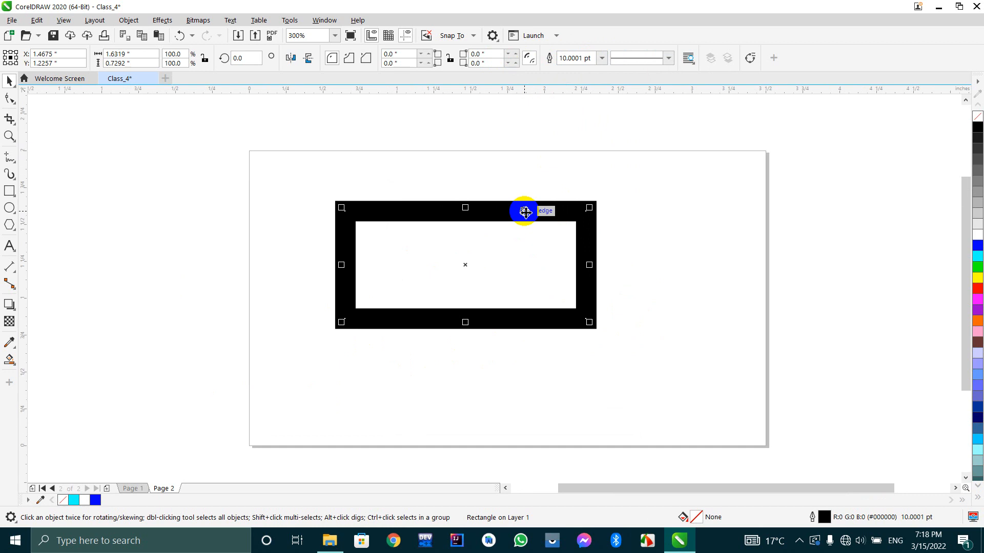
Fill the rectangle with green and enlarge it proportionally to about 2.14 by 0.96 inches.
left_click(977, 267)
scroll(471, 270, "down", 2)
scroll(471, 271, "up", 1)
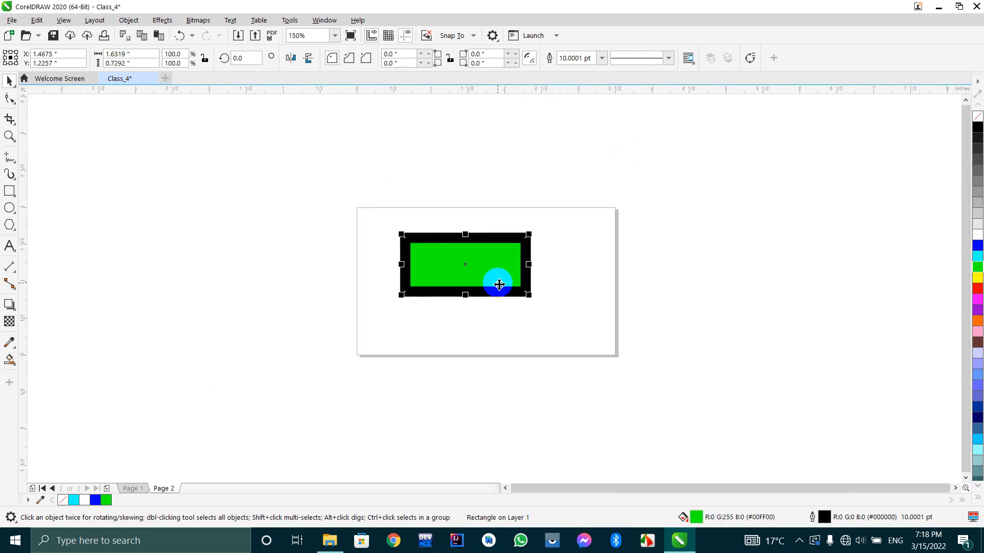
left_click_drag(531, 292, 562, 338)
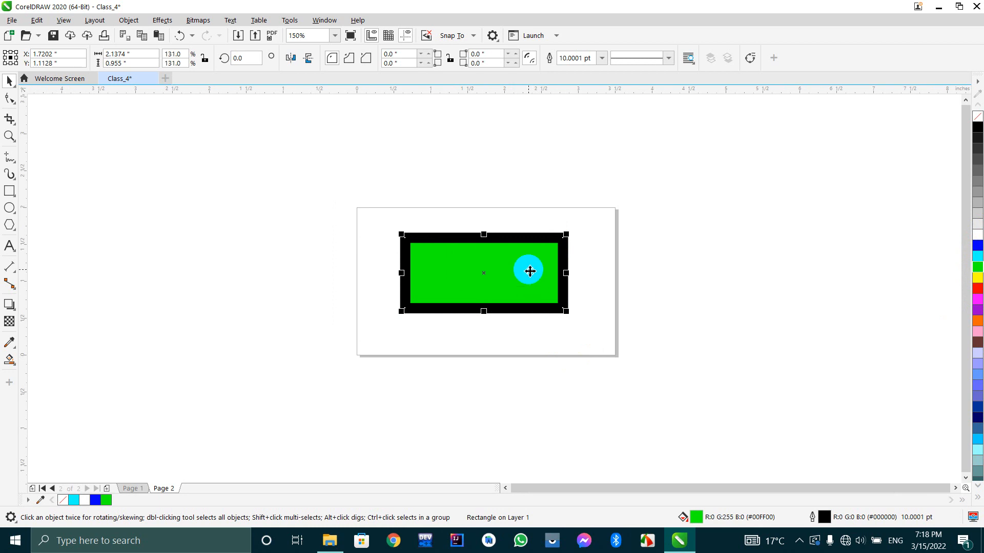
scroll(563, 258, "up", 2)
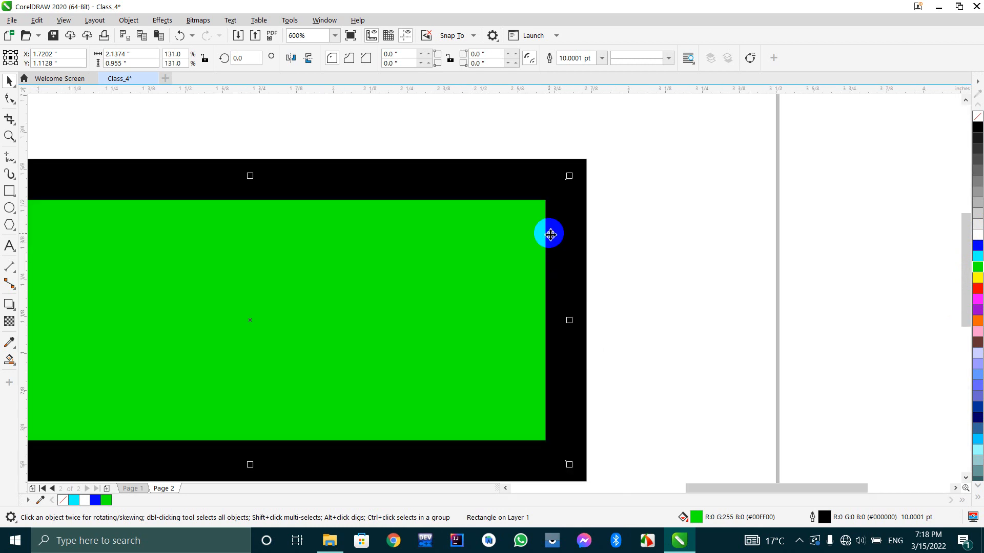
scroll(563, 258, "down", 1)
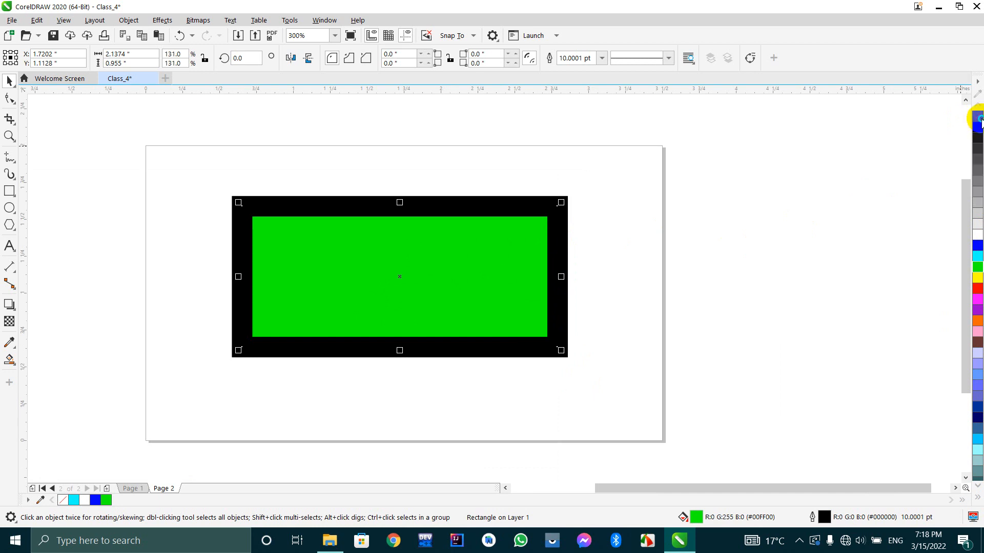
Remove the green rectangle's outline and undo the removal.
right_click(979, 119)
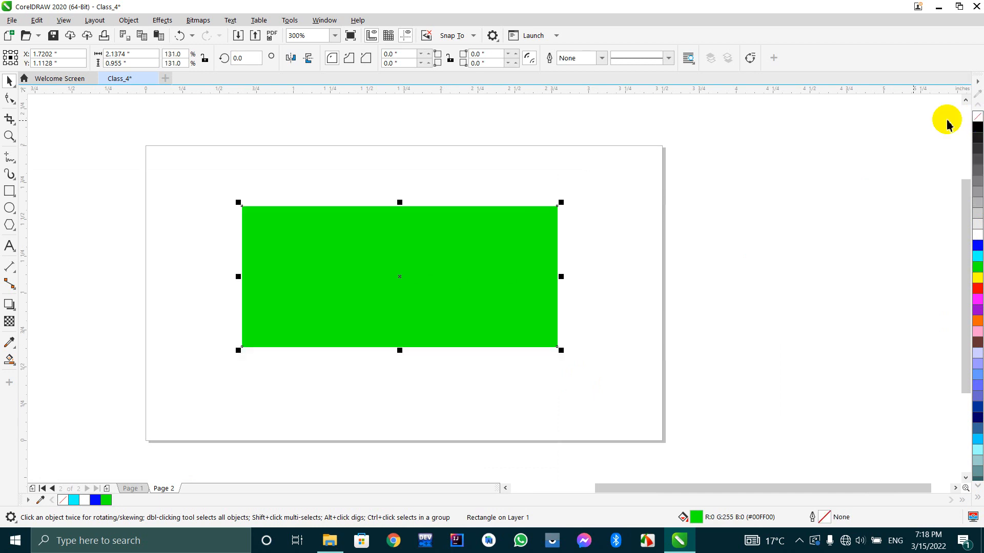
left_click(507, 251)
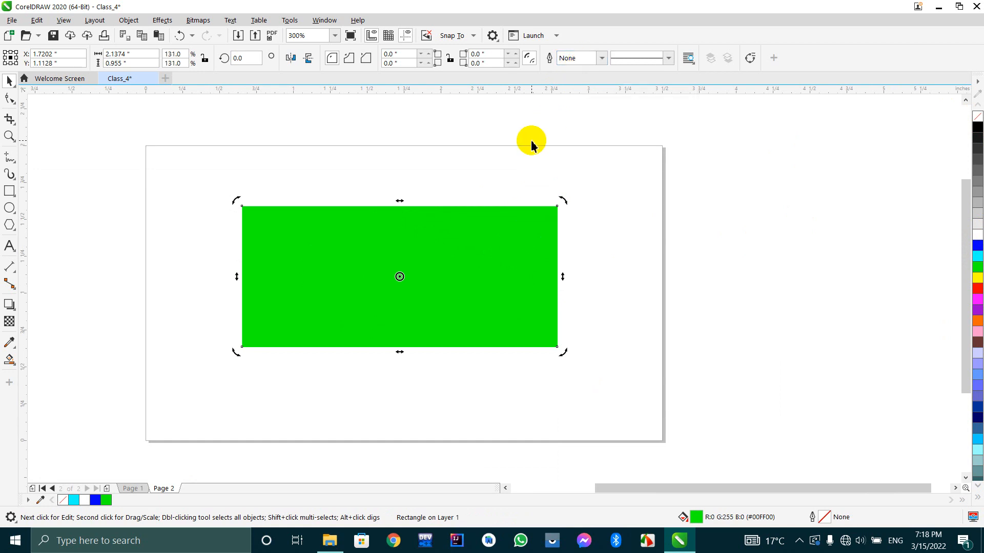
key("ctrl+z")
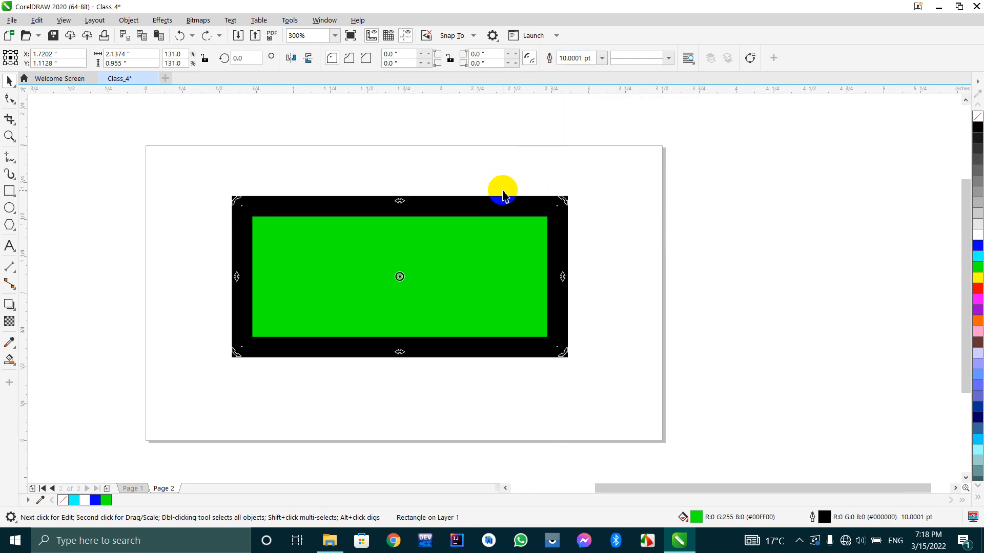
Set the green rectangle's outline width to 3.0 pt.
scroll(562, 231, "up", 2)
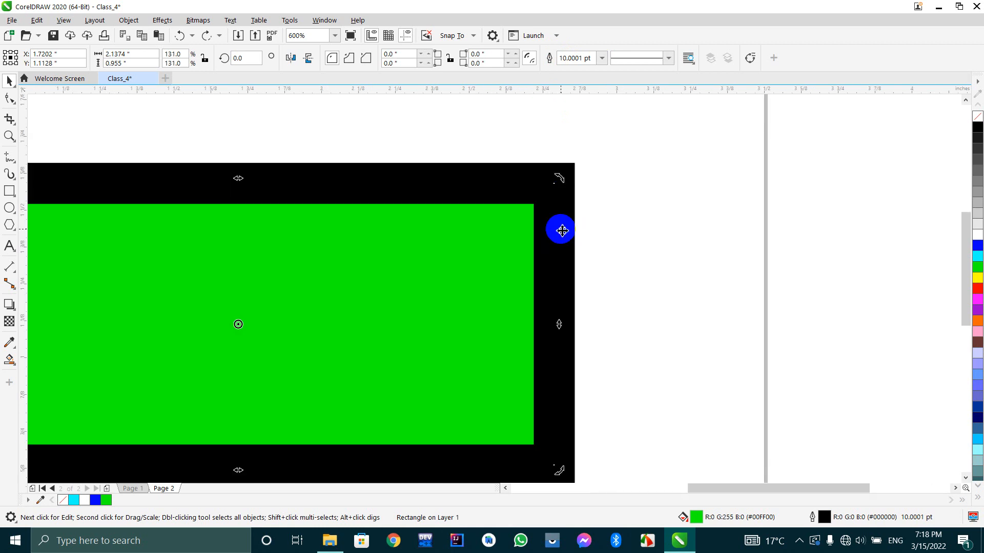
left_click(602, 58)
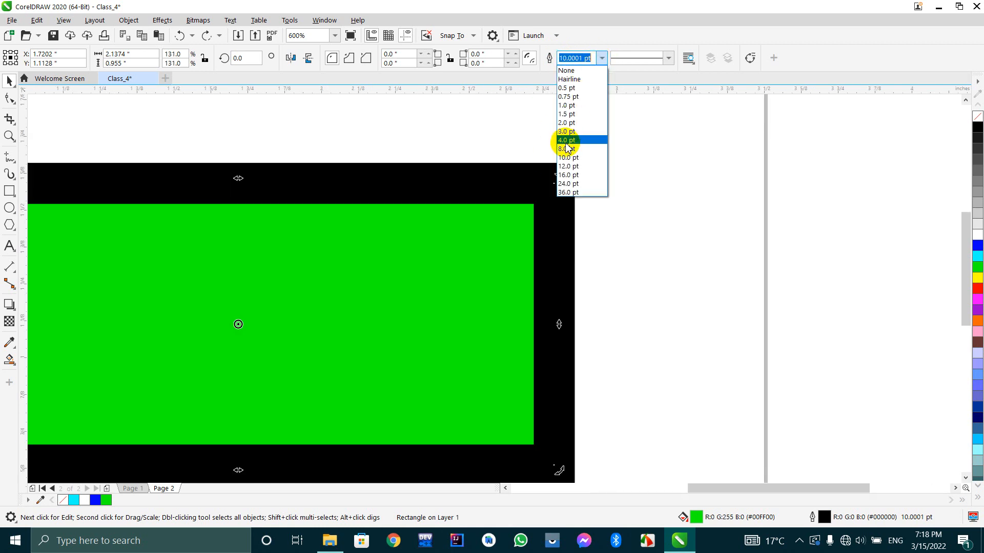
left_click(566, 131)
scroll(588, 176, "down", 2)
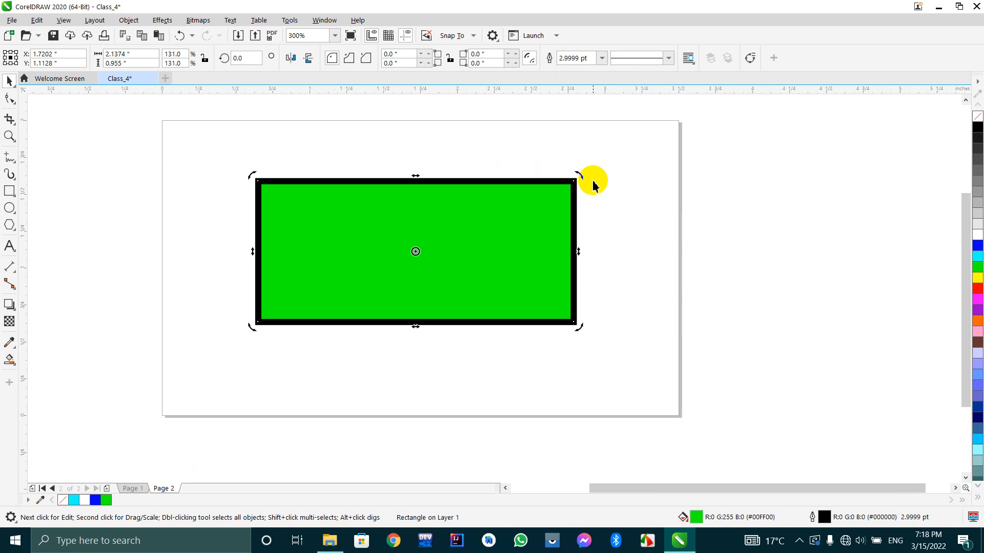
scroll(571, 194, "up", 2)
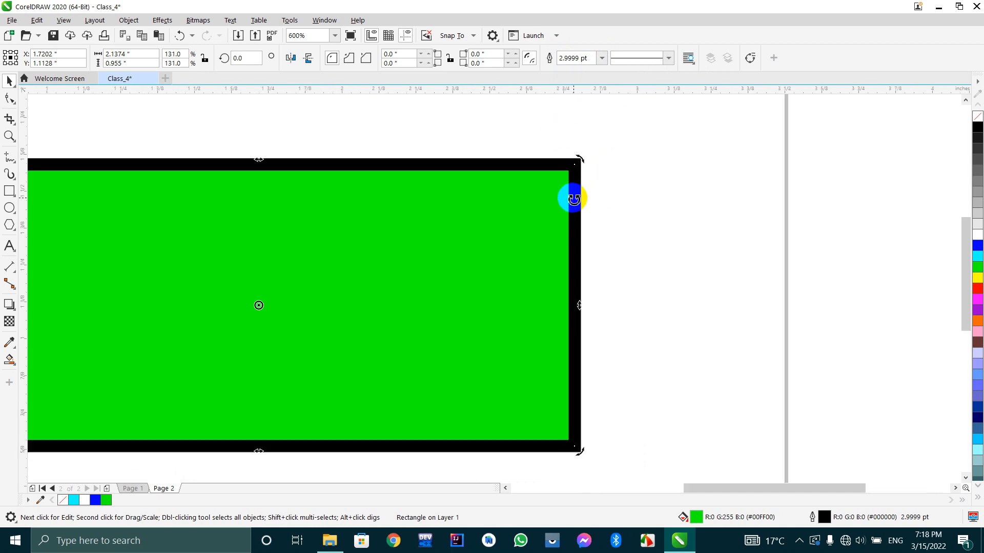
Apply a dashed line style to the green rectangle's outline, then switch it twice to dotted styles with progressively wider gaps.
left_click(668, 59)
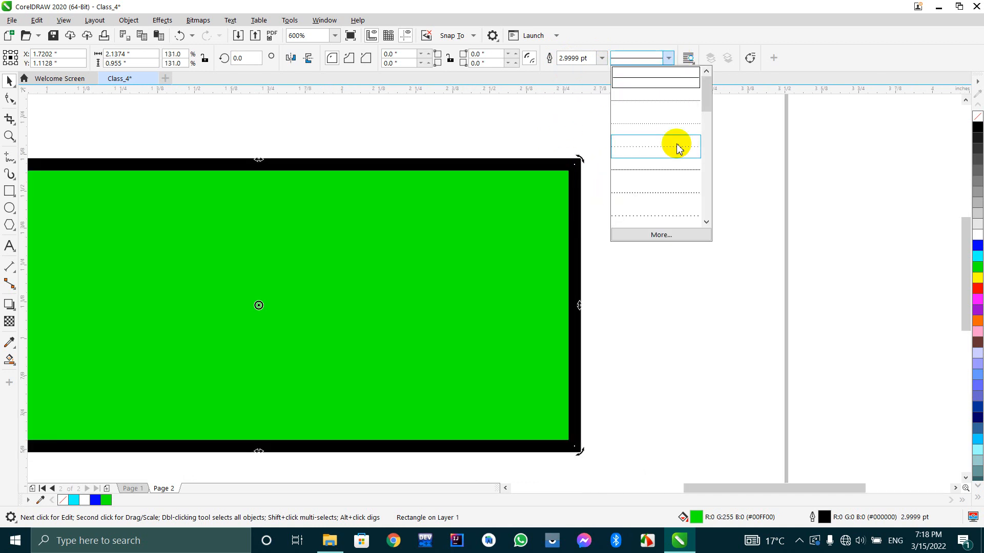
left_click(673, 178)
scroll(571, 254, "down", 2)
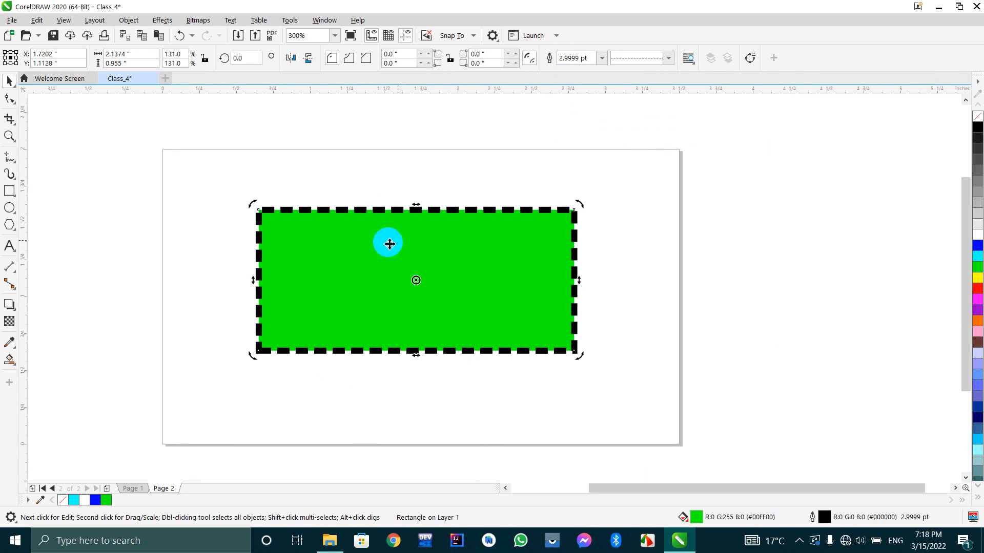
left_click(664, 59)
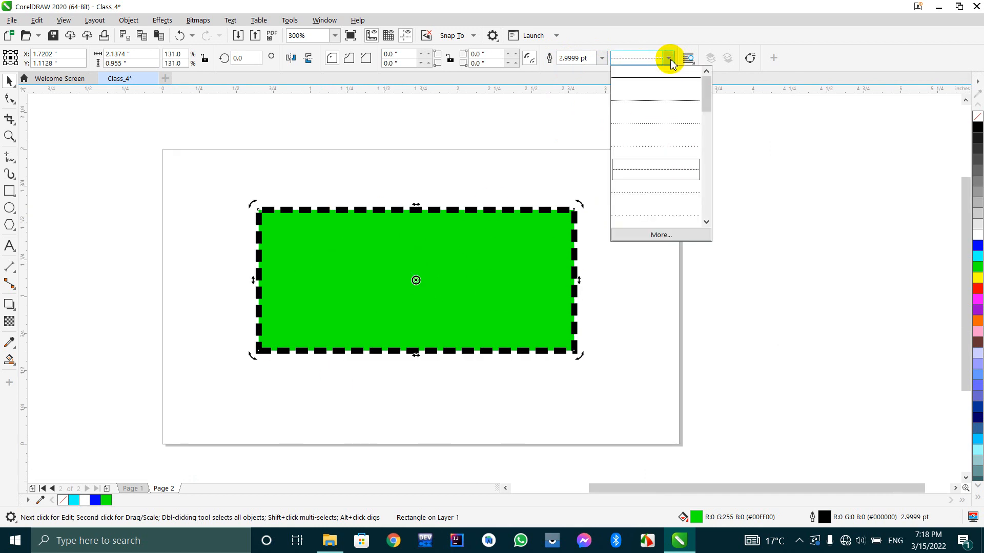
left_click(657, 205)
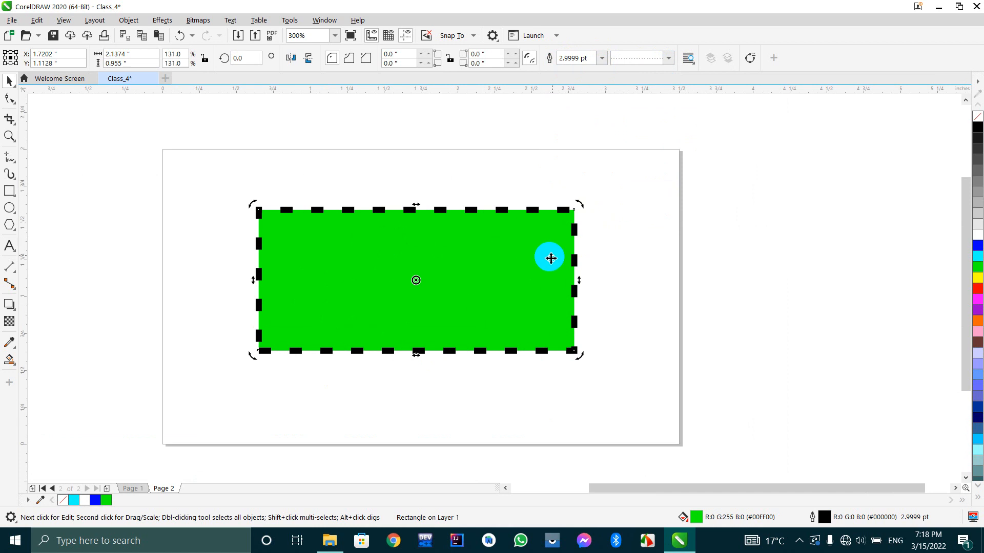
left_click(670, 58)
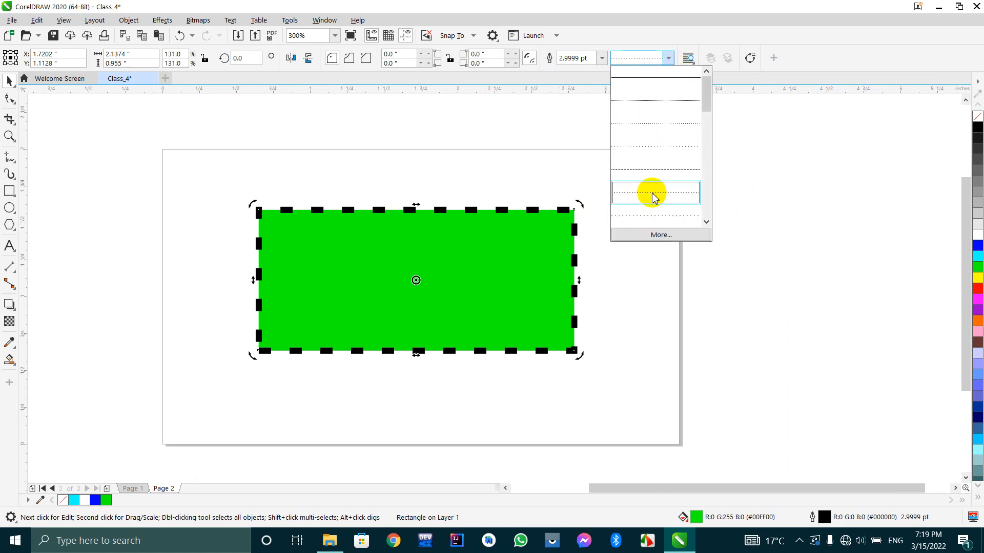
left_click(654, 215)
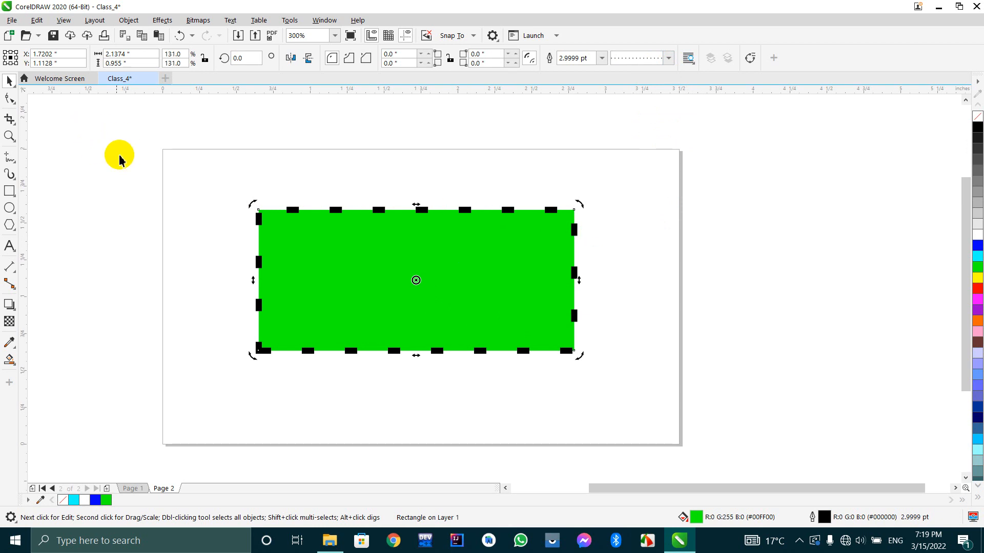
Examine the green rectangle's corner nodes and dashed outline with the Shape tool, comparing it with the Pick tool.
left_click(9, 97)
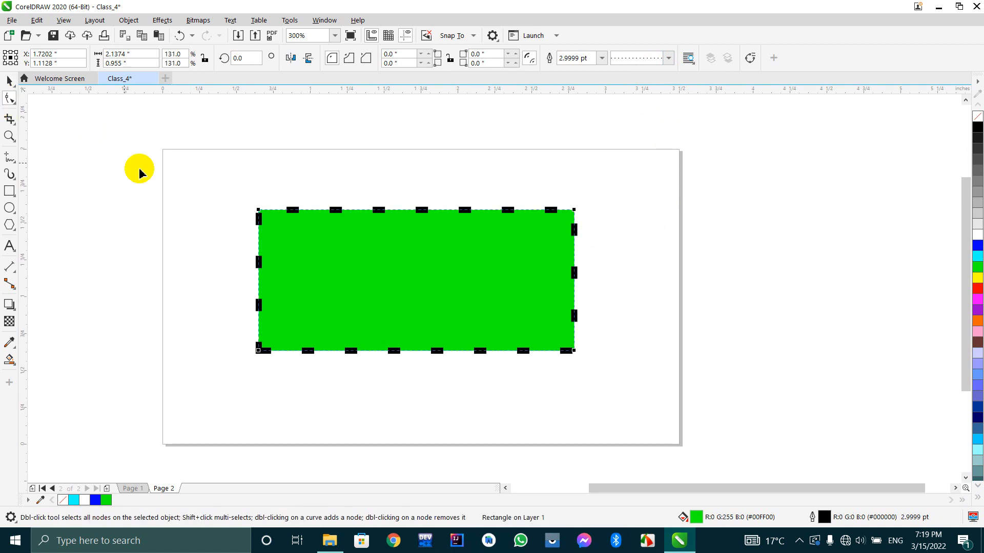
left_click(454, 210)
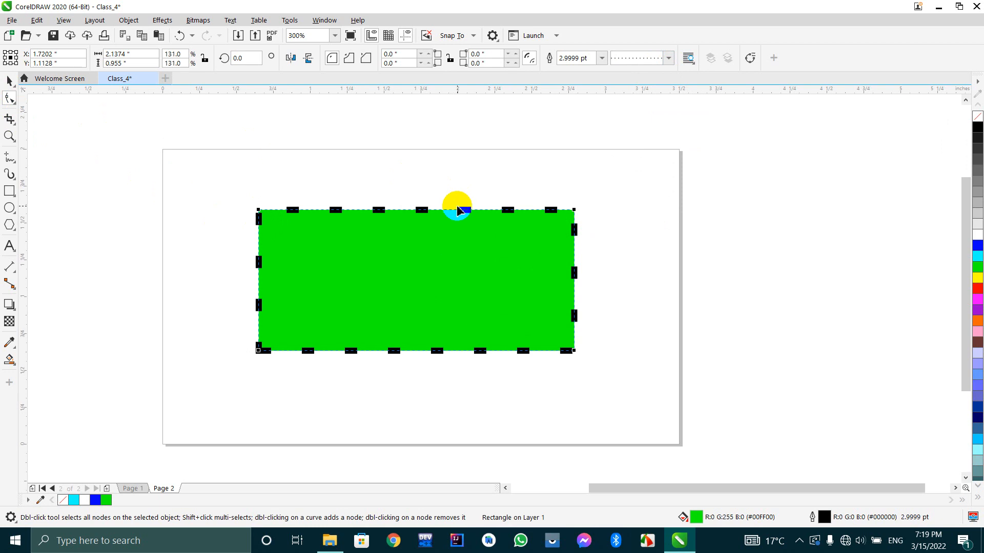
left_click(465, 220)
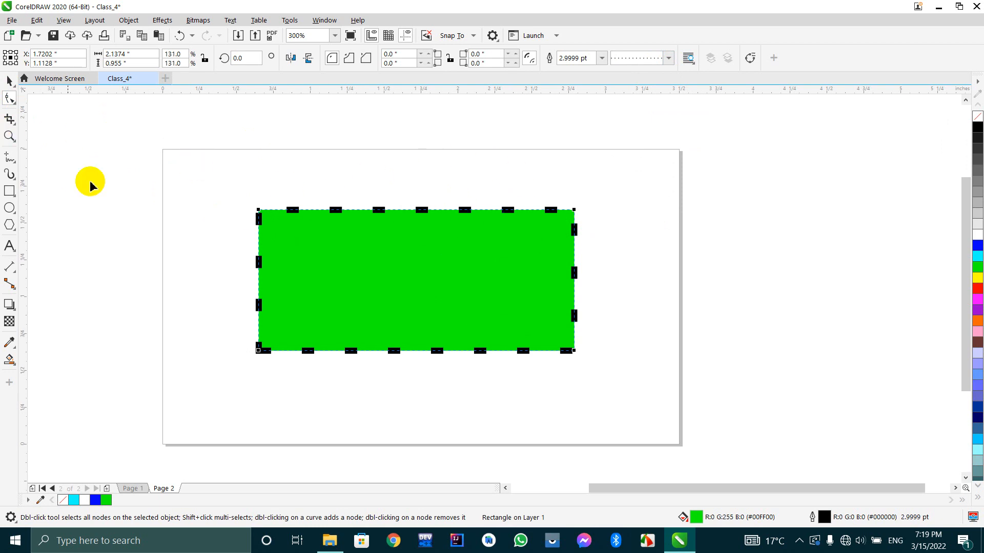
left_click(378, 212)
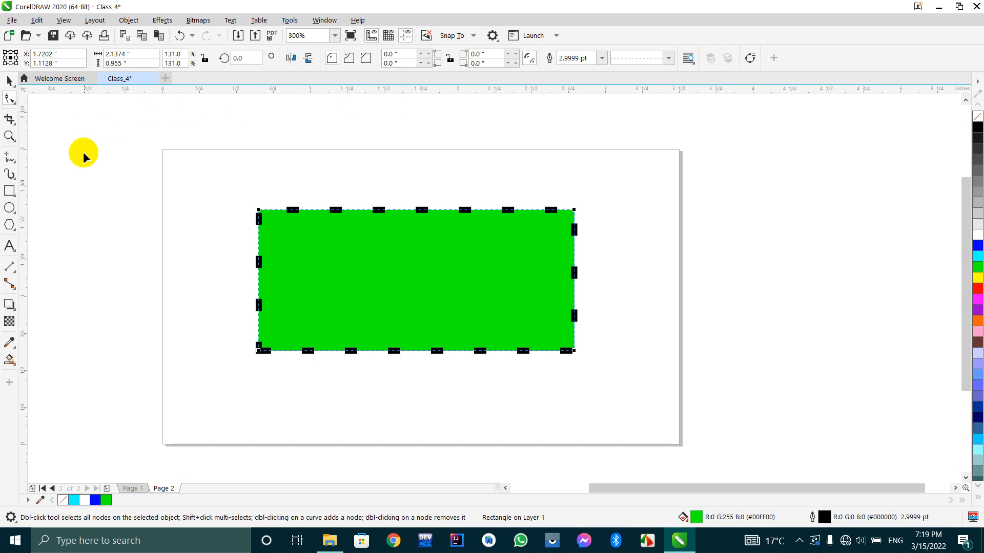
left_click(12, 82)
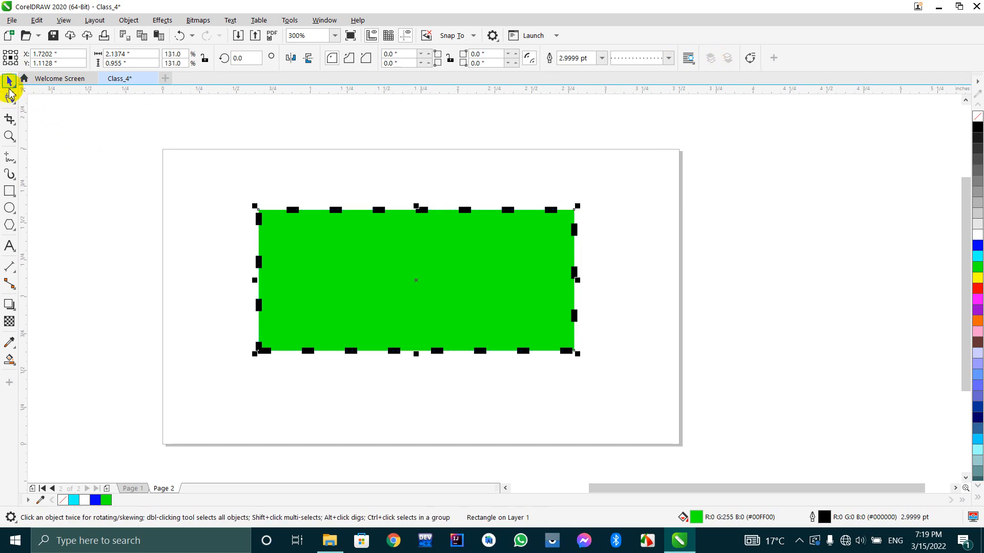
left_click(10, 96)
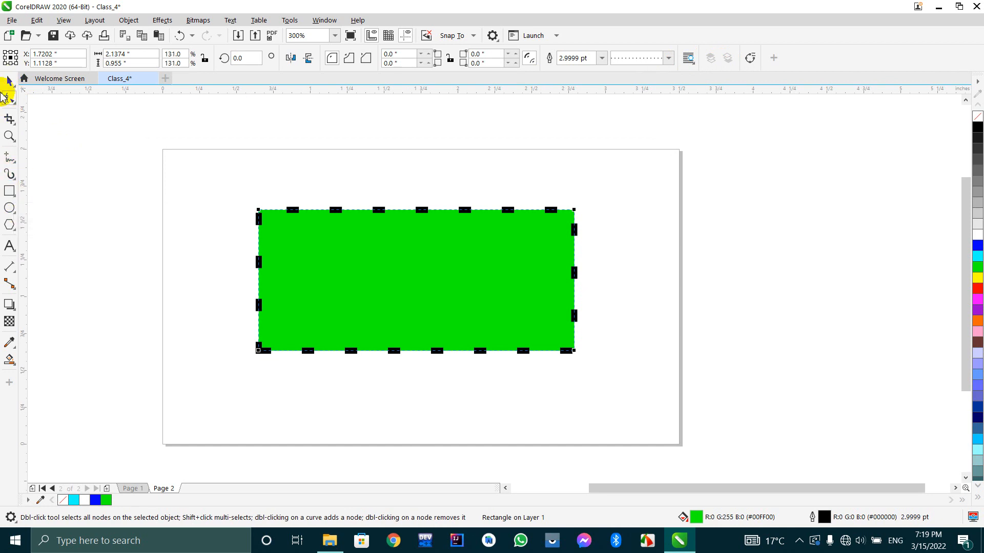
left_click(277, 241)
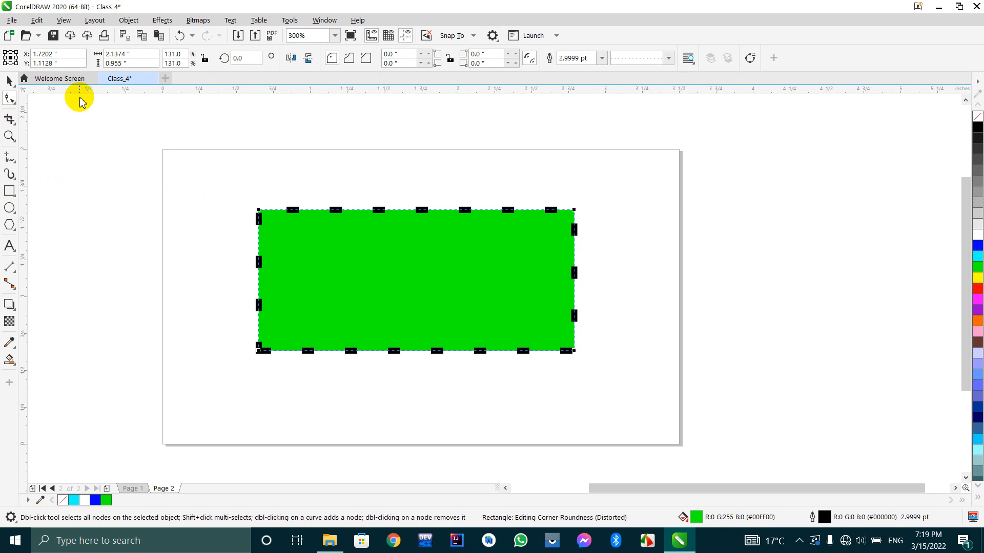
Delete the green rectangle from page 2.
left_click(10, 82)
key("Delete")
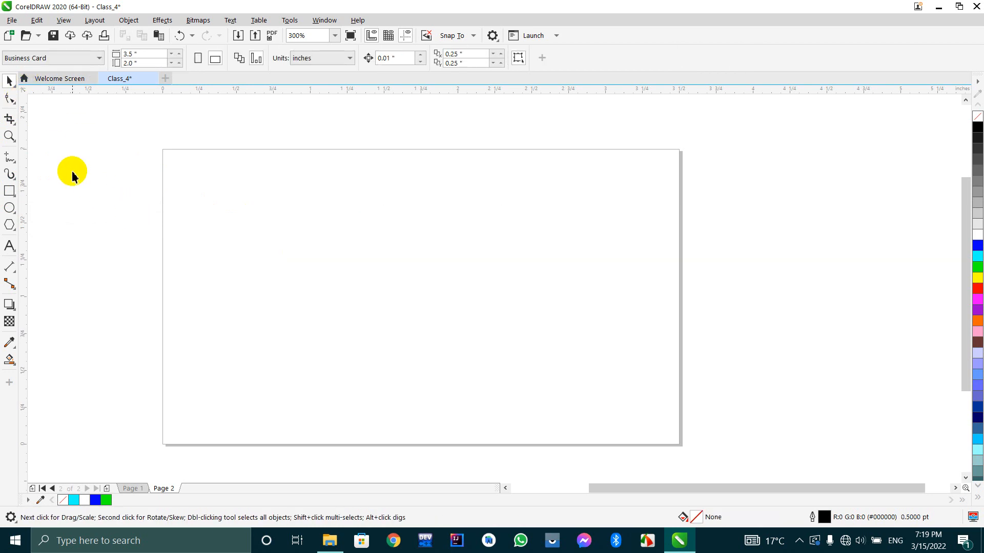
left_click(9, 98)
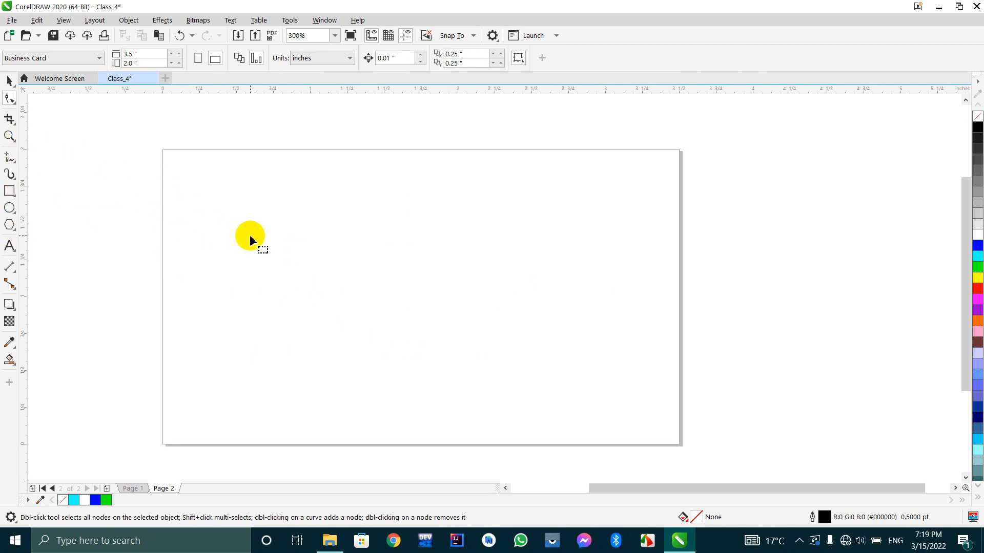
left_click(9, 82)
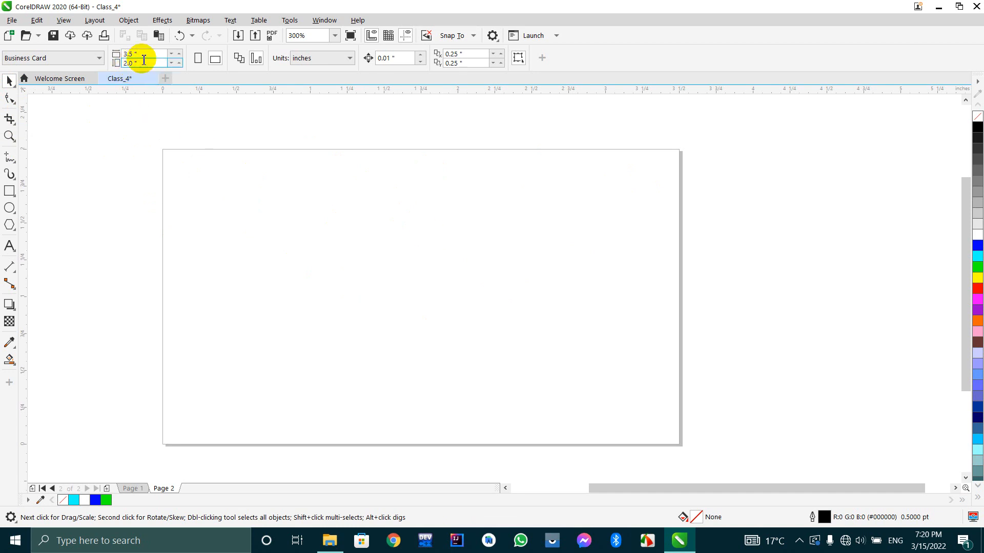
Paste the copied picture into the document and delete it.
right_click(330, 144)
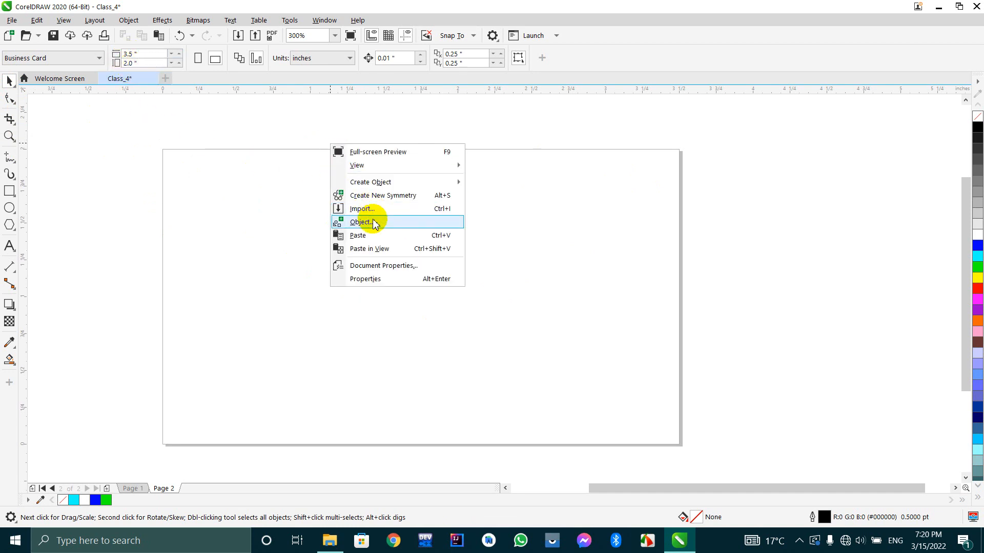
left_click(371, 235)
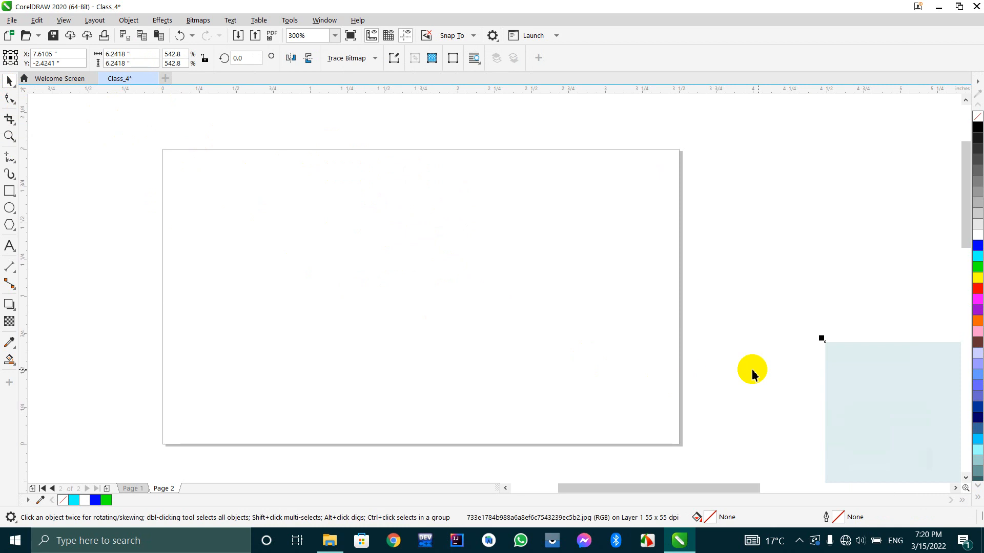
key("Delete")
right_click(177, 235)
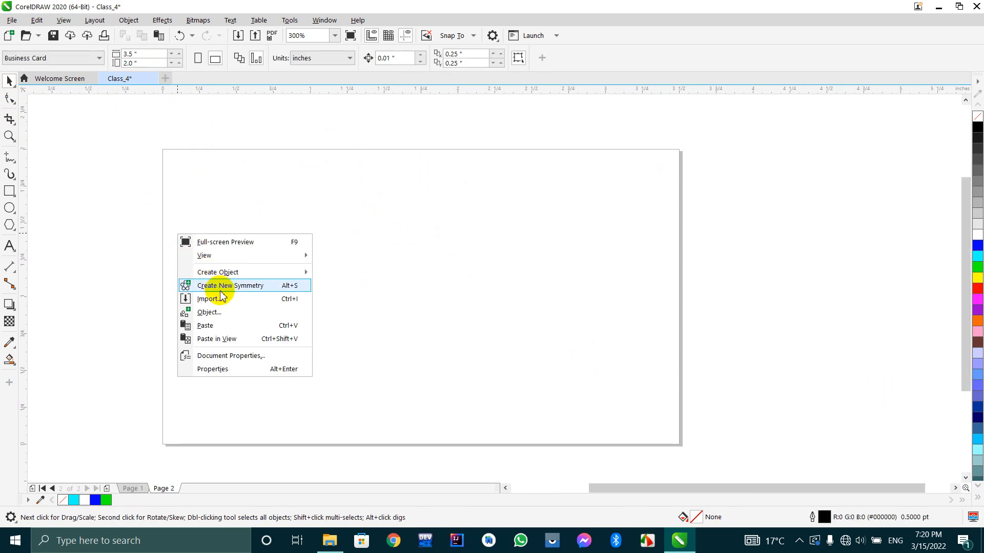
left_click(231, 206)
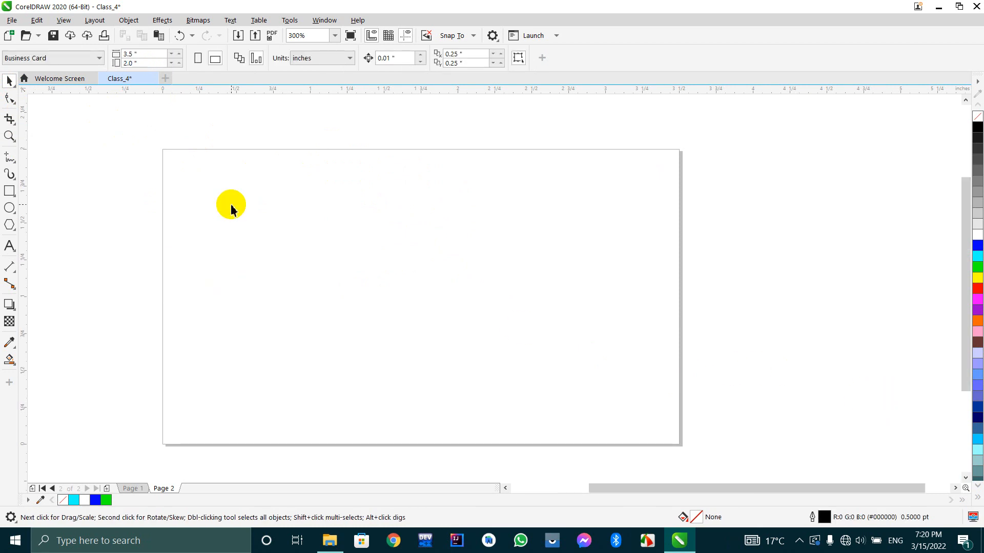
left_click(982, 543)
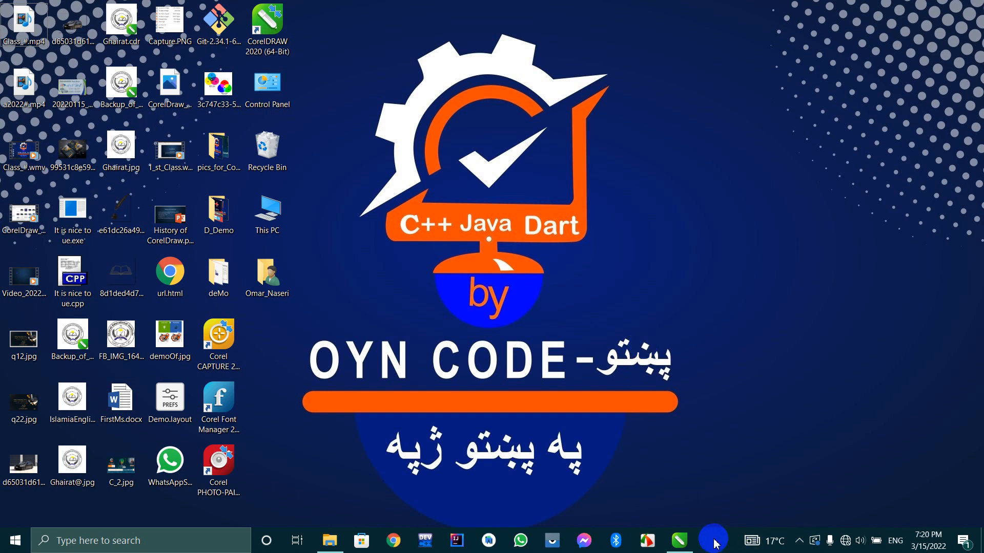
left_click(680, 541)
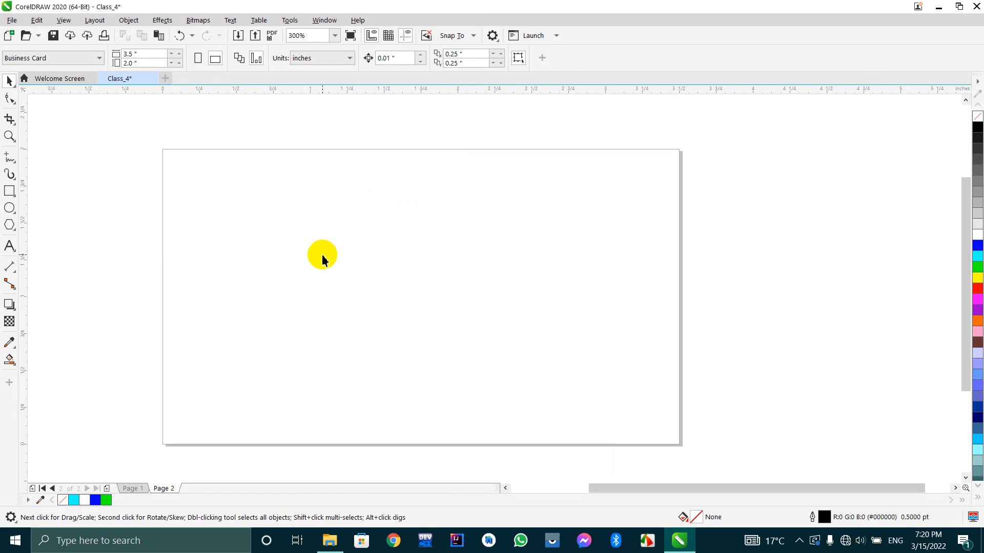
left_click(10, 21)
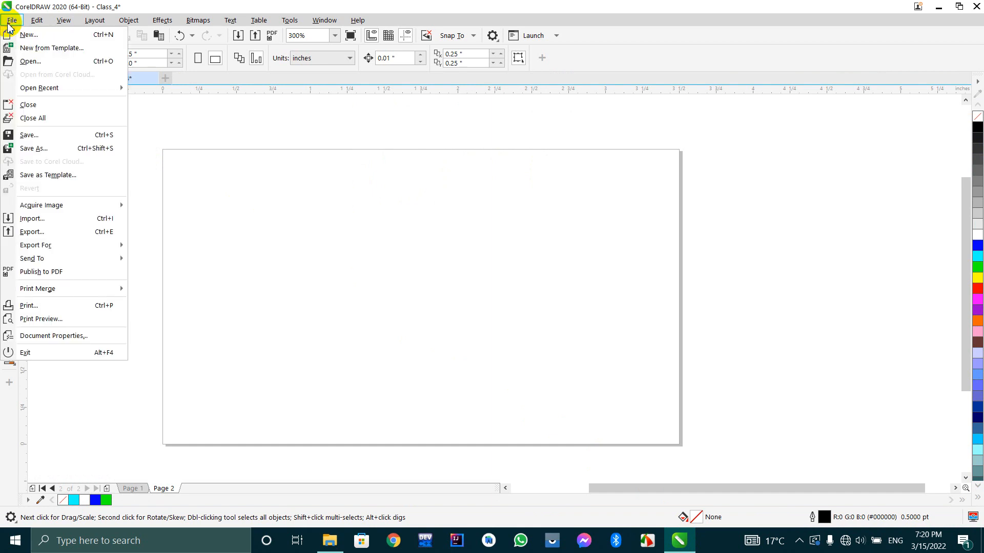
left_click(23, 234)
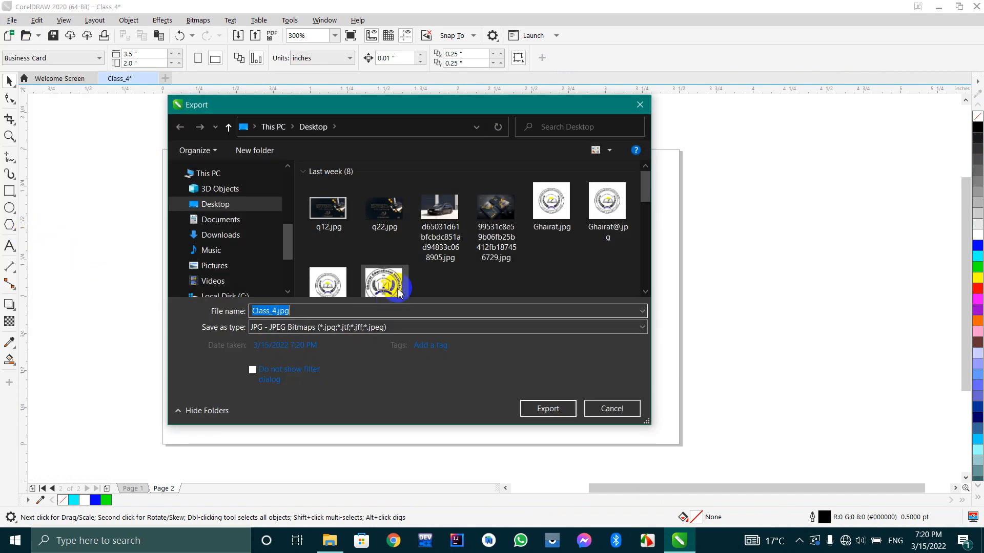
scroll(324, 277, "down", 3)
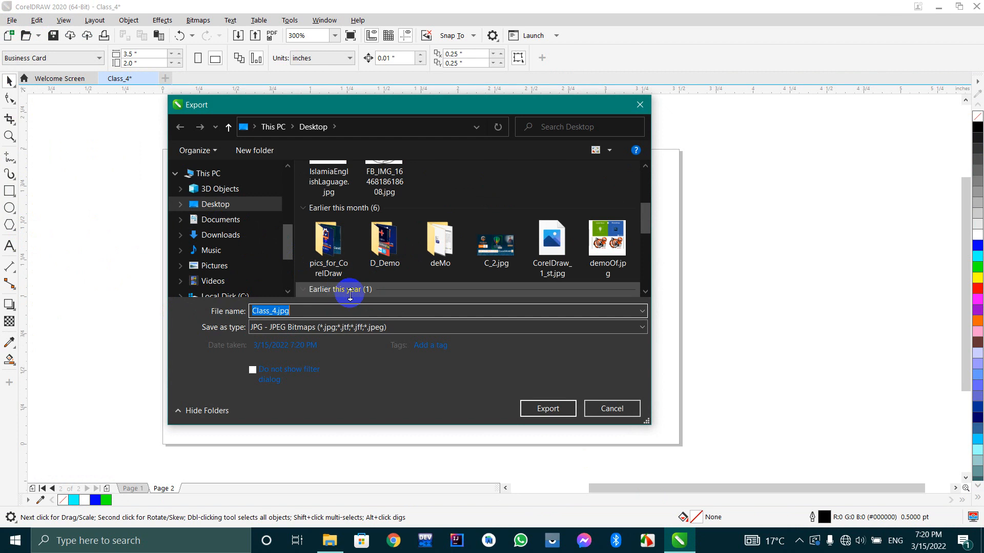
scroll(214, 241, "down", 1)
left_click(214, 246)
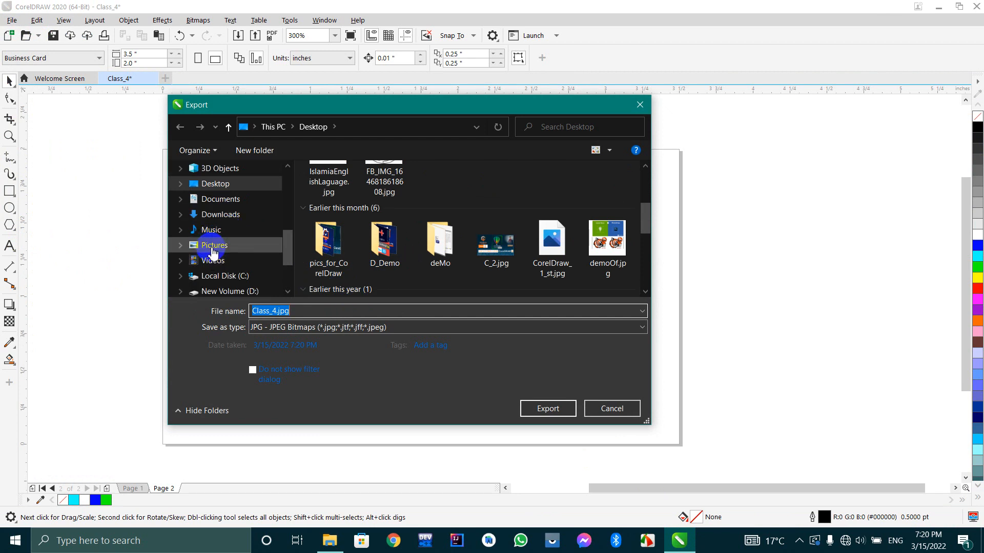
left_click(336, 224)
double_click(337, 223)
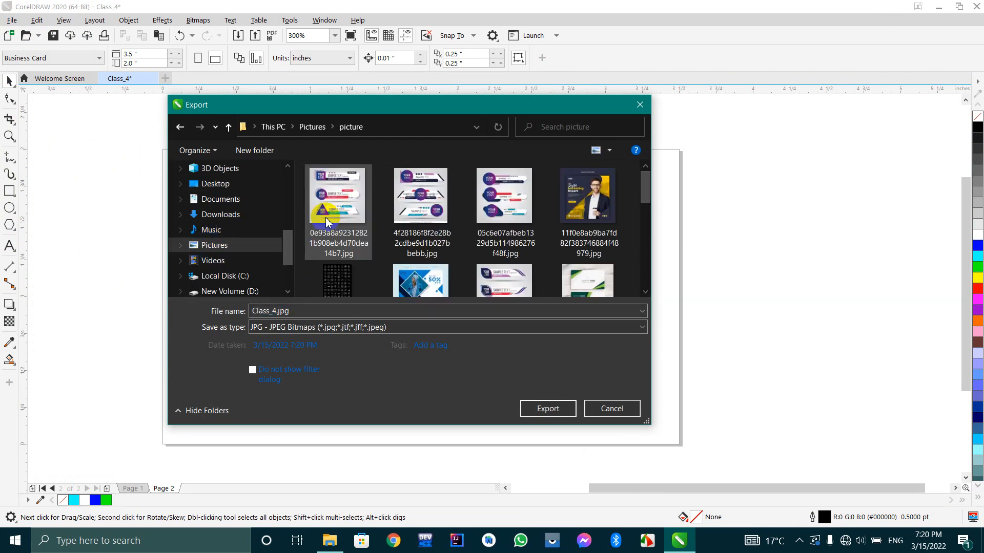
scroll(410, 251, "down", 5)
scroll(410, 252, "up", 3)
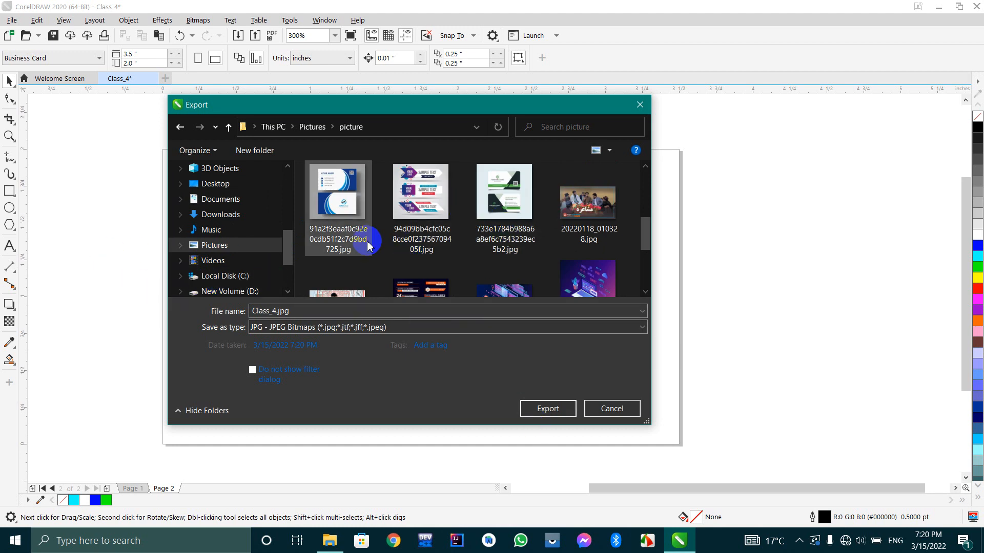
left_click(612, 408)
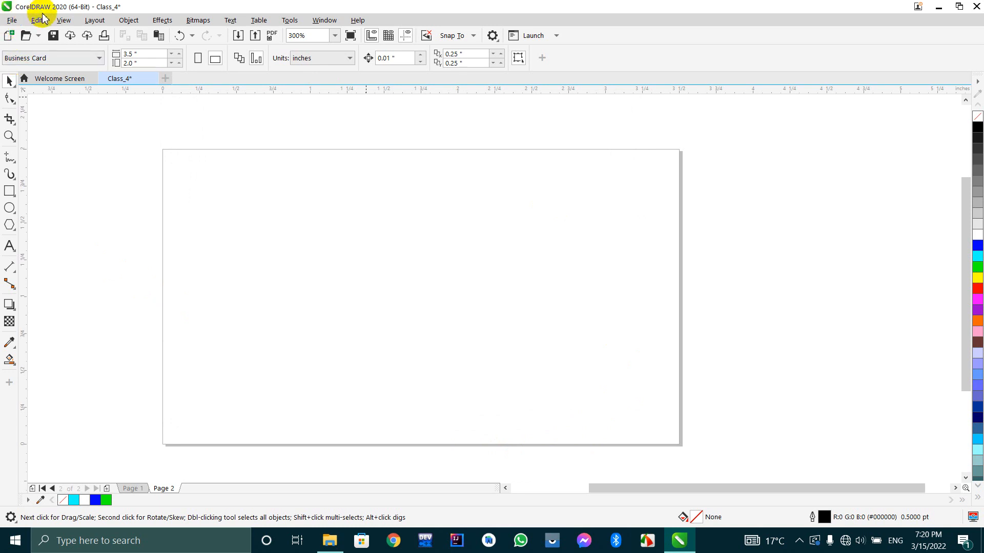
Try to open a file from Corel Cloud and dismiss the dialog.
left_click(10, 20)
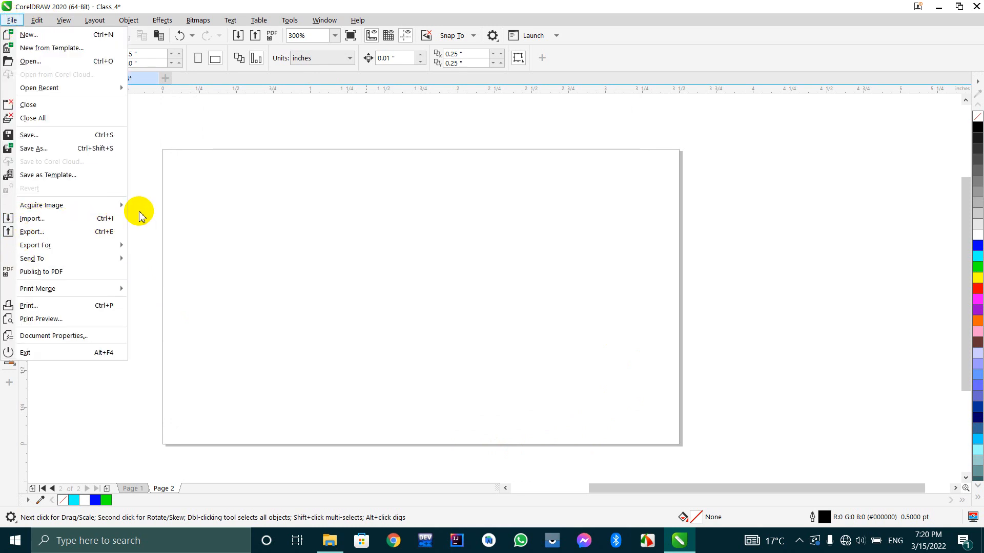
left_click(161, 142)
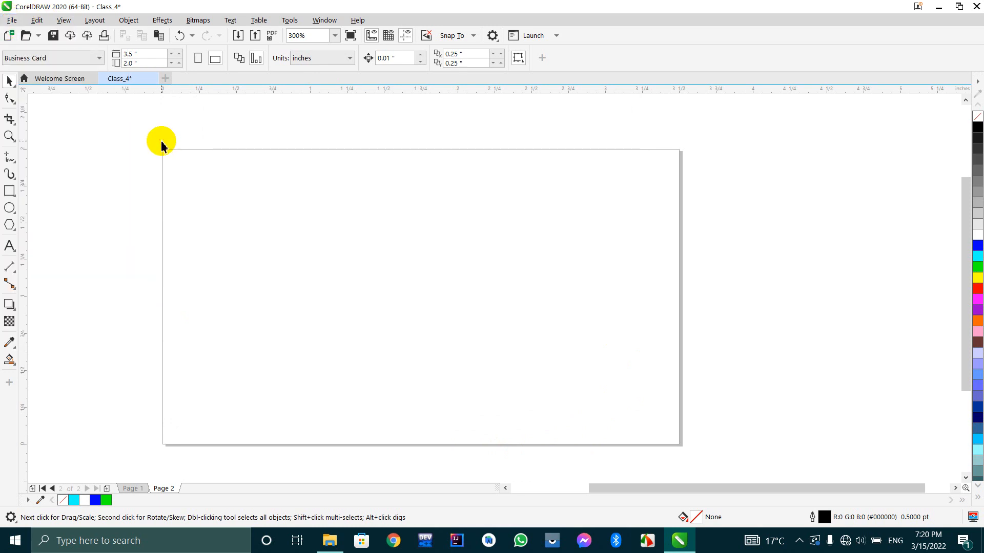
left_click(69, 35)
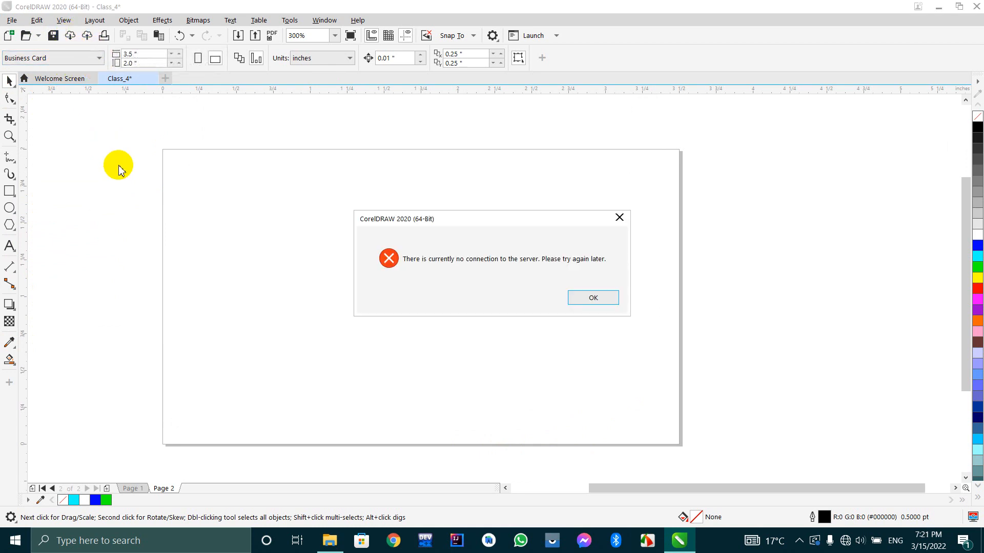
left_click(619, 217)
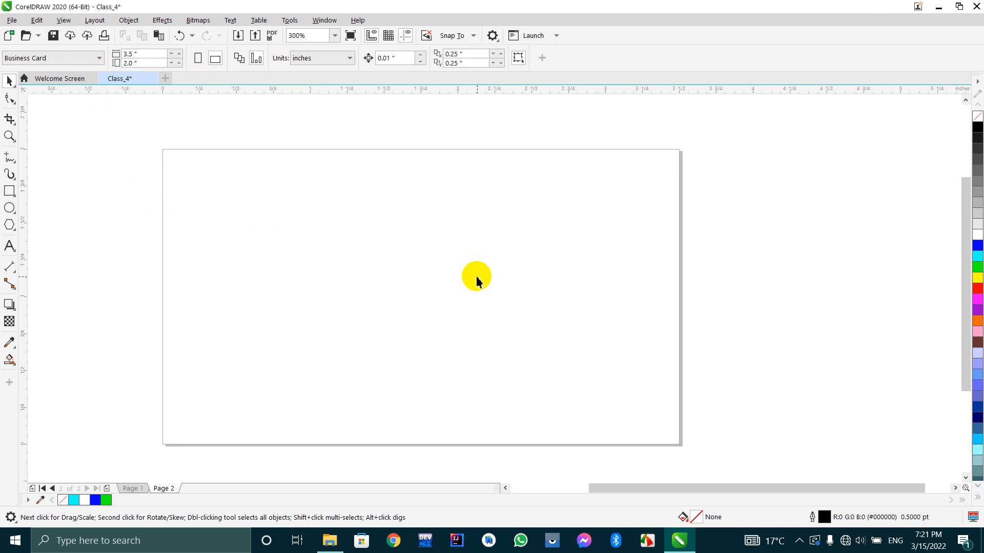
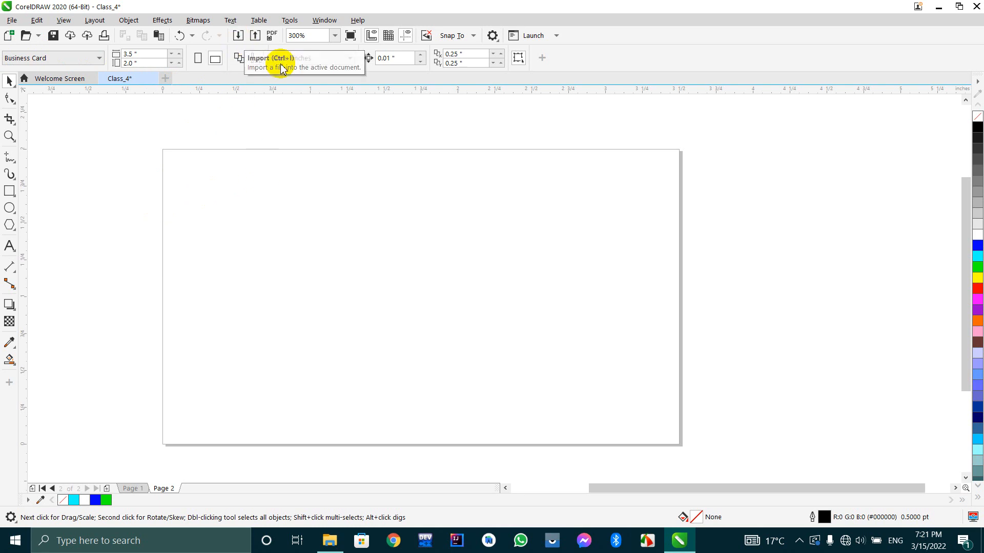
Import the picture 733e1784b988a6a8ef6c7543239ec5b2.jpg and place it right of page 2 at about 2.22 by 2.22 inches.
left_click(238, 36)
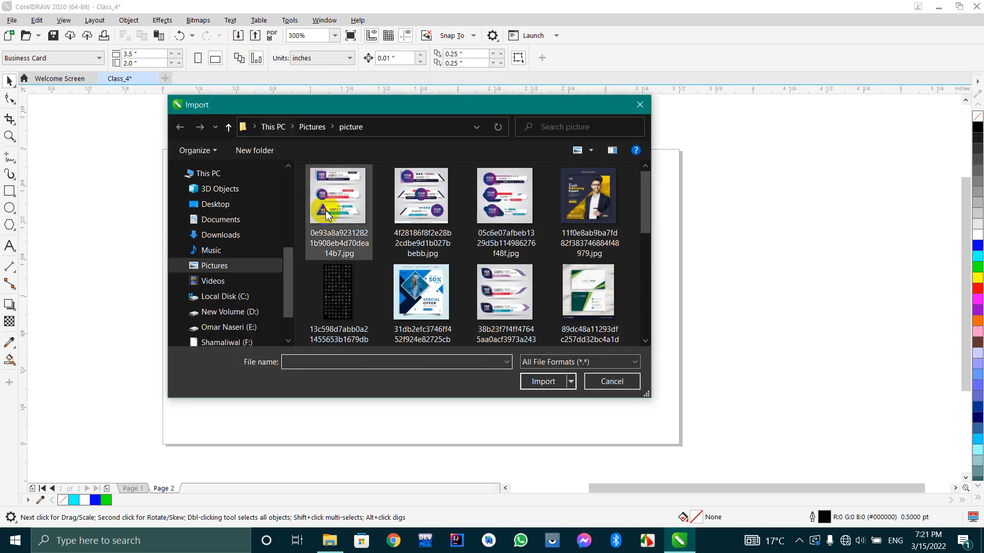
scroll(489, 299, "down", 2)
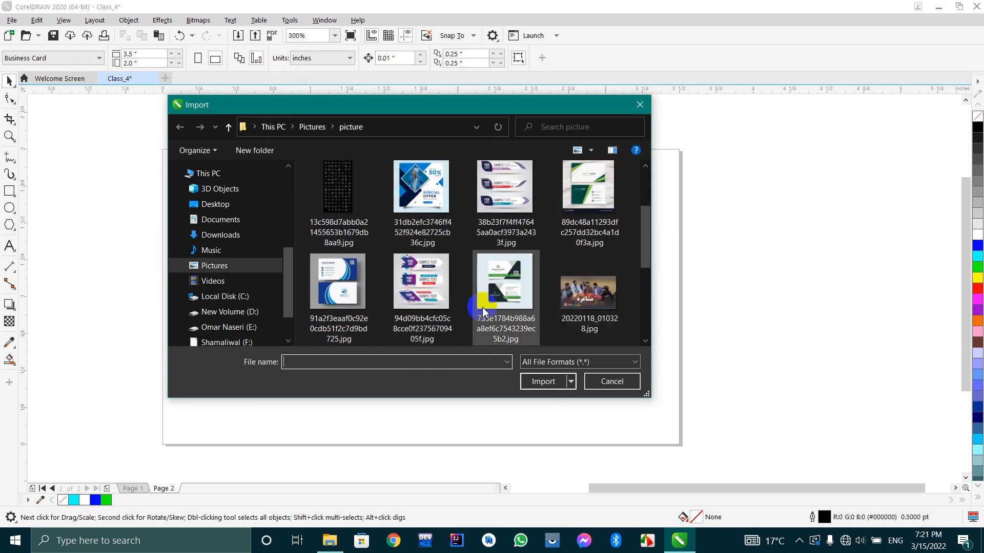
double_click(505, 284)
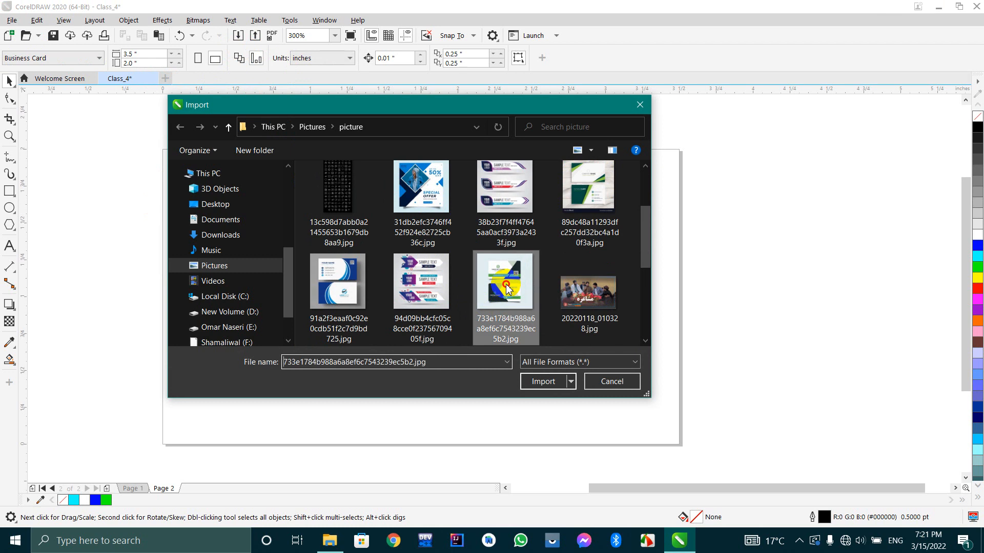
scroll(461, 303, "down", 2)
scroll(492, 301, "up", 1)
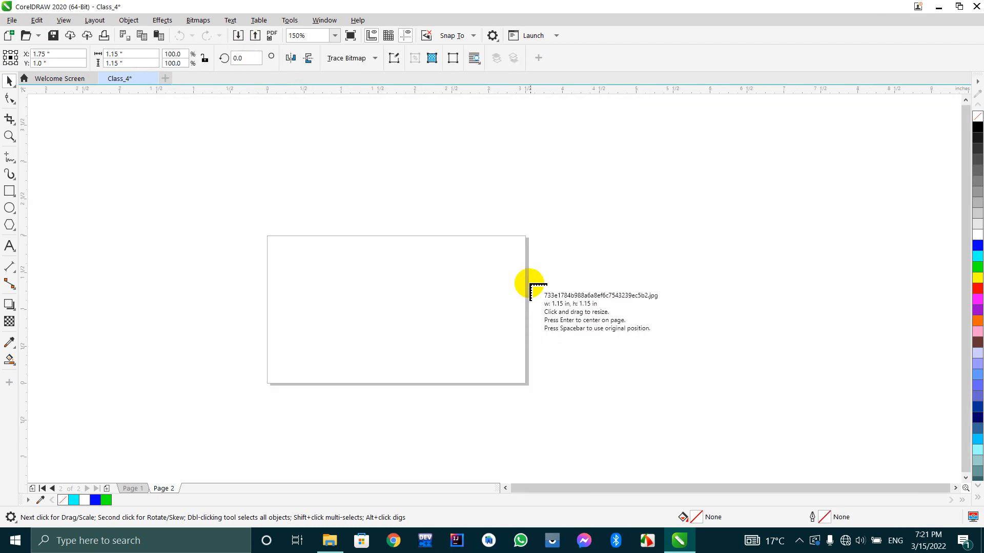
left_click_drag(549, 223, 713, 430)
scroll(656, 290, "up", 1)
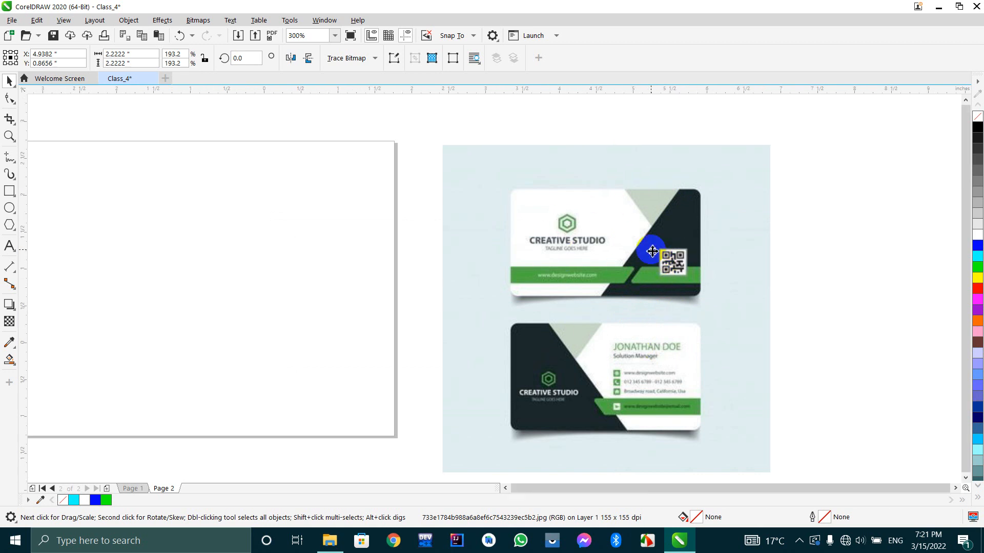
Inspect the imported picture's nodes with the Shape tool and move the picture well clear of the page's right edge.
scroll(652, 251, "down", 1)
left_click_drag(653, 251, 649, 240)
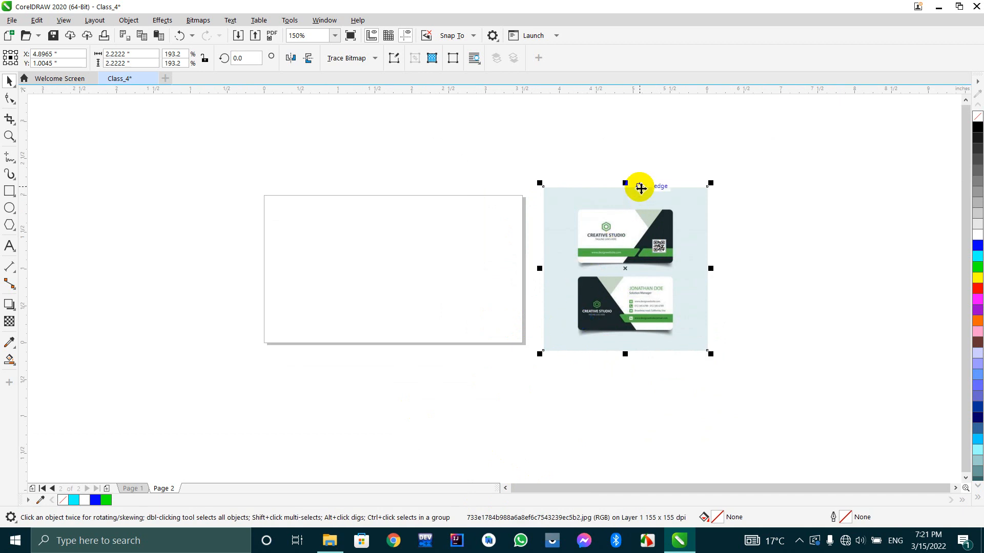
scroll(640, 188, "up", 2)
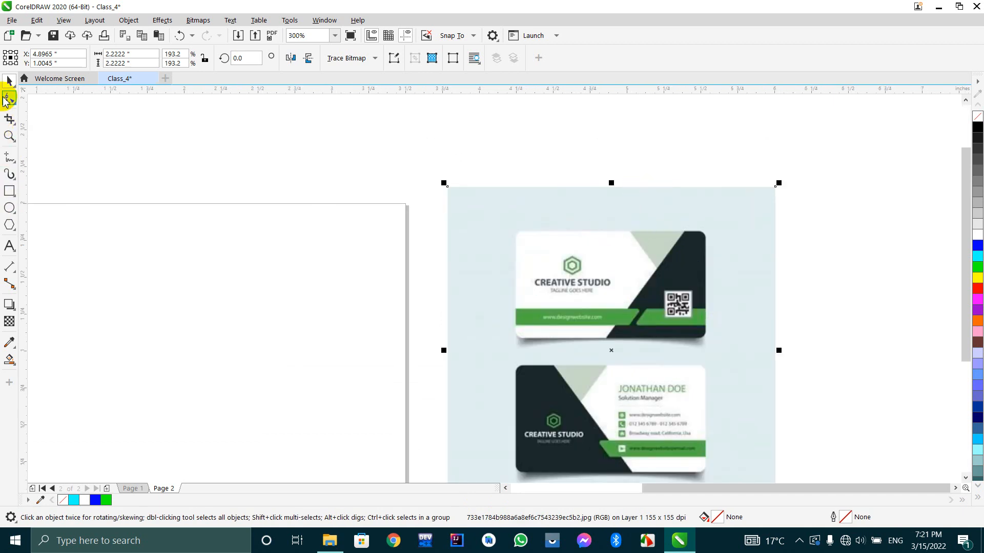
left_click(6, 99)
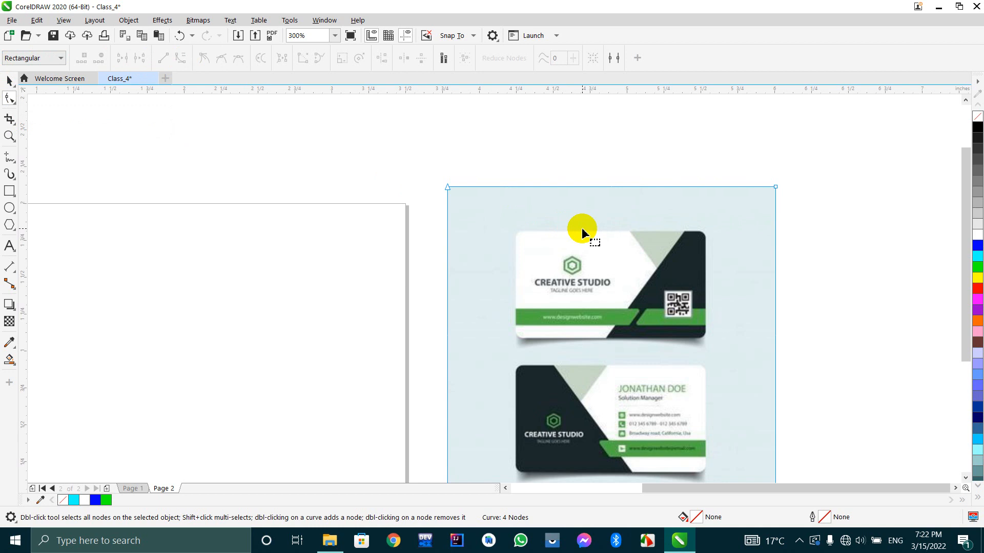
scroll(582, 227, "down", 2)
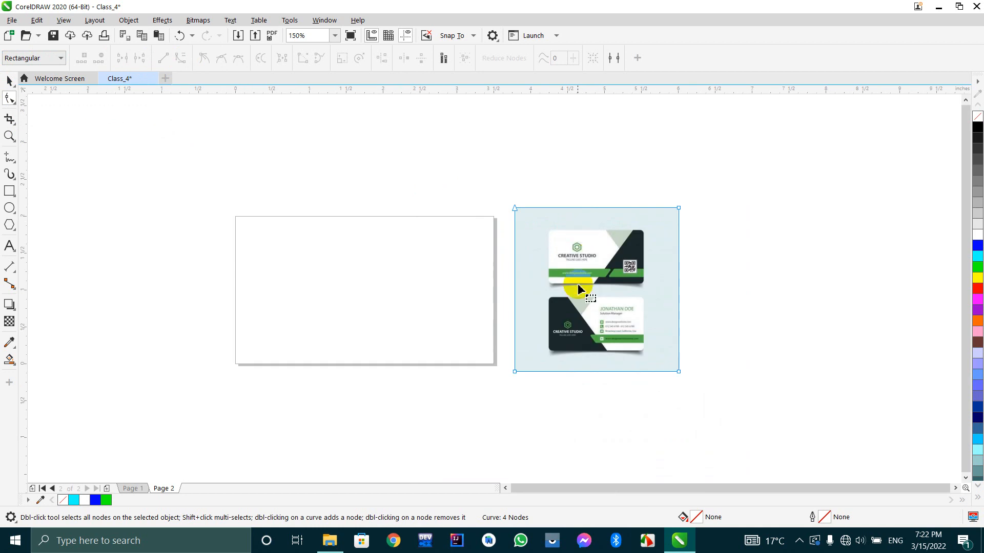
left_click(8, 81)
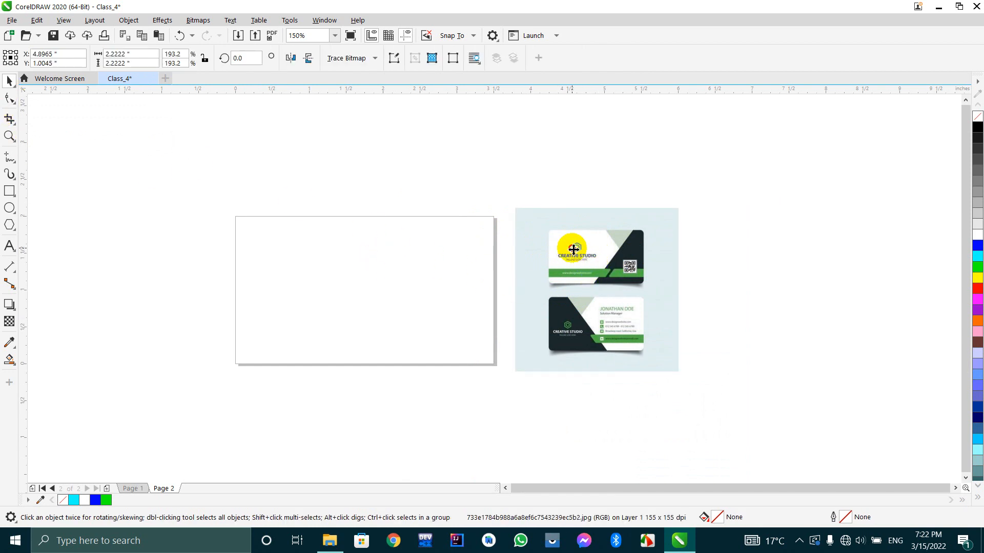
left_click_drag(574, 249, 754, 237)
left_click(188, 240)
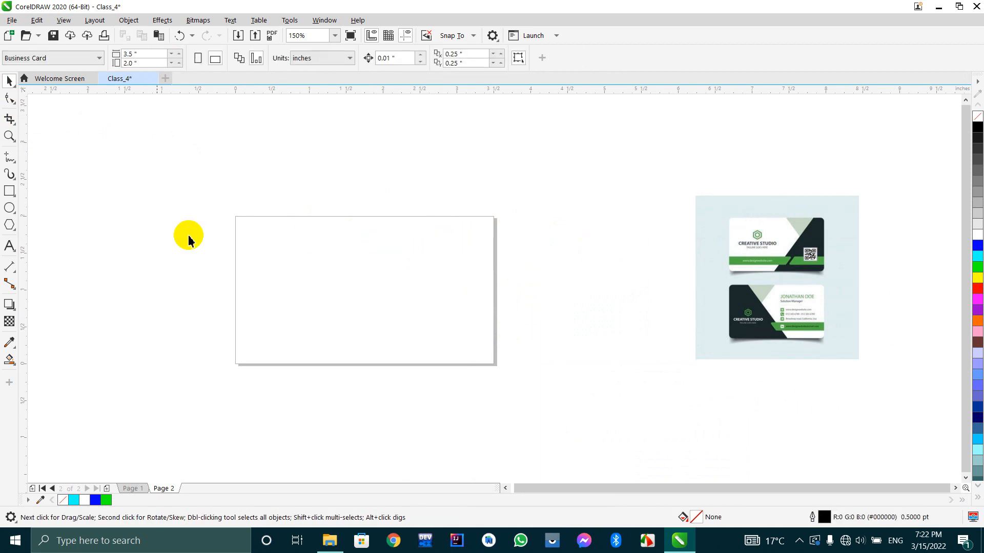
Create a page-frame rectangle of 3.5 by 2.0 inches that exactly covers page 2.
left_click(9, 191)
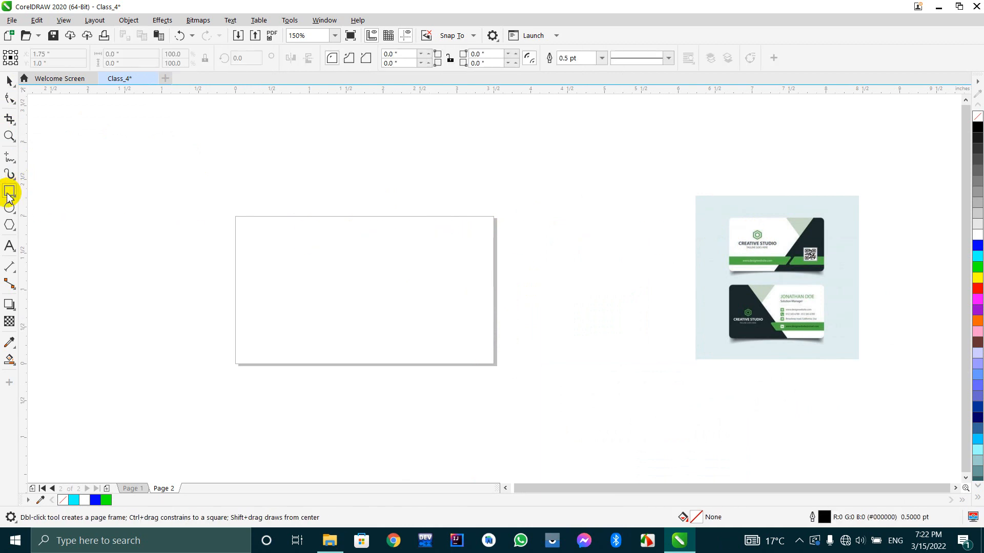
double_click(10, 191)
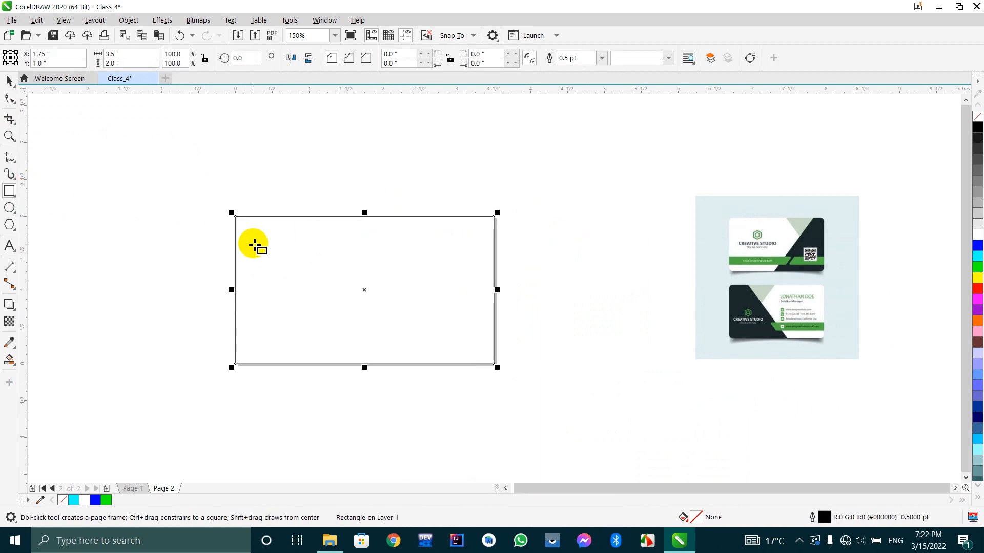
scroll(227, 196, "up", 1)
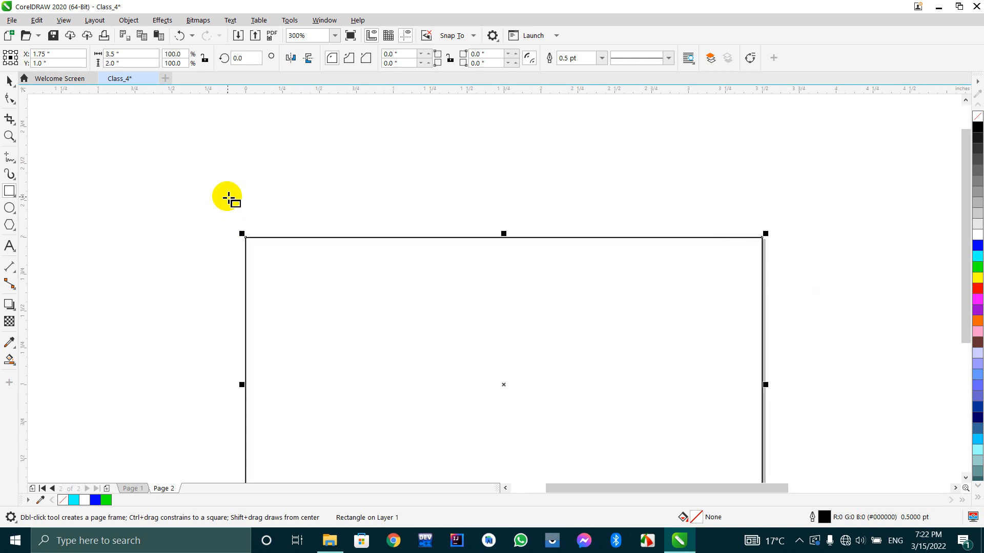
scroll(227, 196, "down", 1)
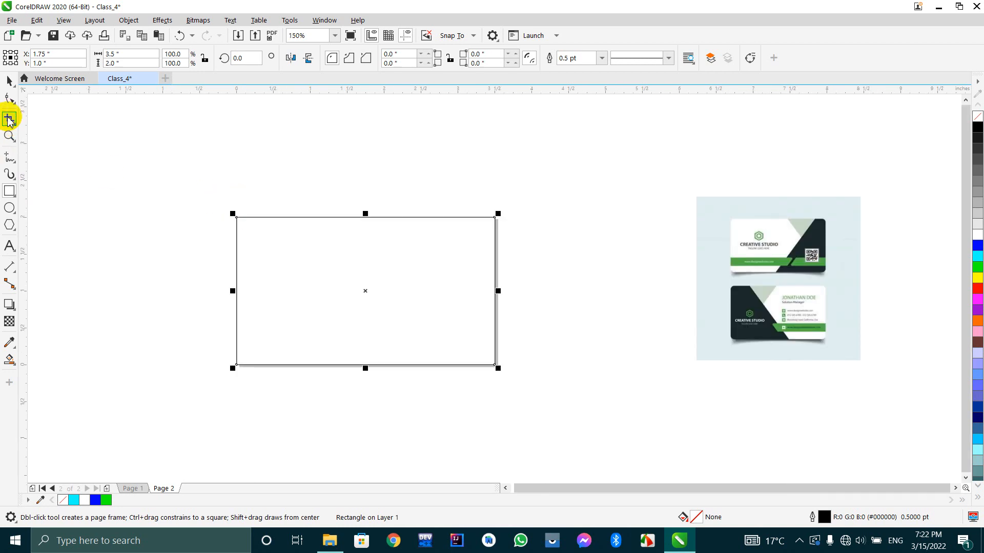
Try 1.0-inch rounded corners and 1.0-inch chamfered corners on the page-frame rectangle with the Shape tool, undoing each.
left_click(9, 99)
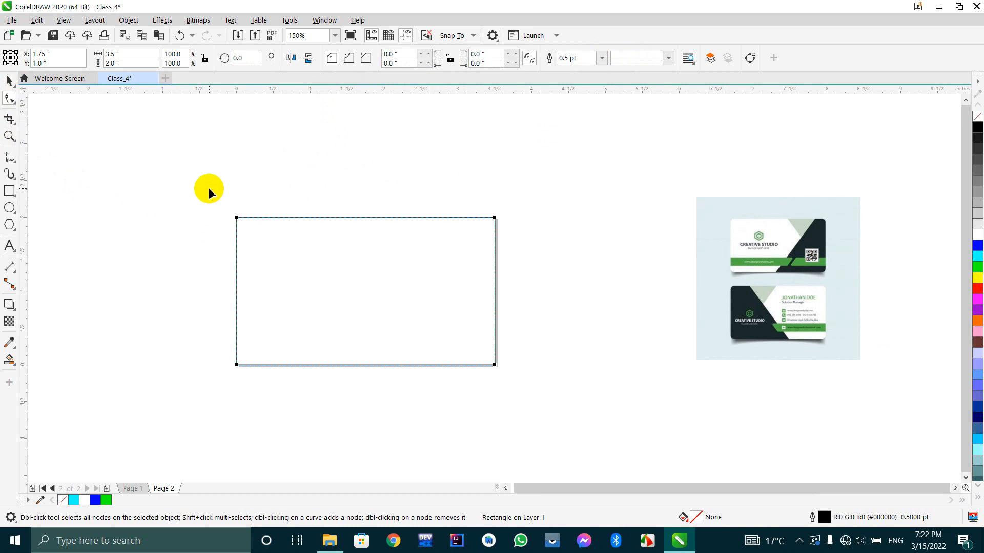
left_click(239, 221)
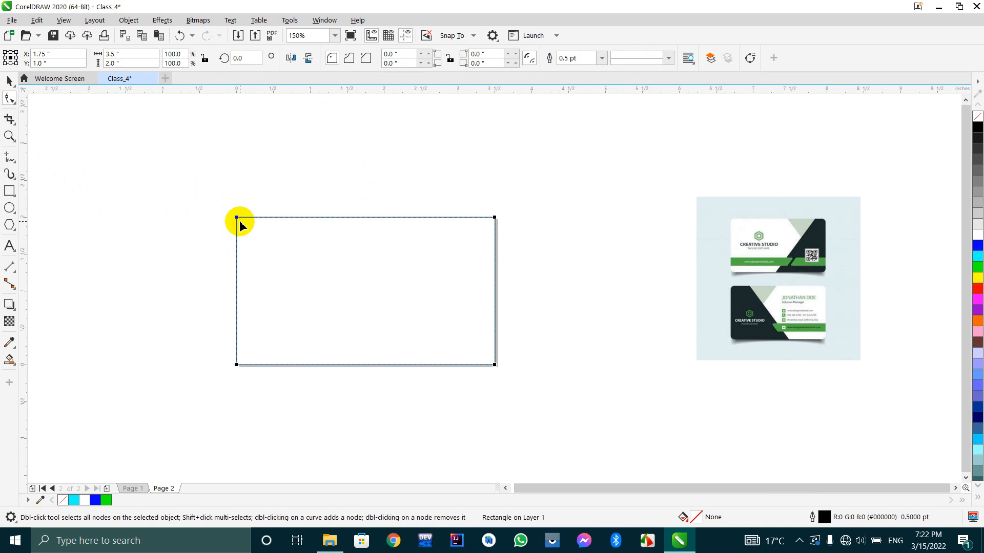
left_click_drag(237, 218, 554, 338)
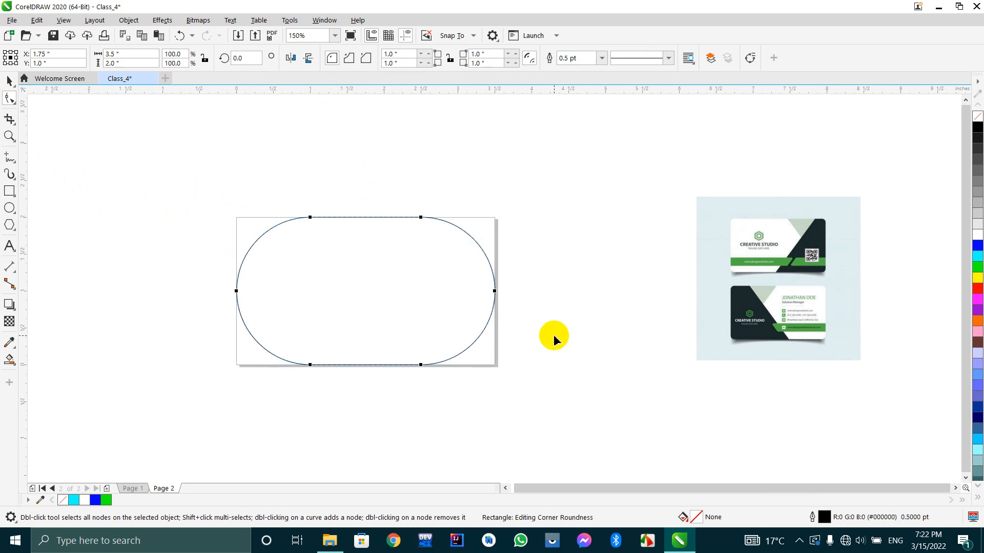
key("ctrl+z")
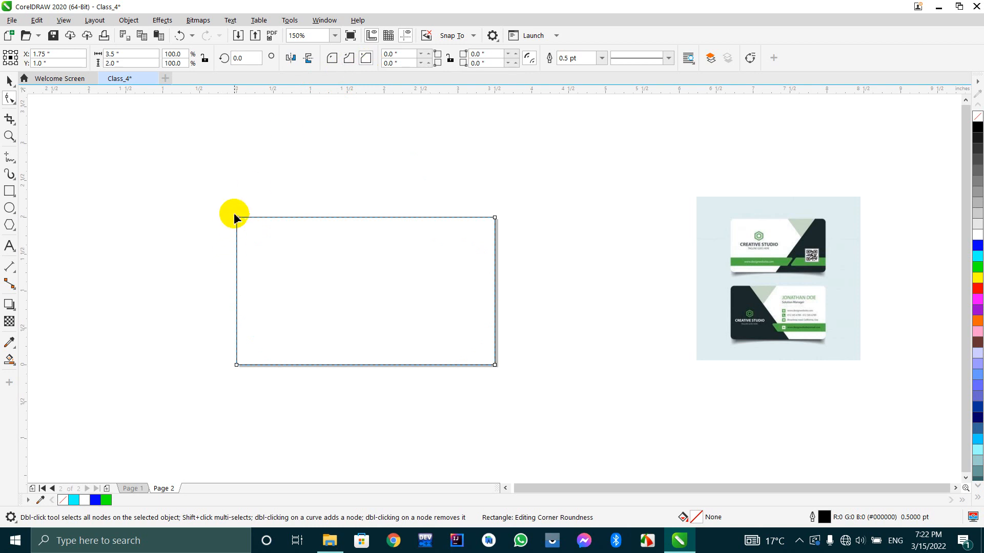
left_click_drag(235, 226, 419, 362)
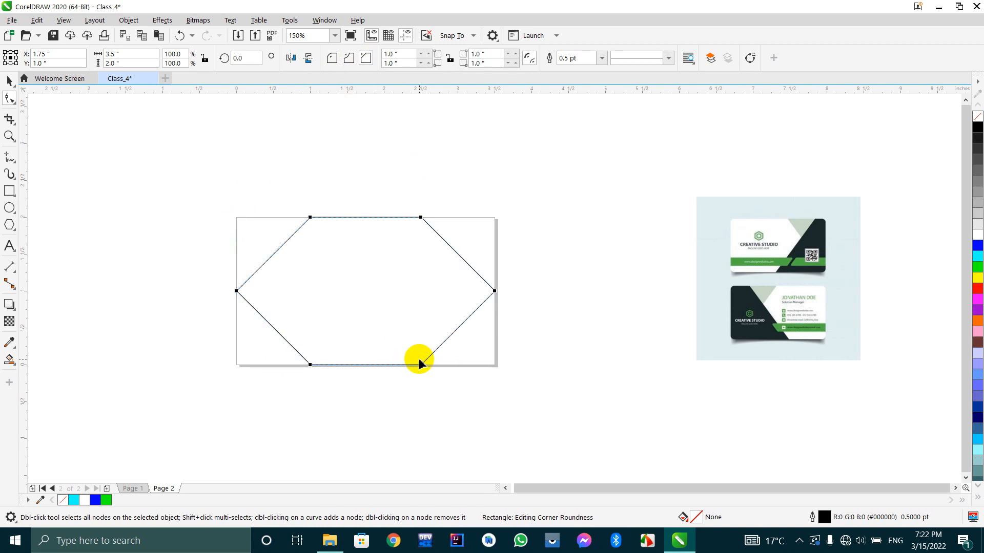
key("ctrl+z")
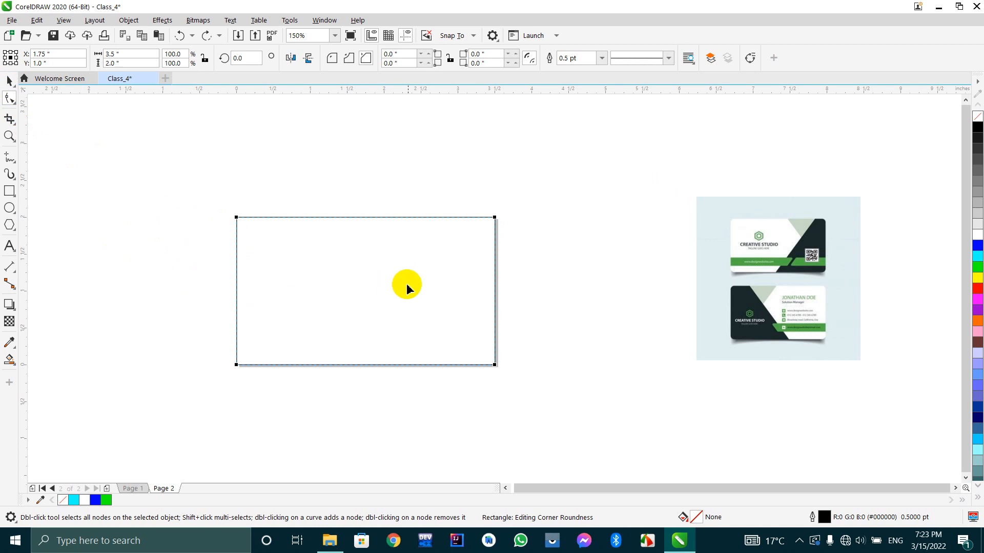
Try converting the page-frame rectangle to curves, undo the conversion and deselect the rectangle.
left_click(748, 59)
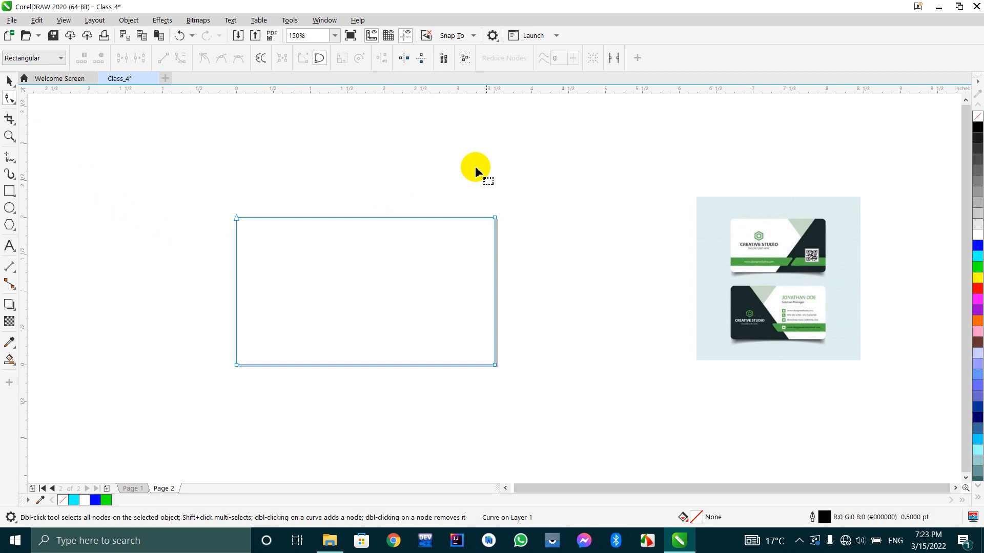
key("ctrl+z")
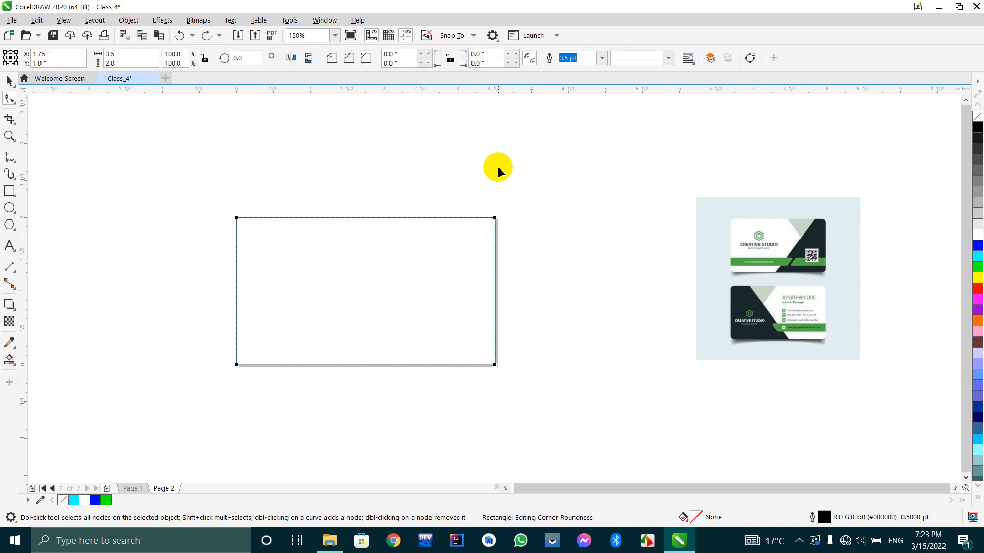
left_click(10, 82)
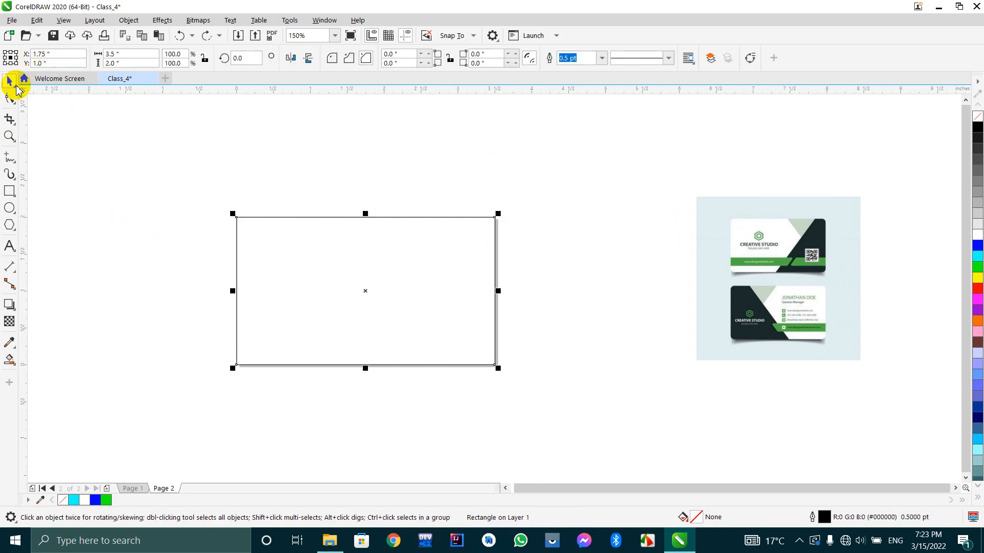
left_click(138, 153)
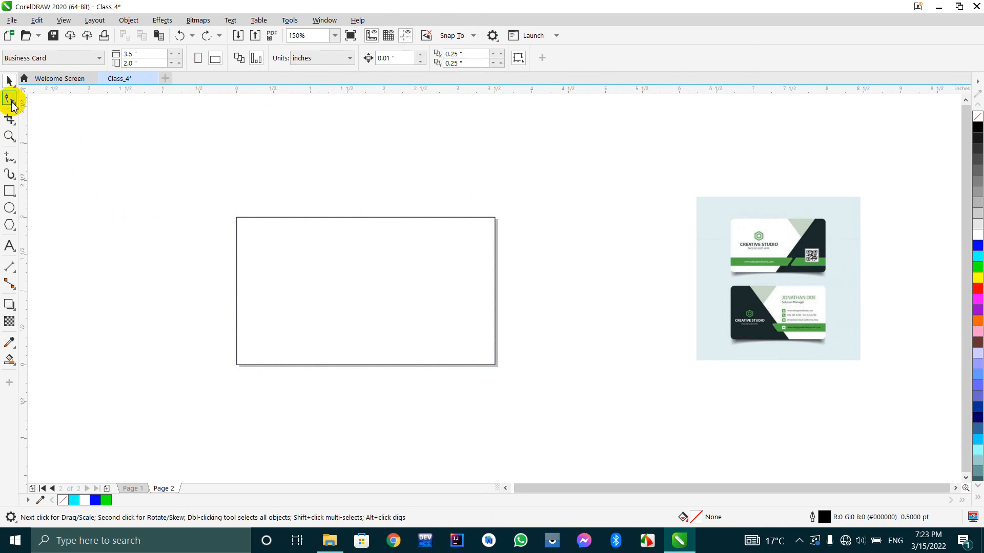
Compare how the page-frame rectangle is selected with the Pick tool and with the Shape tool.
left_click(10, 98)
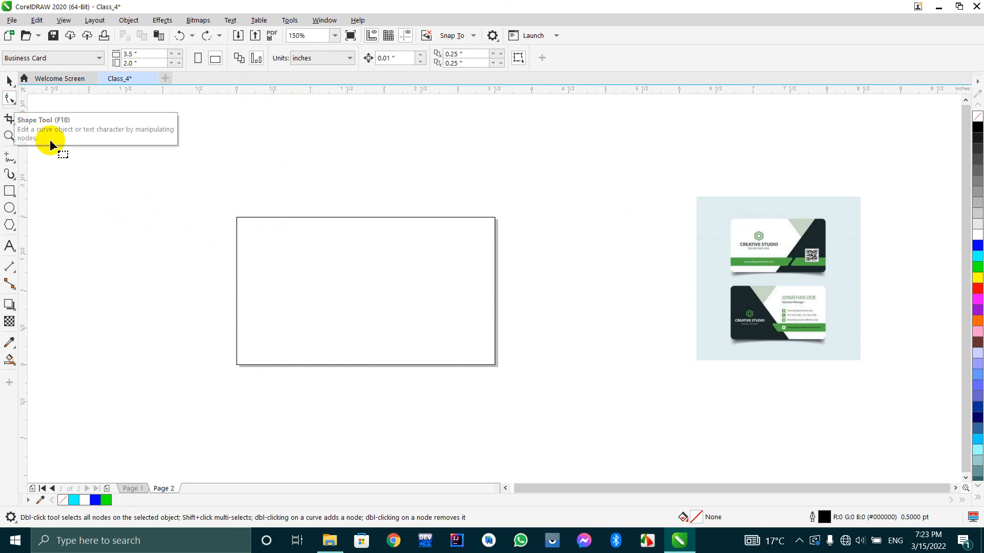
left_click(10, 80)
left_click(289, 266)
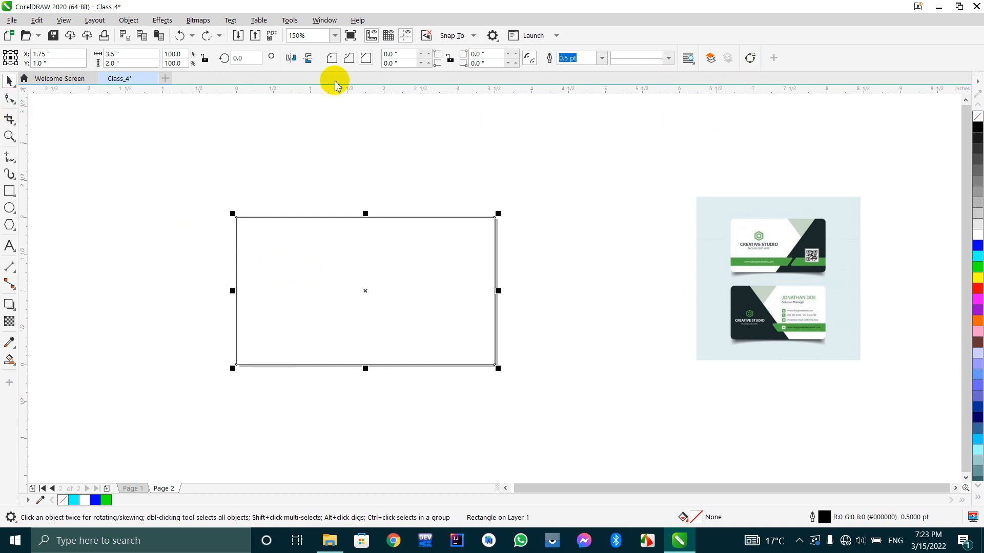
left_click(7, 105)
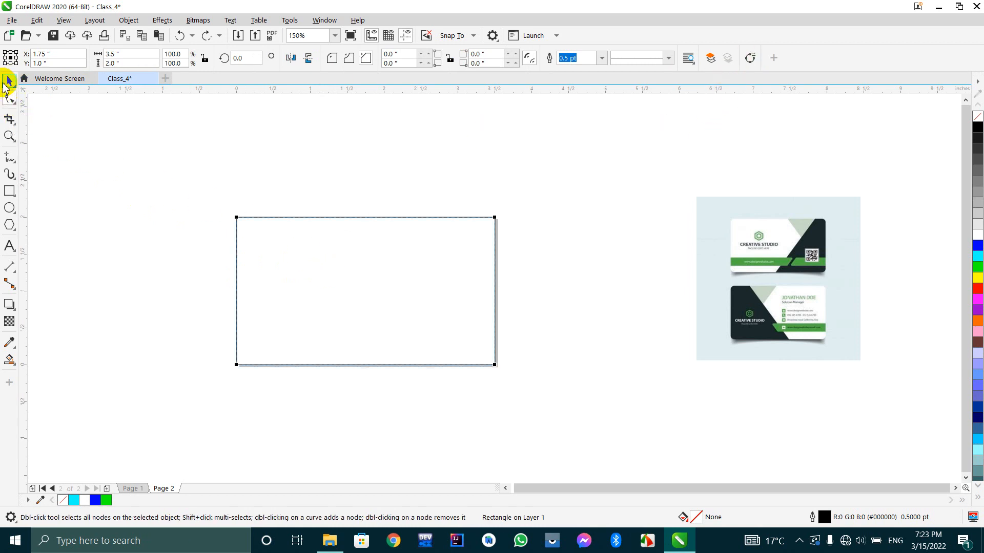
left_click(6, 83)
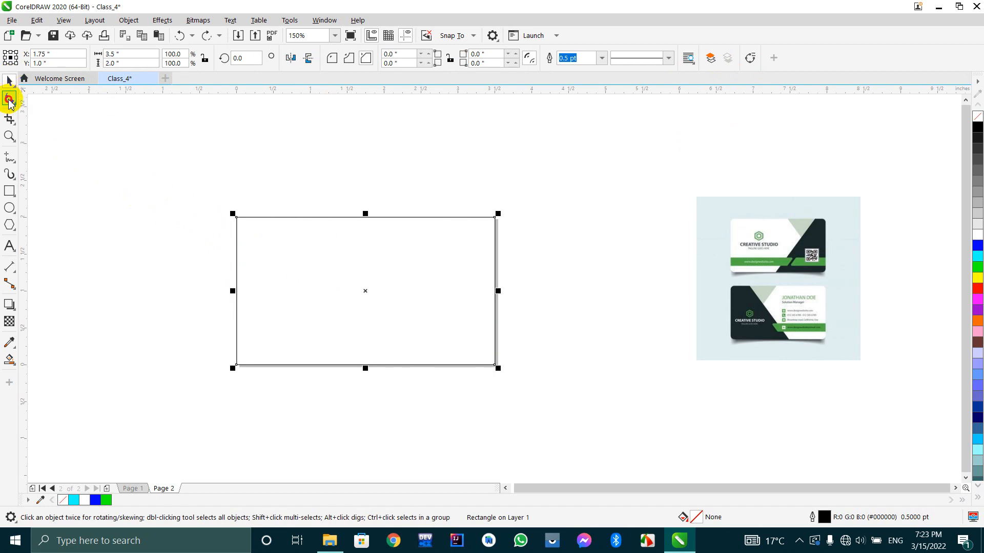
Convert the page-frame rectangle to curves with the Shape tool active.
left_click(10, 102)
left_click(750, 59)
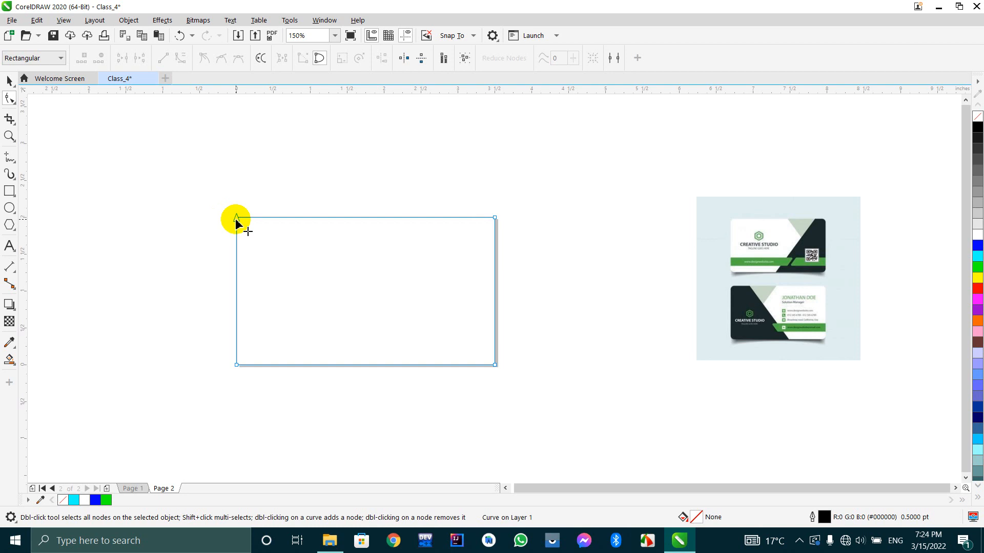
Select individual corner nodes of the converted rectangle in turn: upper-left, upper-right and lower-right.
left_click(236, 219)
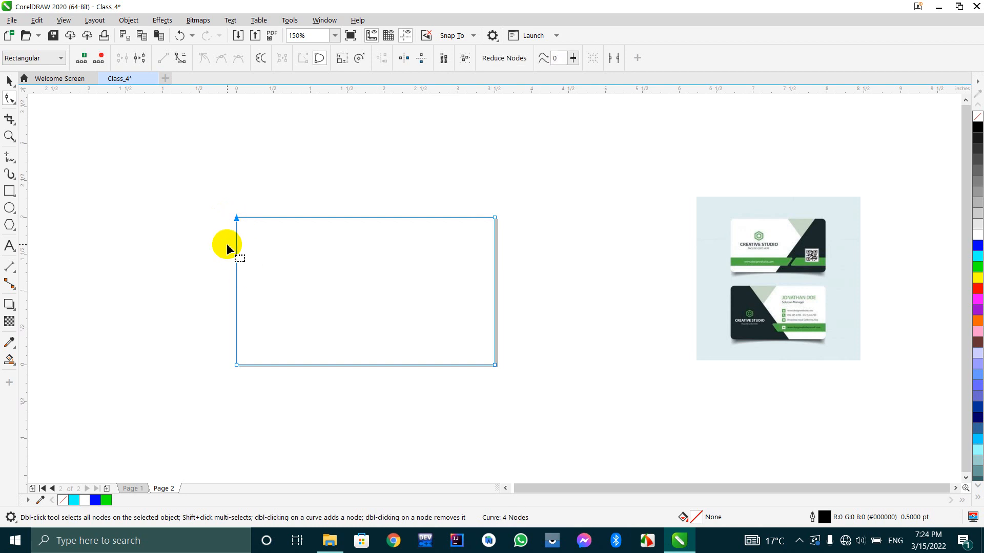
left_click_drag(187, 195, 283, 305)
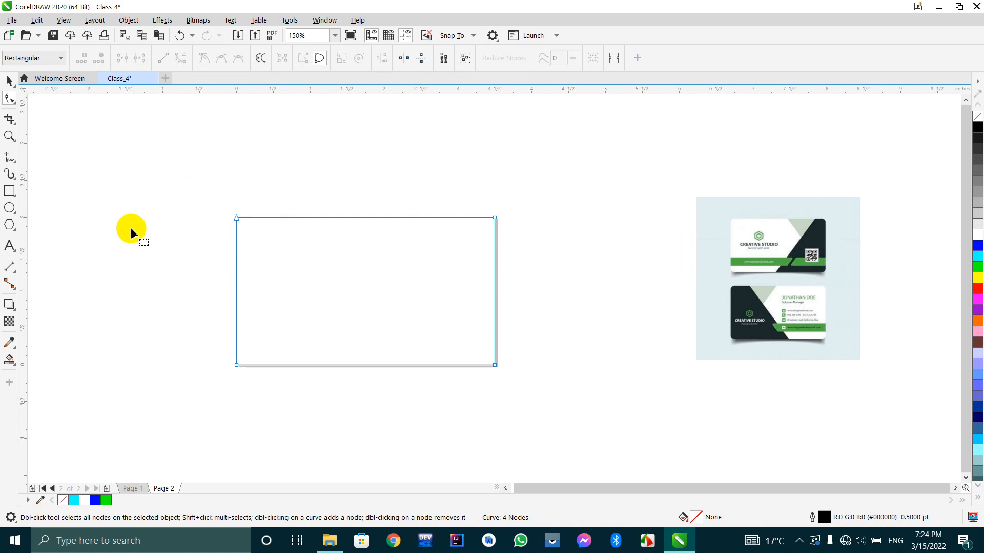
left_click_drag(191, 193, 250, 236)
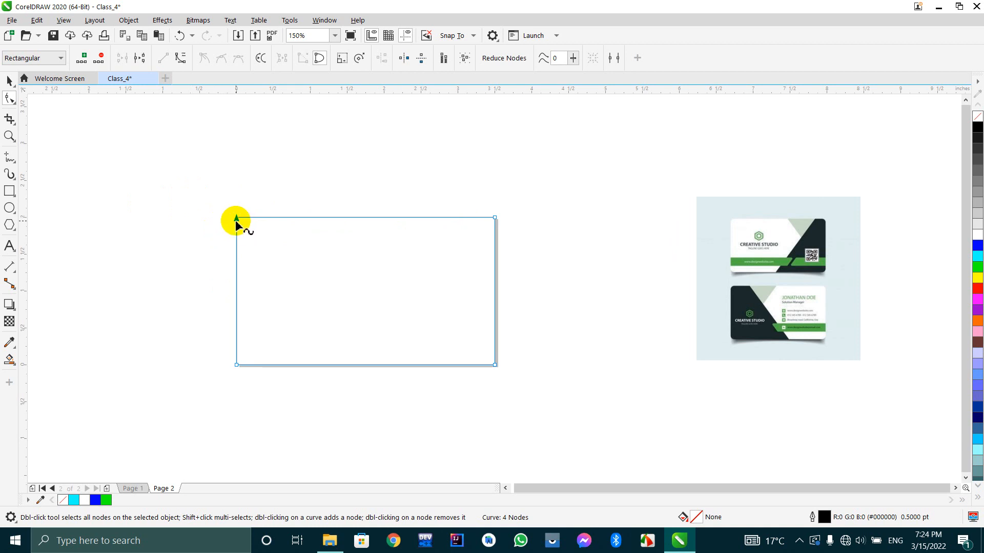
left_click_drag(459, 191, 511, 264)
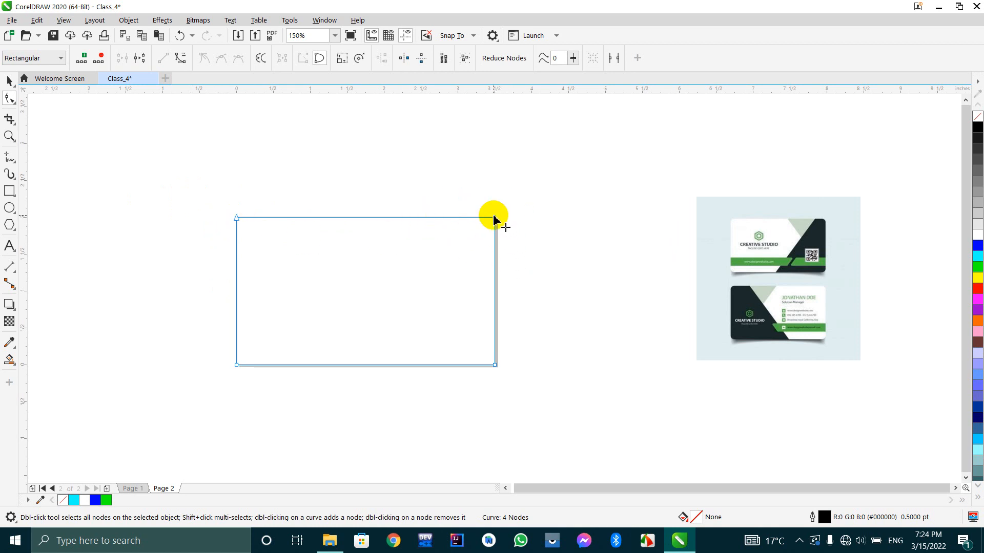
left_click_drag(510, 350, 418, 447)
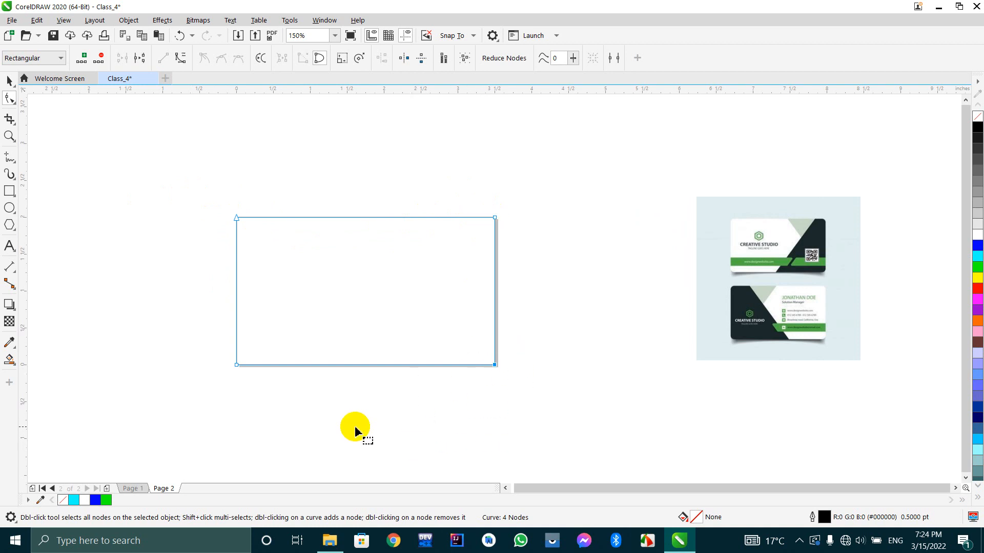
Marquee-select the rectangle's lower-left corner node, and try lassoing its opposite corner nodes with the node selection mode set to Freehand.
left_click_drag(182, 338, 348, 422)
left_click_drag(265, 326, 341, 420)
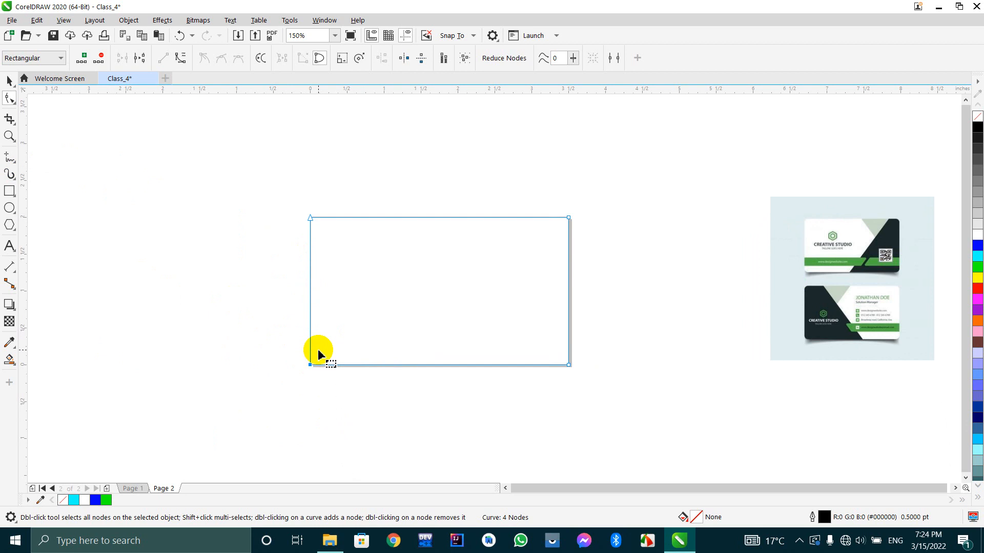
left_click(60, 58)
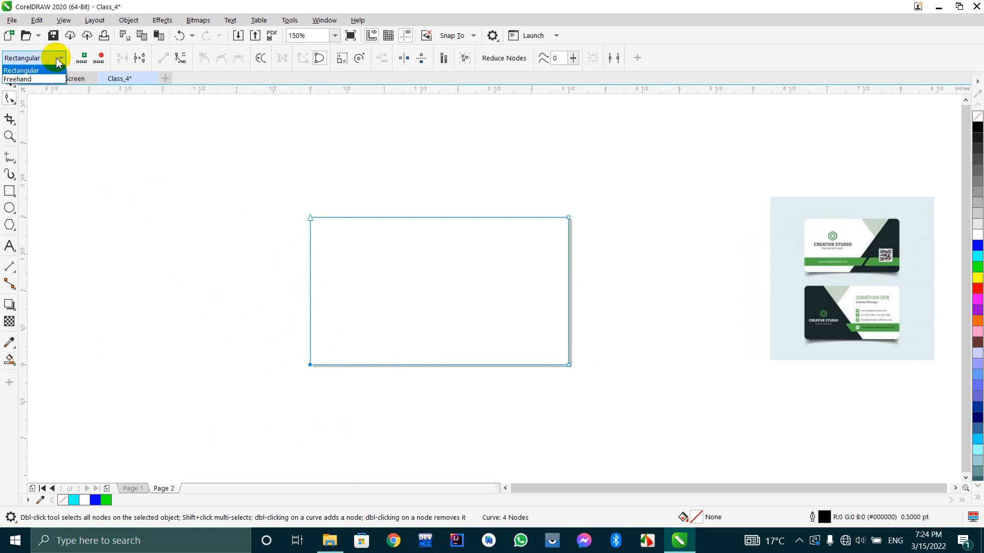
left_click(25, 79)
left_click(308, 202)
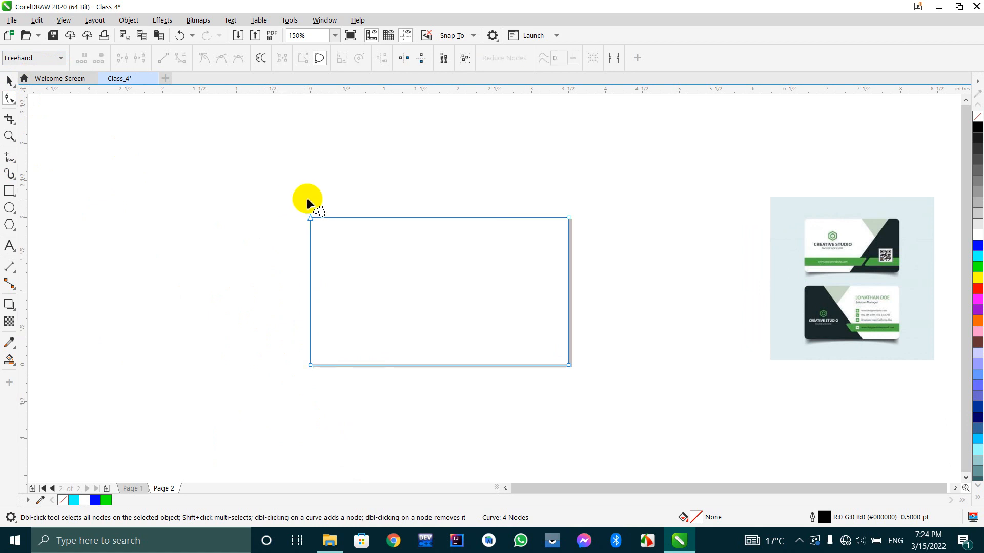
mouse_move(308, 202)
left_mouse_down()
mouse_move(290, 193)
mouse_move(267, 221)
mouse_move(274, 262)
mouse_move(308, 270)
mouse_move(391, 247)
mouse_move(527, 279)
mouse_move(575, 306)
mouse_move(594, 372)
mouse_move(581, 408)
left_mouse_up()
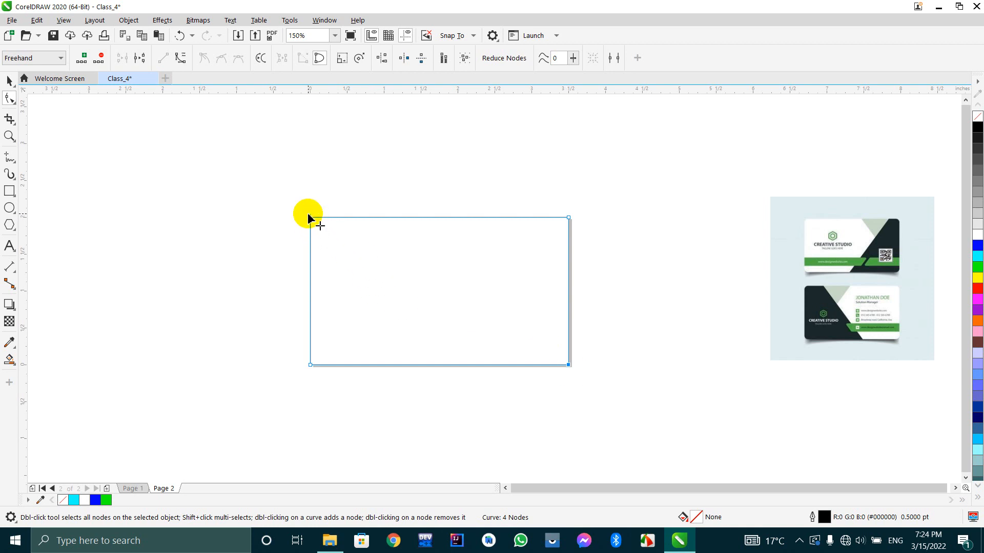
Try moving the upper-left and lower-right nodes together and the upper-right node alone, undoing each move.
left_click_drag(308, 216, 507, 287)
key("Escape")
scroll(439, 279, "down", 2)
scroll(490, 308, "up", 2)
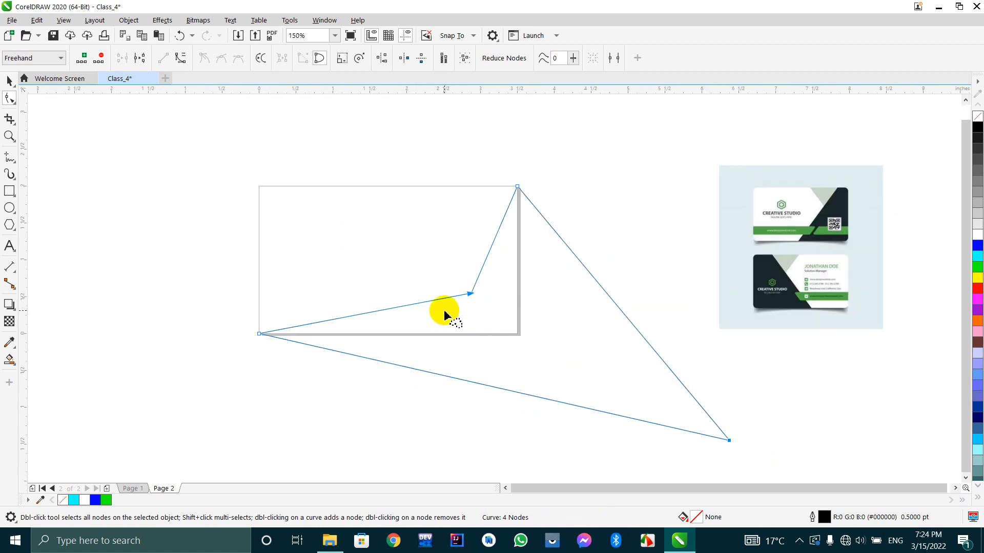
key("ctrl+z")
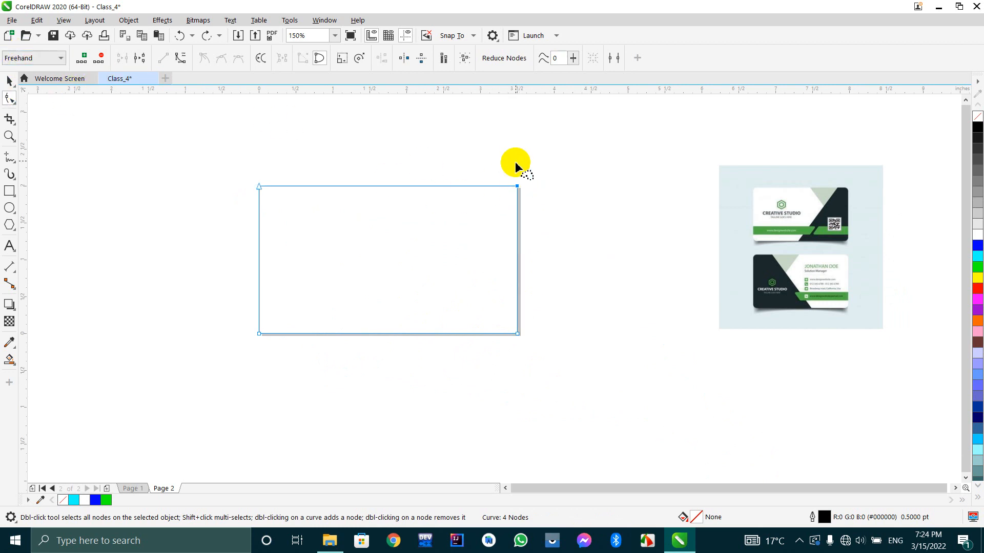
mouse_move(515, 157)
left_mouse_down()
mouse_move(514, 226)
mouse_move(533, 161)
mouse_move(431, 208)
left_mouse_up()
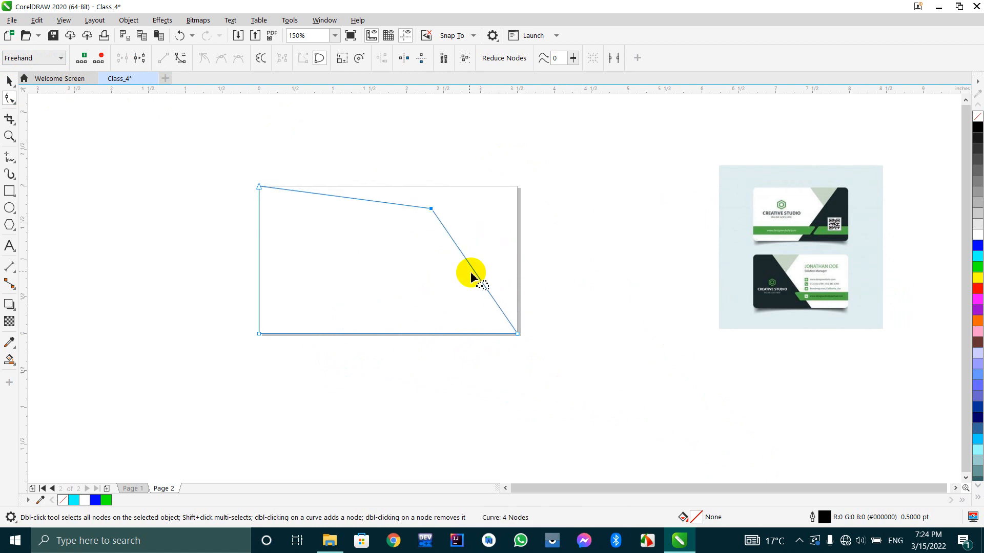
key("ctrl+z")
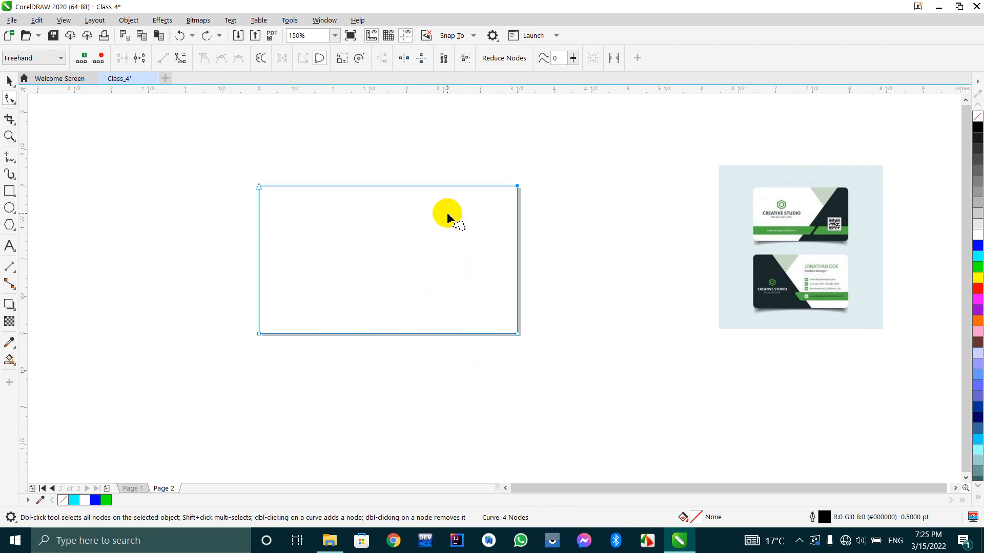
Set the node selection mode to Rectangular, and try moving the rectangle's upper-left node inward before undoing that move.
left_click(31, 57)
left_click(21, 68)
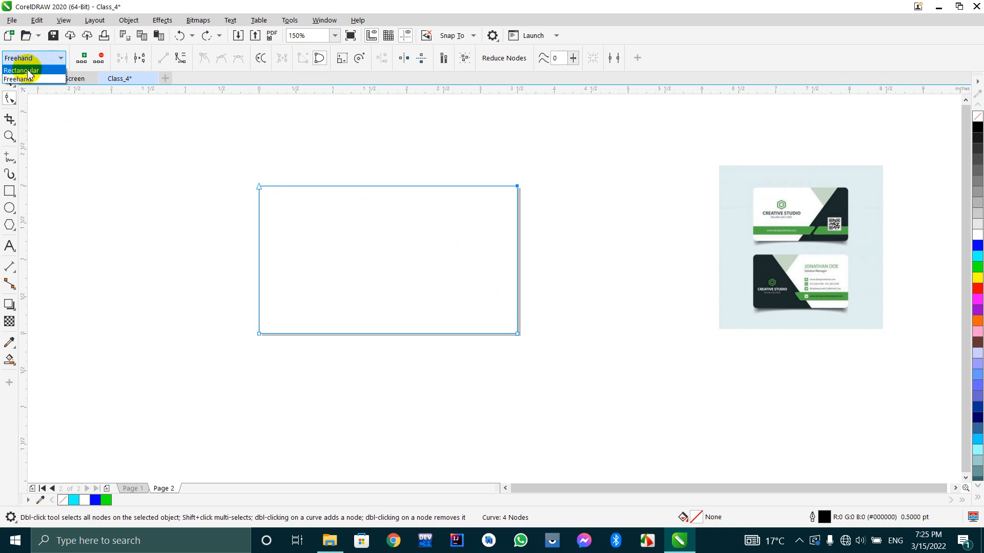
left_click_drag(214, 165, 417, 281)
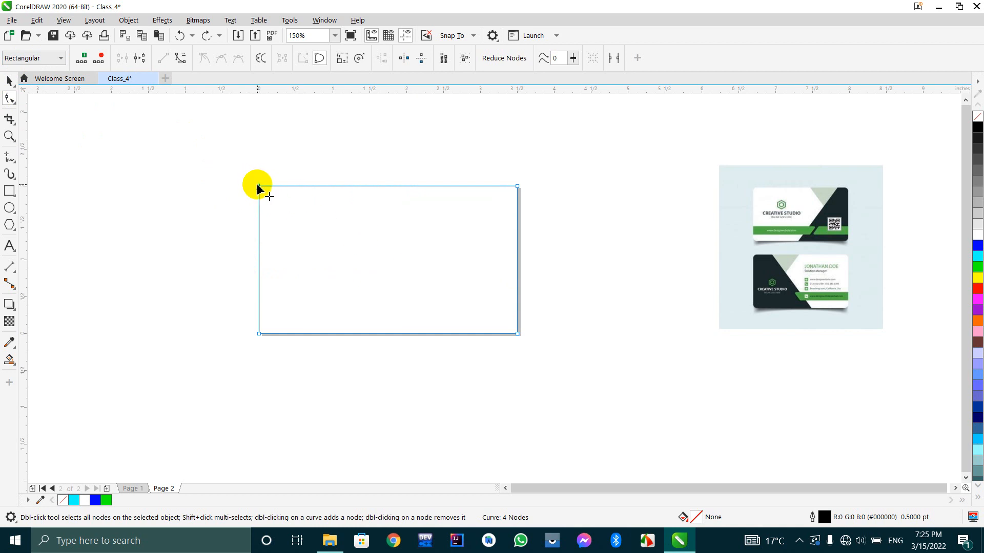
left_click_drag(257, 186, 316, 222)
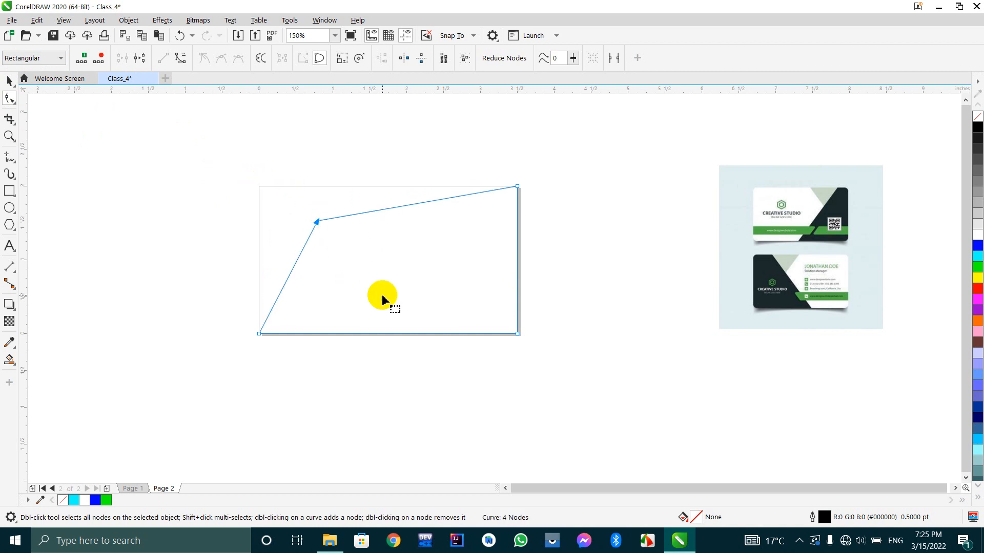
key("ctrl+z")
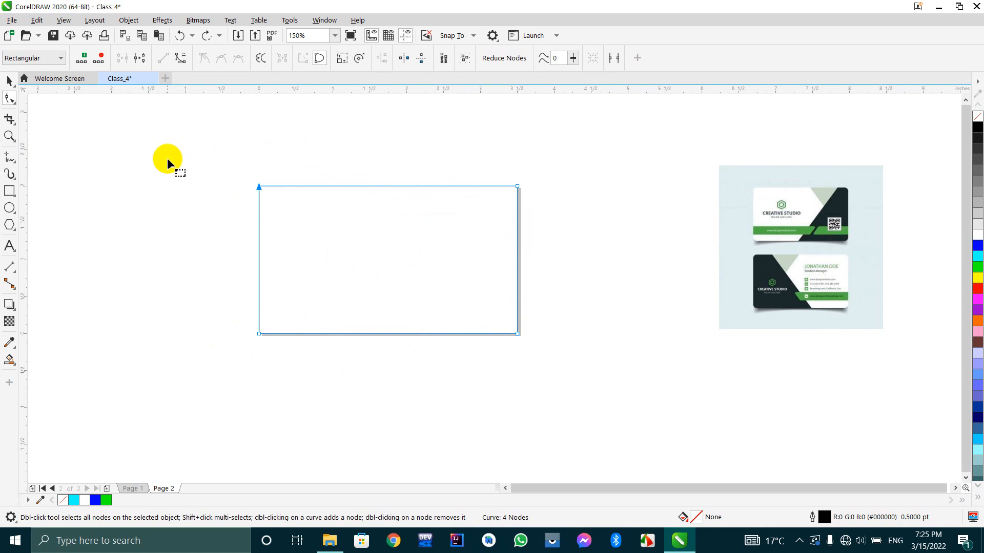
Deselect the corner nodes and add a new node just short of the middle of the rectangle's top edge.
left_click_drag(162, 150, 209, 308)
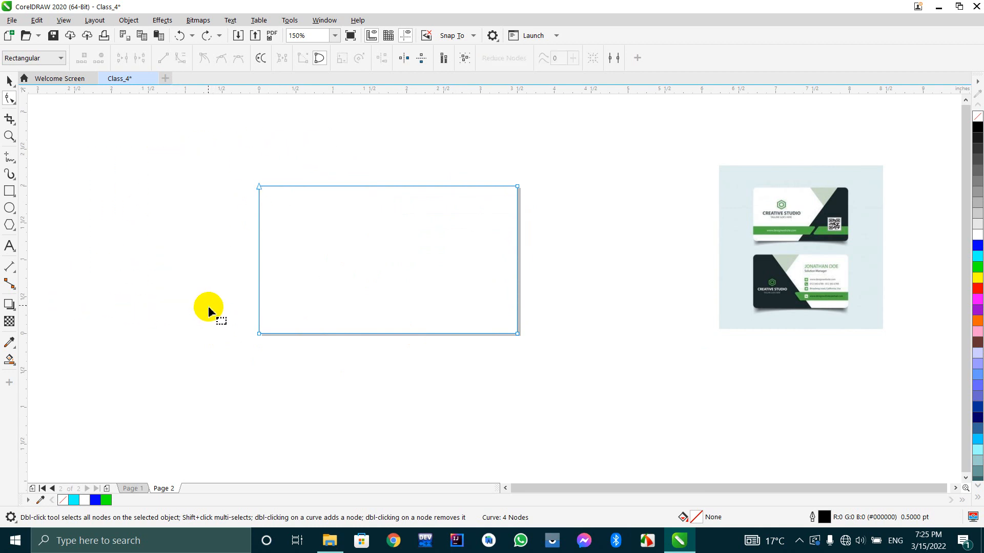
left_click_drag(234, 180, 144, 279)
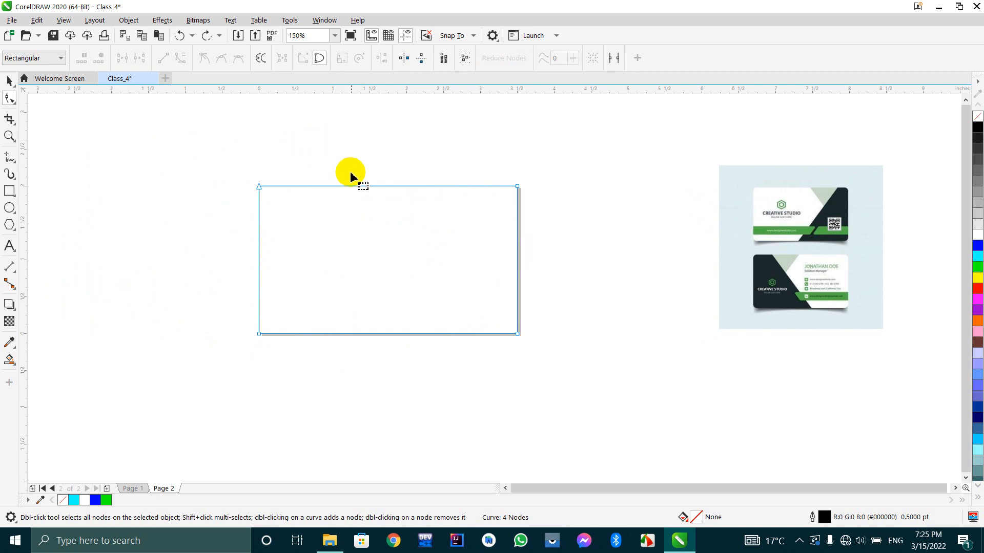
left_click(374, 186)
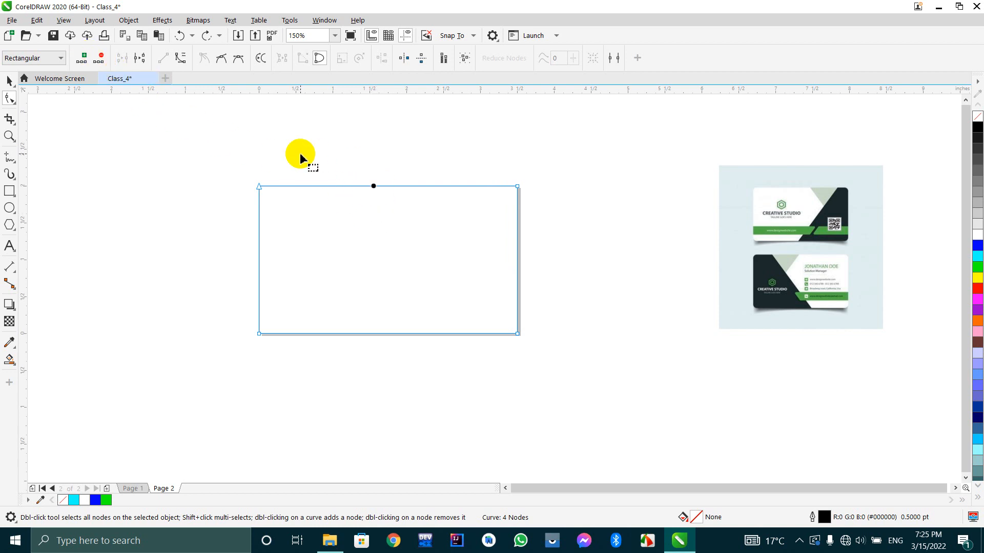
left_click(393, 195)
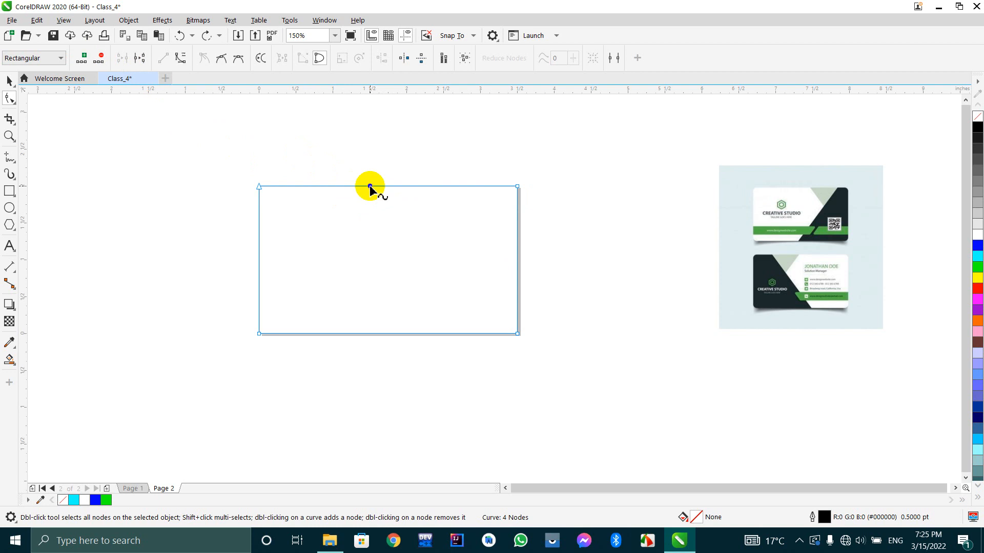
left_click(81, 59)
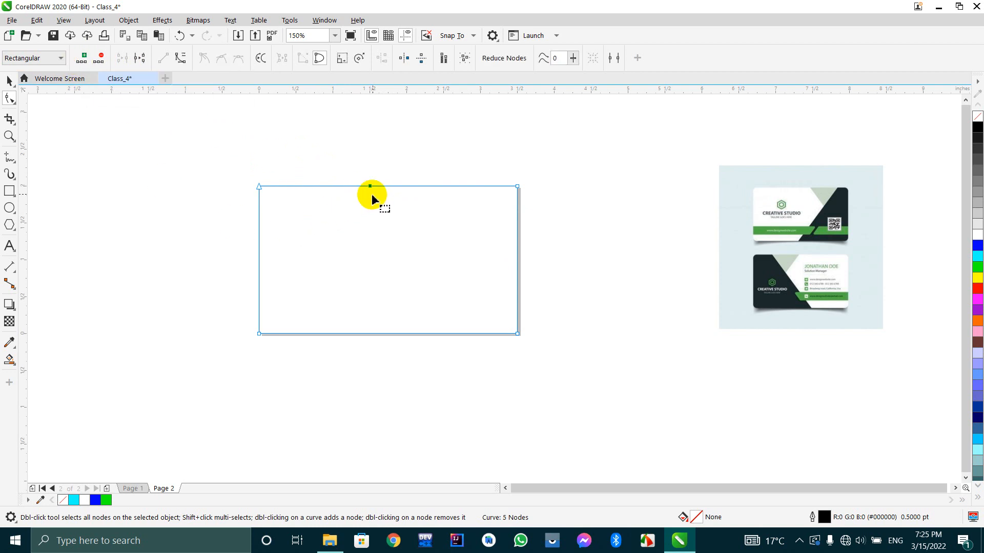
scroll(385, 178, "up", 2)
left_click(377, 193)
scroll(378, 193, "down", 2)
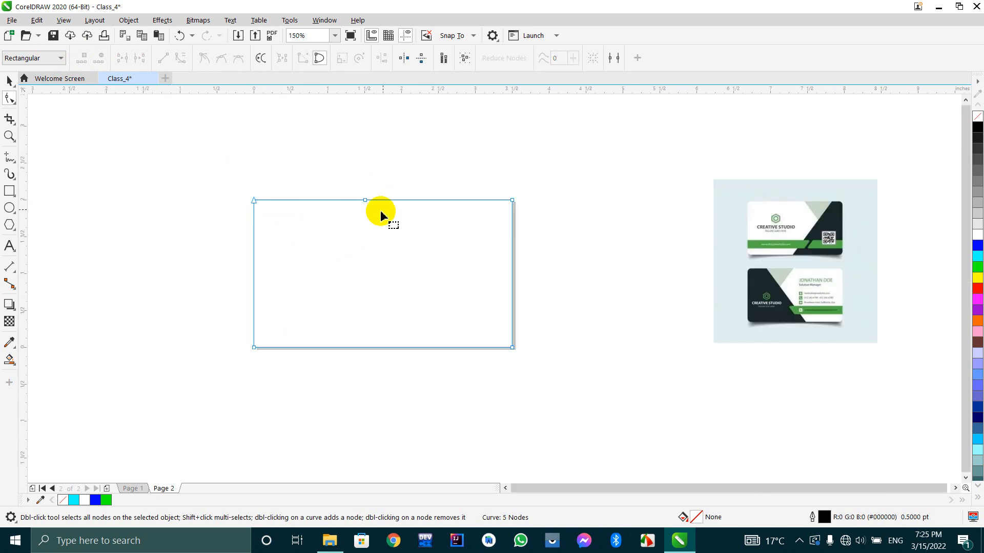
Try pulling the added top-edge node down into a V-shaped notch and back up, and undo these moves.
left_click_drag(364, 201, 388, 295)
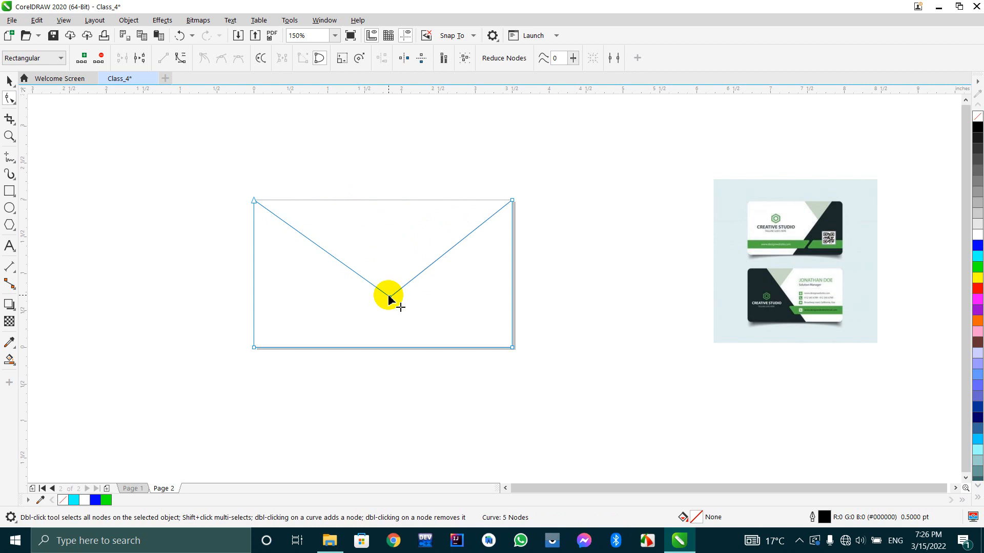
left_click_drag(388, 296, 385, 298)
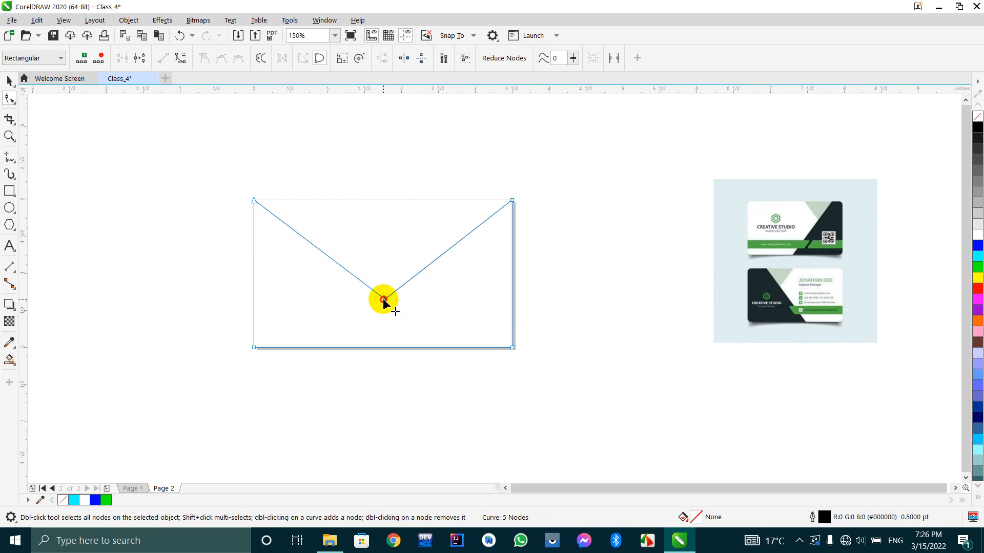
left_click_drag(383, 300, 386, 198)
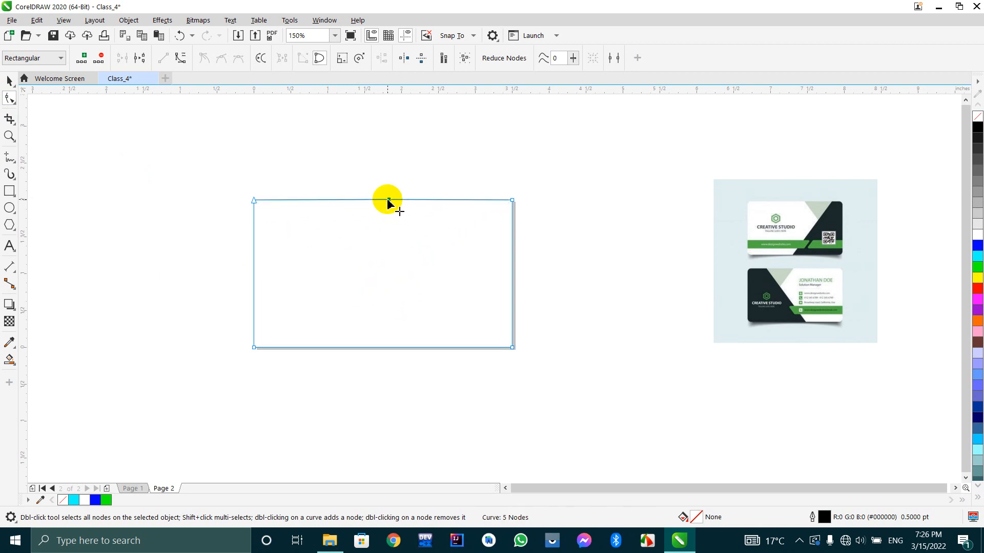
key("ctrl+z")
key("ctrl+z")
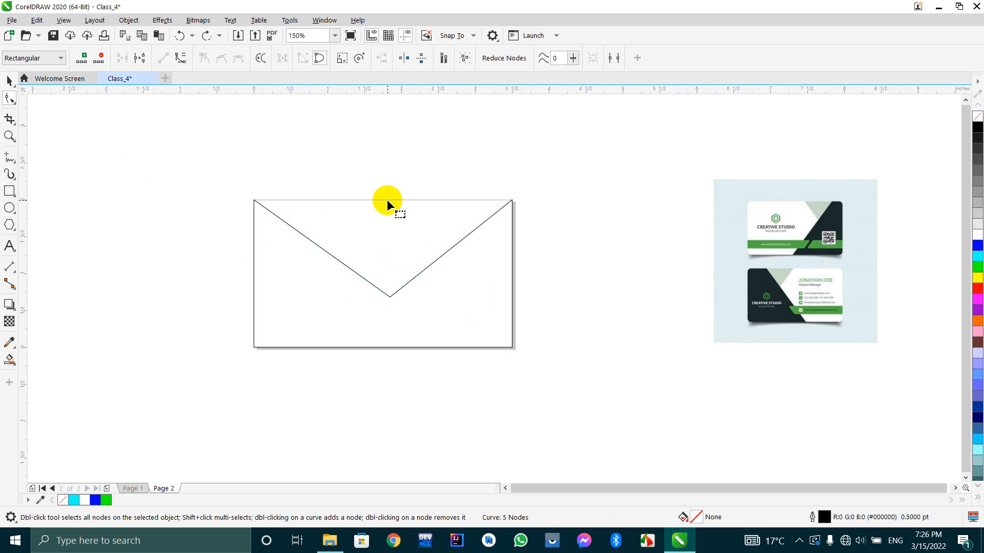
key("ctrl+z")
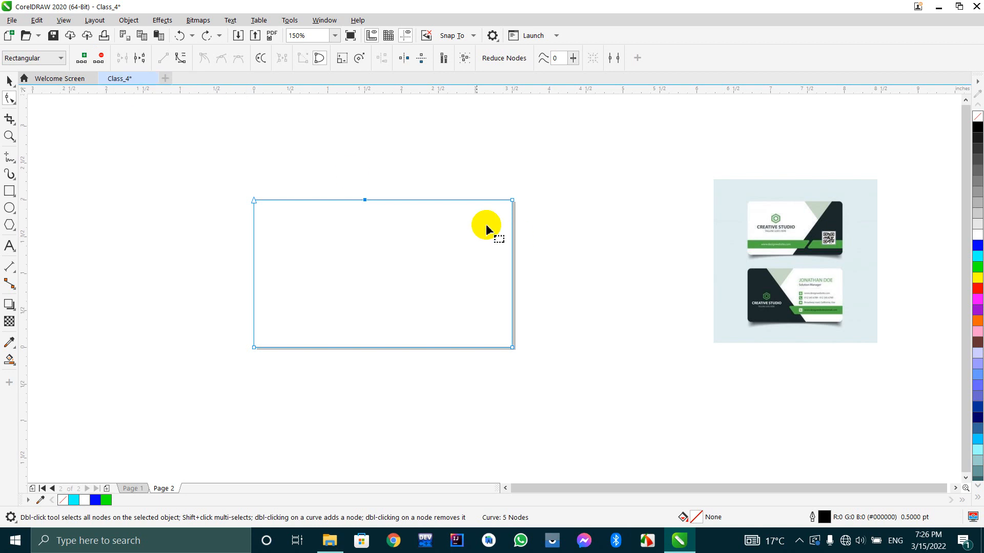
Select the added node on the rectangle's top edge and delete it.
left_click_drag(329, 173, 387, 253)
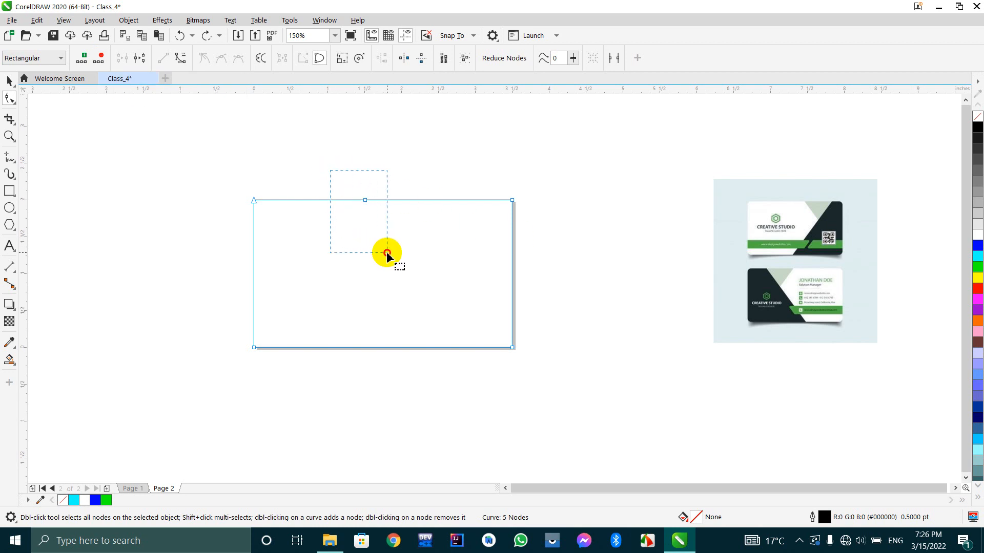
left_click(99, 58)
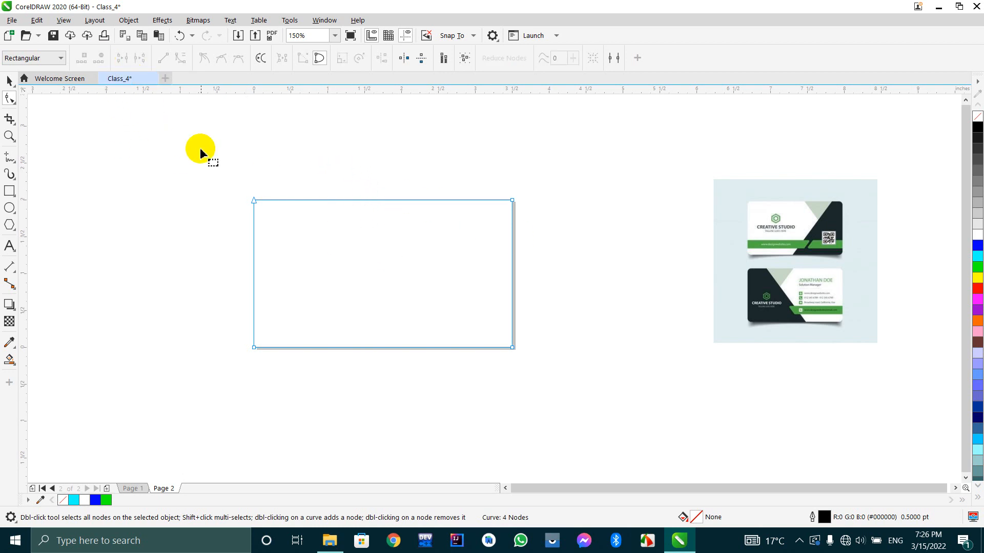
Pick a point slightly left of the middle of the rectangle's top edge and add a node there.
left_click(366, 200)
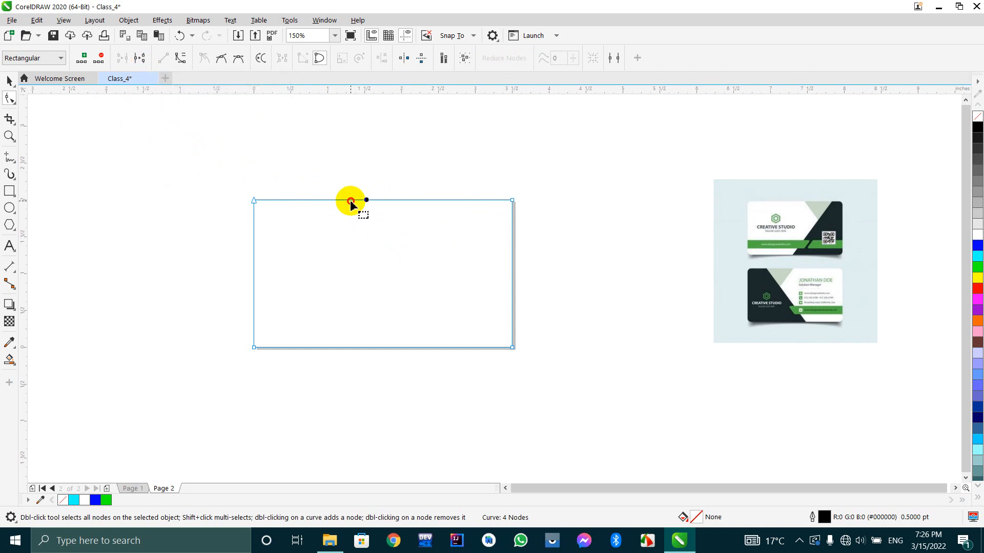
left_click(351, 200)
left_click(362, 200)
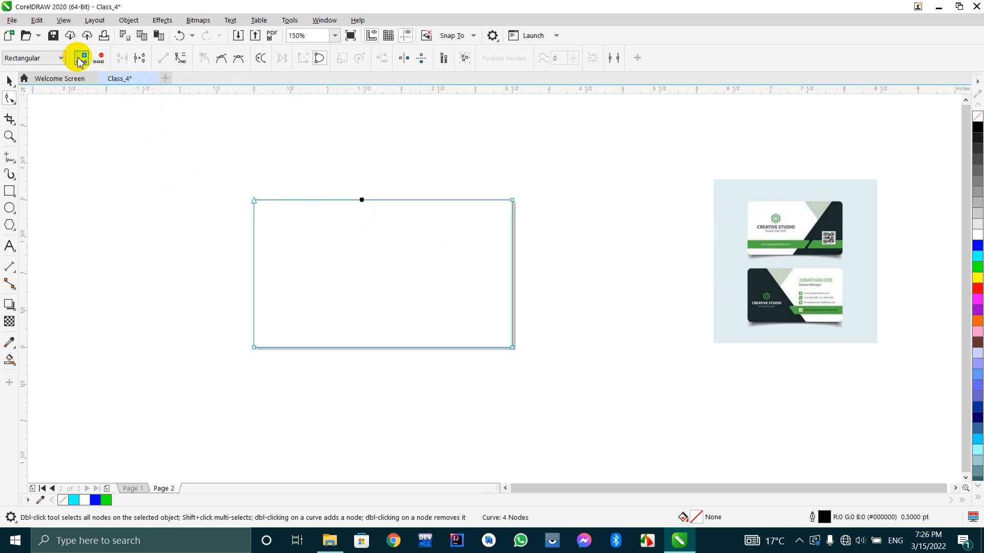
left_click(81, 58)
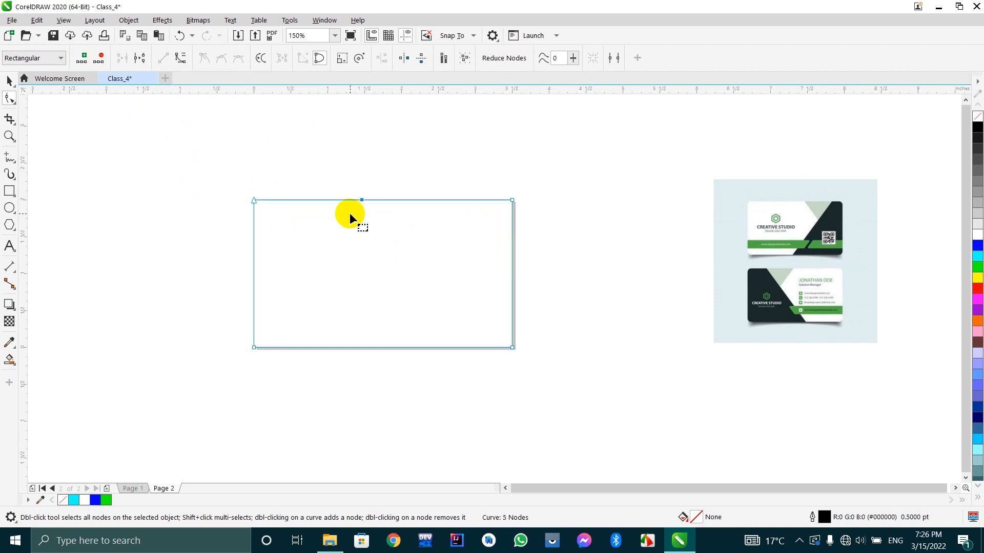
Convert the top-edge segment left of the new node to a curve and bend it into an S-shaped wave with its control handles.
left_click(177, 58)
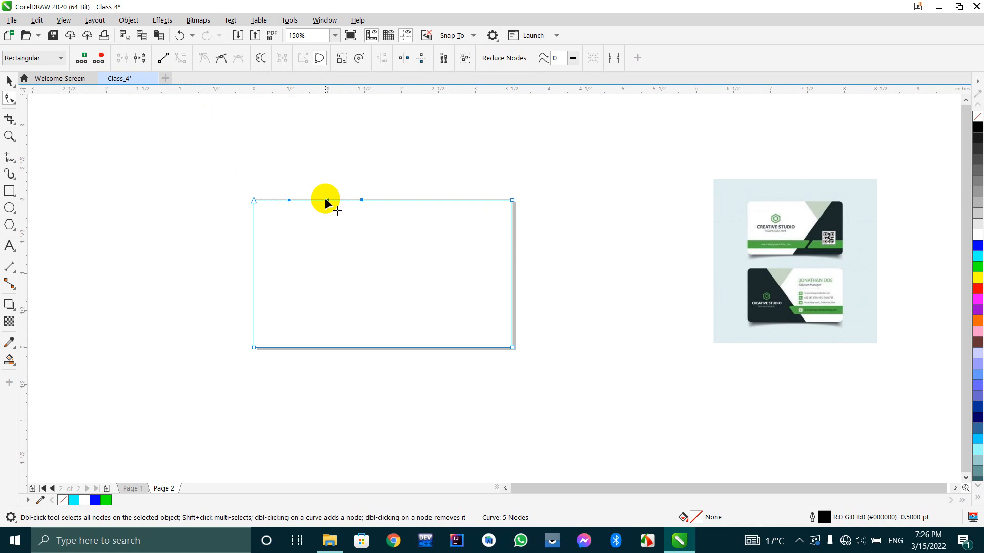
scroll(327, 204, "up", 2)
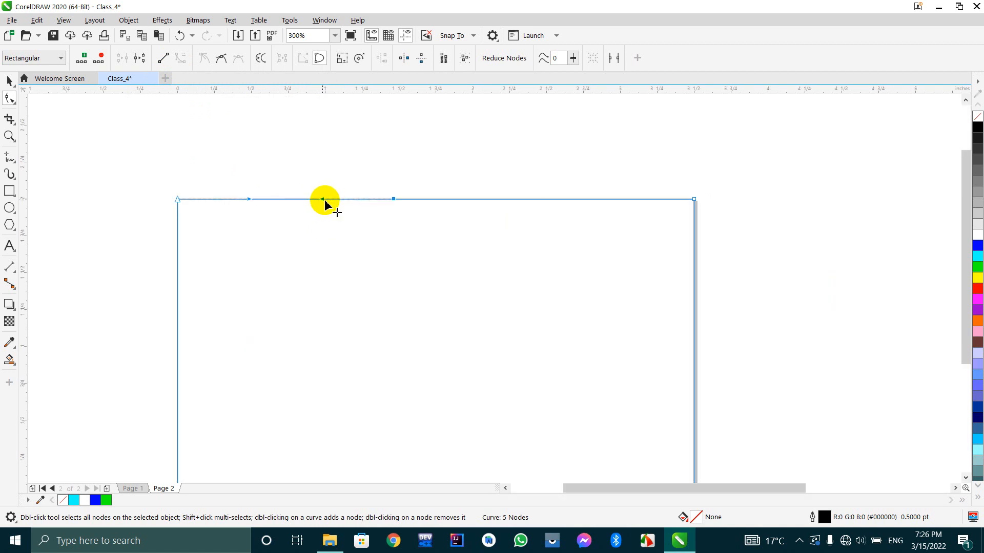
scroll(302, 189, "up", 1)
scroll(338, 198, "down", 1)
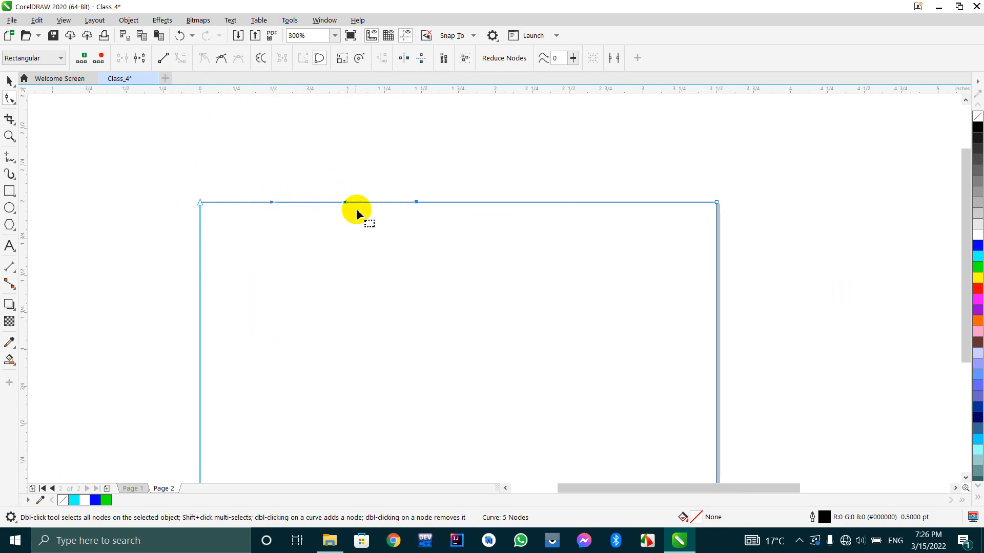
left_click_drag(343, 202, 273, 325)
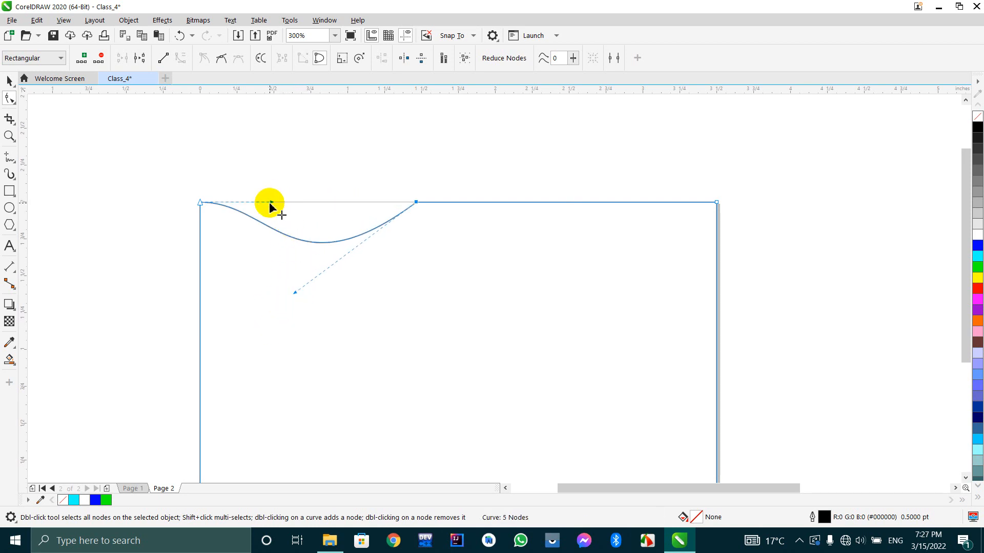
left_click_drag(270, 202, 290, 161)
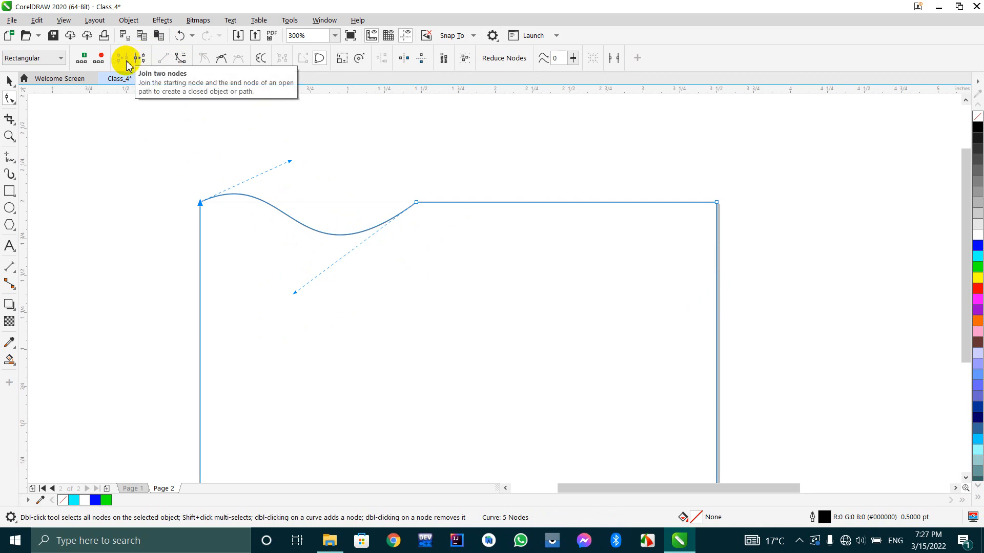
Select the top-edge node where the wave meets the straight segment and break the curve there.
left_click_drag(385, 174, 468, 296)
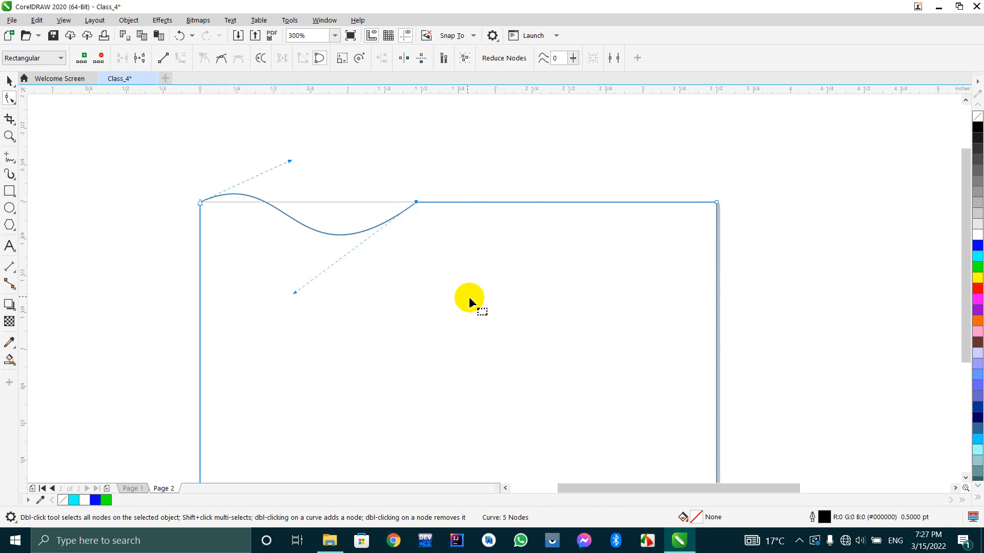
left_click(139, 58)
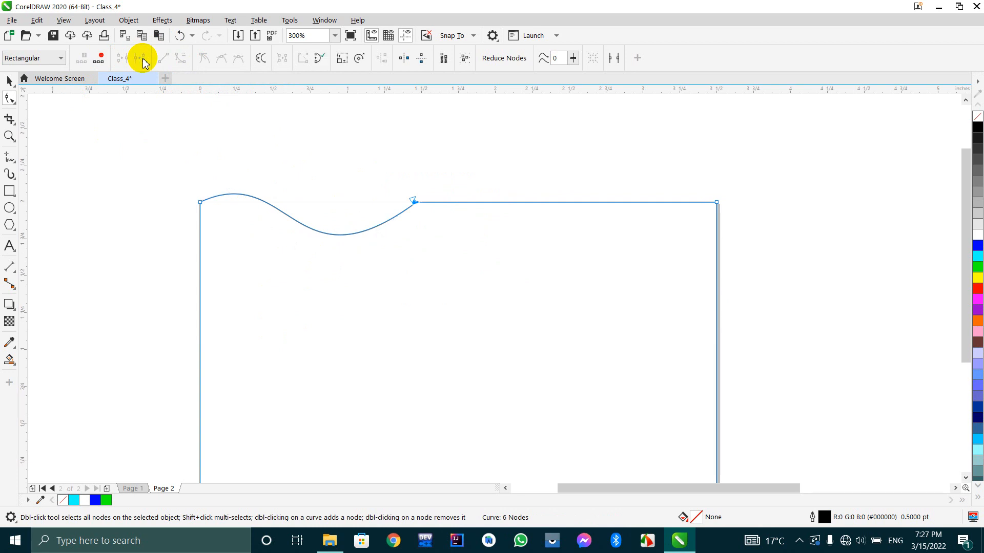
Undo the node break and the S-shaped wave so the rectangle's top edge is straight and closed again.
scroll(415, 201, "up", 3)
scroll(461, 202, "down", 4)
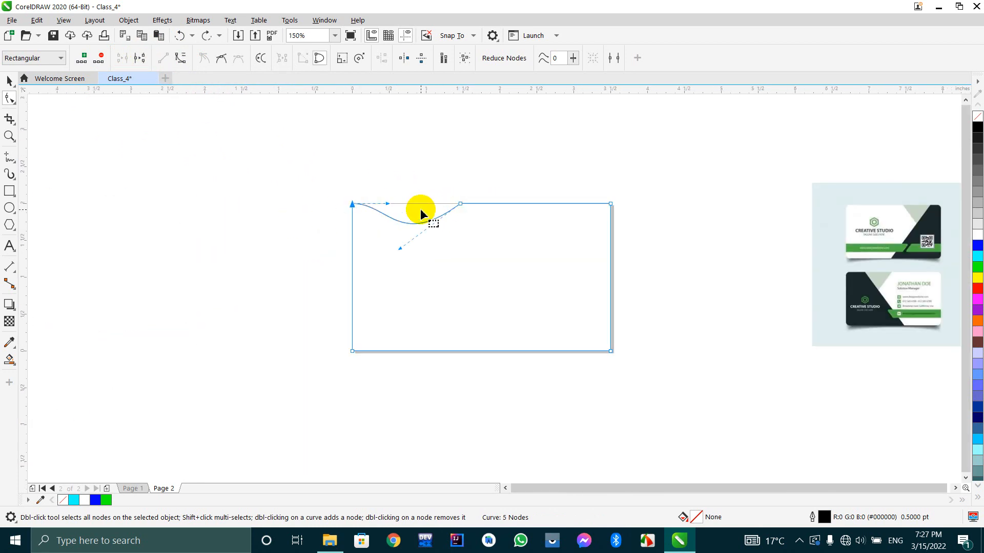
left_click(432, 173)
key("ctrl+z")
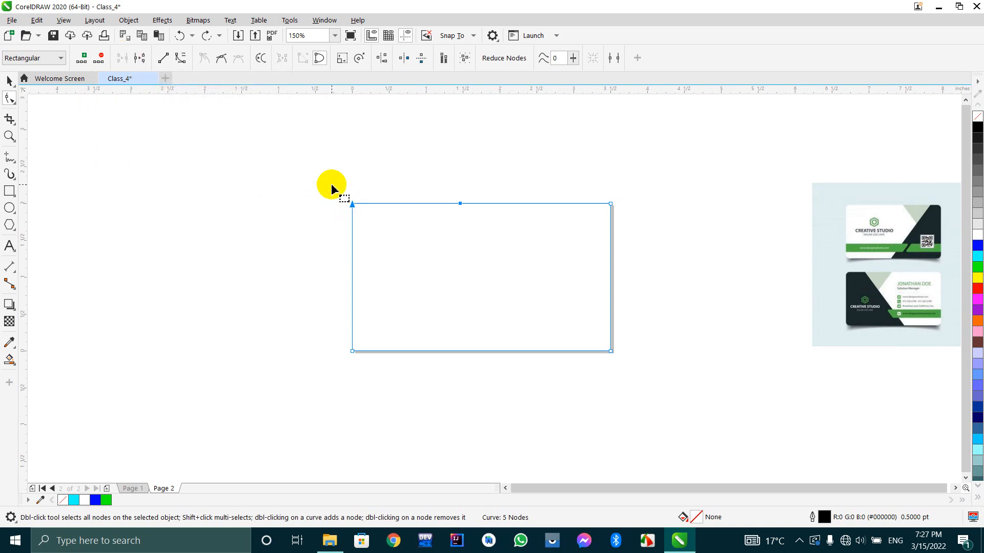
Fill the closed rectangle with blue and change the fill to orange (#FF6600).
left_click(9, 81)
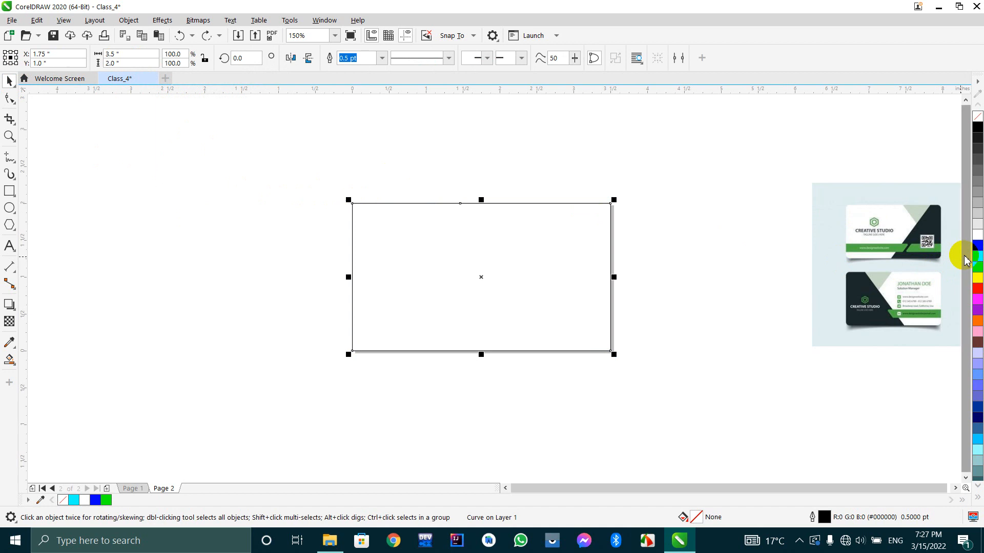
left_click(978, 247)
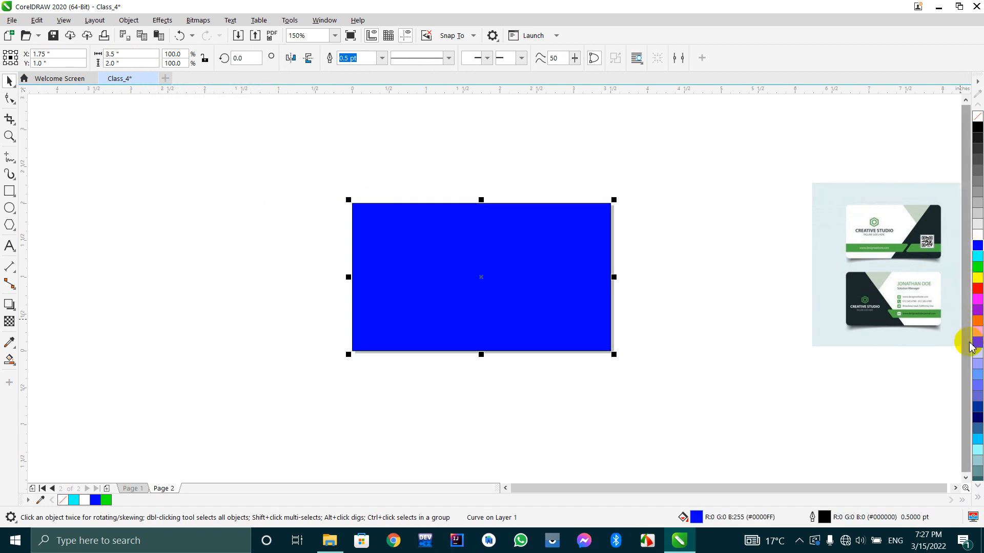
left_click(978, 323)
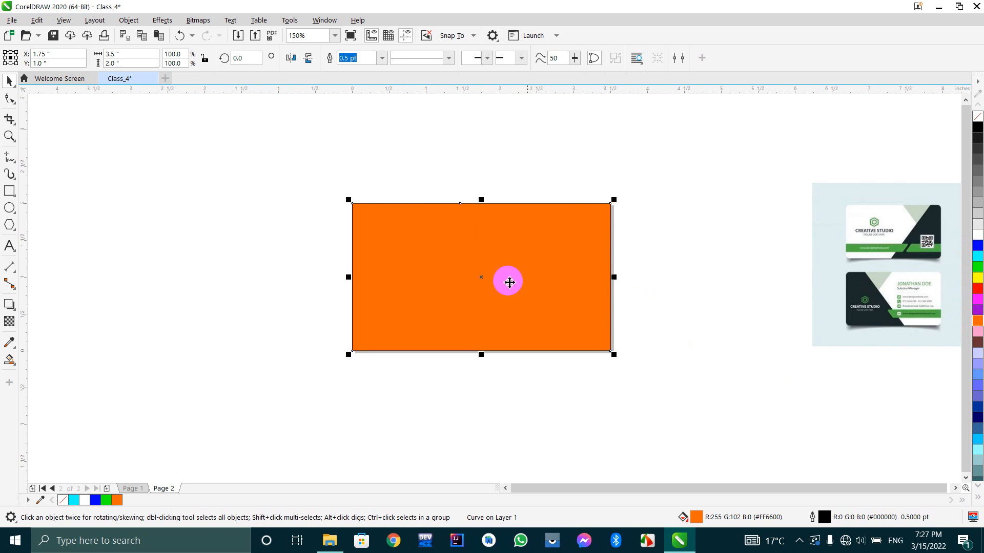
left_click_drag(481, 276, 309, 270)
key("ctrl+z")
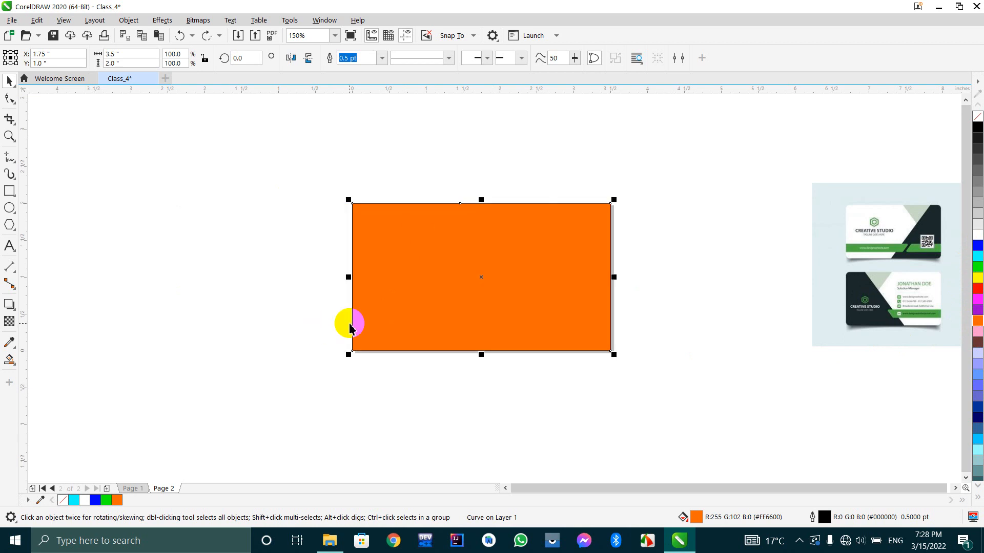
Select the node at the orange rectangle's top-left corner and break the curve there.
left_click(9, 98)
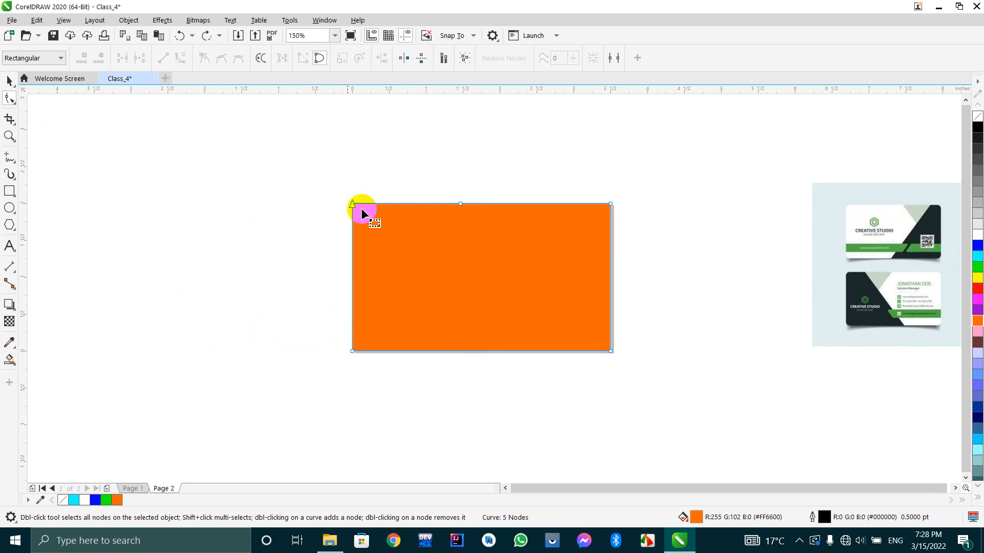
left_click_drag(295, 169, 378, 251)
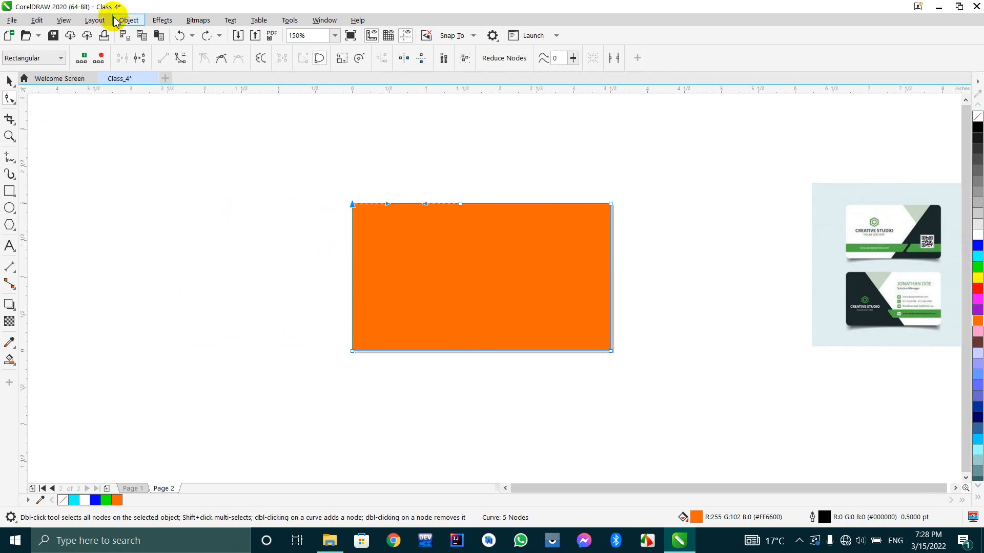
left_click(139, 59)
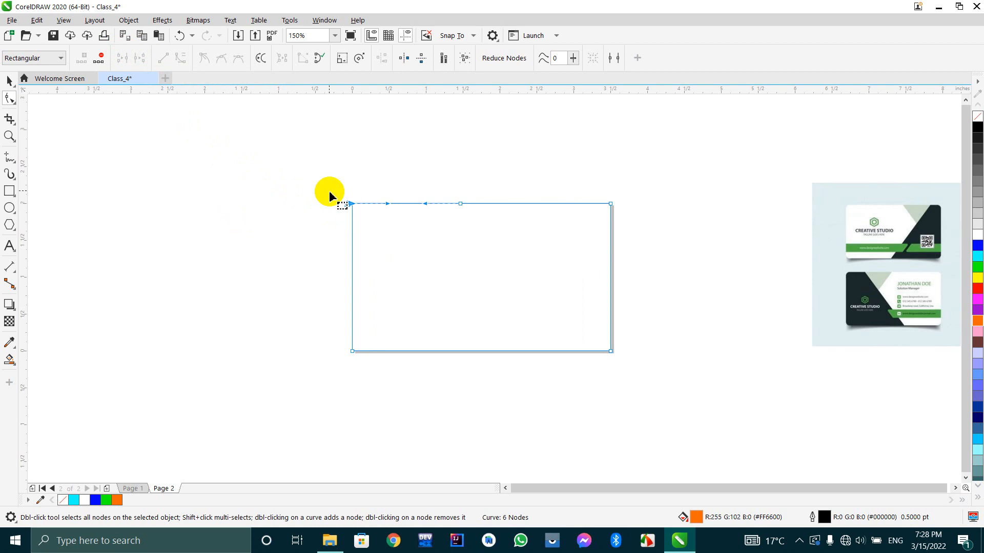
Move the top edge's loose end node about 0.03 in up and to the right, away from the broken top-left corner.
scroll(328, 193, "up", 2)
scroll(422, 303, "up", 2)
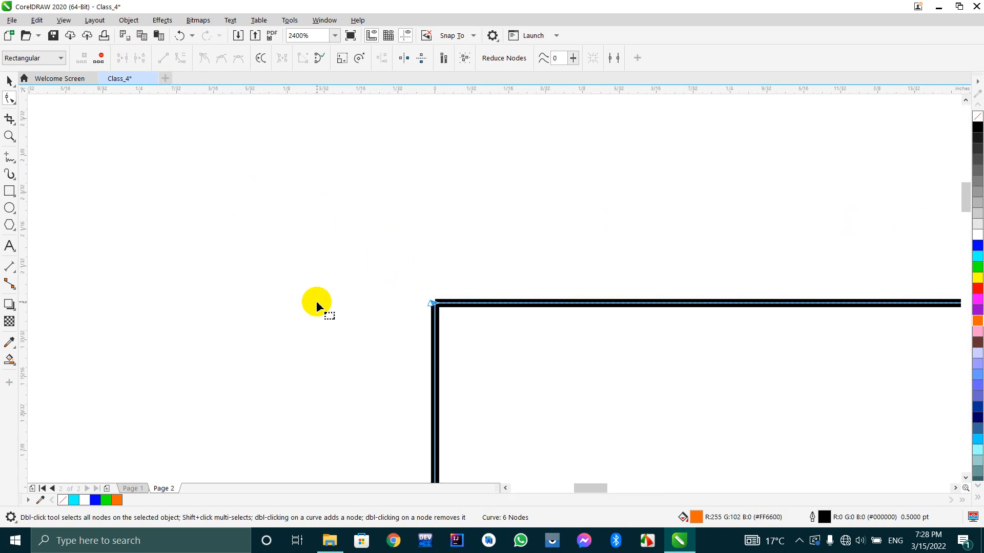
left_click_drag(435, 306, 455, 267)
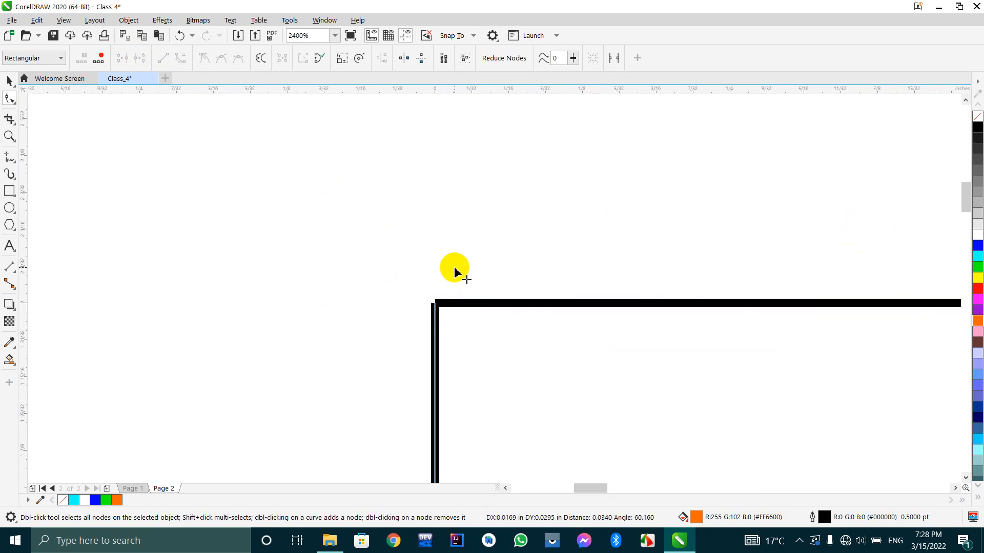
scroll(268, 265, "down", 3)
scroll(367, 246, "down", 2)
scroll(363, 253, "up", 1)
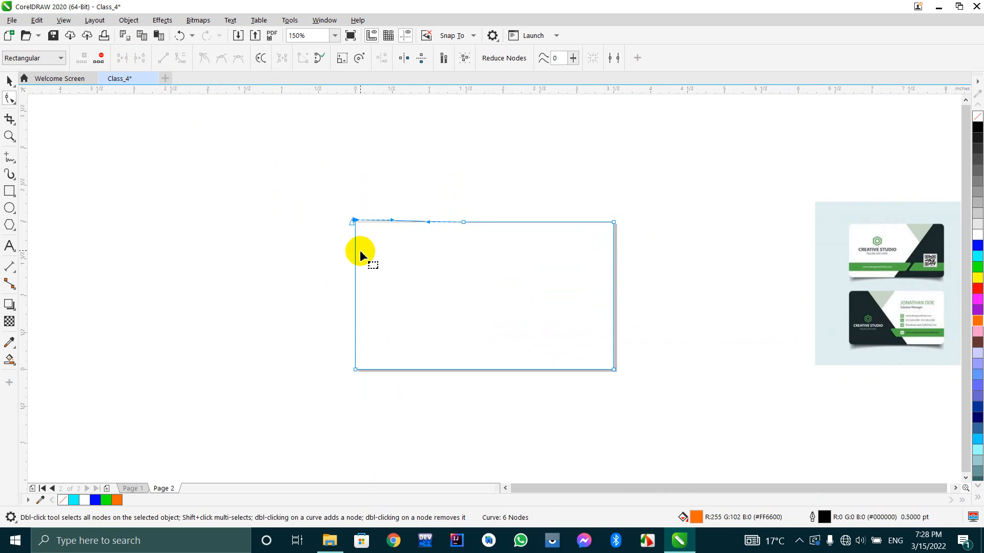
Deselect the curve, examine the gap at its top-left corner up close, and select the open curve.
left_click(8, 80)
left_click(318, 219)
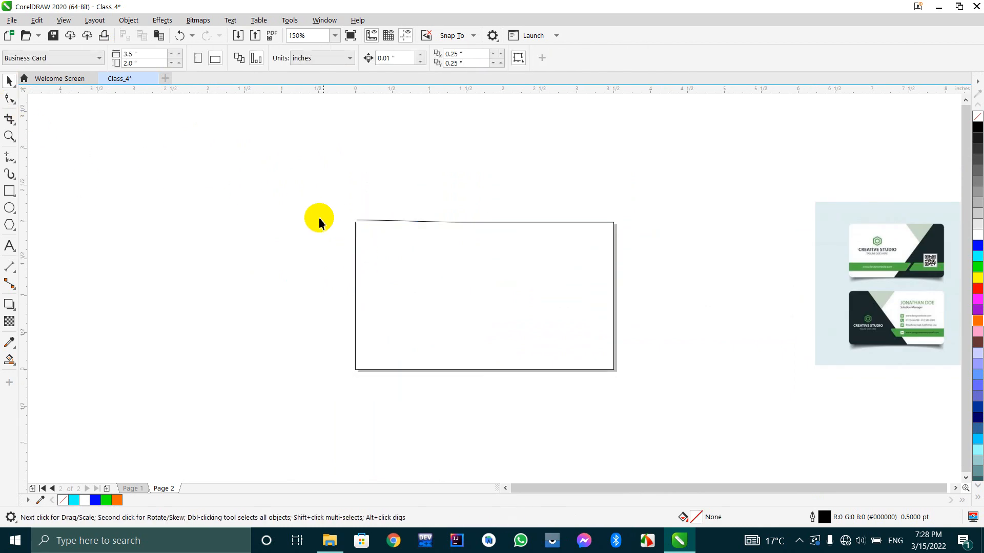
scroll(354, 220, "up", 3)
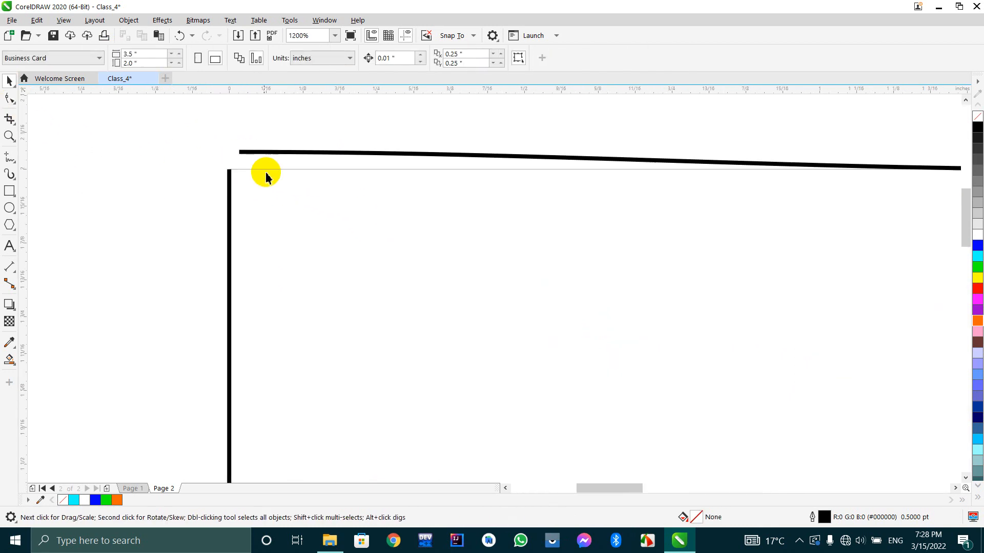
scroll(272, 169, "down", 4)
scroll(388, 211, "up", 1)
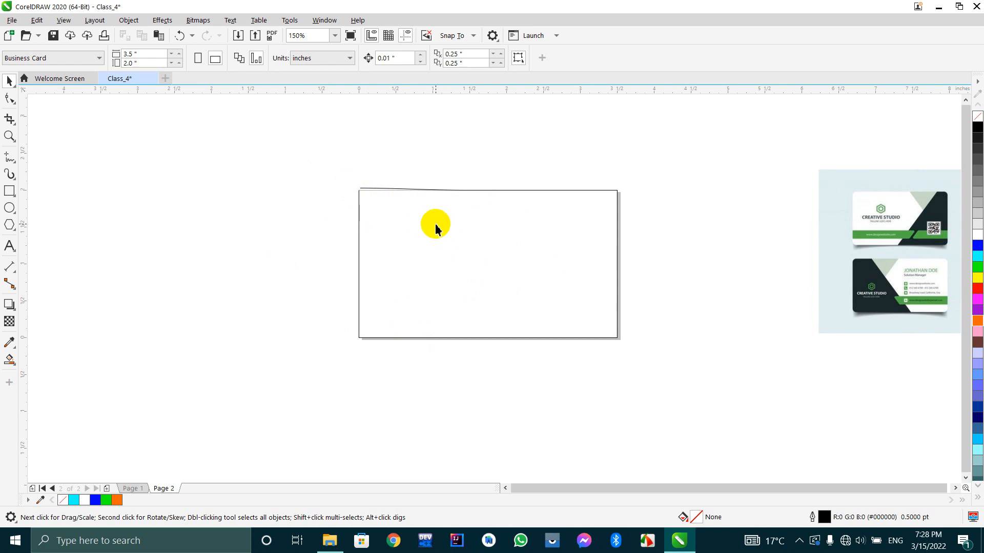
scroll(352, 192, "up", 3)
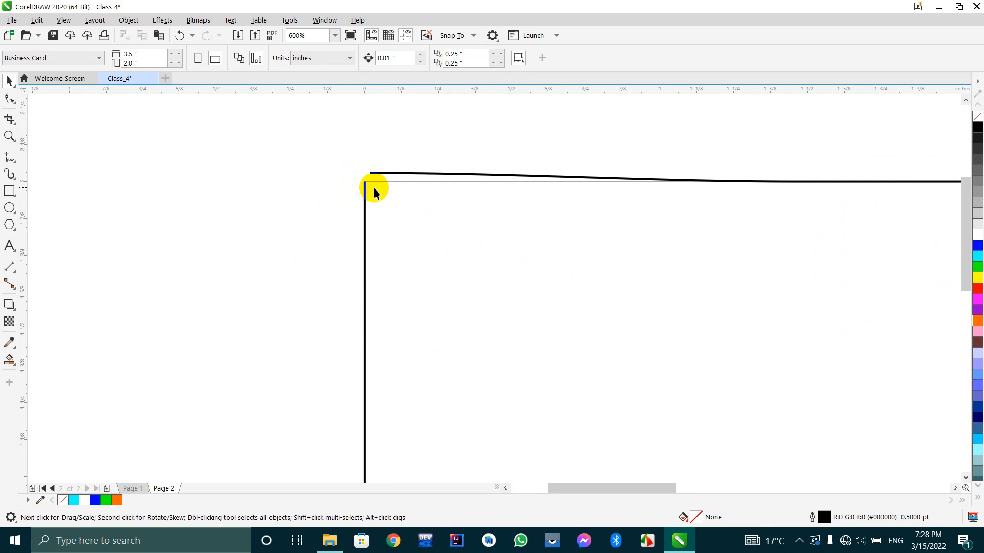
left_click(370, 197)
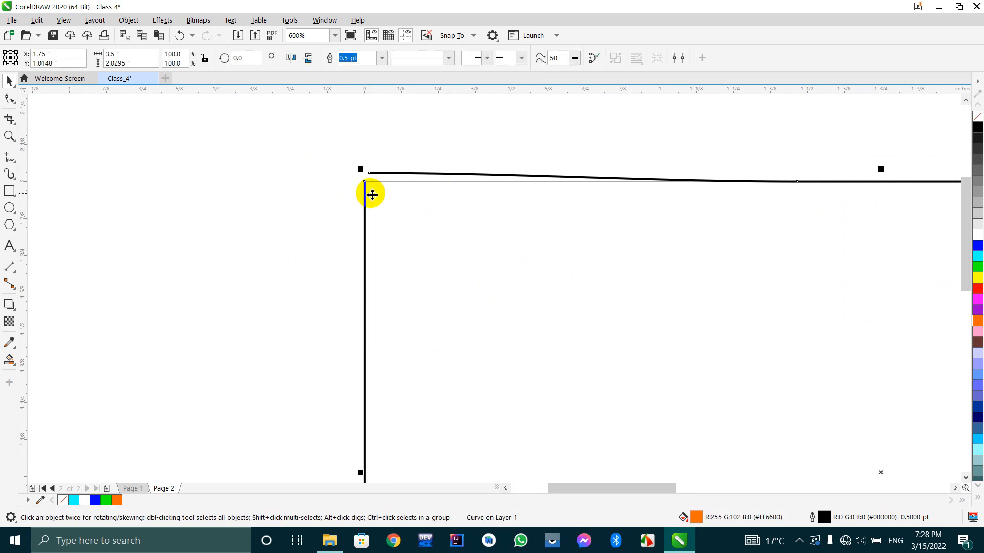
Join the two open end nodes at the upper-left corner of the rectangle curve to close its outline.
left_click(10, 98)
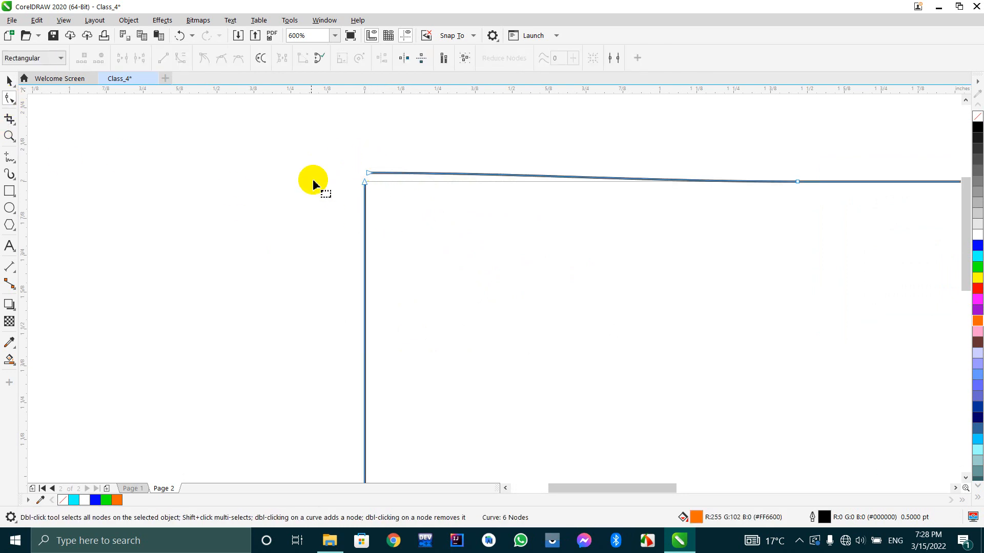
scroll(346, 239, "down", 2)
scroll(437, 230, "down", 2)
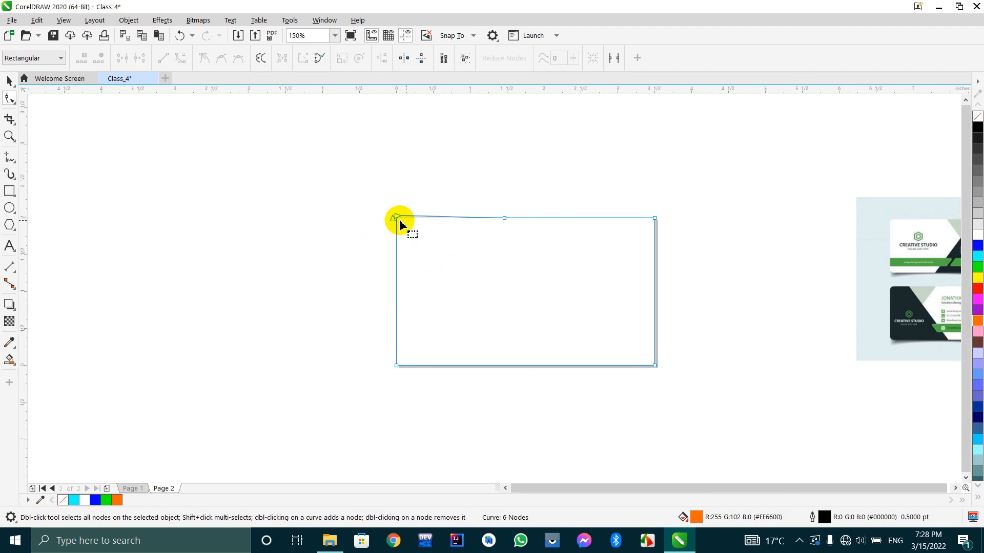
scroll(400, 215, "up", 2)
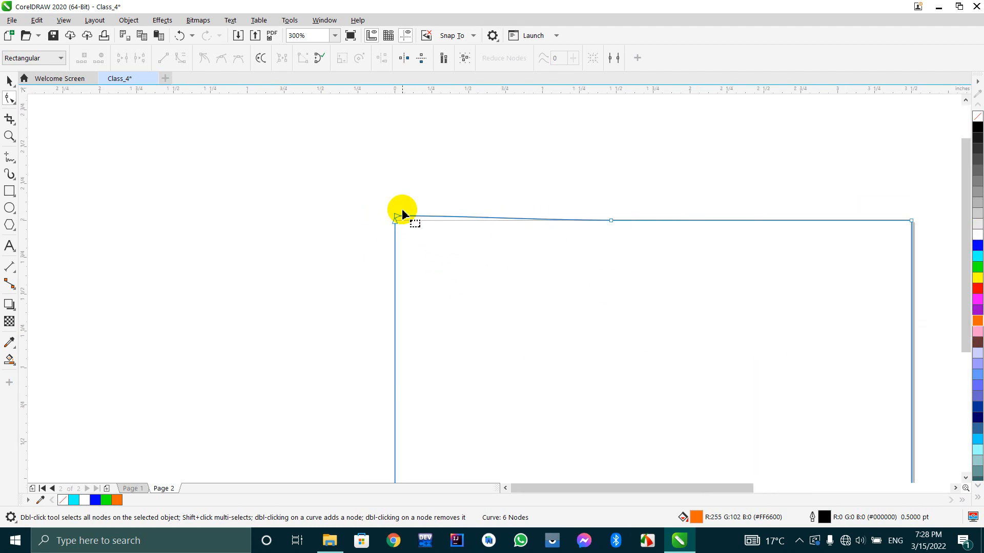
left_click_drag(358, 182, 416, 275)
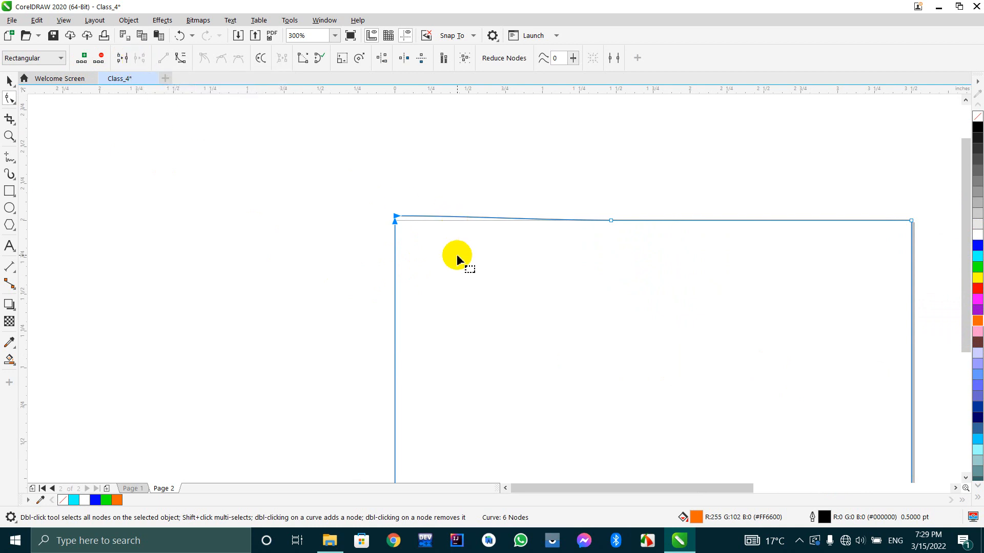
scroll(344, 214, "down", 1)
scroll(371, 212, "up", 1)
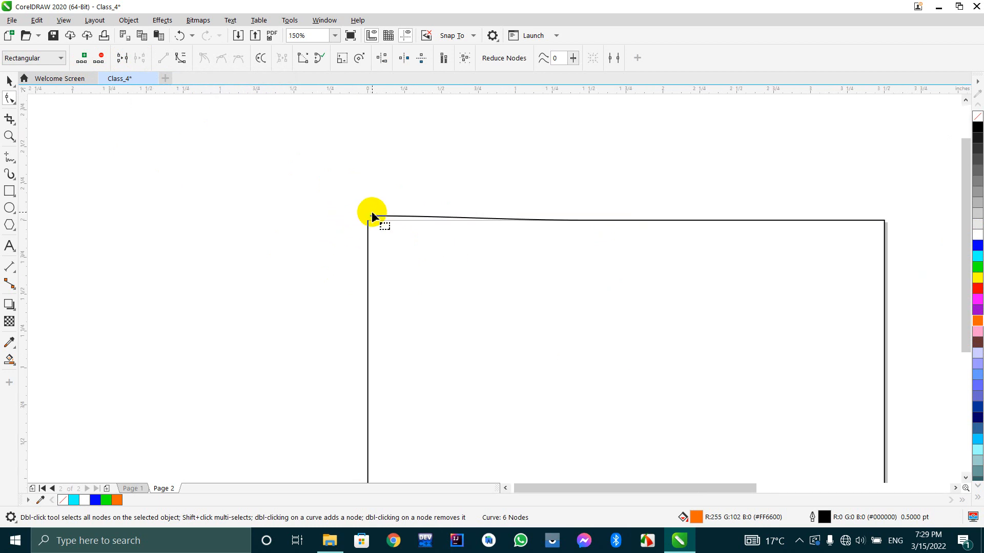
left_click_drag(325, 199, 391, 267)
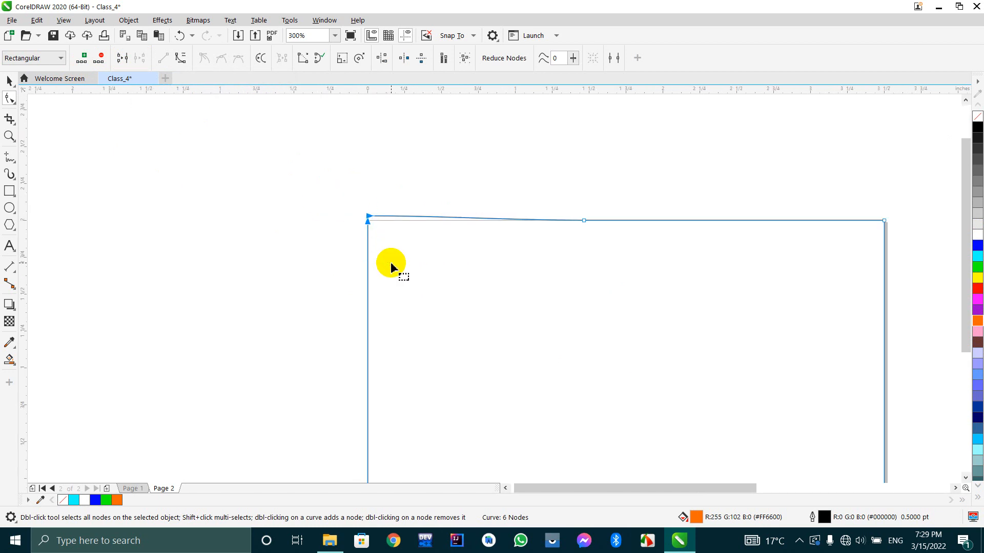
left_click(121, 59)
scroll(272, 182, "down", 1)
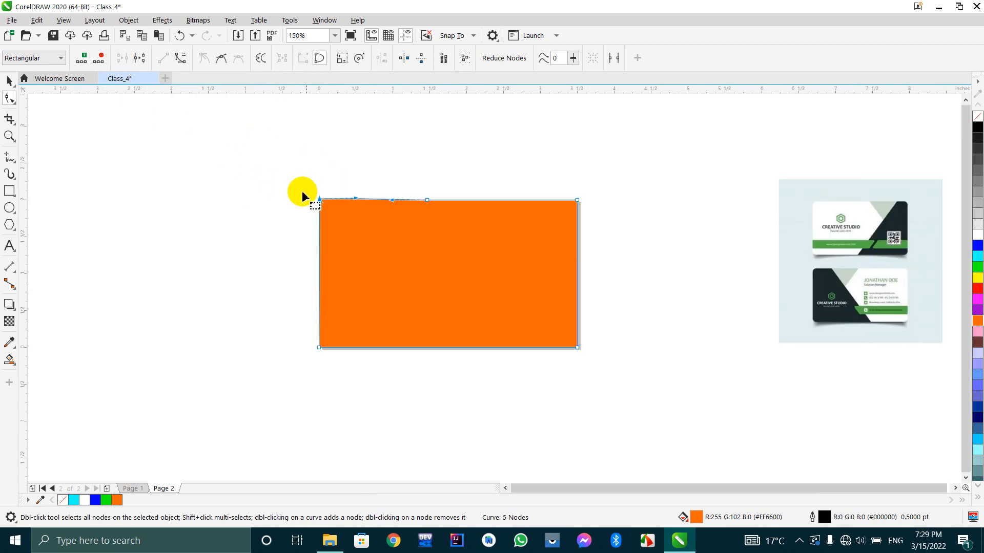
Delete the extra node along the top edge of the orange rectangle, between its two upper corners.
left_click(435, 267)
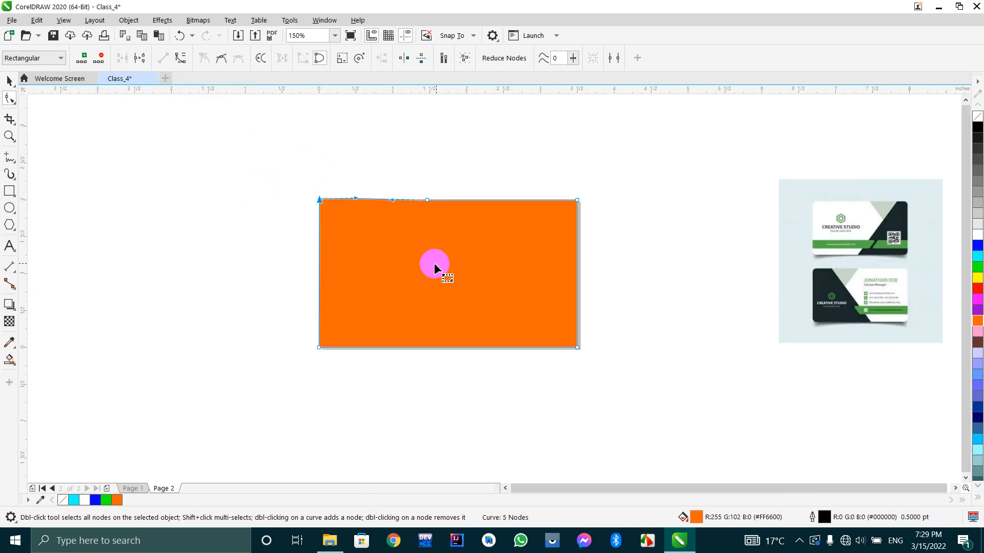
left_click(4, 85)
left_click(7, 98)
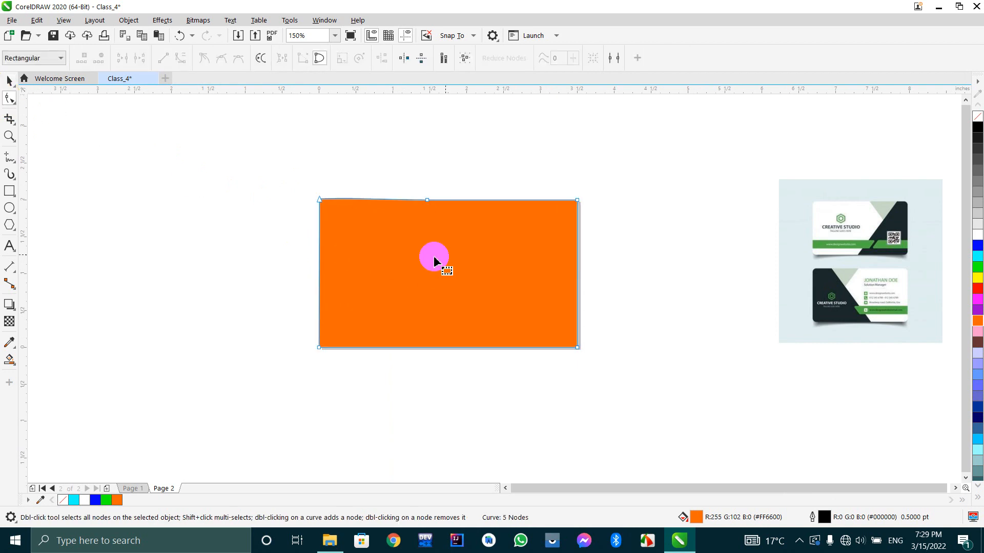
scroll(451, 184, "up", 1)
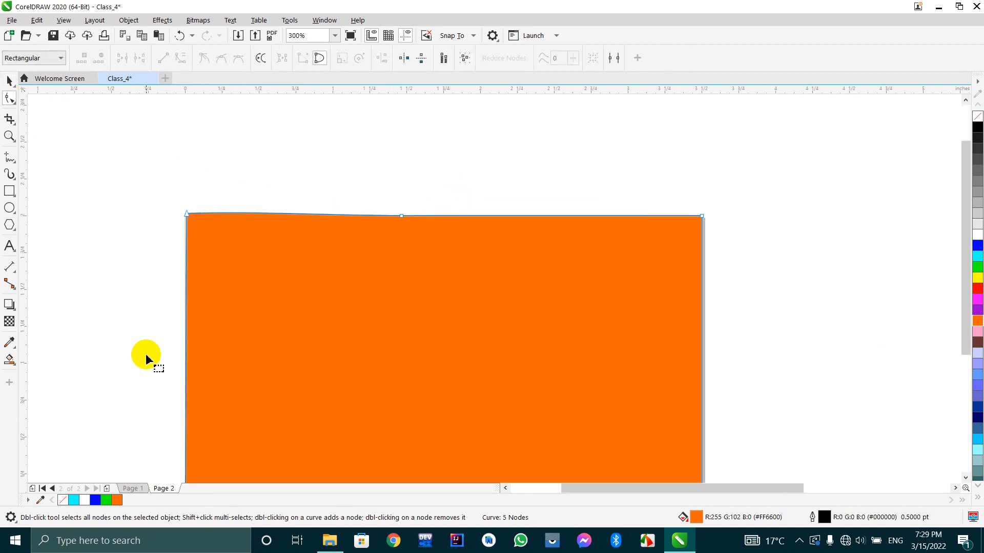
left_click(341, 214)
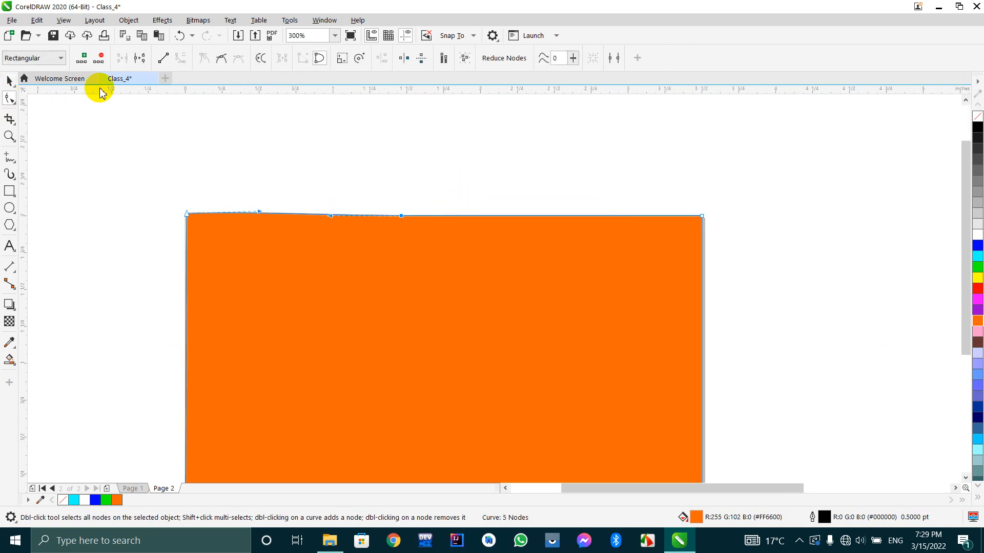
left_click(101, 58)
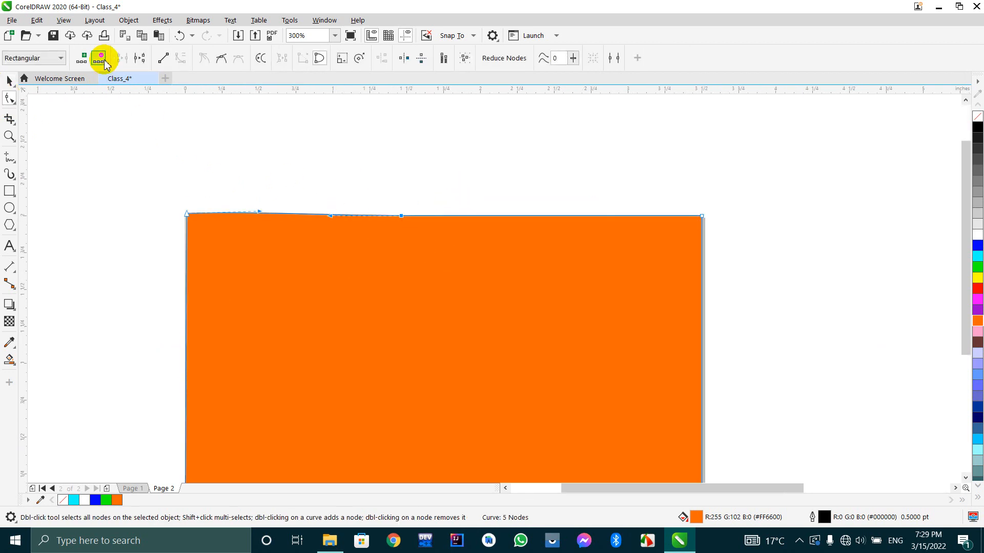
left_click(455, 213)
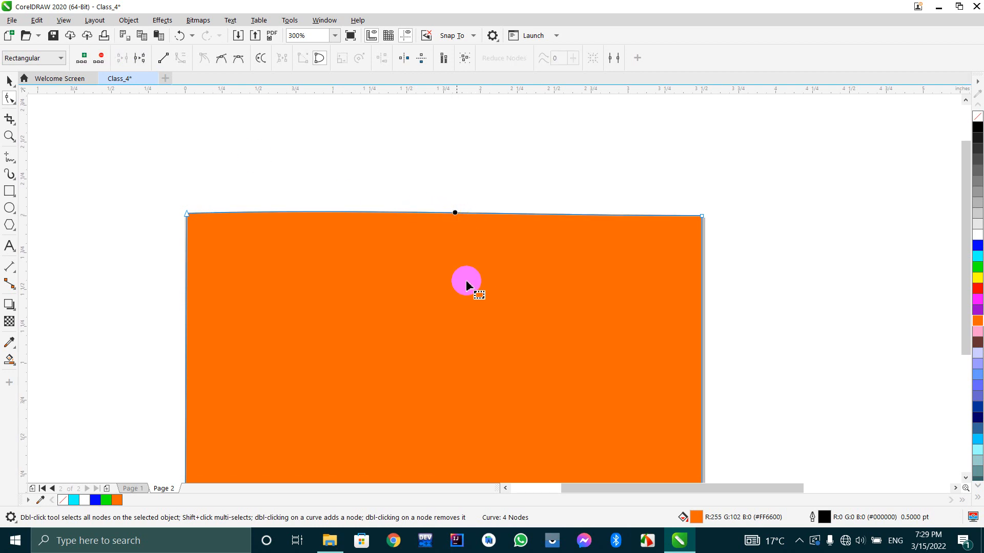
left_click(99, 58)
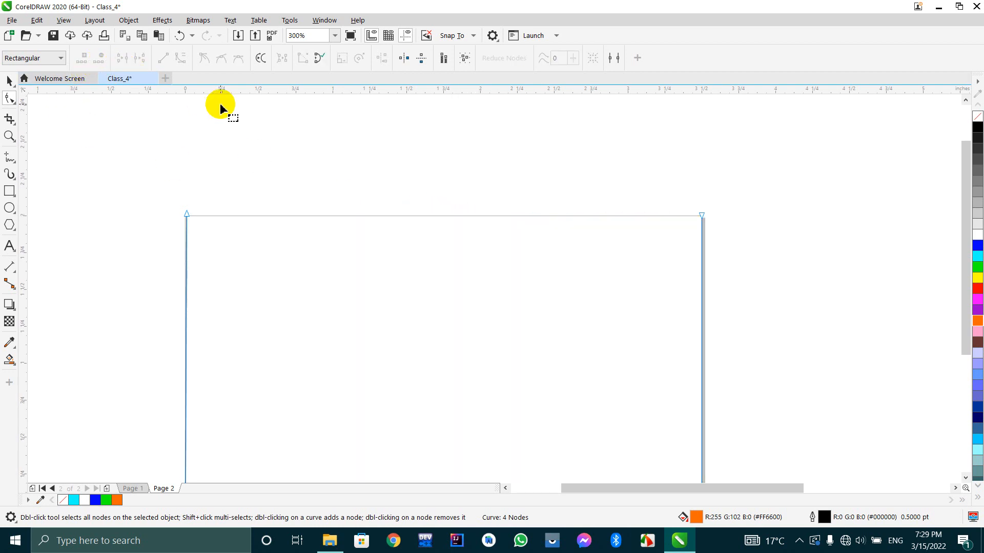
key("ctrl+z")
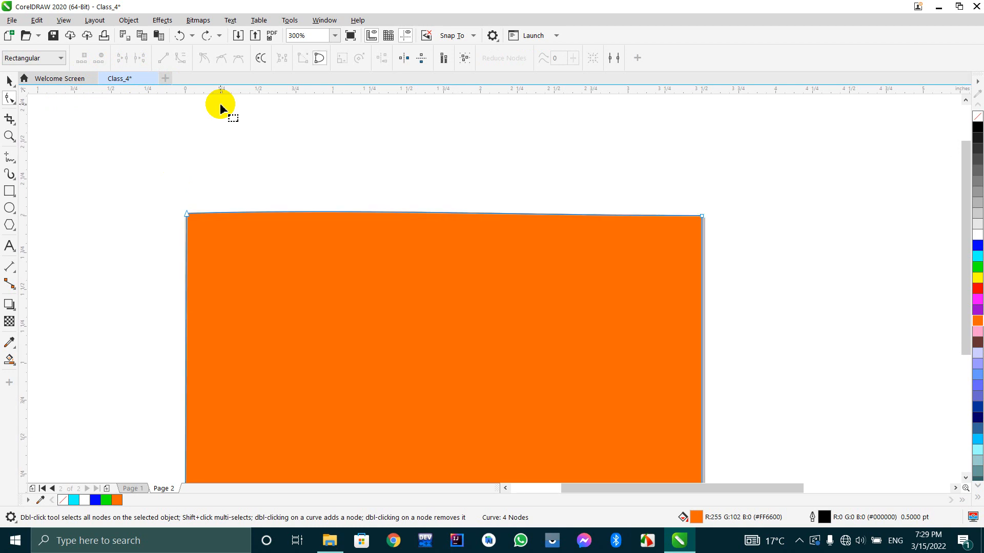
Remove the shape's fill, and add a node near the middle of the top edge, pulling it up into a curved peak.
key("ctrl+shift+z")
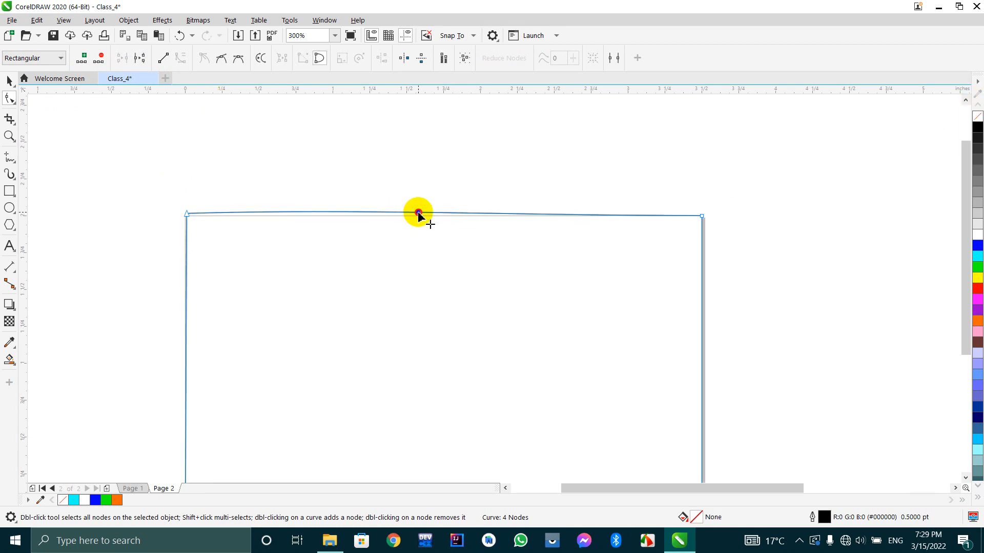
left_click(81, 57)
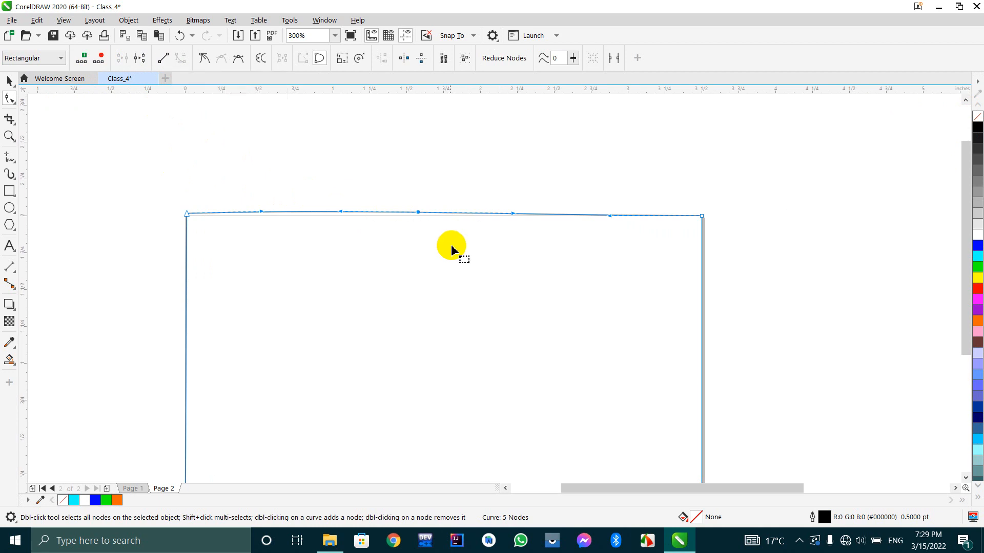
left_click_drag(418, 212, 426, 172)
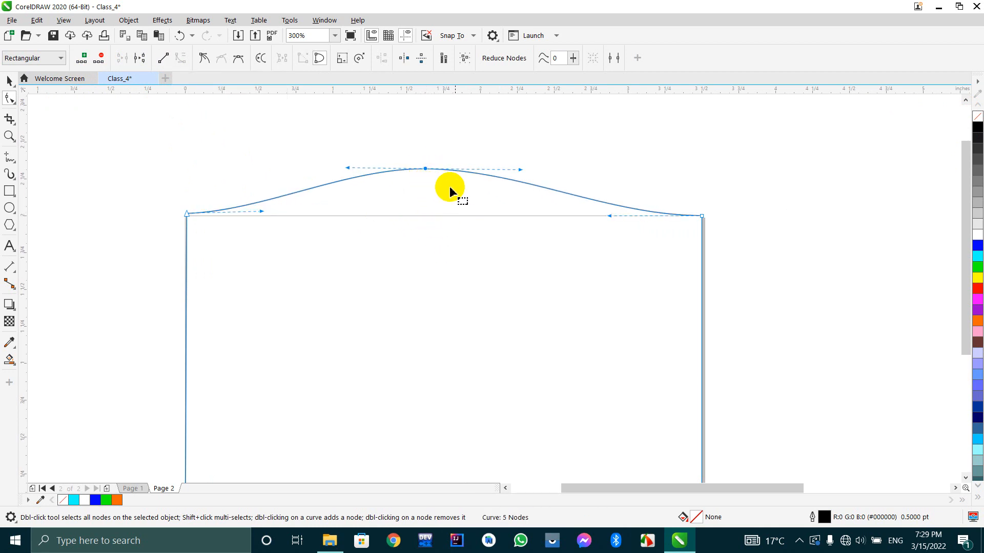
left_click_drag(518, 172, 521, 142)
scroll(520, 153, "down", 2)
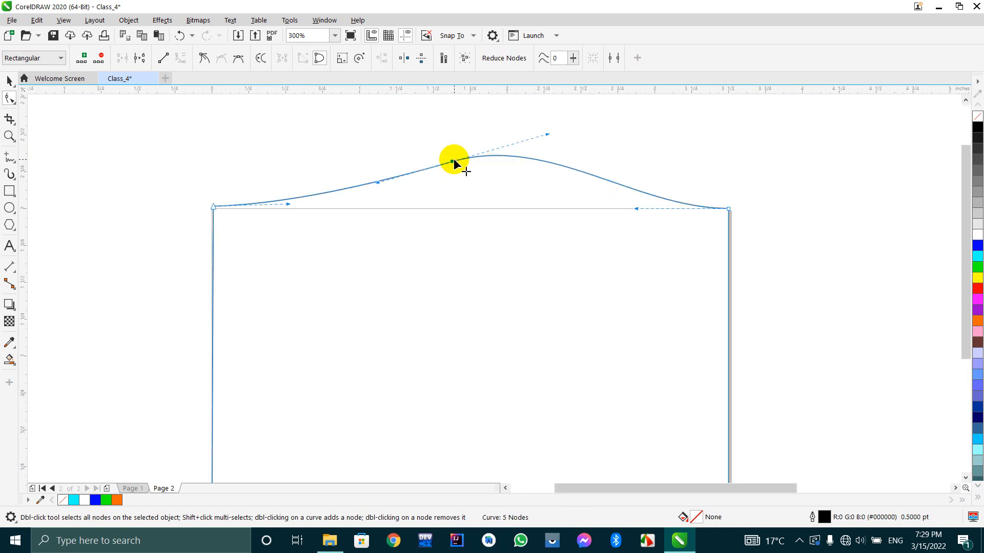
Convert both curved segments of the top edge to straight lines, forming a pointed peak.
left_click(163, 59)
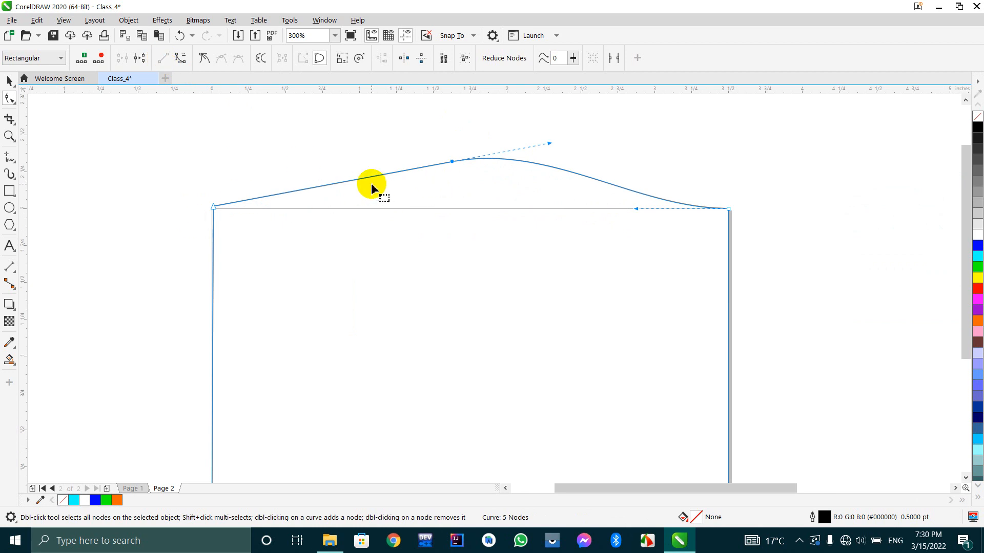
left_click_drag(775, 189, 589, 289)
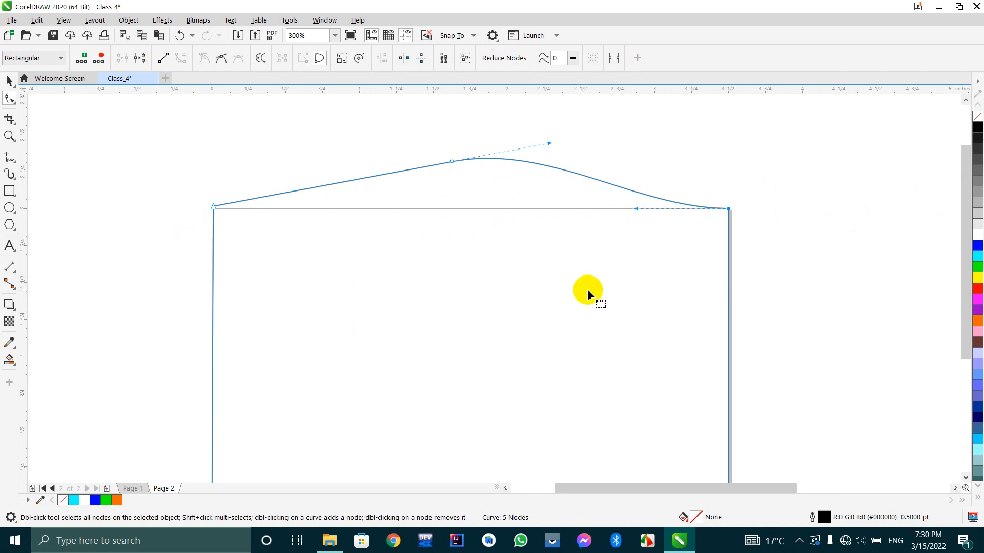
left_click(162, 59)
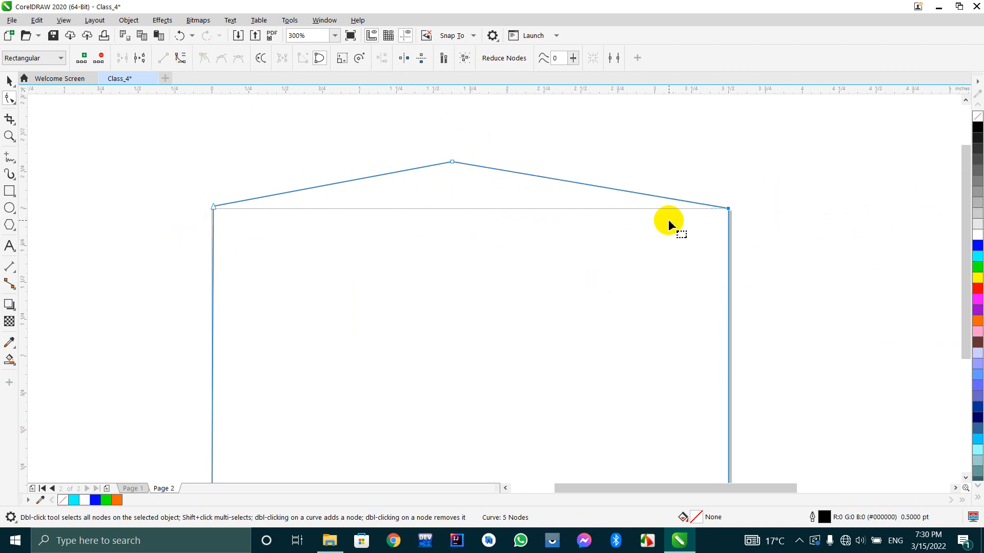
scroll(663, 204, "down", 1)
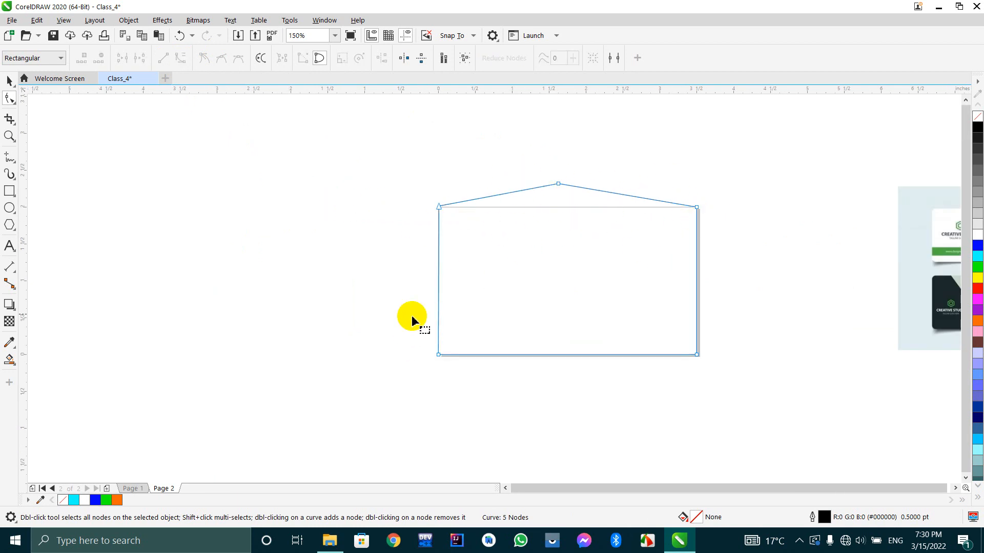
Convert the bottom edge to a curve bent upward on its left half and downward on its right, and fill the shape with orange.
left_click(438, 355)
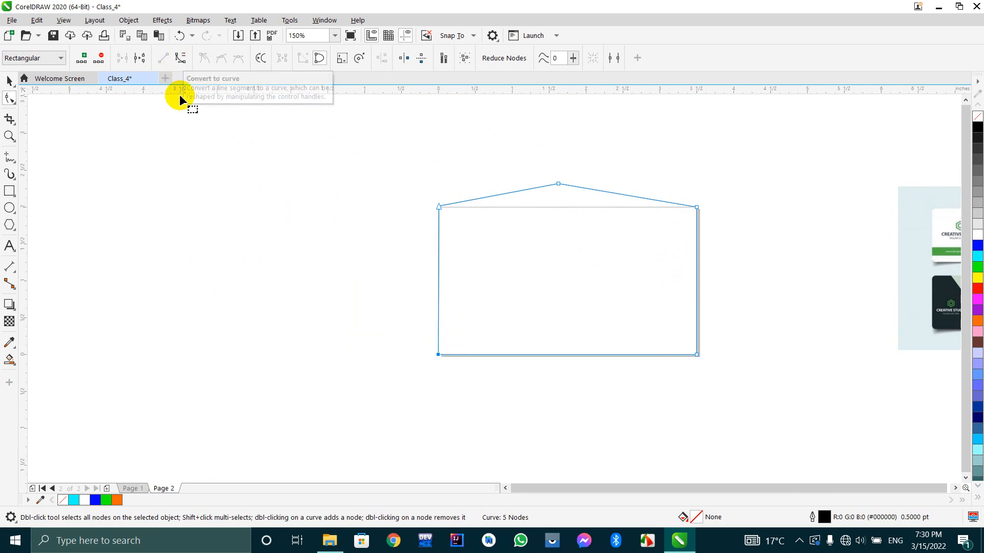
left_click(266, 293)
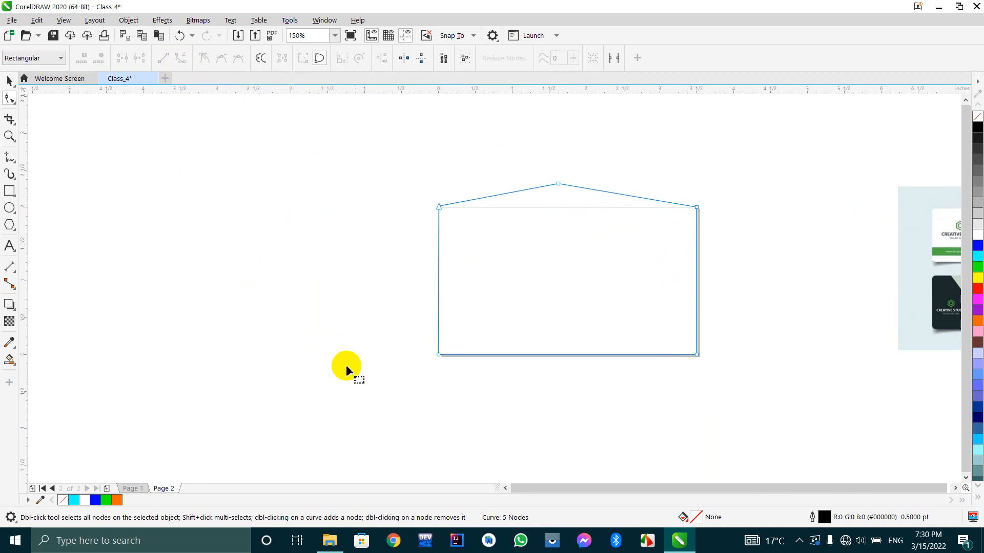
left_click(439, 355)
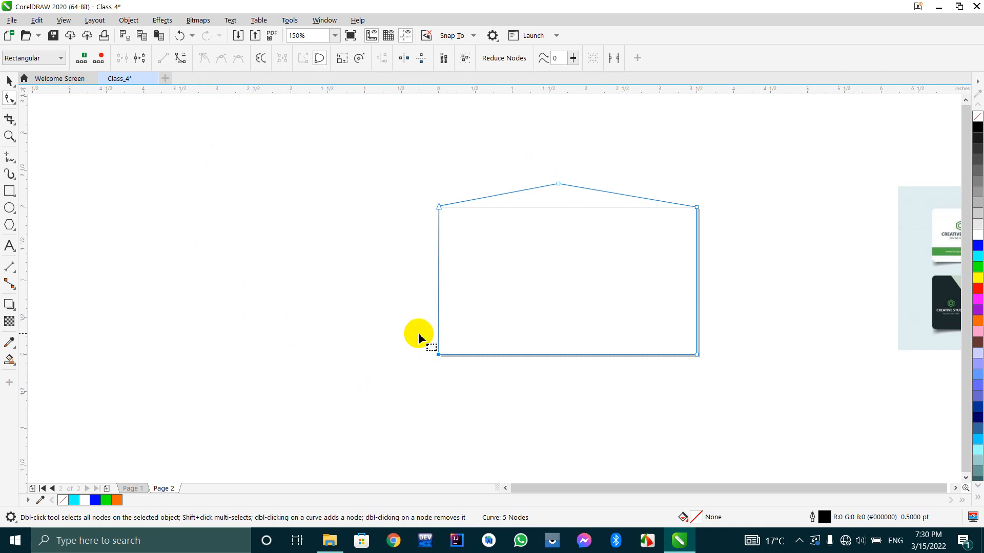
left_click(181, 59)
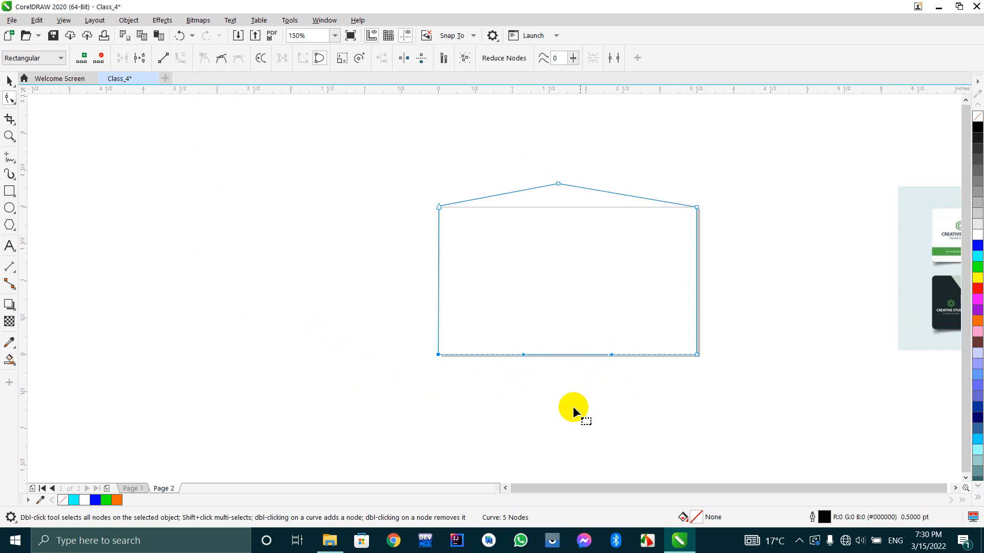
left_click_drag(611, 357, 599, 449)
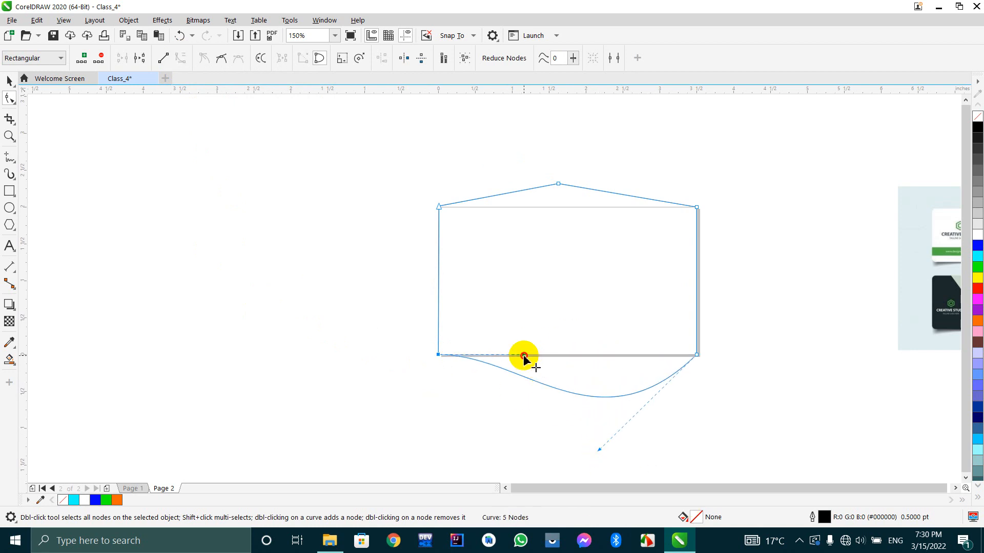
left_click_drag(524, 355, 538, 281)
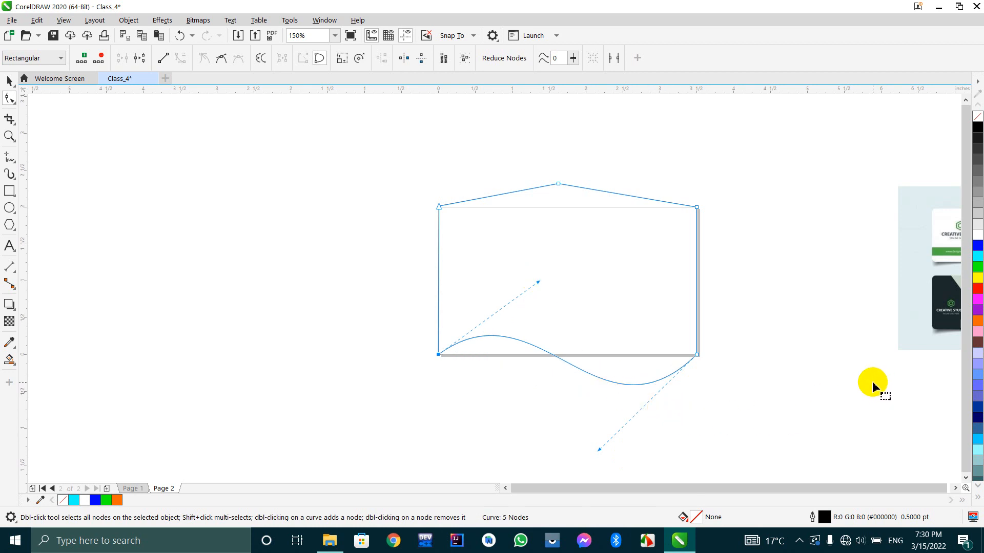
left_click(978, 321)
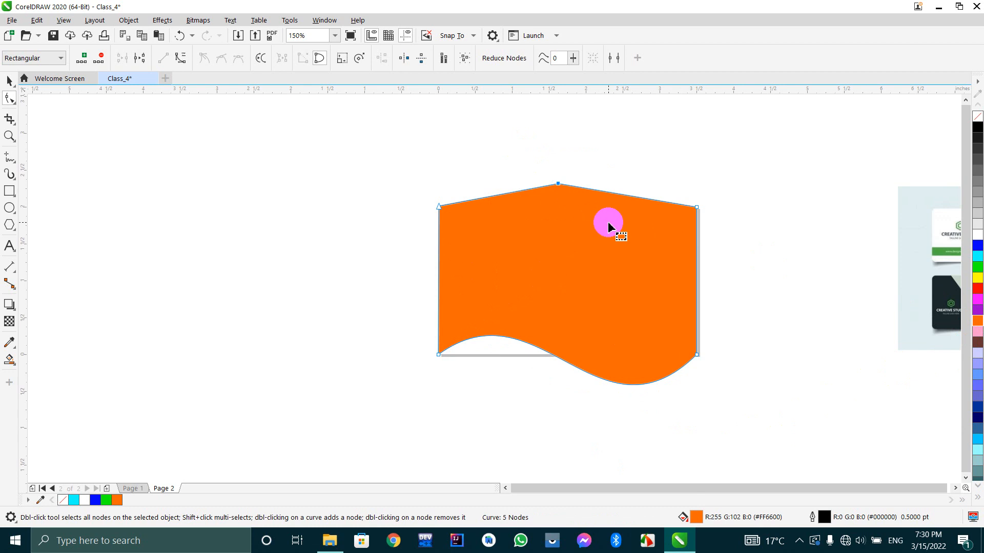
Convert the two sloping top segments to curves, bending the left one downward and the right one upward.
left_click(180, 61)
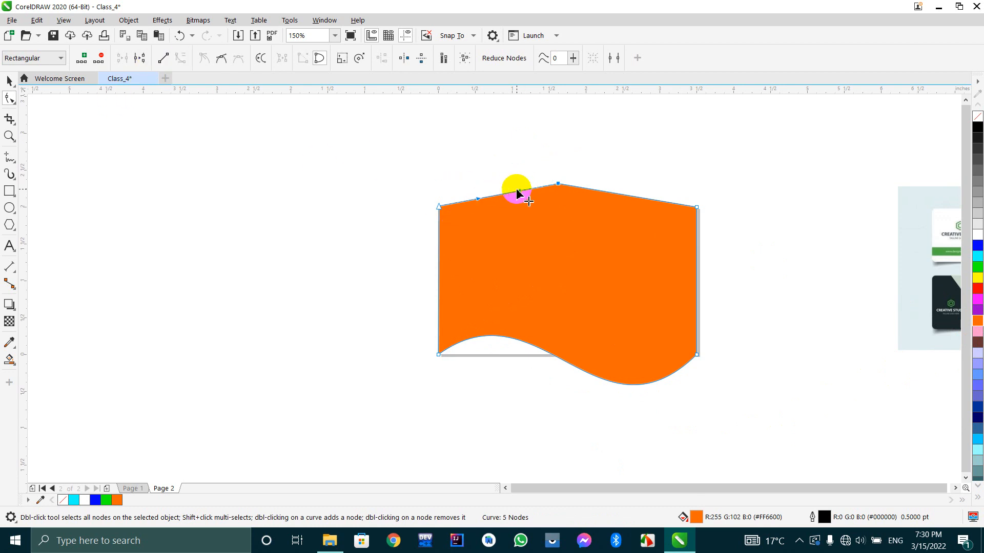
left_click_drag(516, 193, 533, 246)
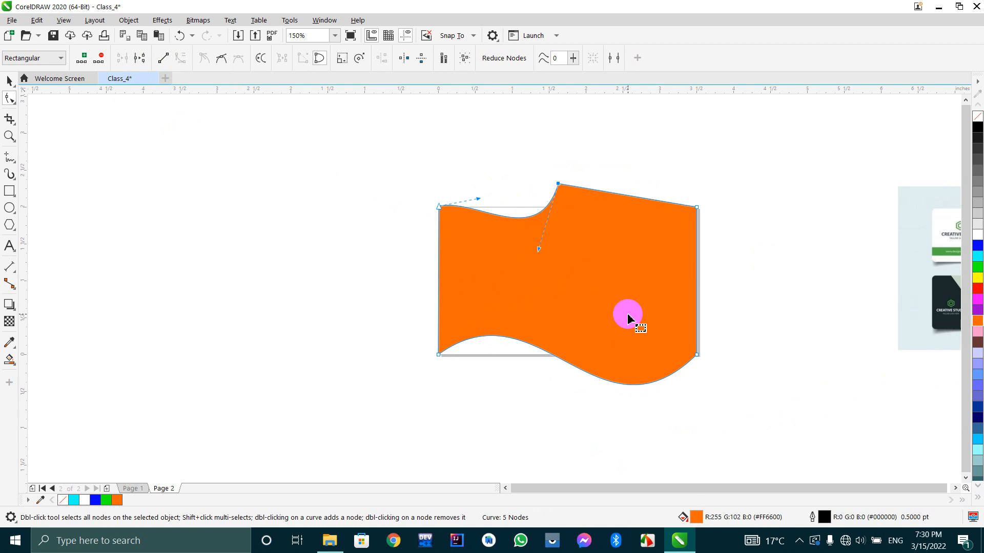
left_click_drag(722, 177, 636, 277)
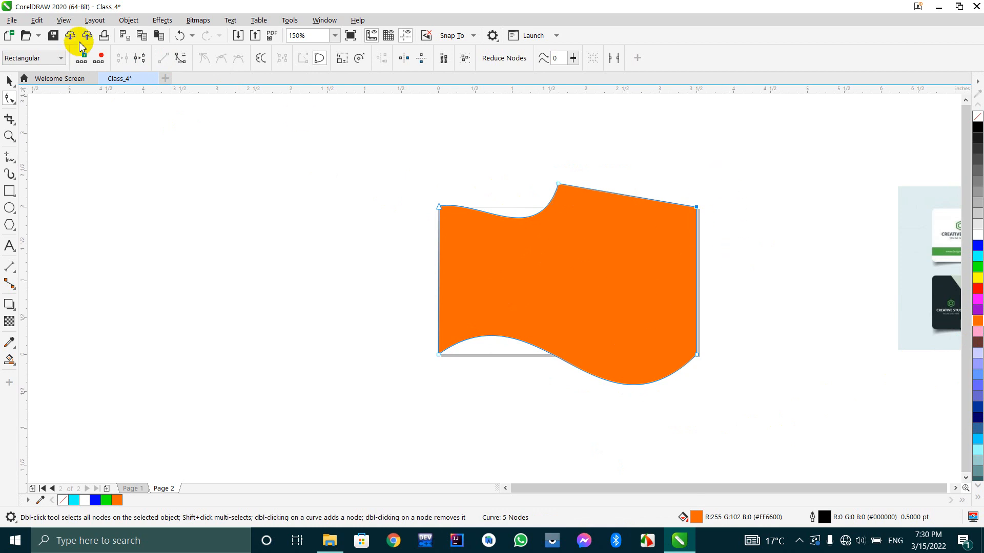
left_click(179, 60)
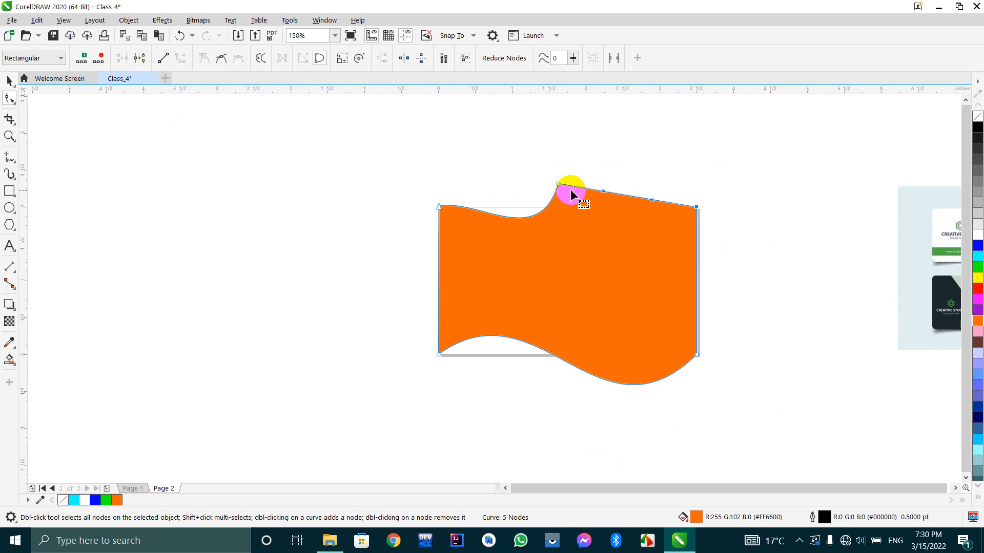
left_click_drag(602, 194, 654, 198)
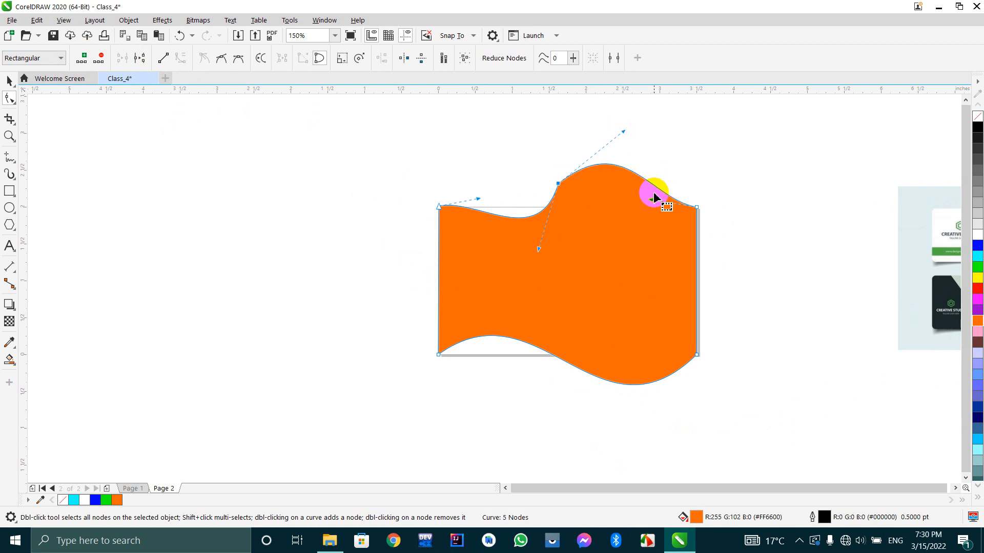
Bend the top edge's right segment down near the right corner and swing the peak node's left handle to reshape the left segment.
left_click_drag(720, 190, 671, 254)
left_click_drag(649, 199, 645, 293)
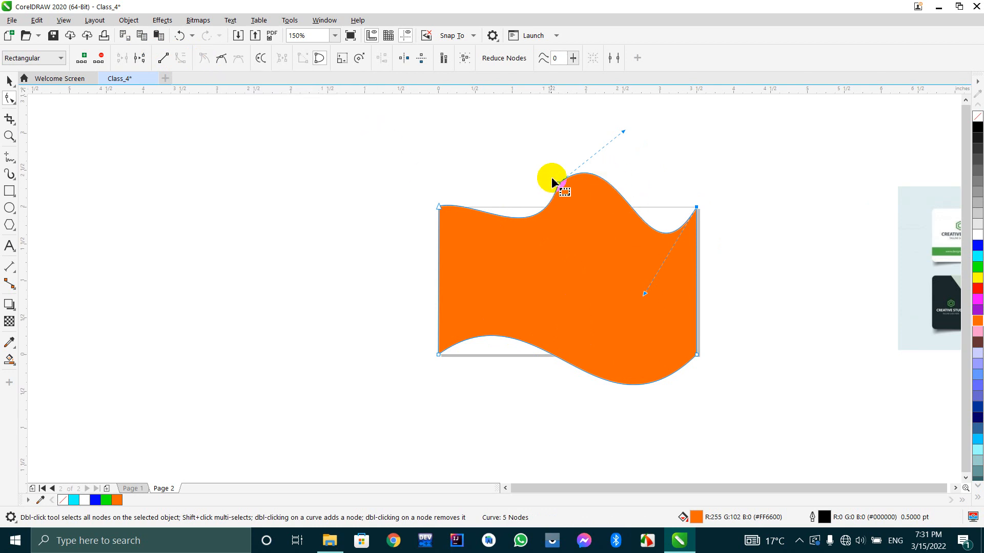
left_click_drag(542, 166, 574, 230)
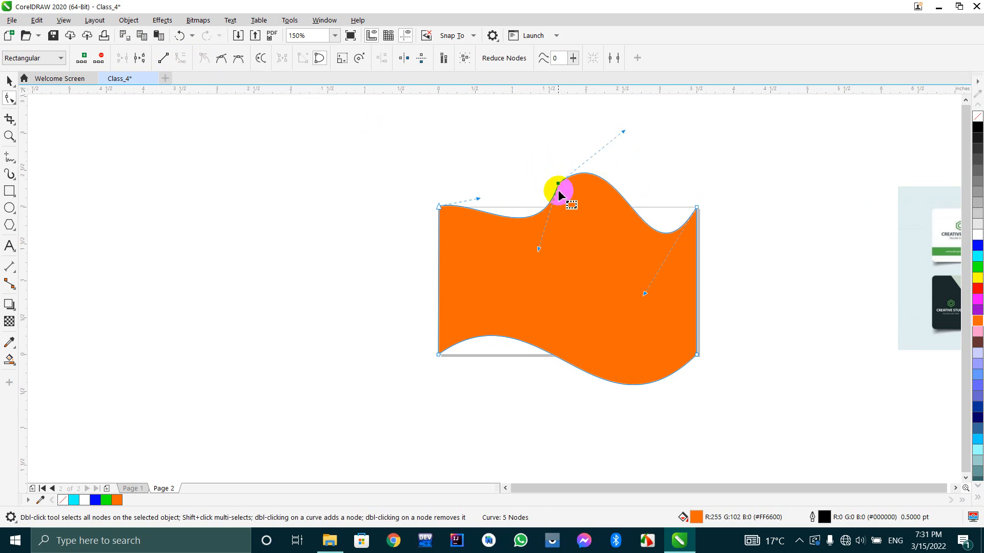
scroll(560, 177, "up", 2)
scroll(570, 177, "down", 2)
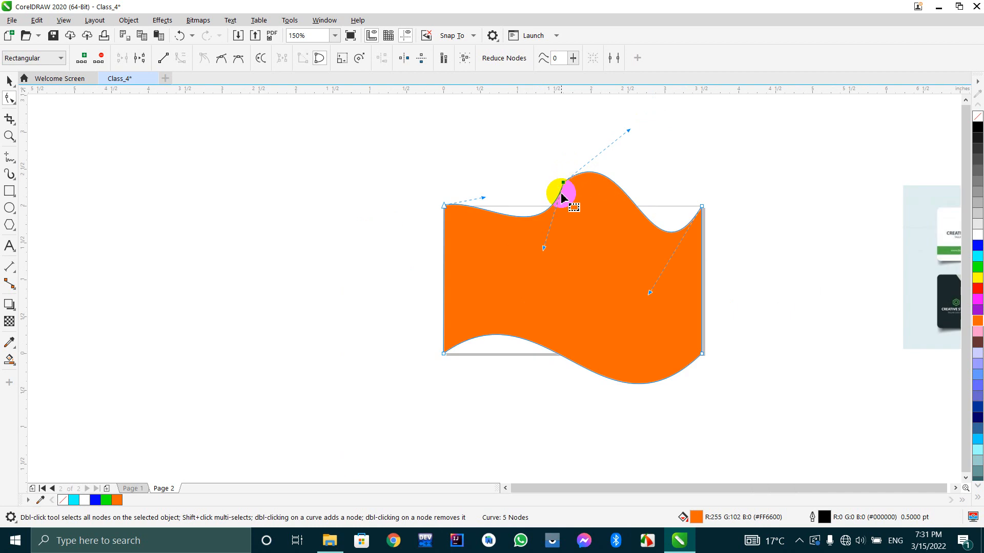
left_click_drag(544, 251, 472, 152)
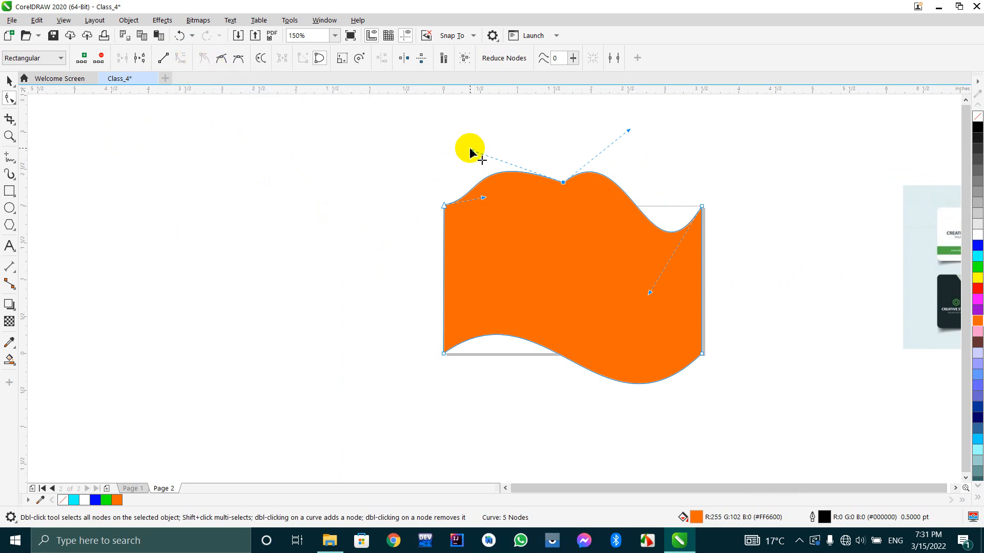
left_click_drag(470, 153, 492, 266)
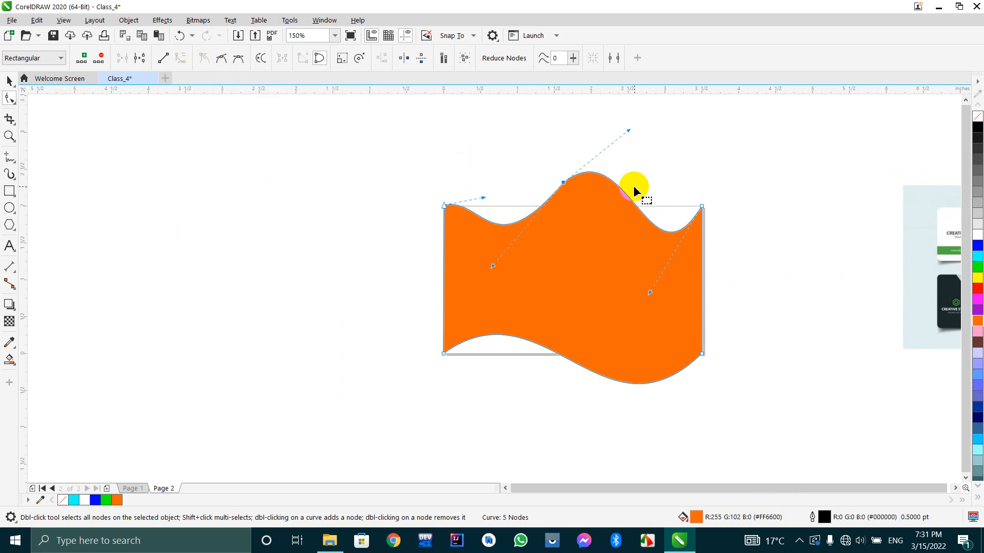
left_click_drag(493, 266, 501, 223)
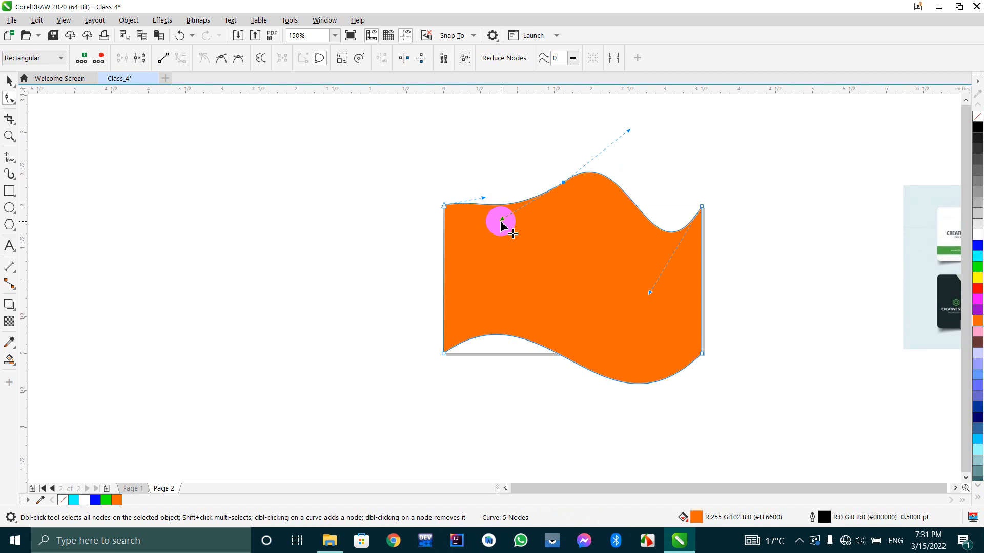
Make the peak node smooth and pull its handles outward to stretch the curves on both sides.
left_click(220, 61)
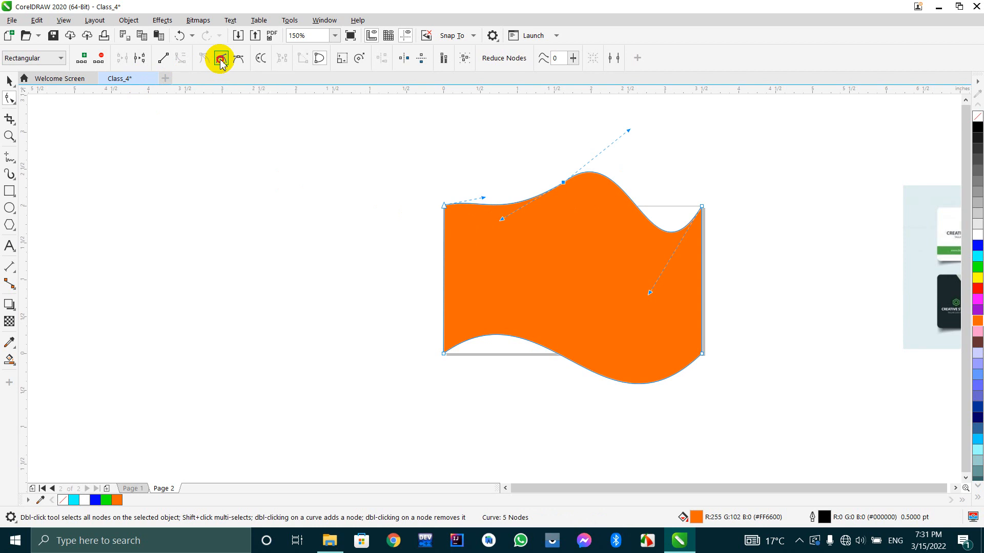
left_click(502, 228)
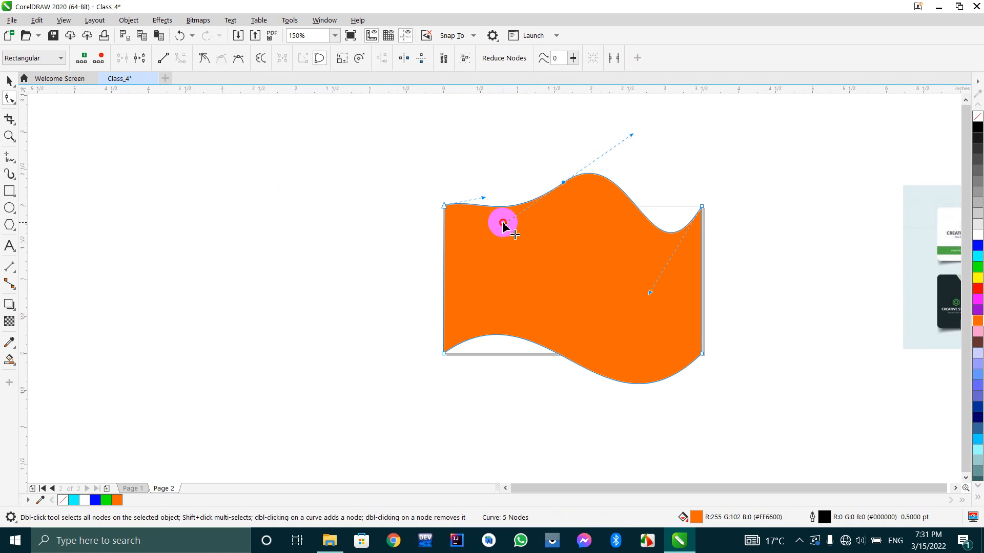
left_click_drag(502, 226, 470, 260)
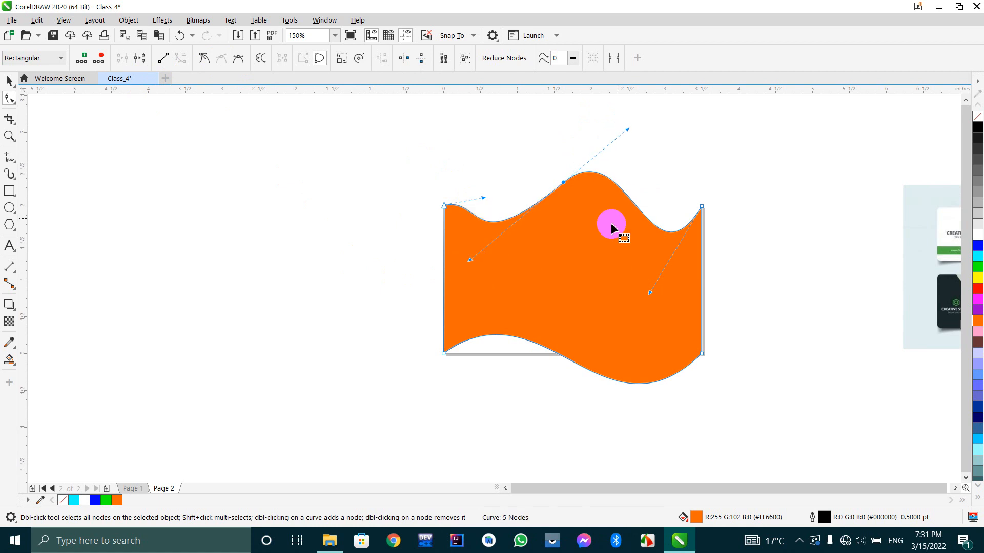
left_click_drag(630, 127, 666, 165)
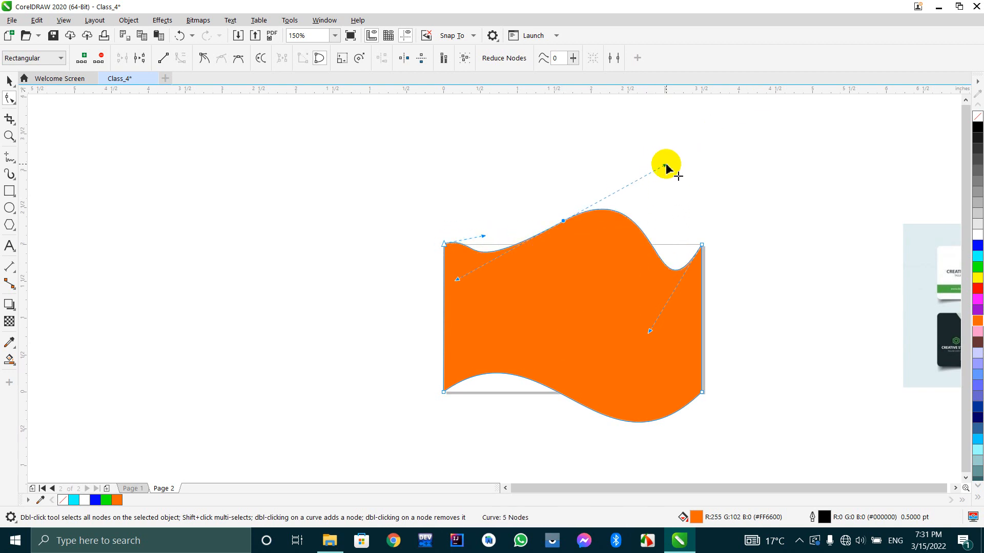
left_click_drag(665, 165, 757, 123)
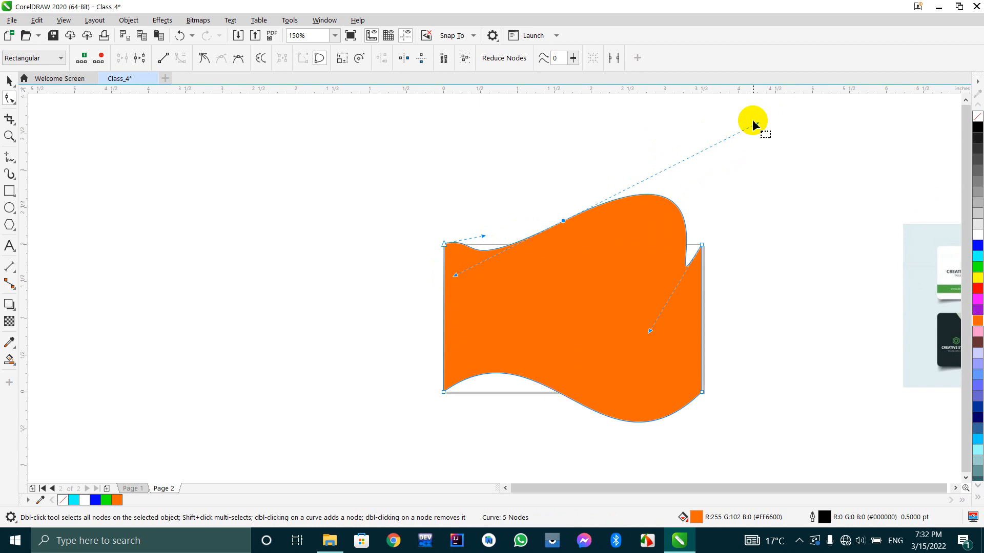
left_click_drag(758, 125, 760, 148)
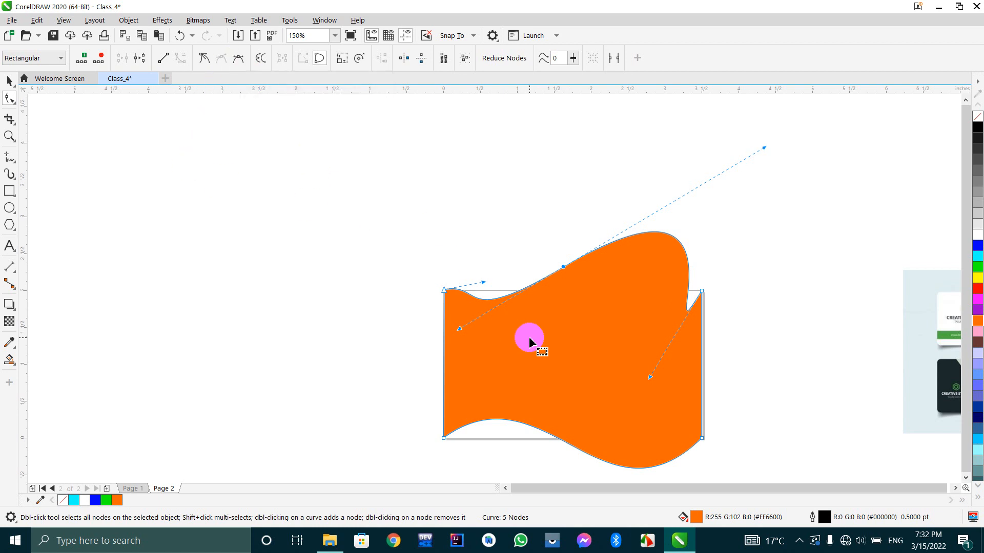
Make the peak node symmetrical and swing its handles so the top edge slopes down to the right.
left_click(237, 58)
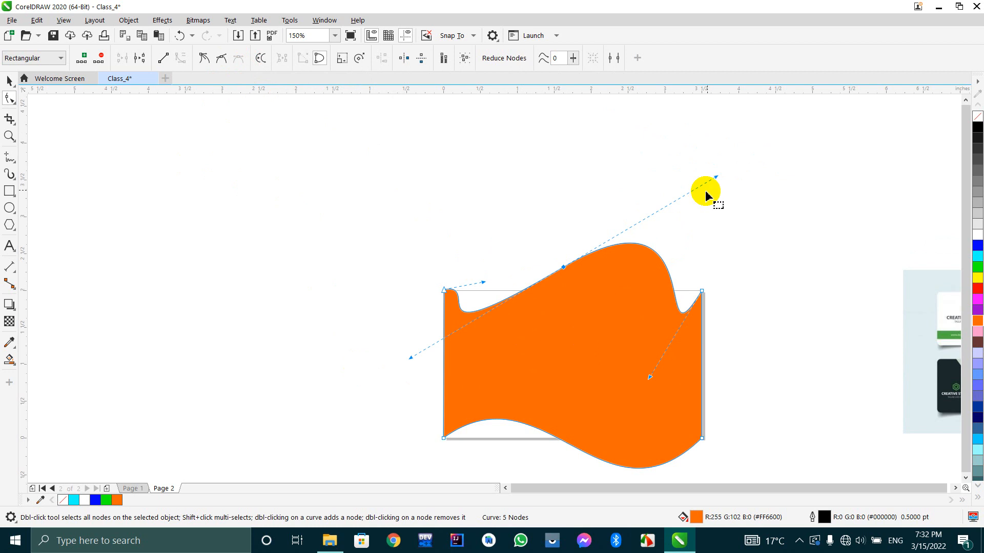
left_click_drag(716, 177, 858, 121)
scroll(429, 329, "down", 4)
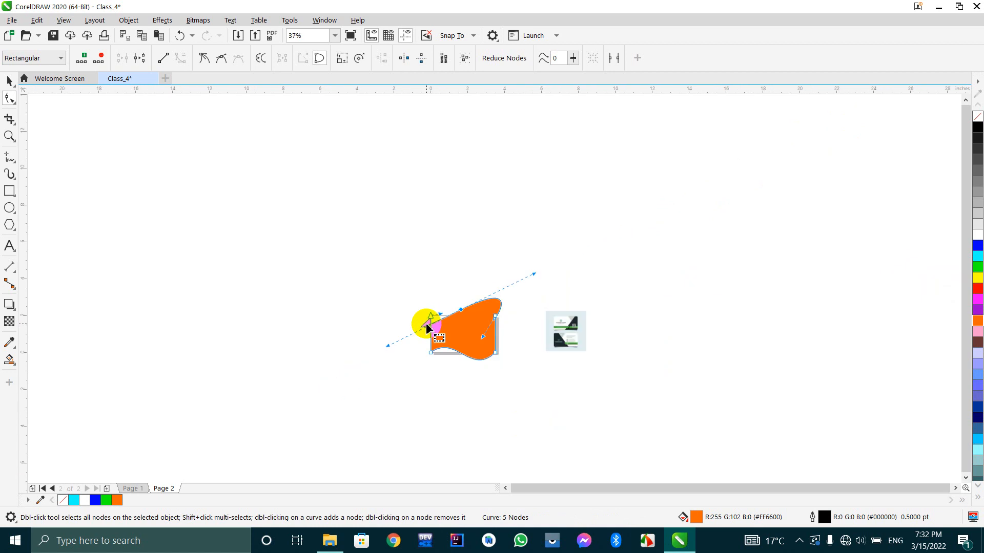
scroll(430, 329, "up", 2)
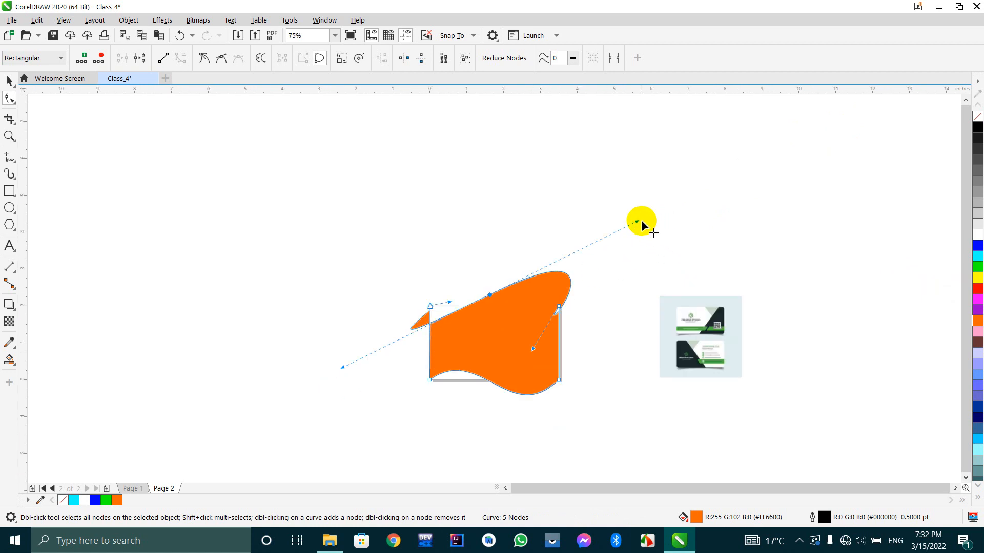
left_click_drag(637, 221, 593, 352)
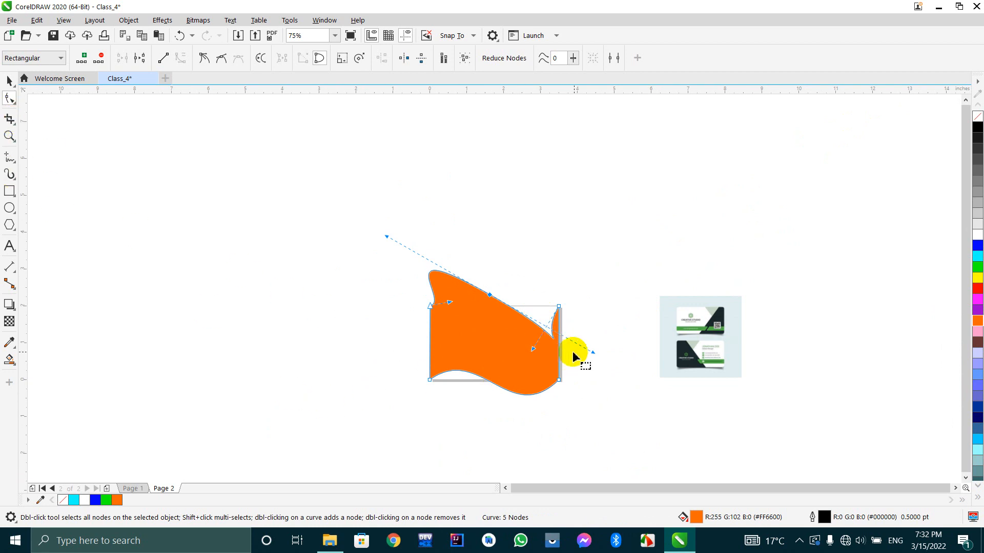
left_click_drag(592, 354, 649, 325)
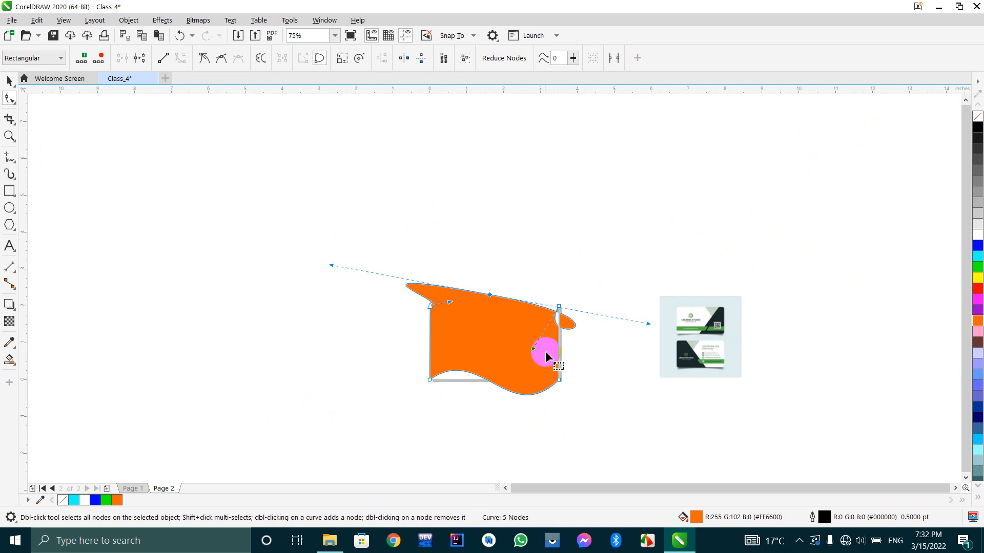
scroll(544, 333, "up", 2)
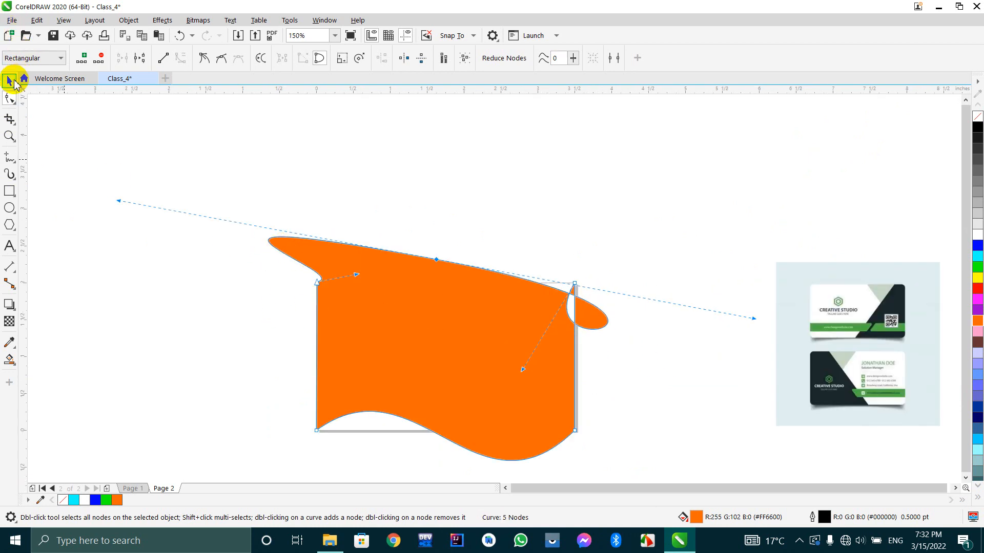
Undo the top-edge edits back to the two straight sloping segments.
left_click(9, 81)
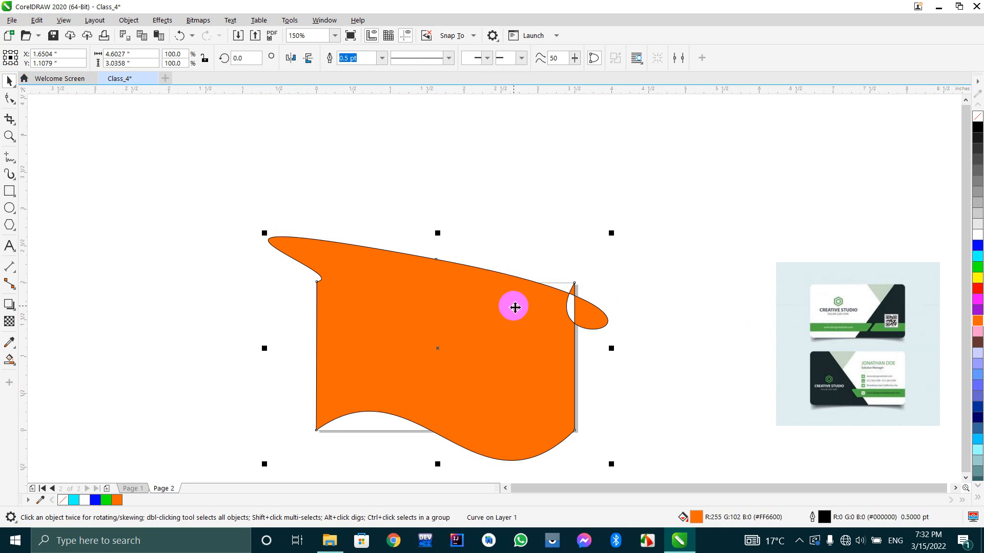
key("ctrl+z")
key("ctrl+z")
key("ctrl+z")
key("ctrl+z")
key("ctrl+z")
key("ctrl+z")
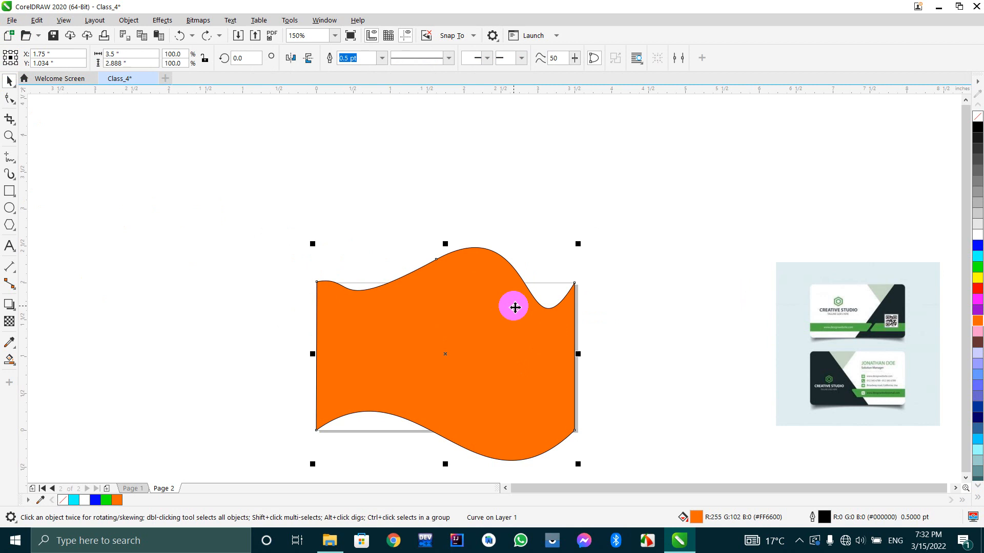
key("ctrl+z")
key("ctrl+z")
key("ctrl+z")
key("ctrl+z")
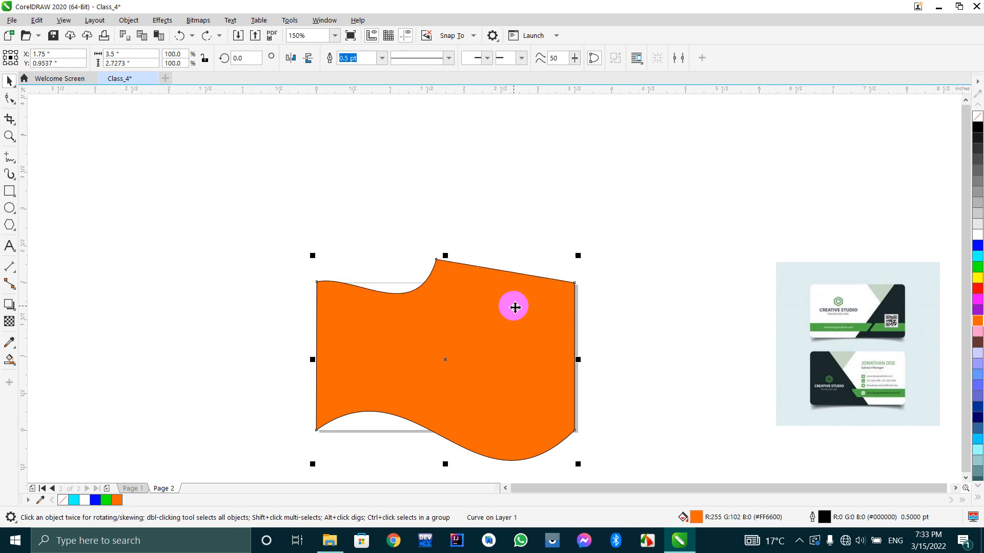
key("ctrl+z")
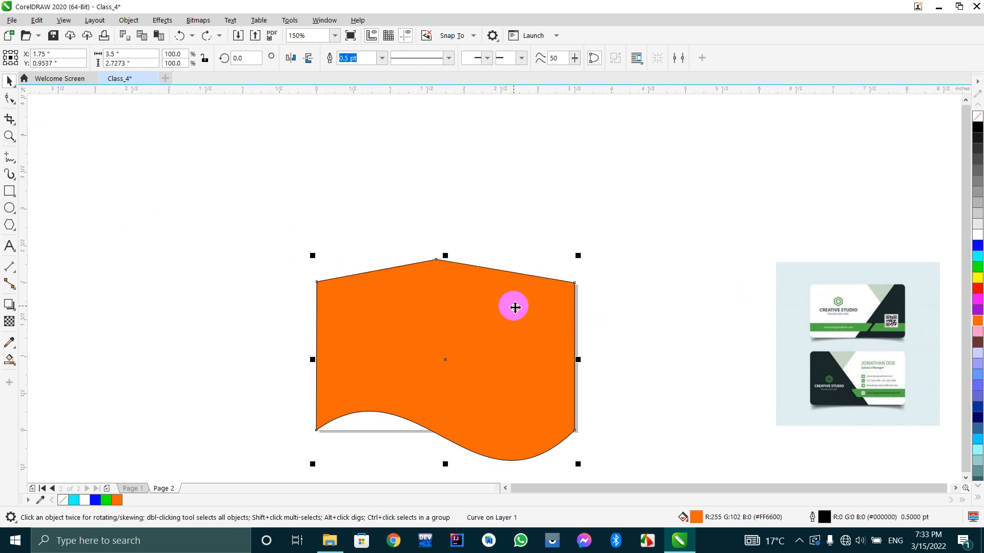
left_click(9, 102)
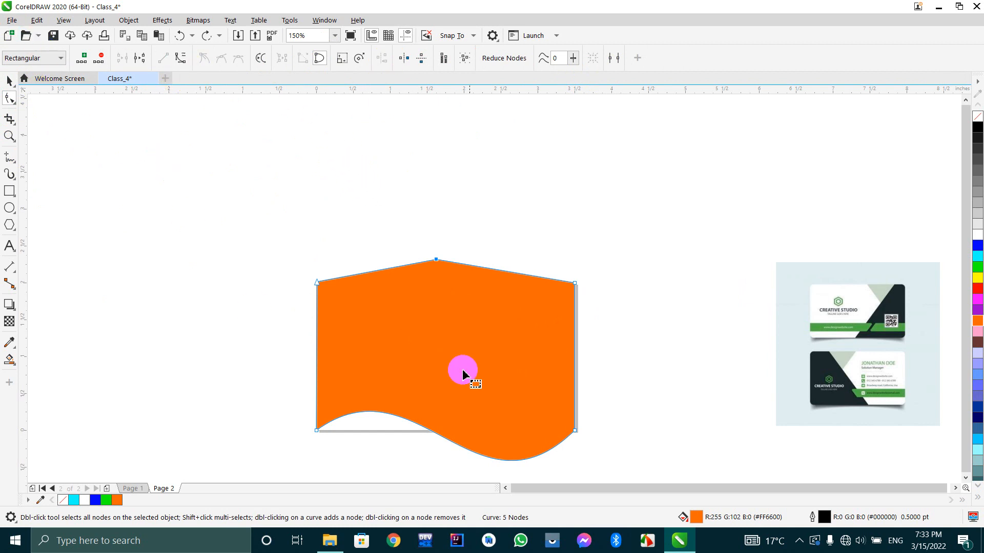
left_click(9, 85)
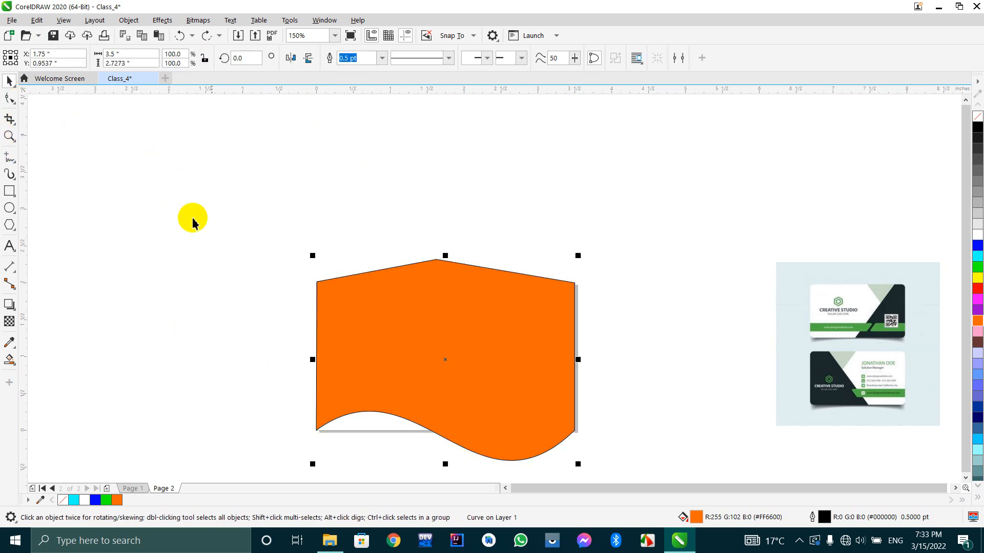
Enlarge the business card reference image to about 4.2 inches square and move it slightly up beside the page.
scroll(369, 261, "down", 2)
scroll(579, 284, "up", 4)
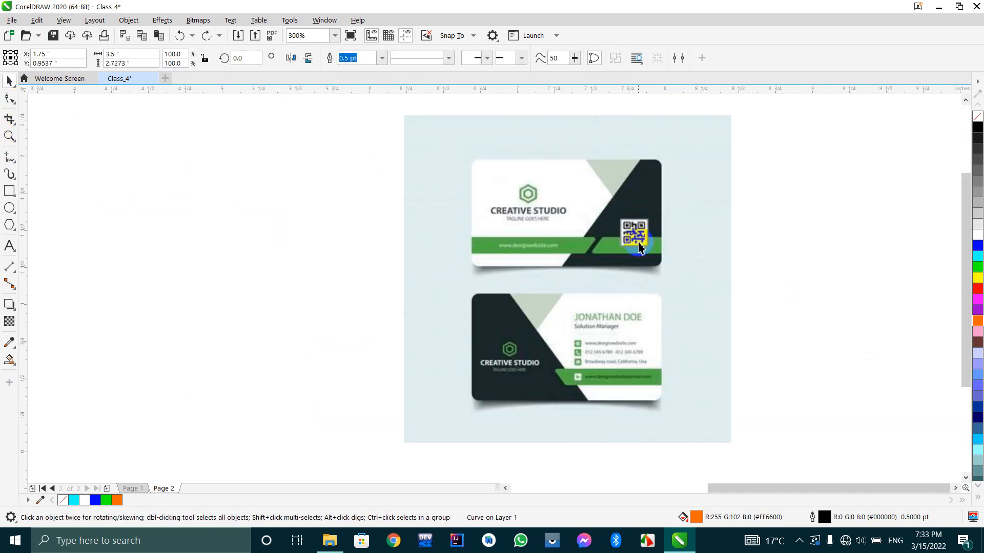
scroll(593, 260, "down", 2)
scroll(594, 265, "down", 2)
left_click(594, 264)
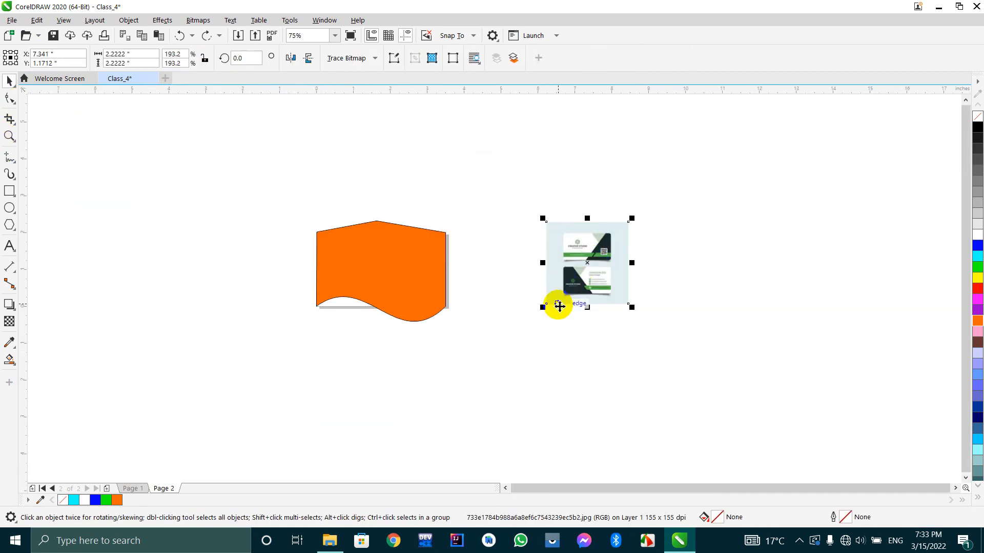
left_click_drag(543, 308, 474, 377)
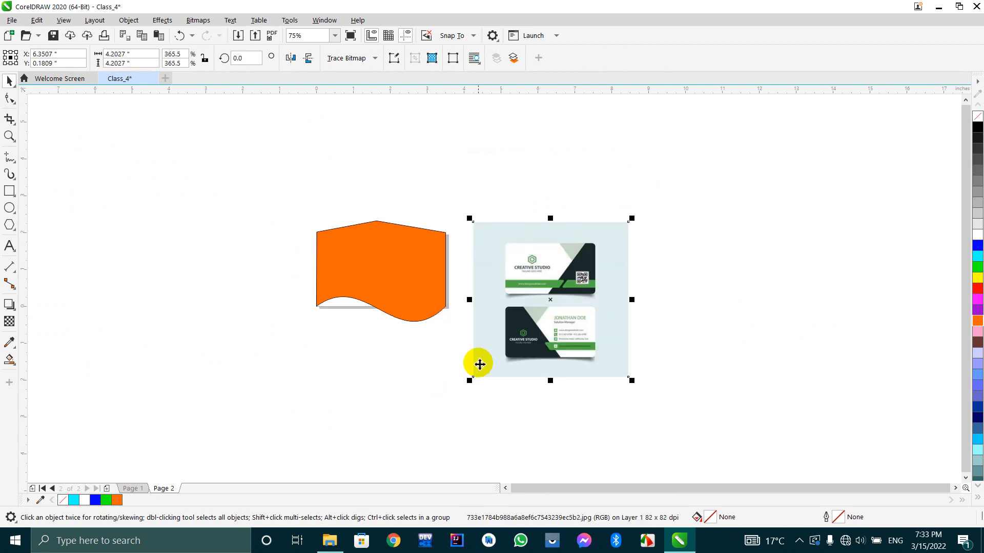
left_click_drag(493, 296, 496, 262)
Delete the orange shape from the page and check the page's width and height settings.
left_click_drag(243, 192, 456, 384)
key("Delete")
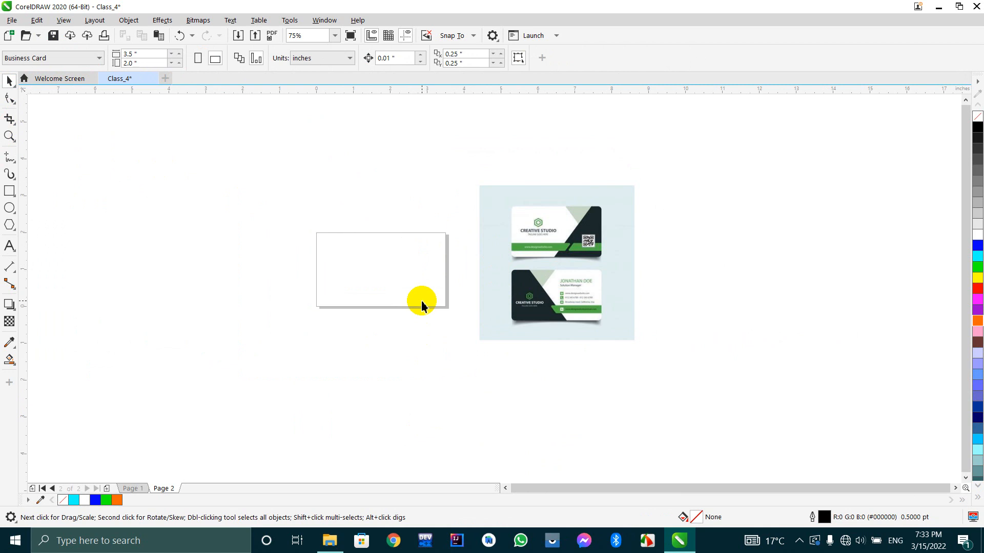
left_click(141, 55)
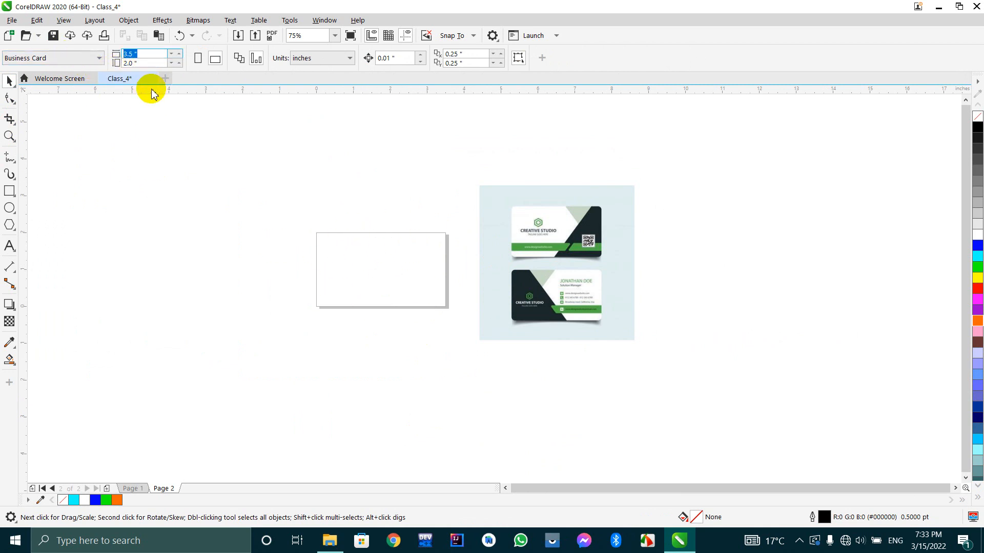
left_click(146, 63)
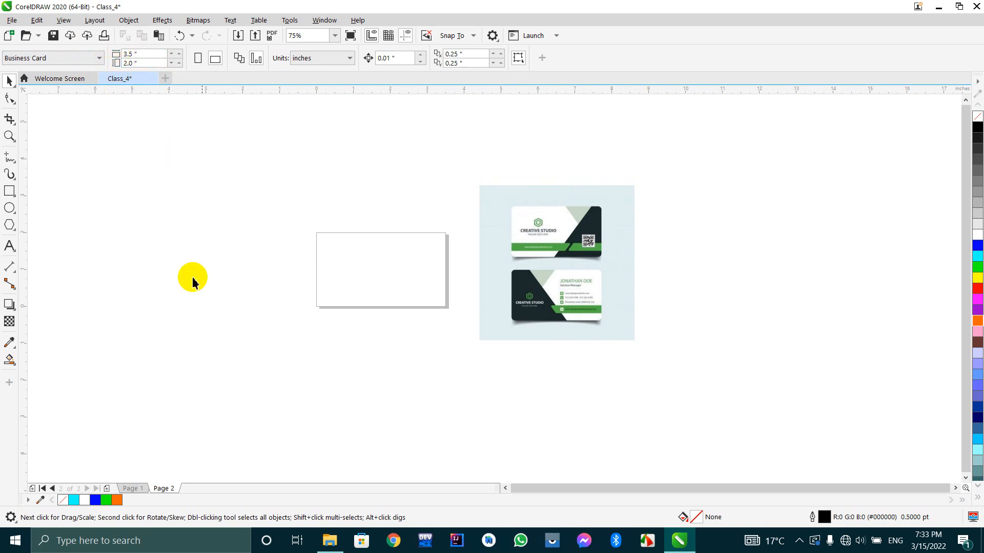
Create a page-sized 3.5 by 2 inch rectangle frame and round all its corners to a radius of about 0.21 inches.
double_click(9, 190)
scroll(402, 214, "up", 1)
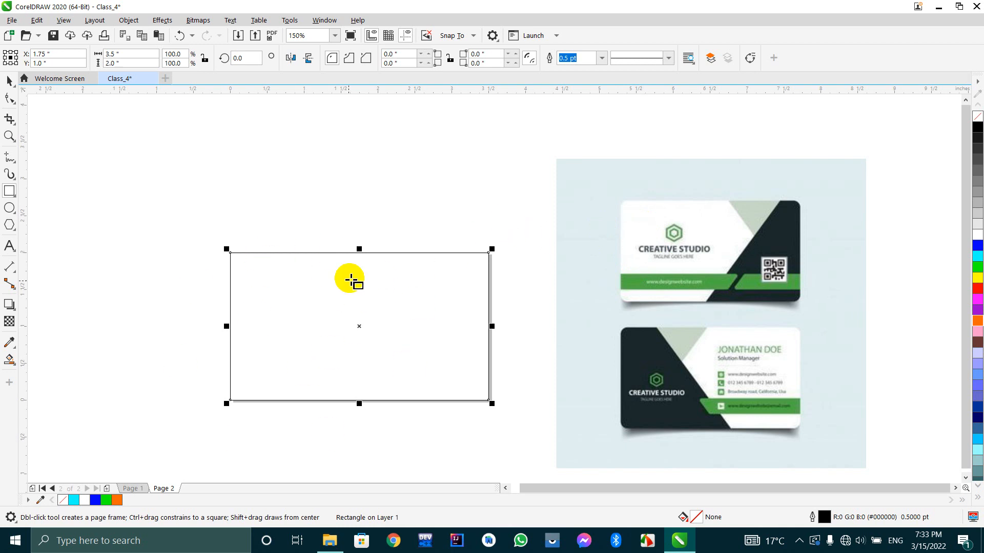
scroll(619, 249, "up", 2)
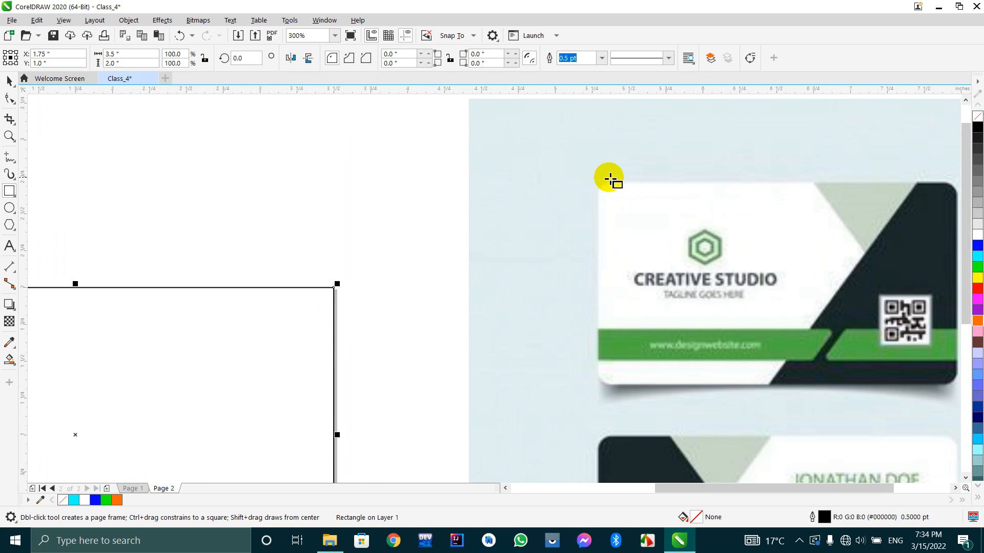
scroll(575, 215, "down", 2)
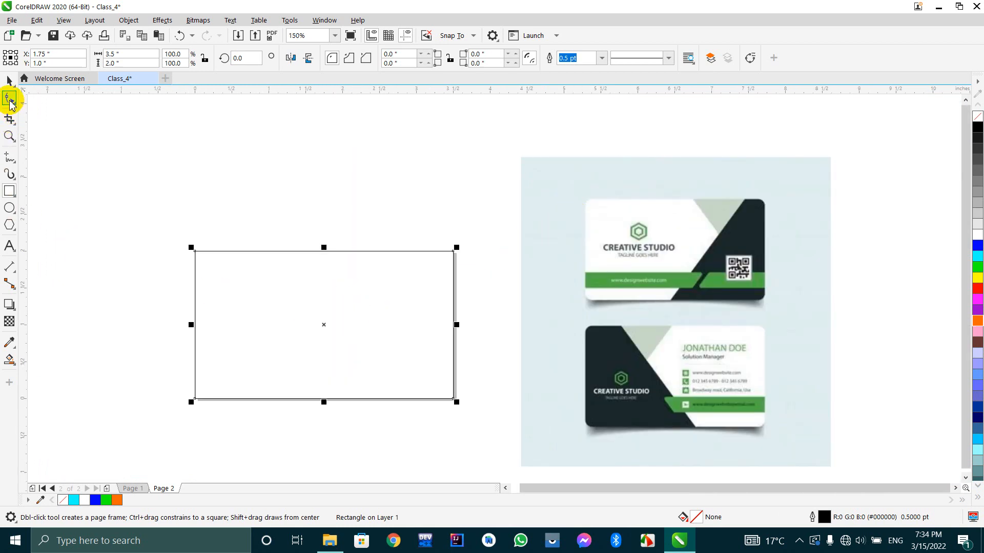
left_click(10, 98)
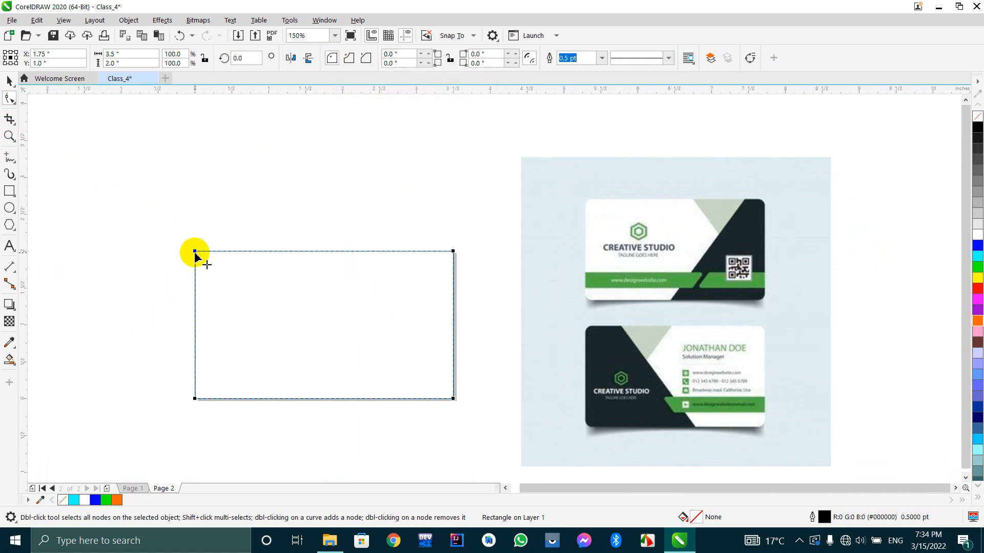
left_click_drag(195, 251, 204, 267)
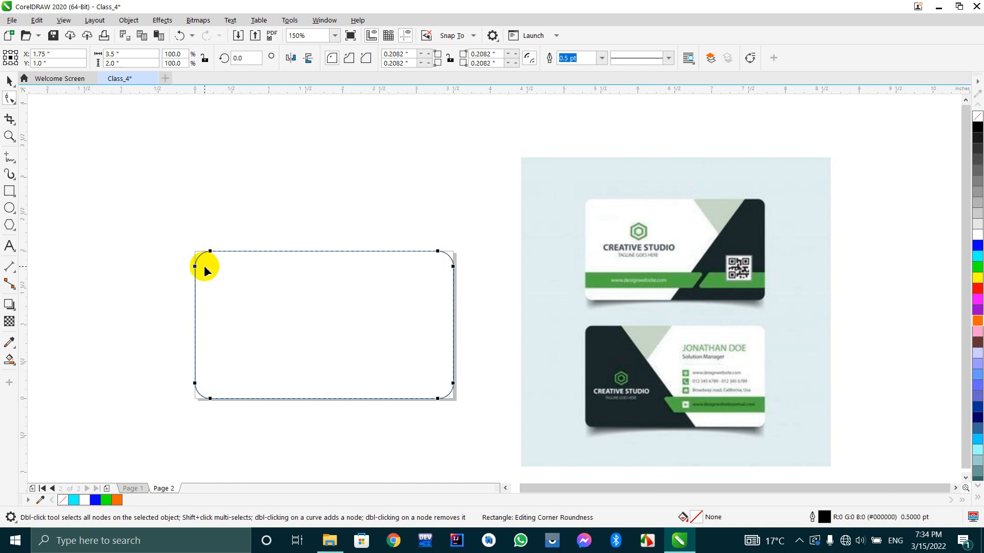
Reduce the card rectangle's corner radius to about 0.13 inches and fill the rectangle with white.
scroll(210, 254, "up", 2)
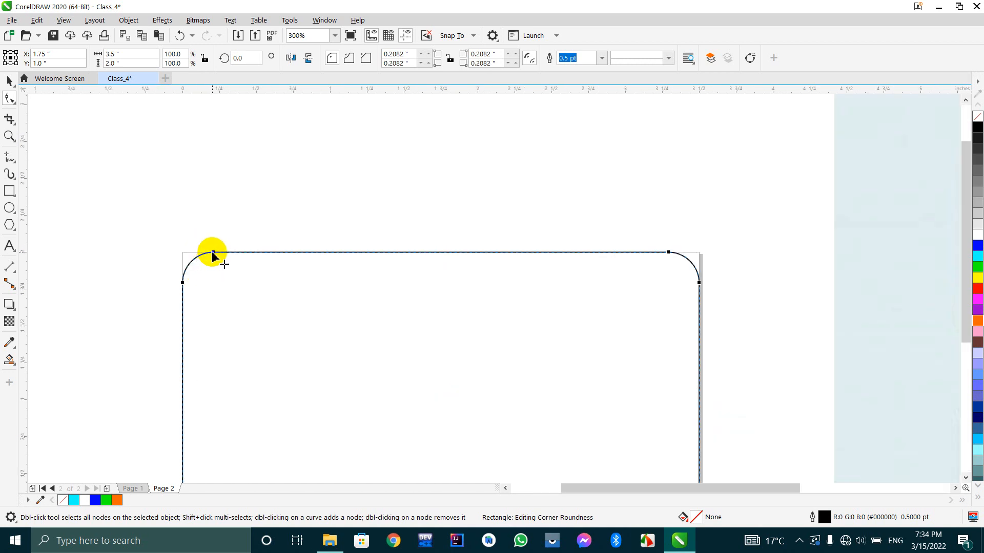
left_click_drag(211, 252, 202, 250)
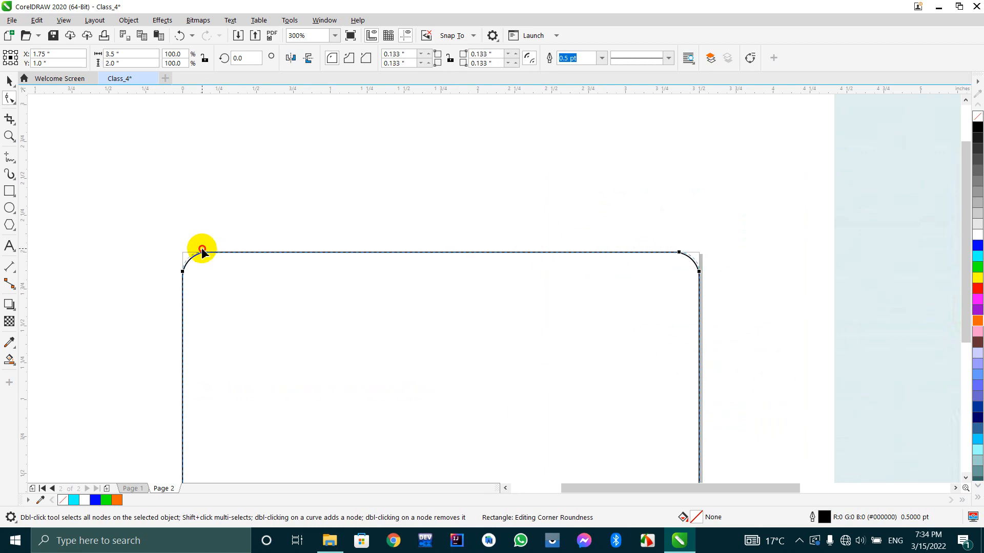
scroll(201, 251, "down", 2)
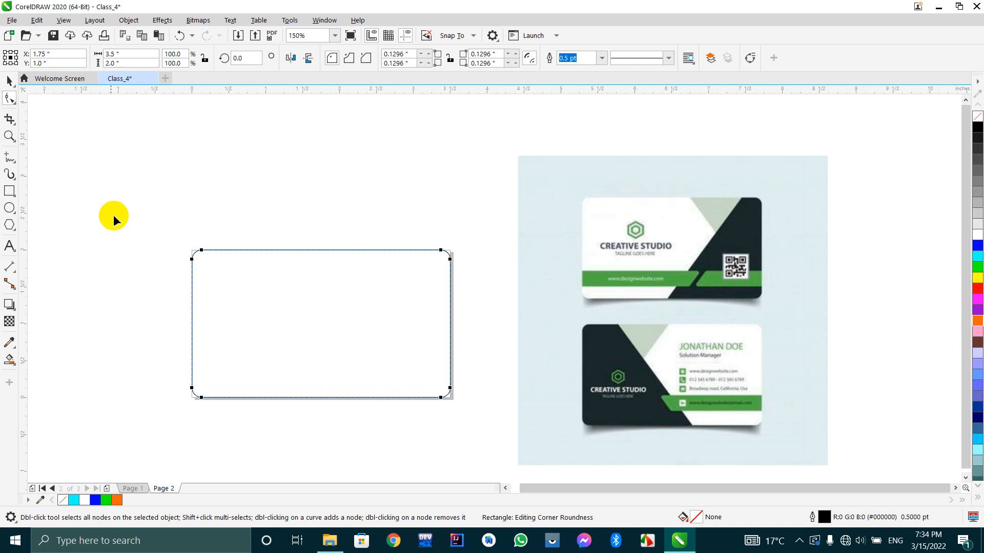
left_click(10, 86)
left_click(123, 181)
left_click(242, 306)
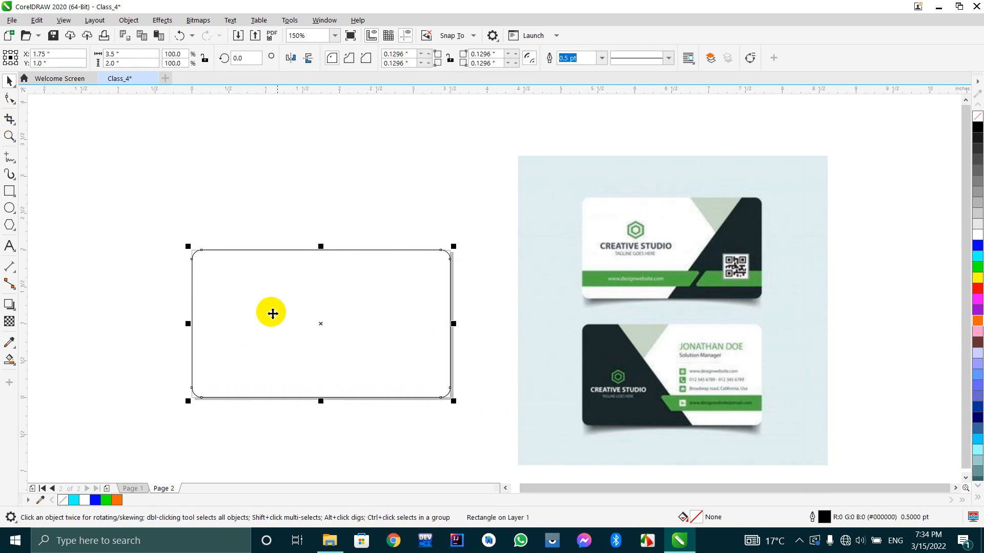
left_click(977, 234)
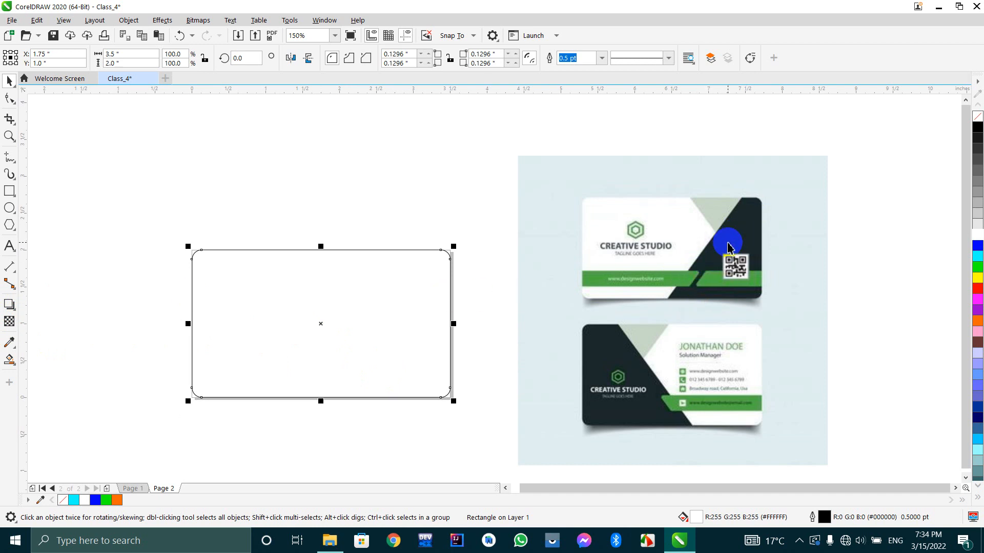
left_click(147, 323)
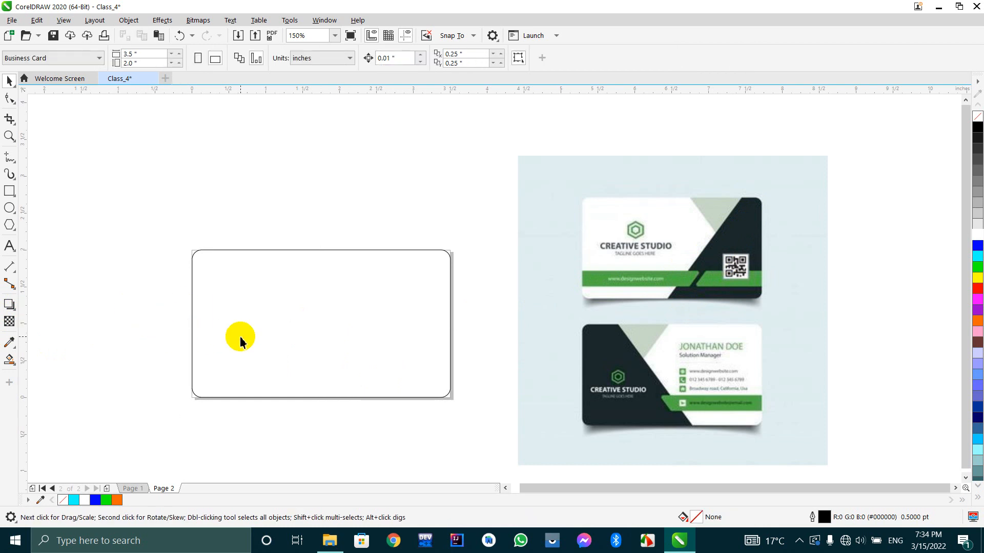
Create a full-height copy of the card rectangle narrowed to about 1.45 inches wide against the card's right edge.
left_click(251, 342)
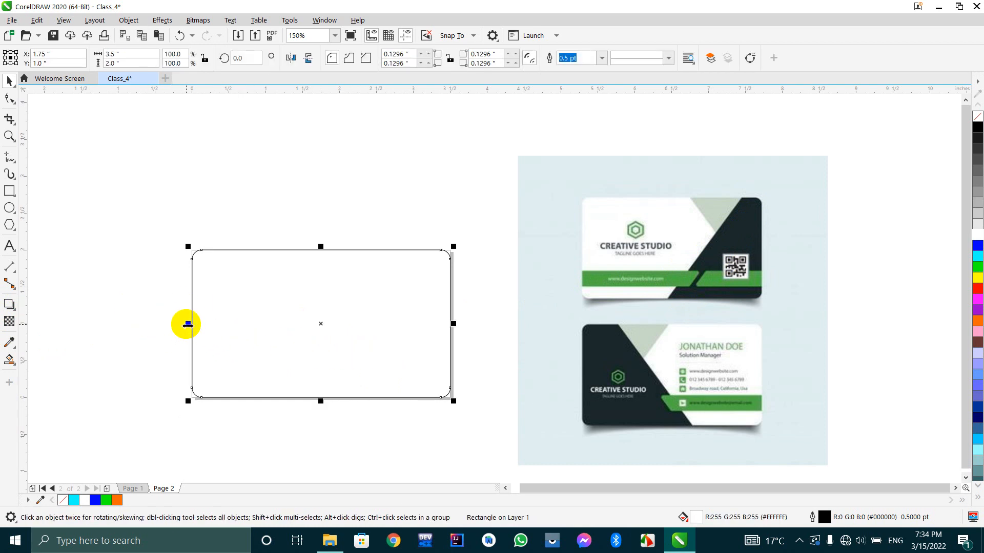
left_click_drag(188, 323, 334, 325)
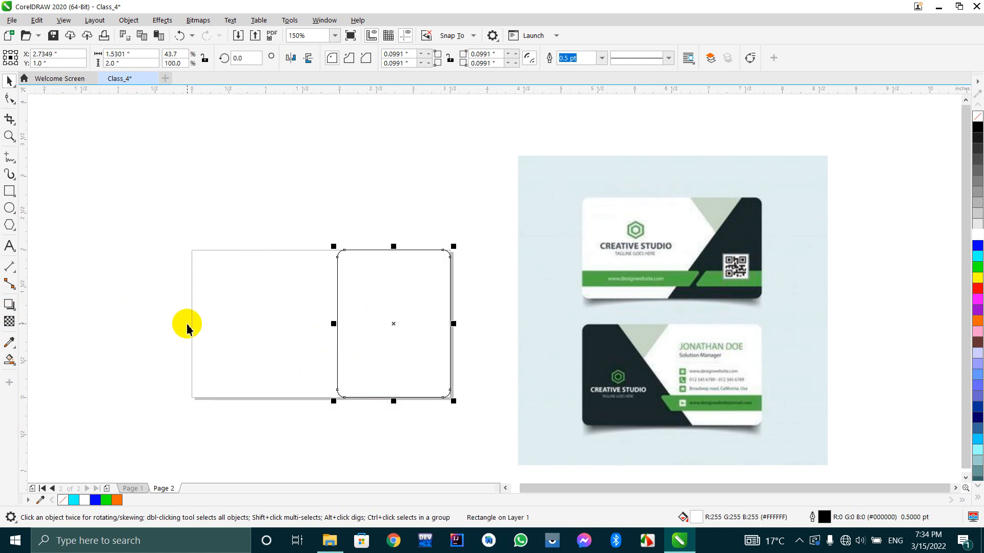
key("ctrl+z")
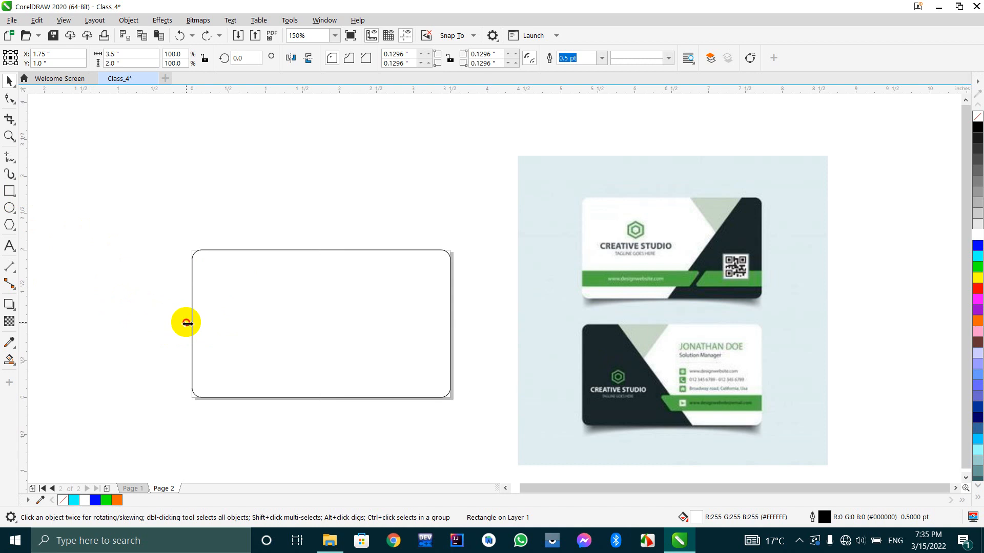
left_click_drag(187, 323, 338, 325)
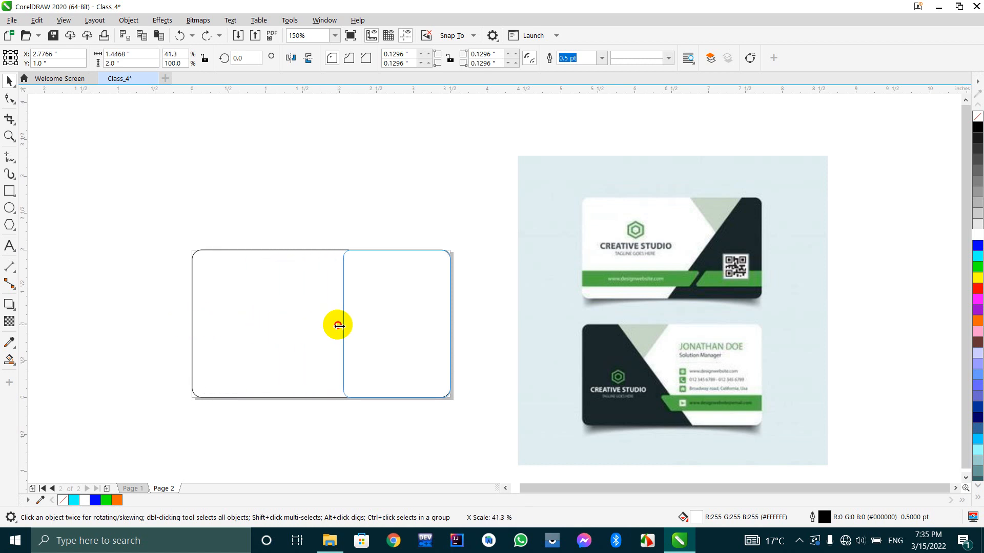
left_click_drag(338, 327, 337, 326)
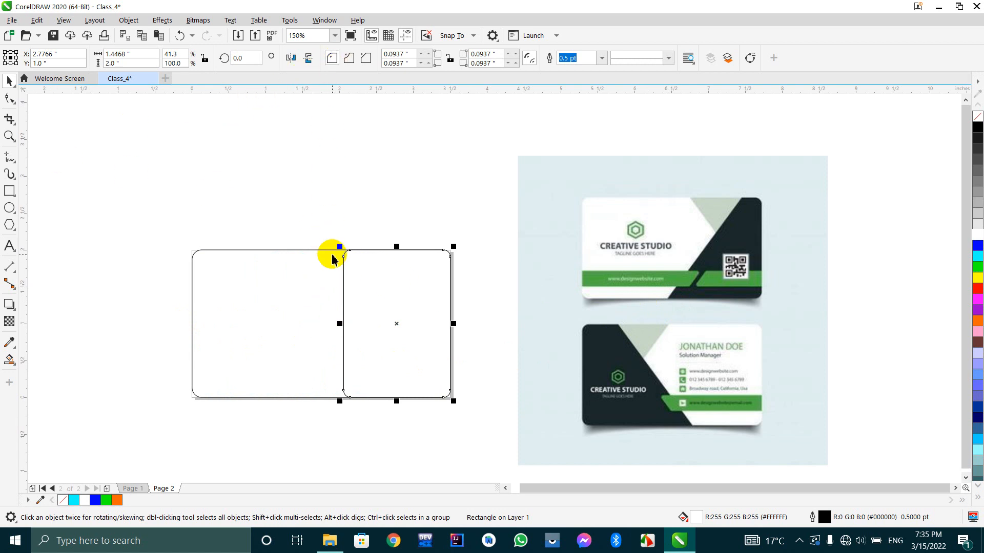
left_click_drag(340, 248, 290, 256)
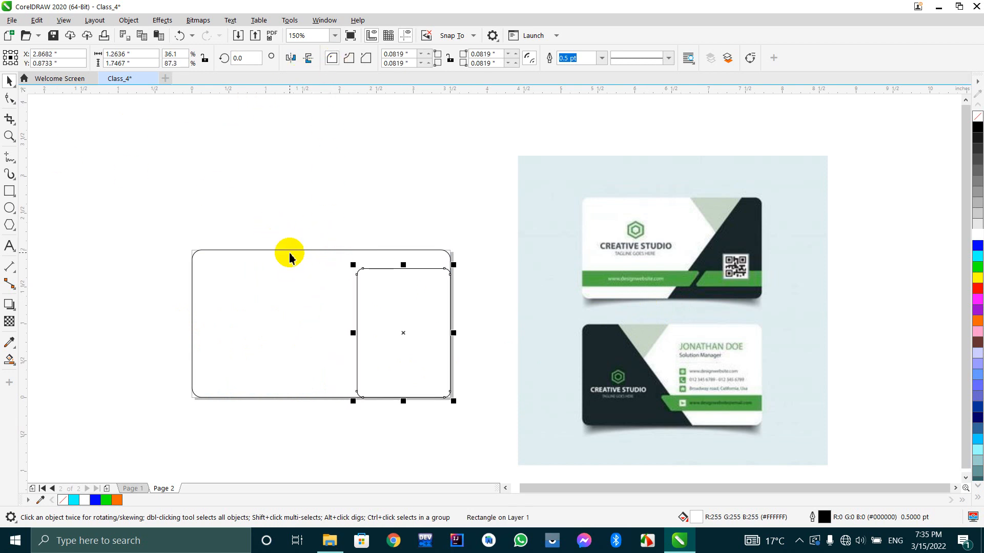
key("ctrl+z")
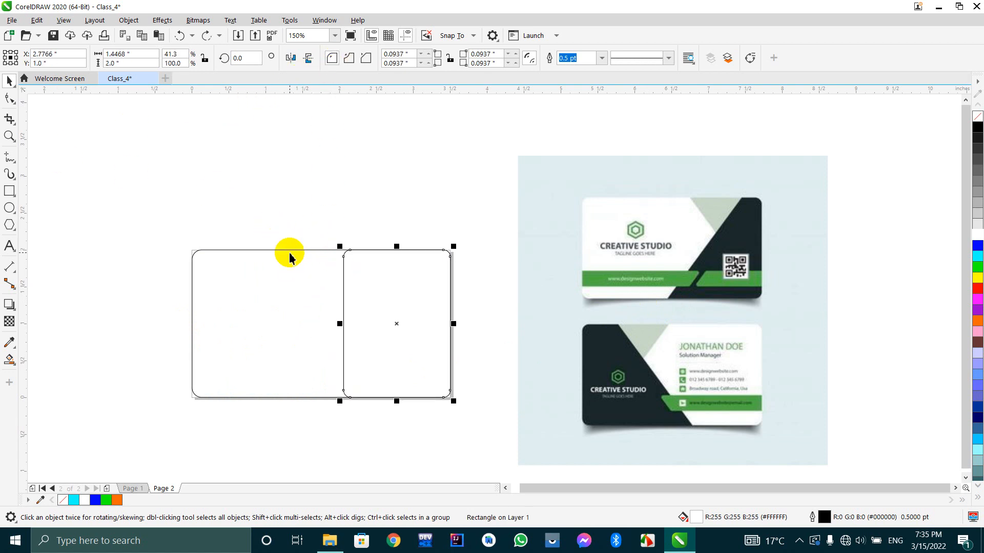
Set the narrow rectangle's top-left and bottom-left corner radii to 0 inches.
left_click(410, 54)
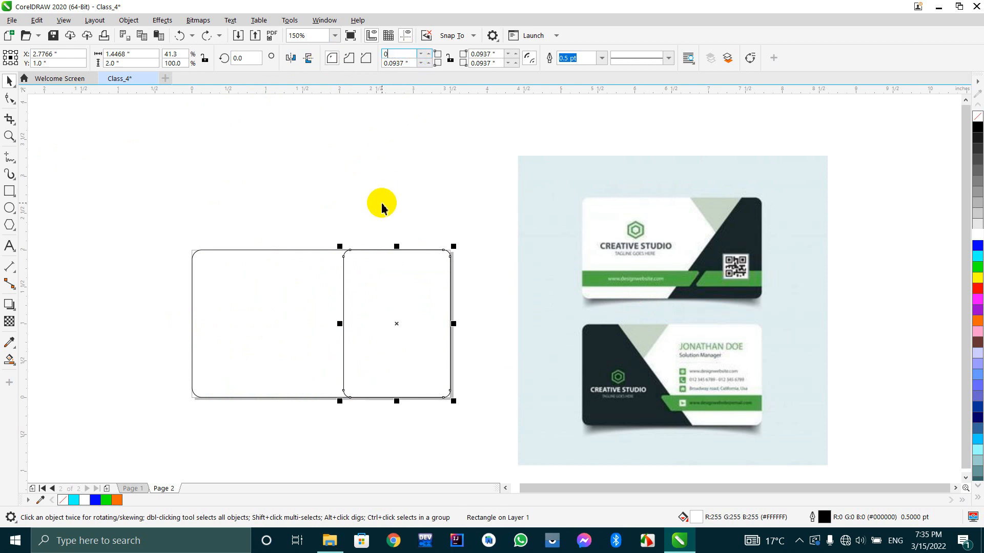
type("0")
left_click(409, 63)
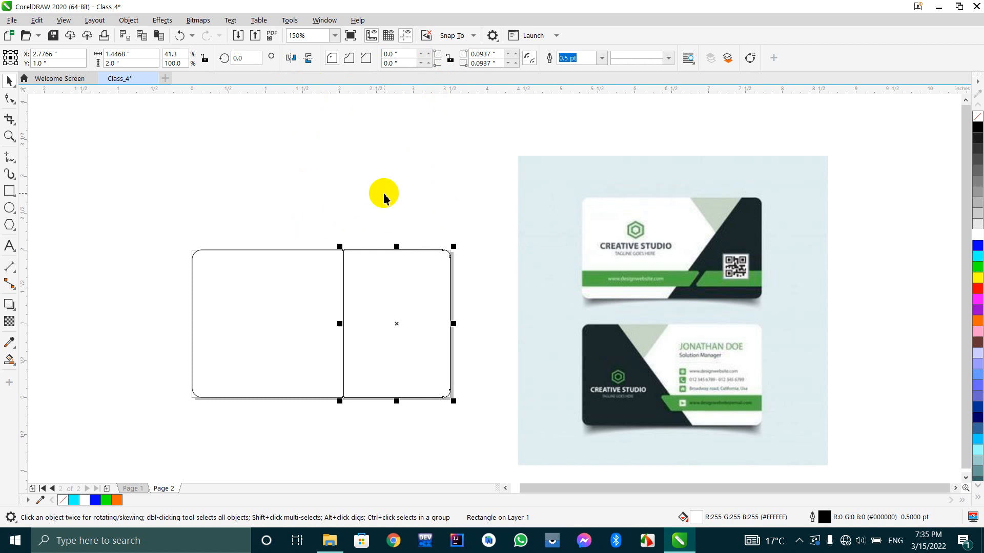
left_click(491, 54)
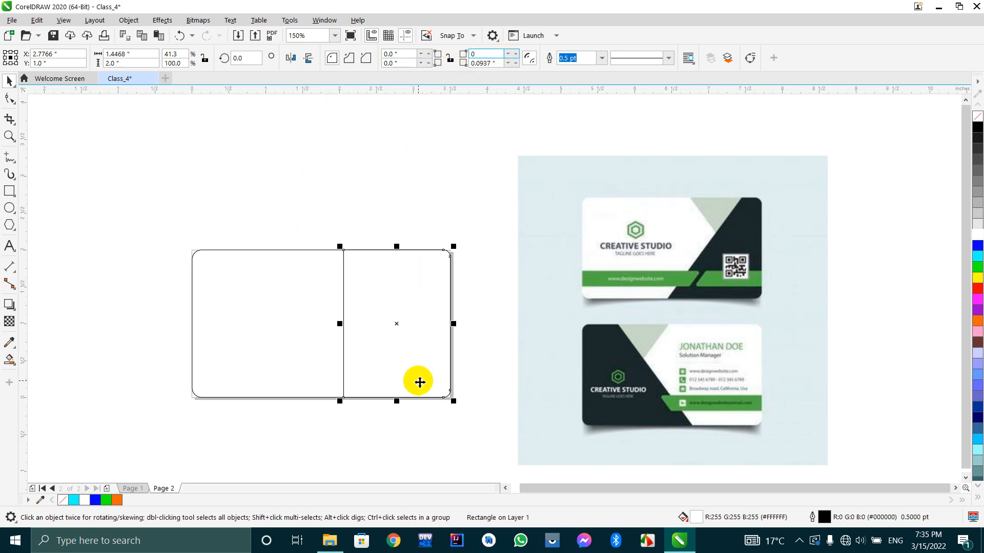
left_click(468, 356)
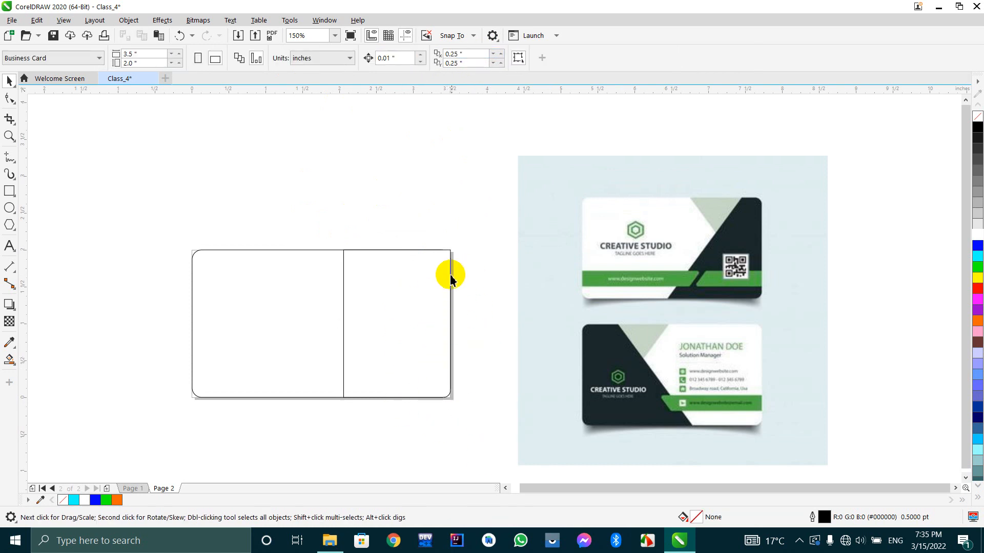
left_click(459, 260)
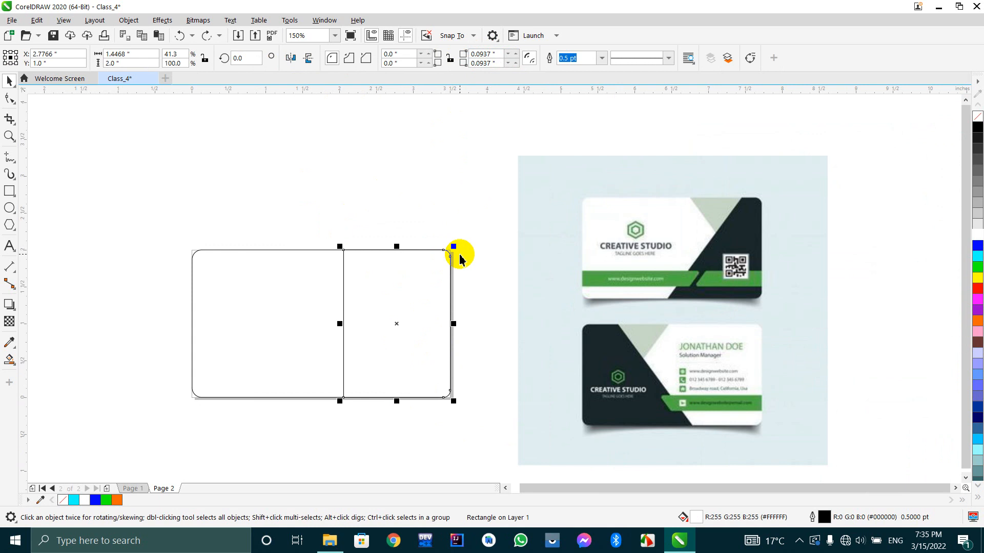
left_click(458, 258)
scroll(448, 257, "up", 4)
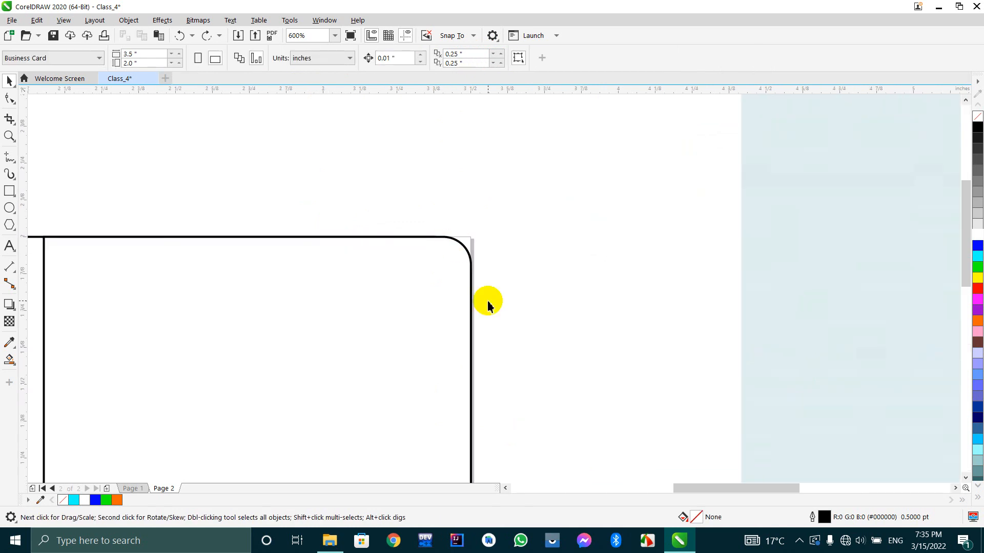
scroll(437, 139, "down", 6)
Fill the narrow rectangle with gray #666666 and convert it to curves.
left_click(406, 197)
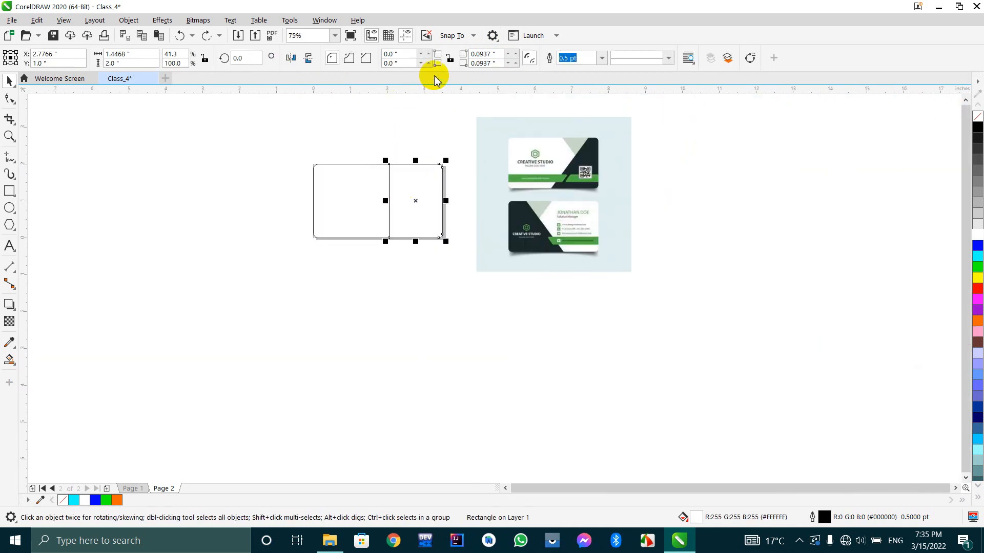
scroll(444, 165, "up", 2)
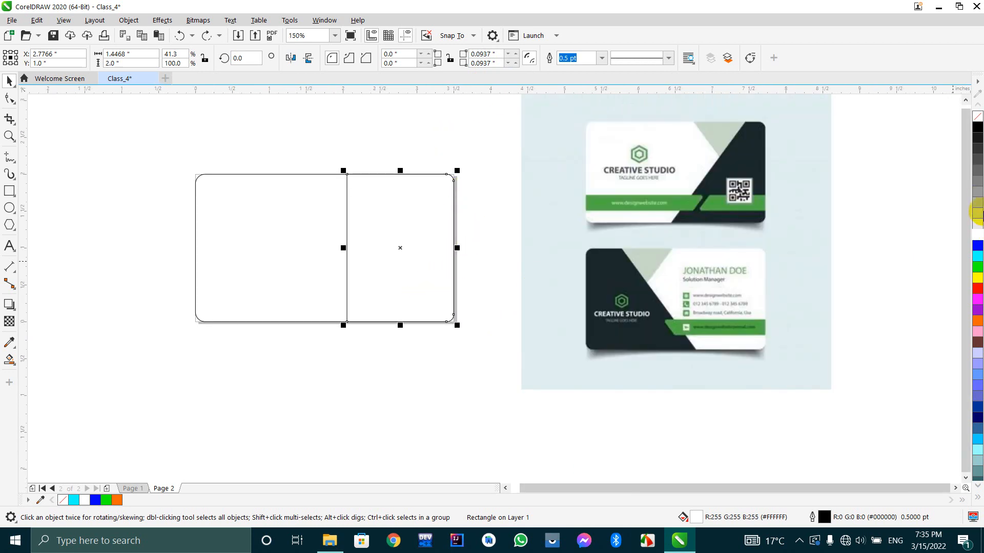
left_click(979, 177)
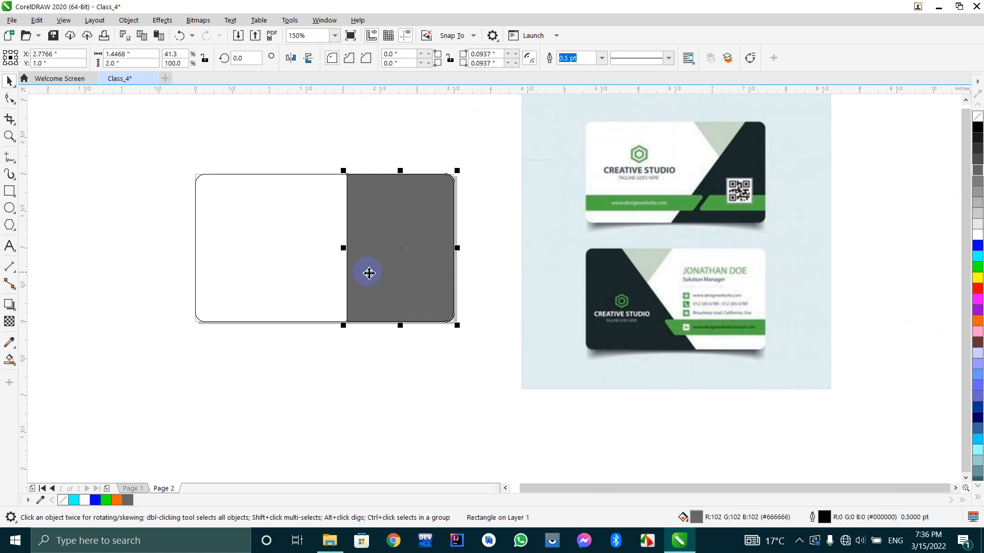
left_click(10, 99)
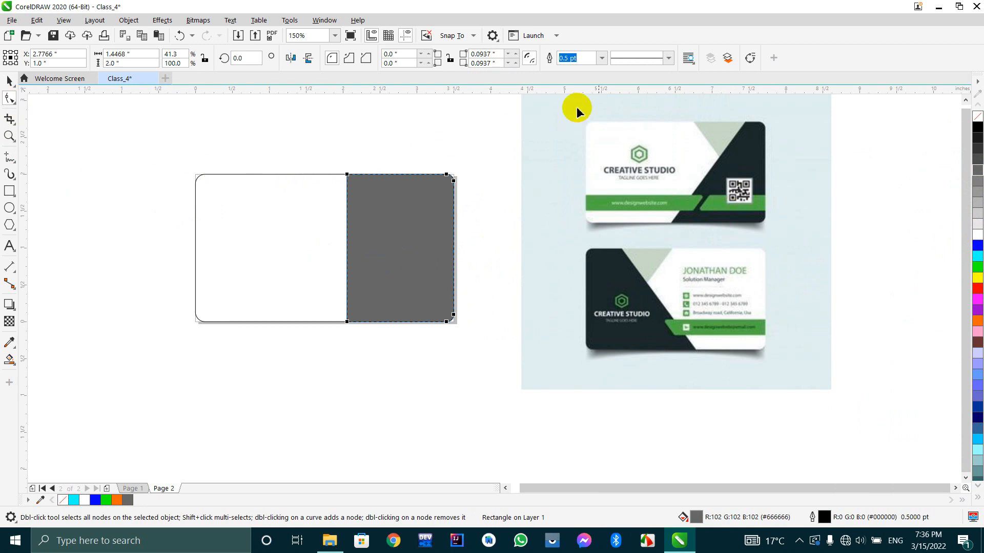
left_click(750, 58)
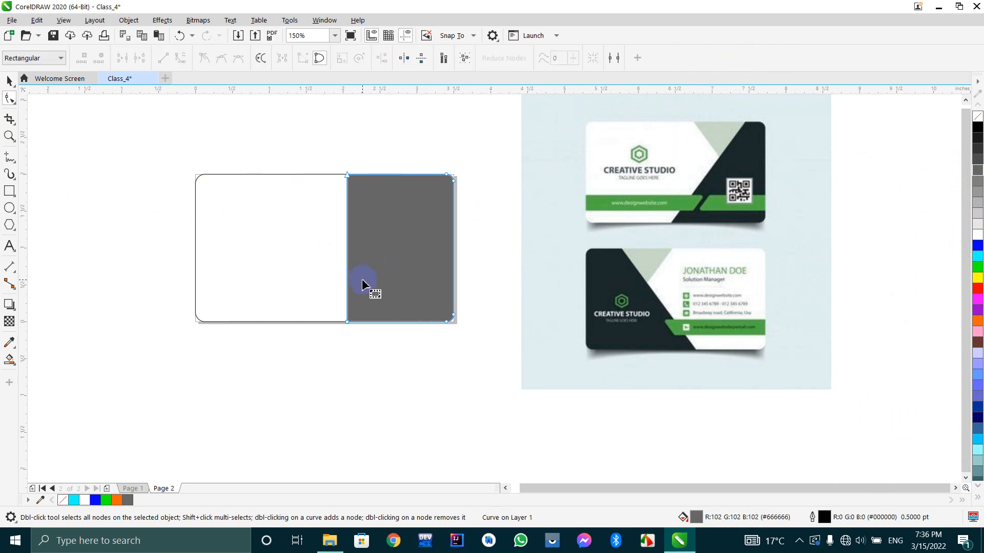
Move the gray shape's top-left node right along the card's top edge to about the 3-inch ruler mark.
left_click(348, 177)
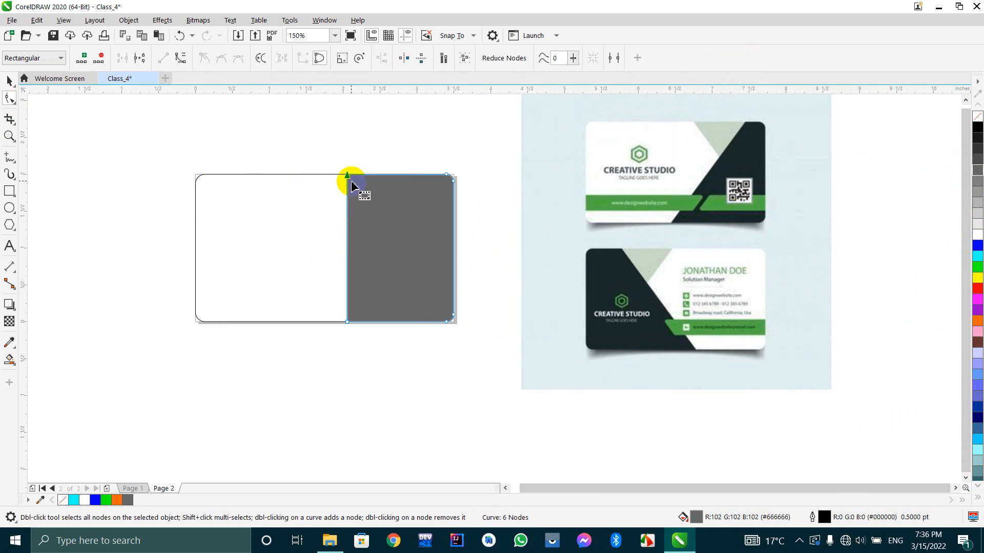
scroll(351, 177, "up", 2)
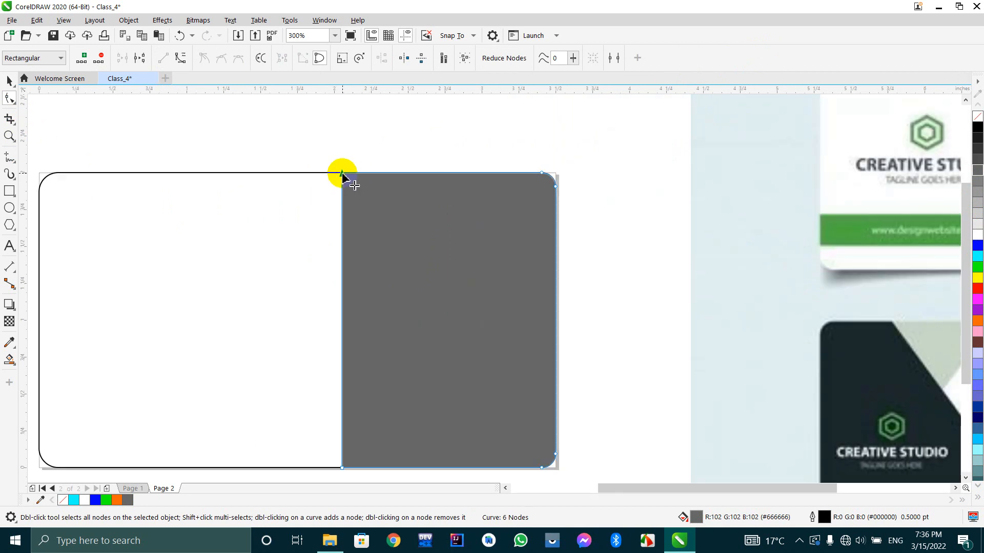
left_click_drag(343, 175, 433, 176)
scroll(292, 182, "down", 2)
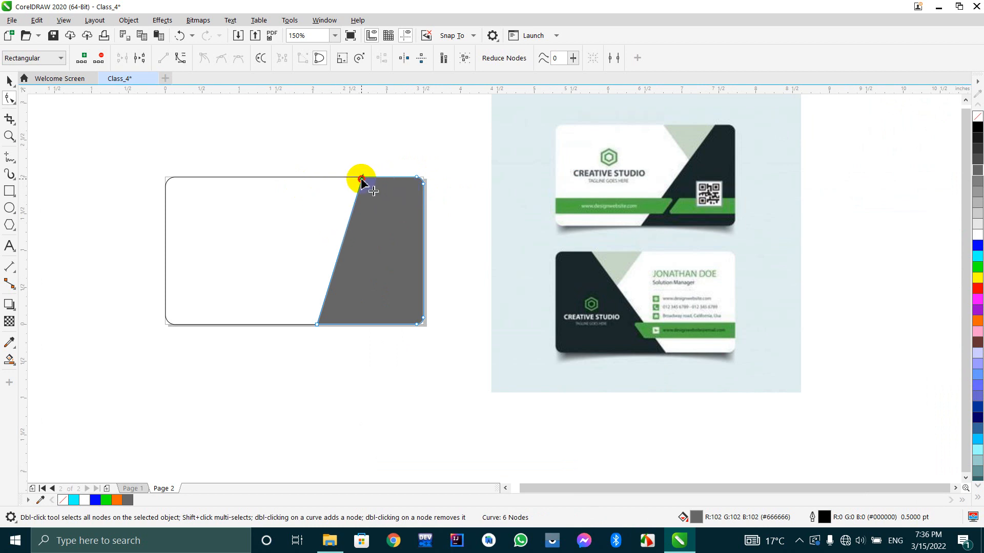
left_click_drag(361, 179, 383, 180)
scroll(418, 186, "up", 6)
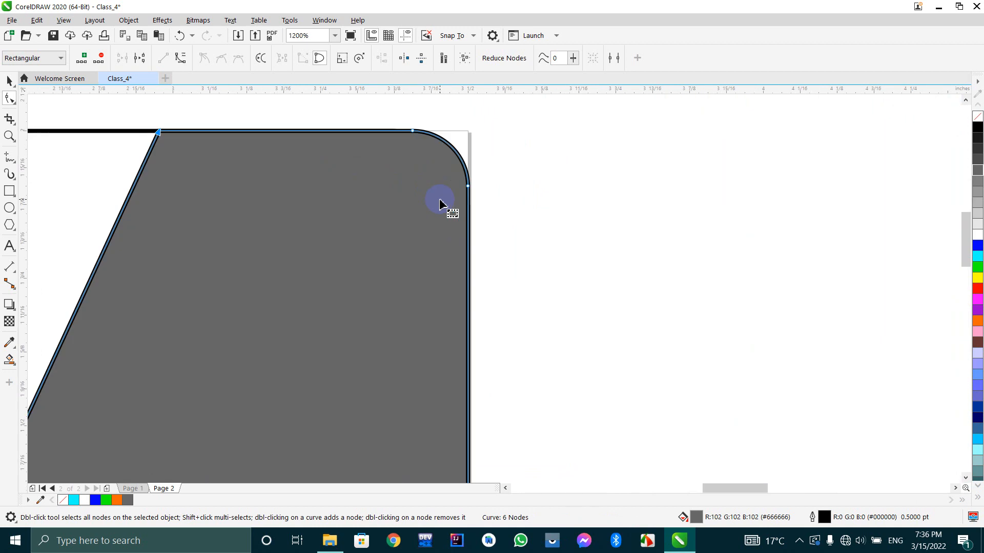
scroll(439, 204, "down", 6)
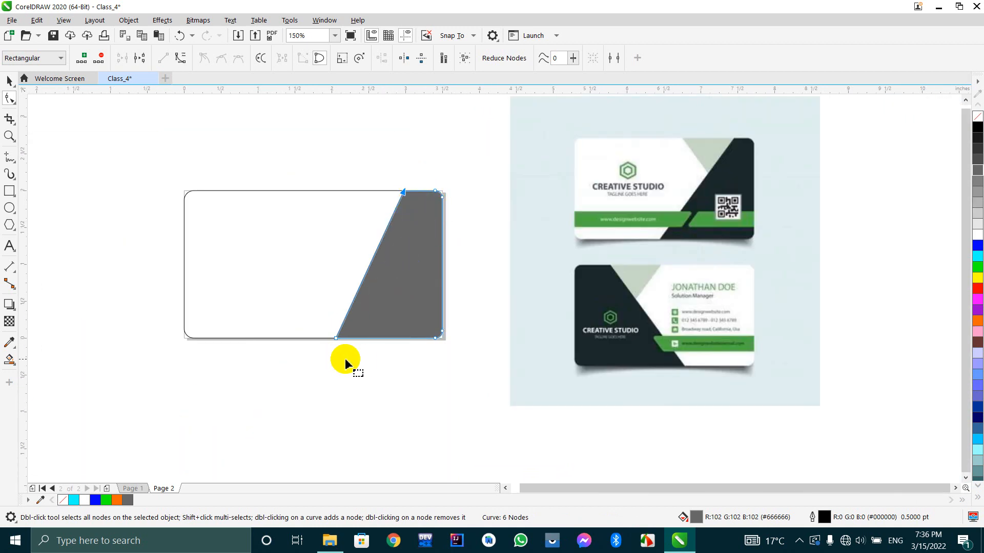
Move the gray shape's bottom-left node left along the card's bottom edge to about the 1.6-inch ruler mark.
scroll(340, 355, "up", 2)
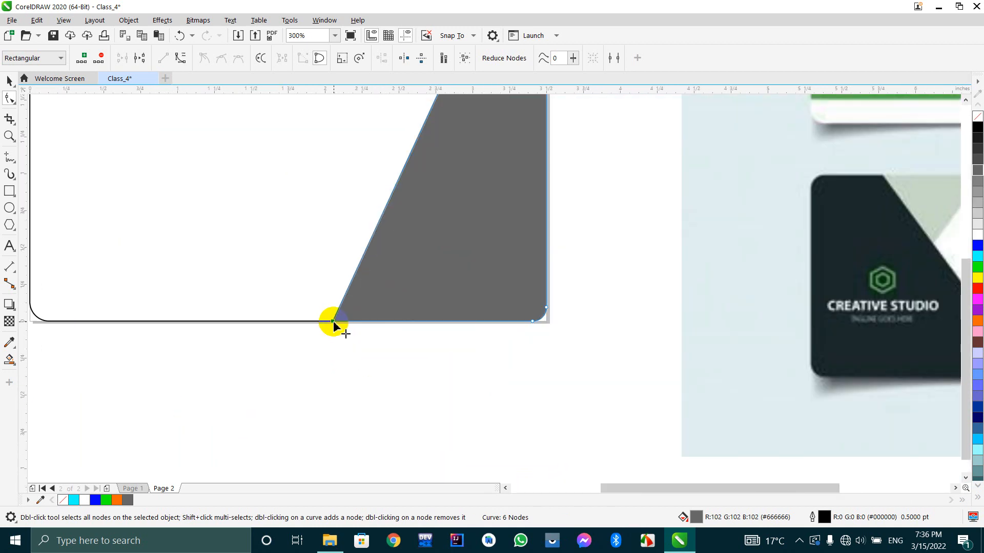
left_click_drag(333, 326, 272, 323)
scroll(412, 312, "down", 4)
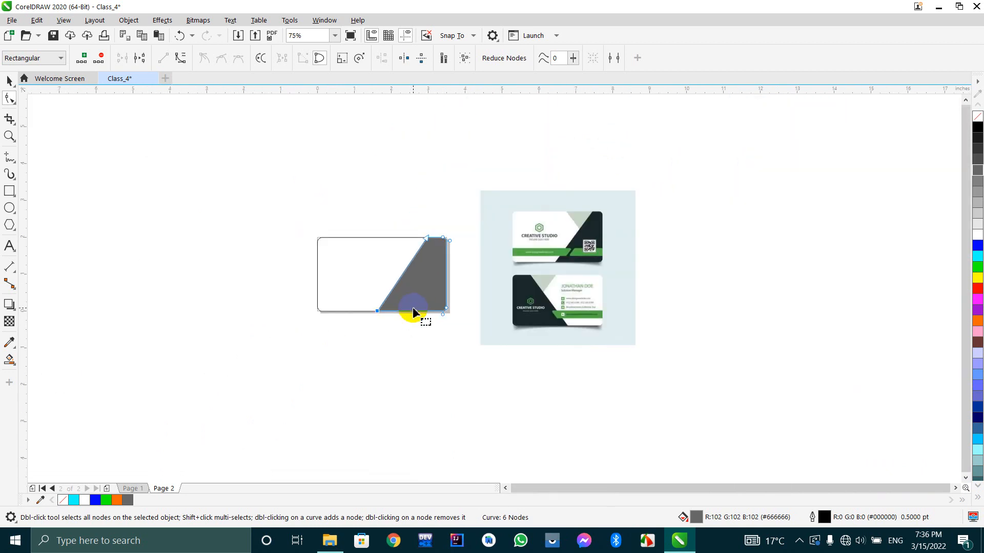
Fill the slanted shape with dark gray #333333, after trying #1A1A1A, and select it as a whole object.
scroll(413, 312, "up", 2)
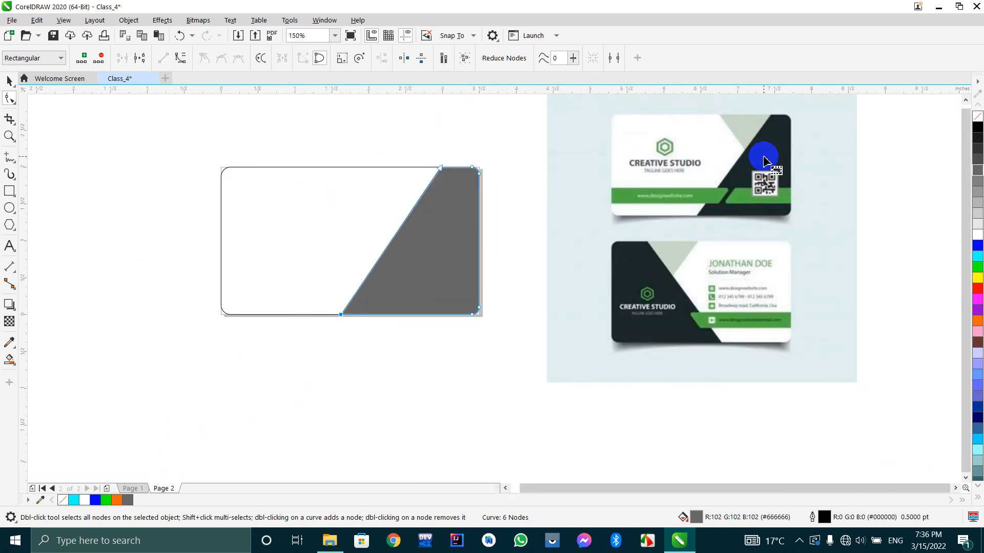
left_click(978, 138)
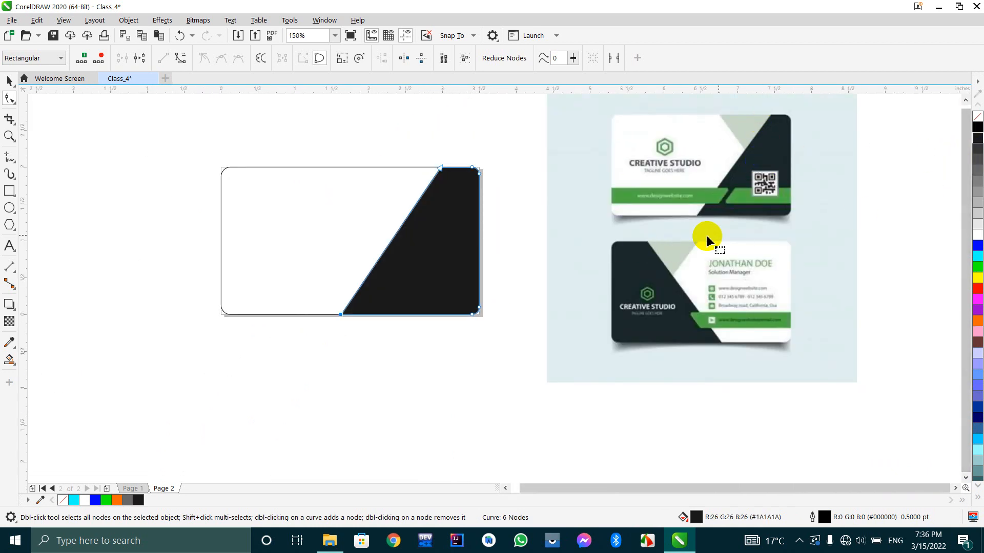
left_click(978, 148)
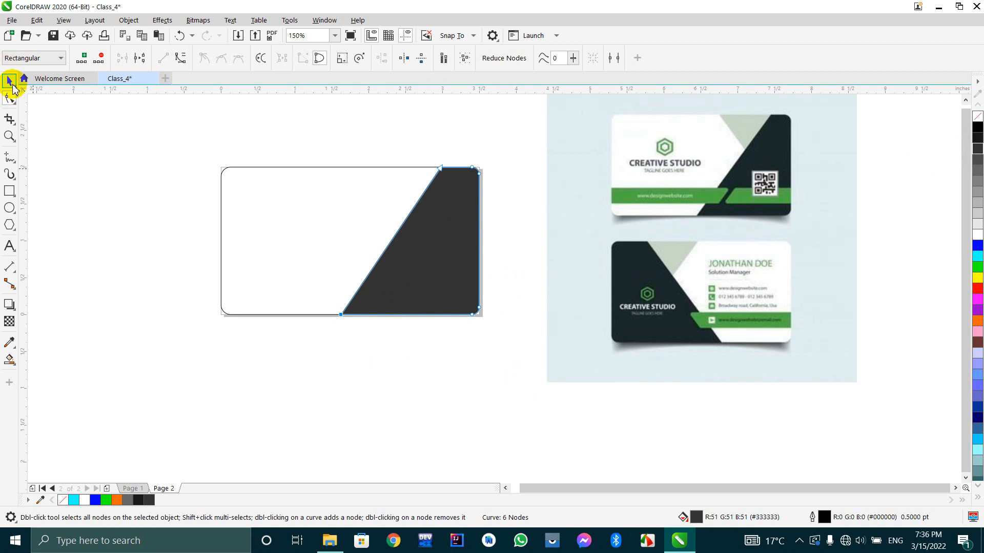
left_click(11, 83)
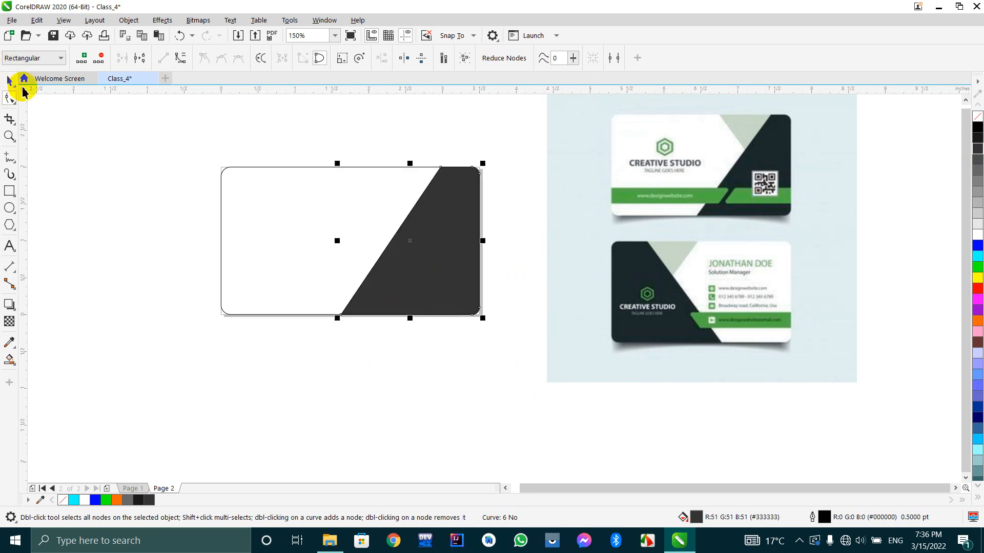
Draw a rectangle about 1.12 by 1.19 inches beside the card's left edge.
left_click(394, 385)
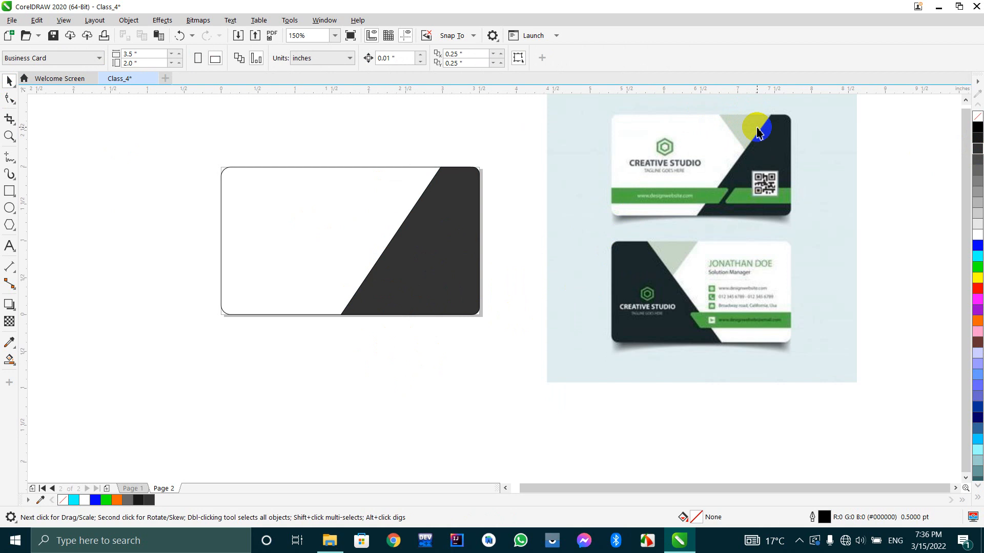
left_click(7, 193)
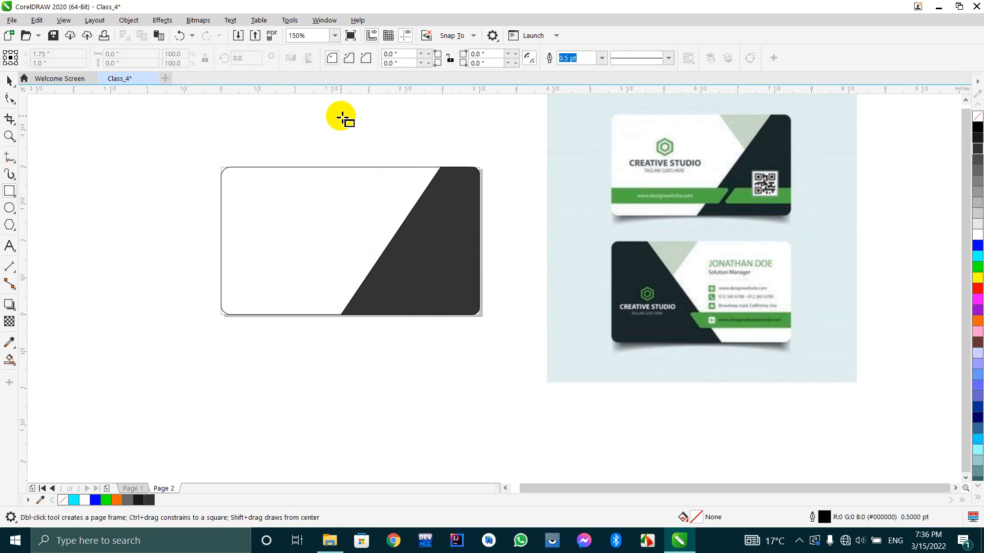
left_click_drag(121, 253, 204, 341)
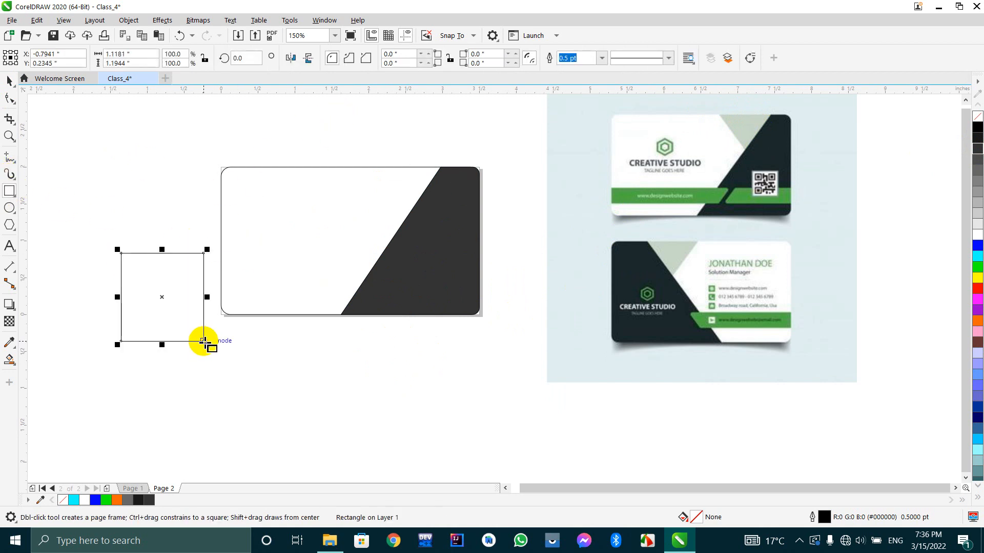
left_click(10, 102)
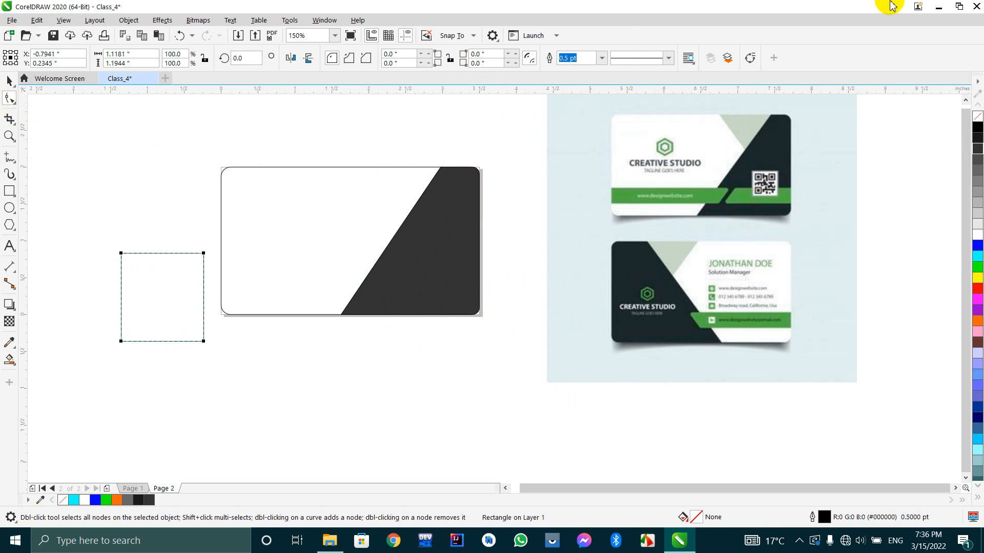
left_click(750, 57)
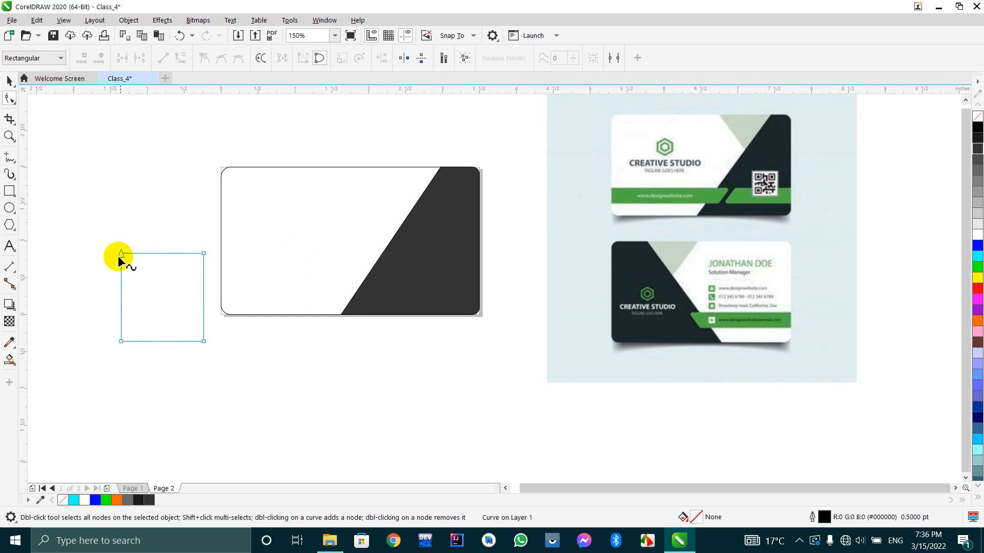
double_click(203, 254)
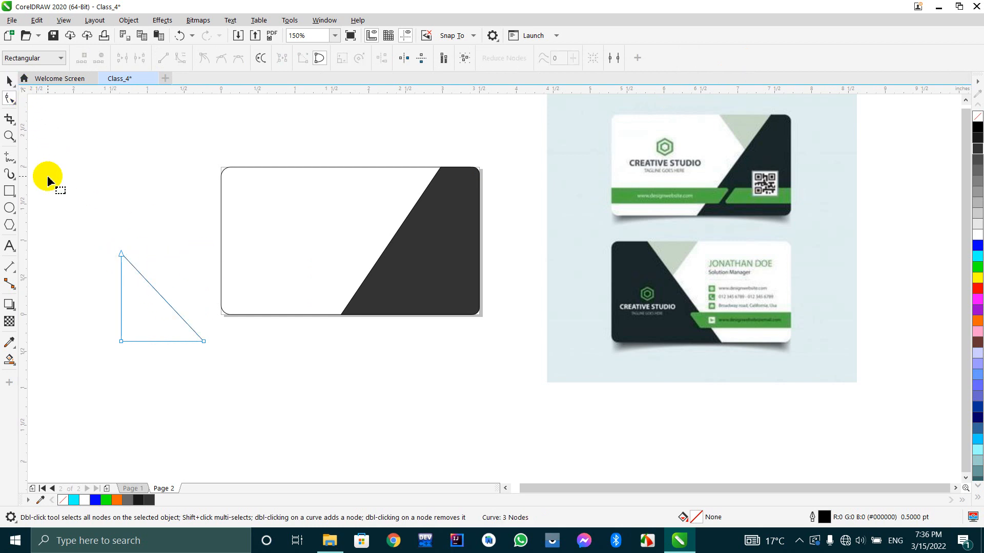
key("ctrl+z")
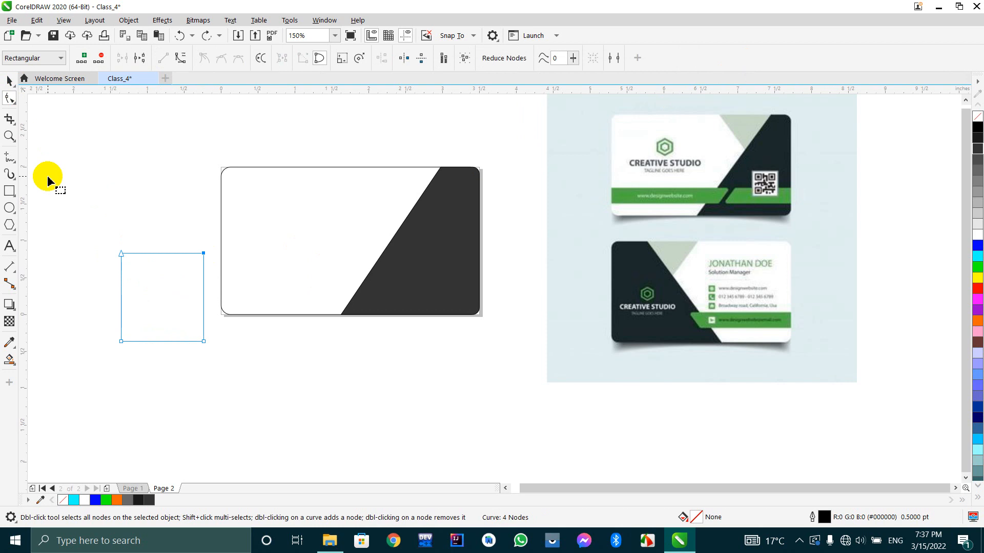
left_click(47, 180)
left_click(9, 82)
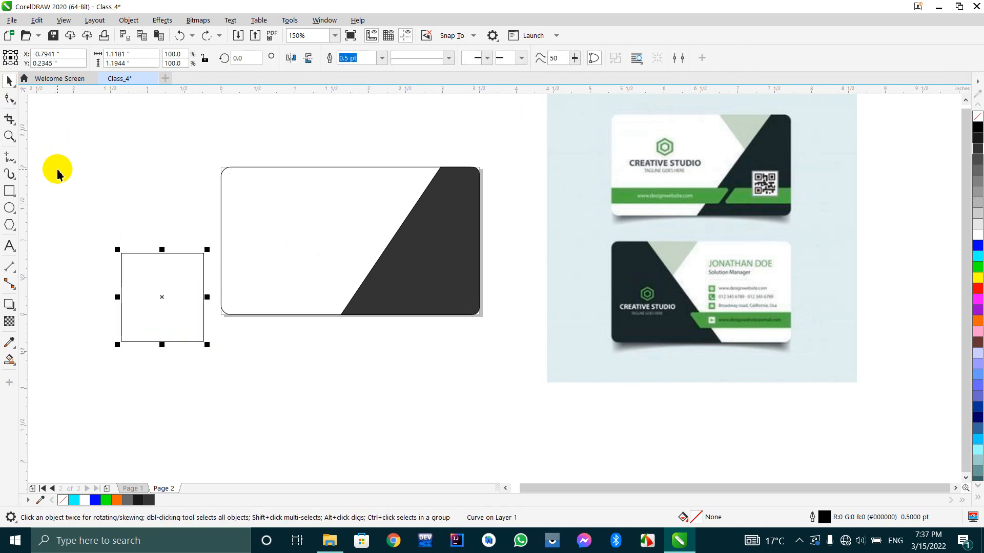
left_click(10, 98)
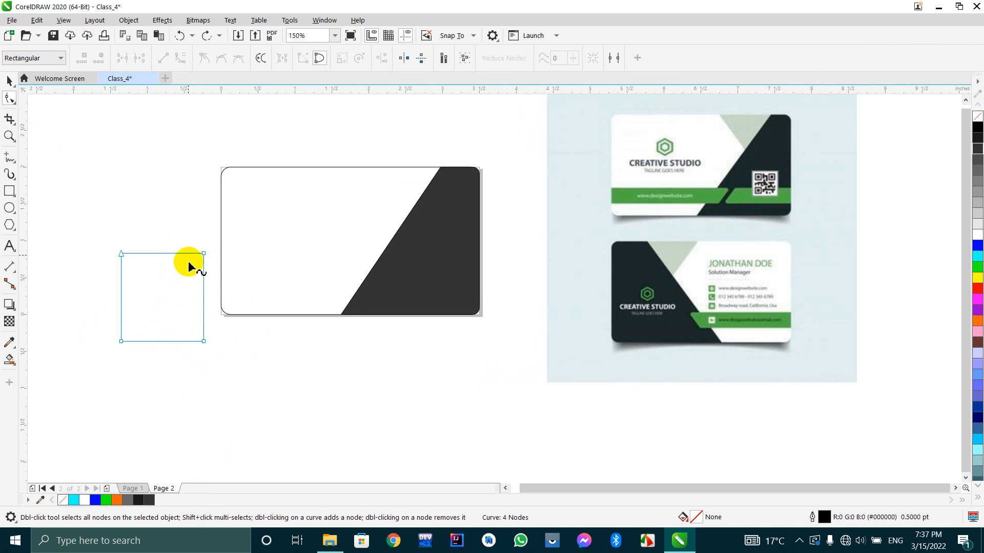
left_click(204, 254)
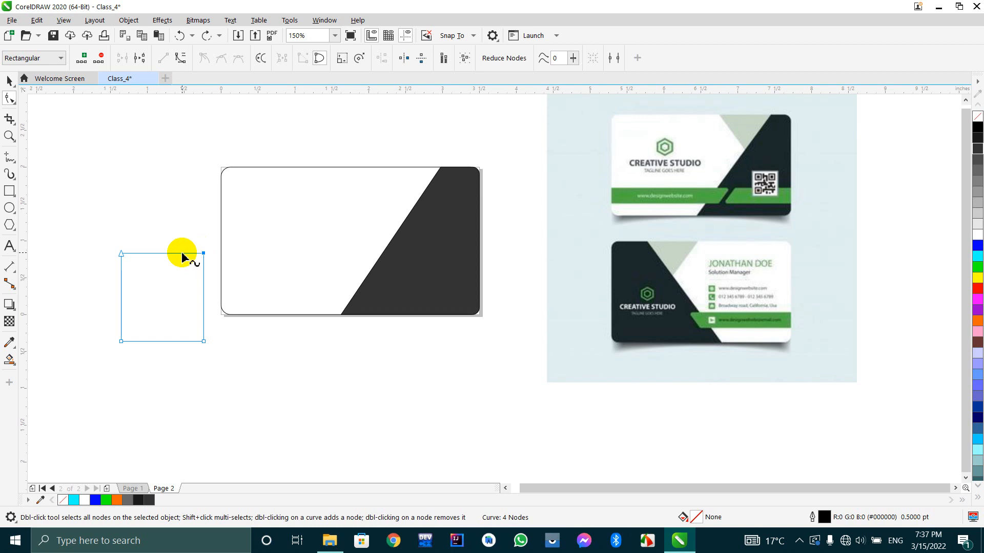
key("ctrl+z")
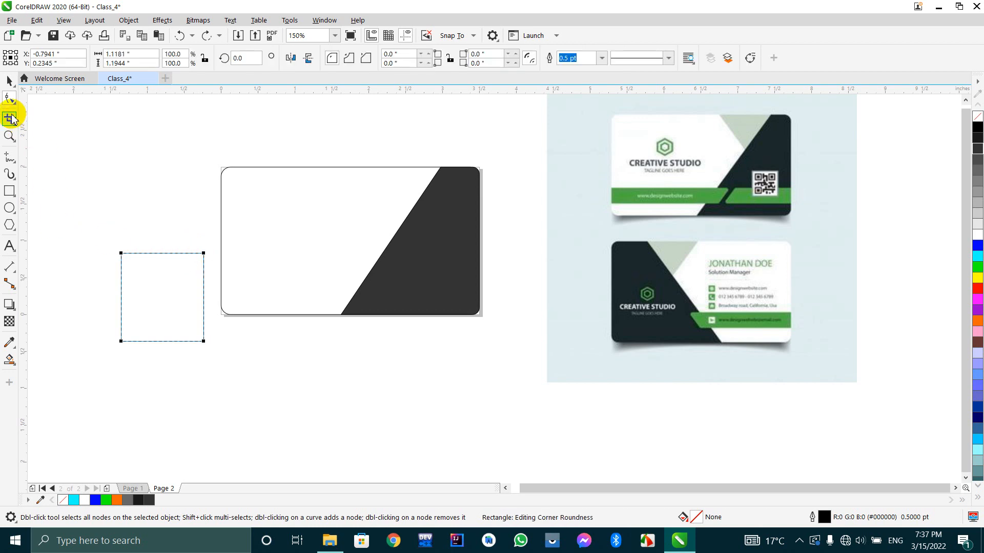
Convert the small rectangle to curves and delete its top-right node to leave a right triangle.
left_click(9, 82)
left_click(9, 98)
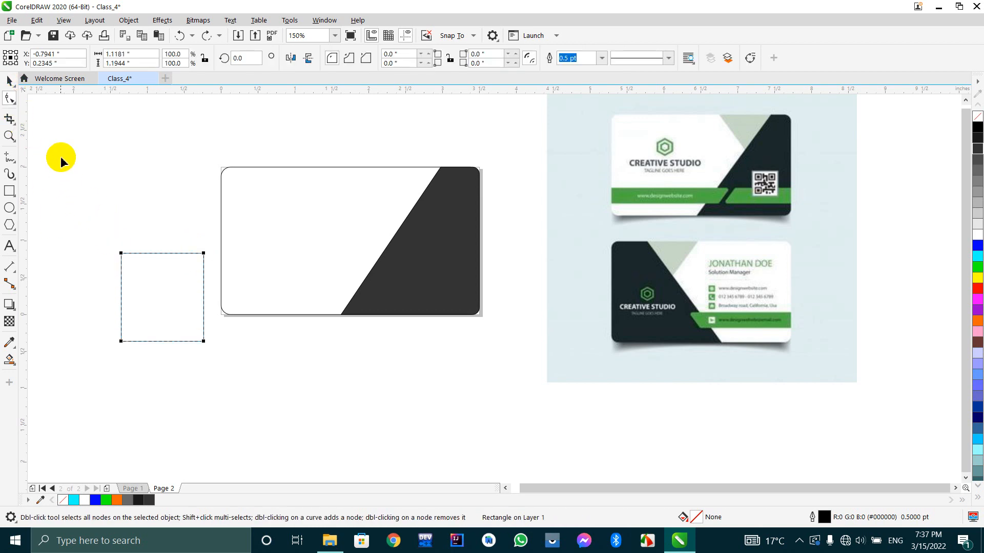
left_click(749, 60)
scroll(205, 260, "up", 1)
scroll(212, 258, "down", 1)
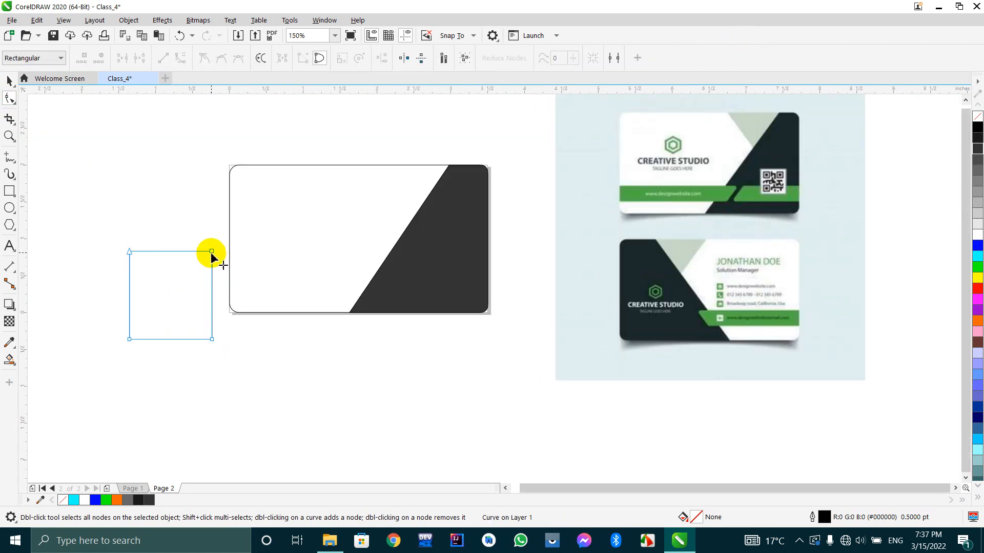
double_click(212, 252)
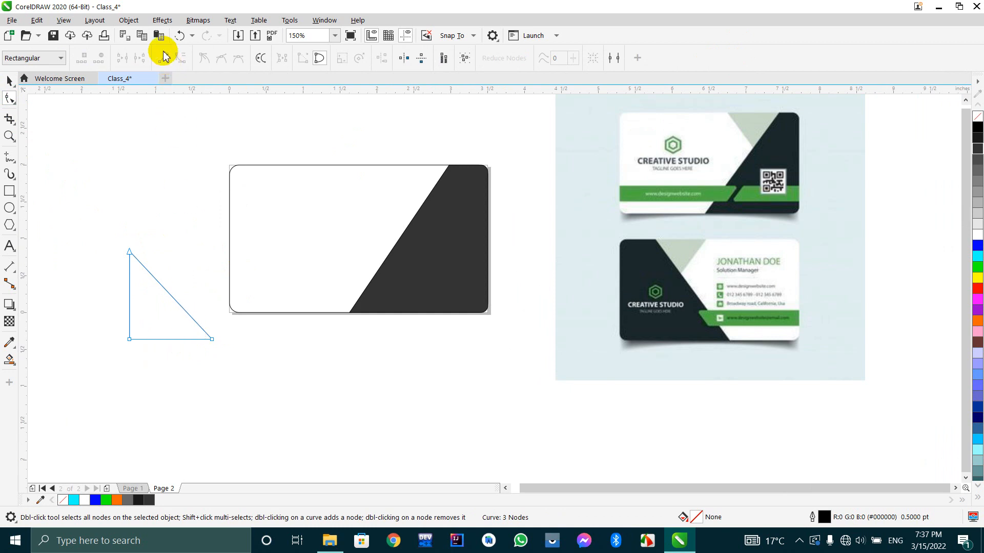
Rotate the triangle counterclockwise by about 46.4° so its longest side faces up and one corner points down.
left_click(10, 81)
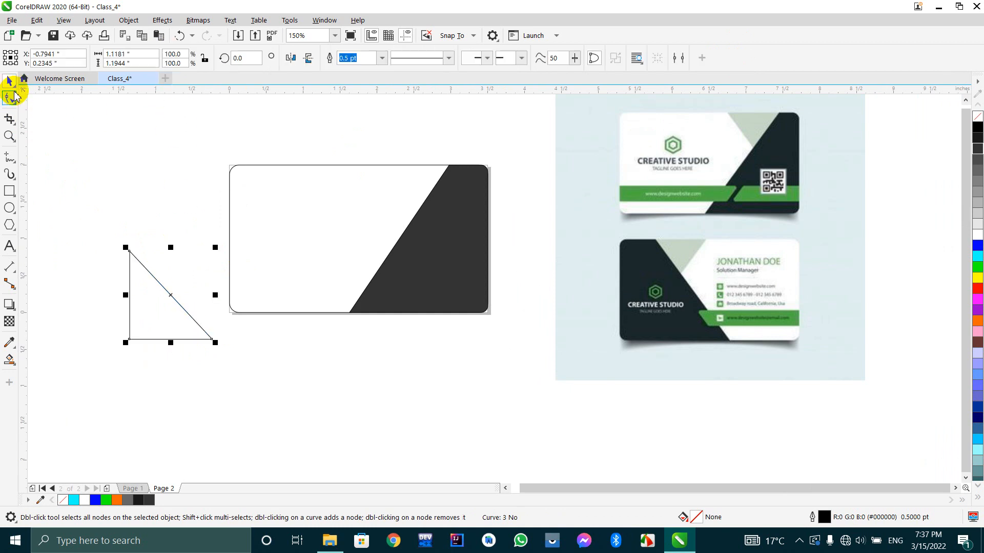
left_click(172, 295)
left_click_drag(125, 245, 101, 283)
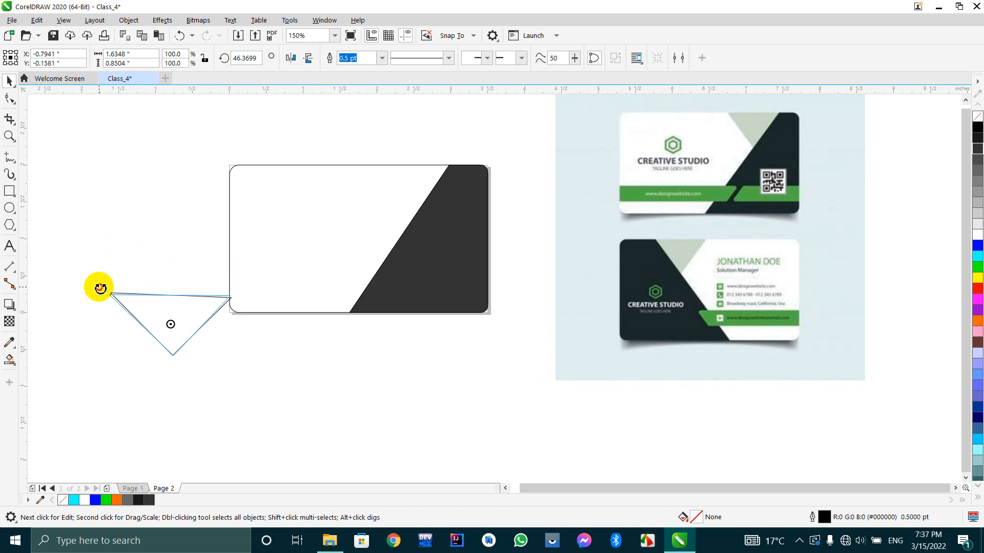
Move the triangle onto the card, scale it to about 52.8%, and place it under the top edge against the dark panel's upper corner.
scroll(209, 290, "down", 2)
left_click_drag(202, 294, 327, 229)
scroll(327, 229, "up", 4)
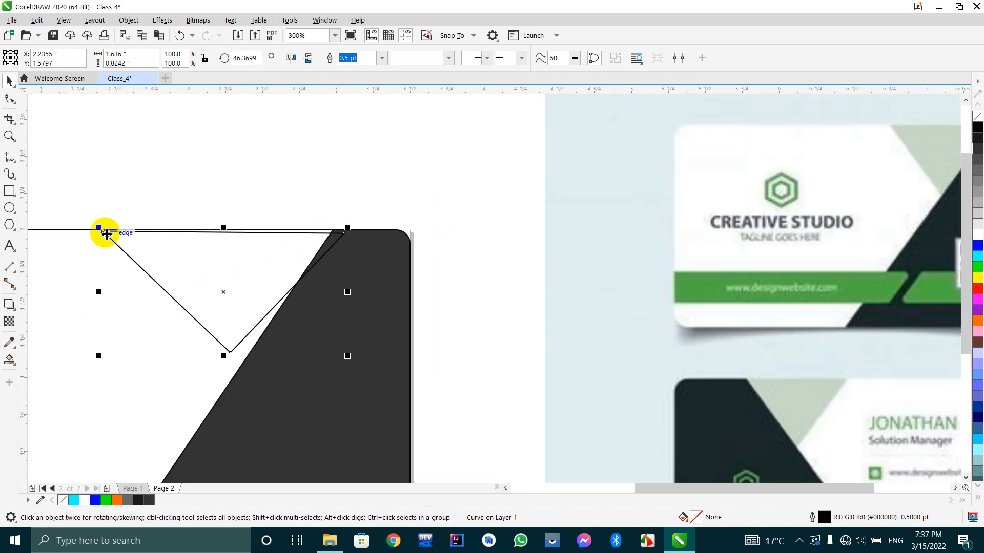
left_click_drag(99, 227, 178, 281)
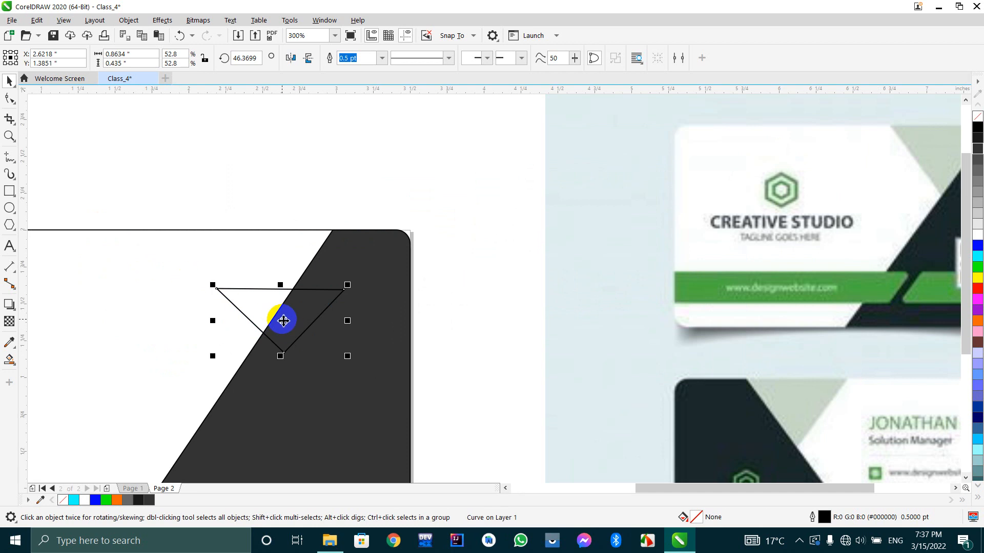
left_click_drag(279, 321, 268, 262)
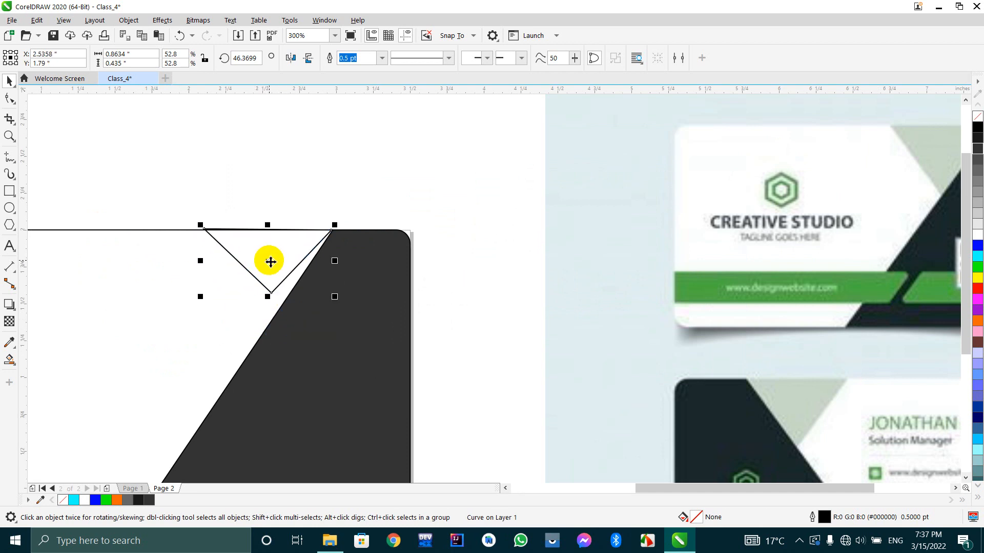
Give the triangle a red #FF0000 outline to distinguish it from the card's black edge.
scroll(256, 240, "up", 6)
scroll(255, 240, "down", 6)
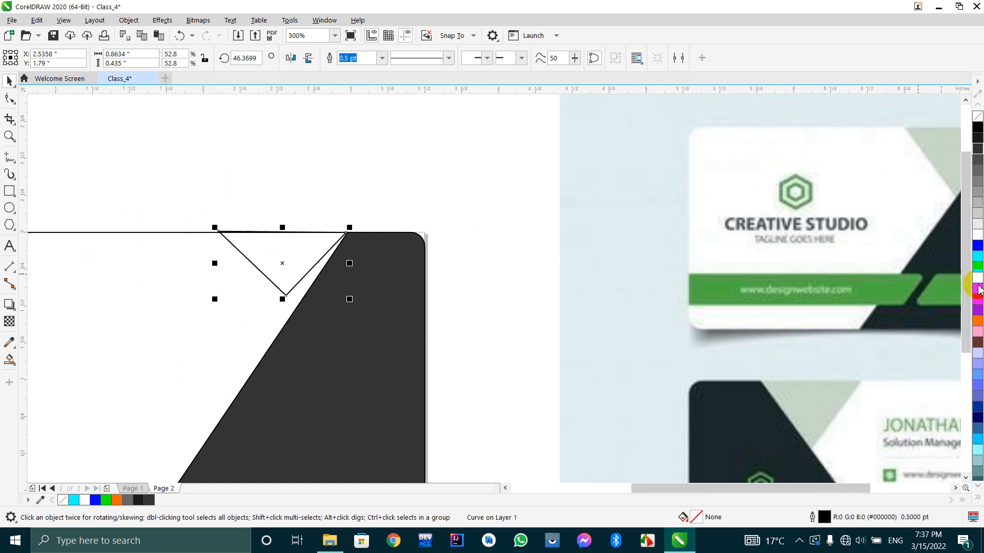
right_click(979, 290)
scroll(205, 247, "up", 4)
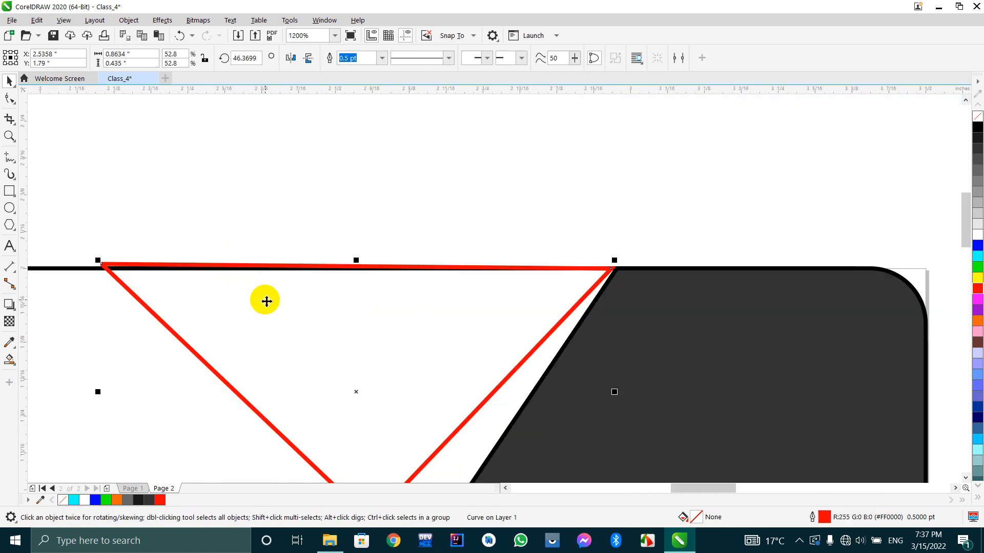
scroll(263, 300, "down", 2)
Lower the triangle's top-left node slightly so it no longer sits above the card's top edge.
left_click(10, 98)
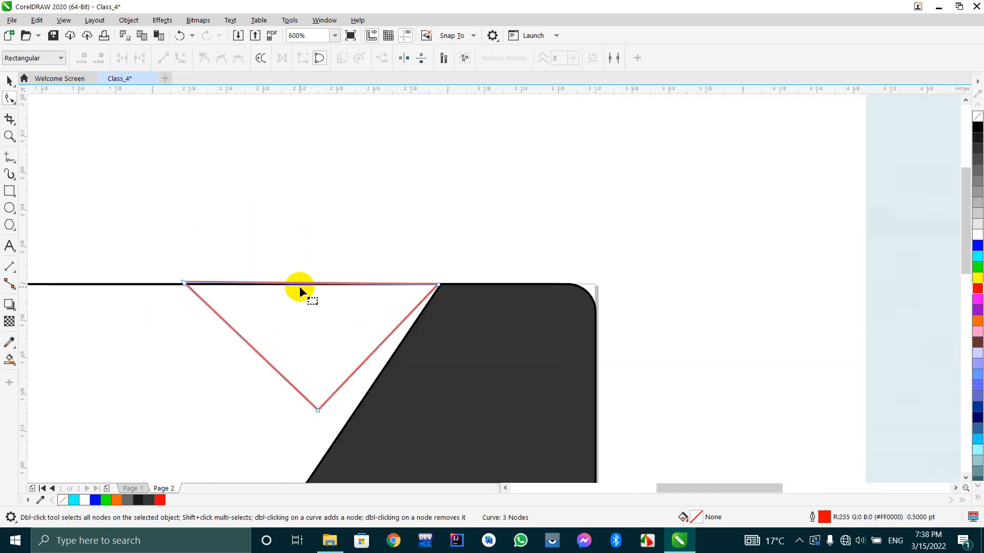
scroll(184, 283, "up", 2)
left_click_drag(226, 392, 225, 392)
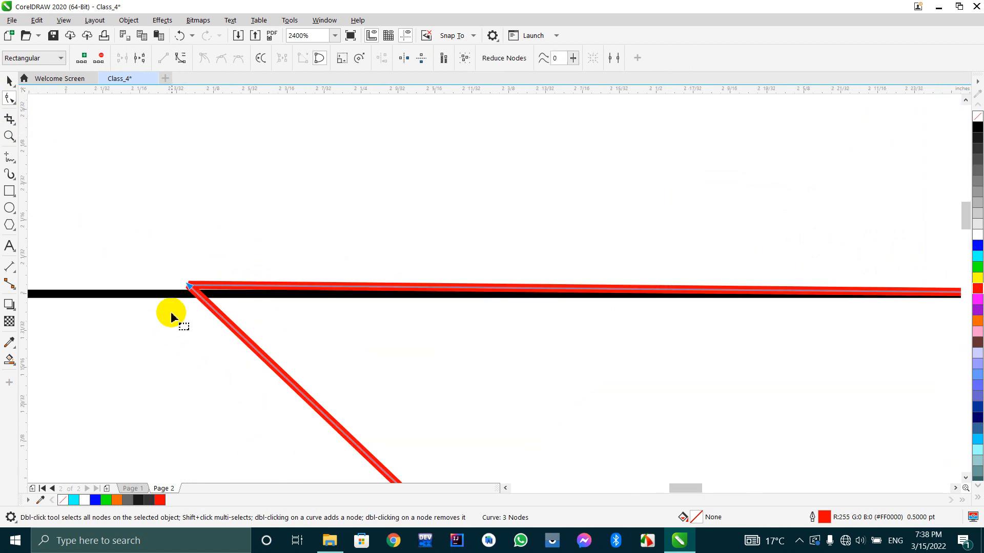
left_click_drag(189, 287, 189, 300)
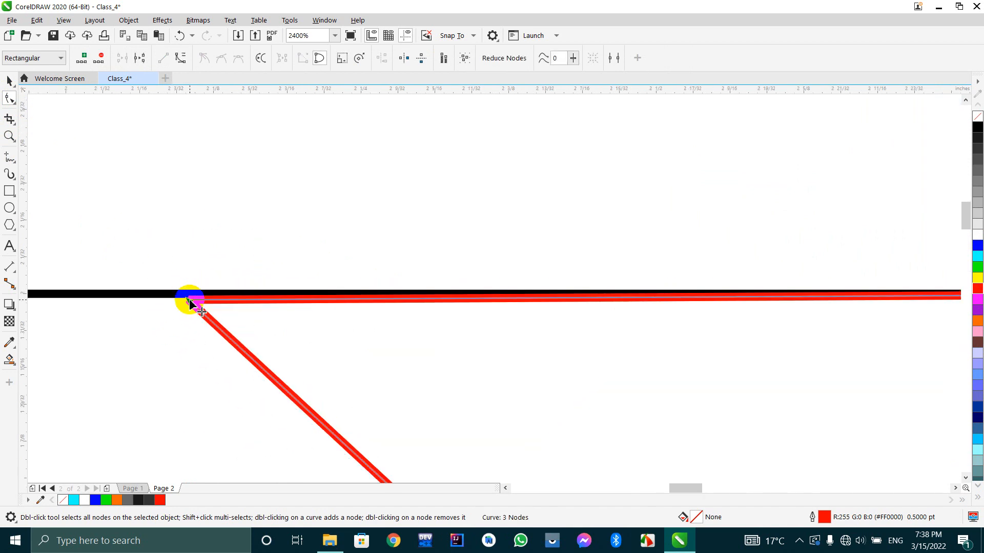
scroll(189, 301, "down", 2)
scroll(441, 300, "up", 2)
scroll(440, 299, "up", 1)
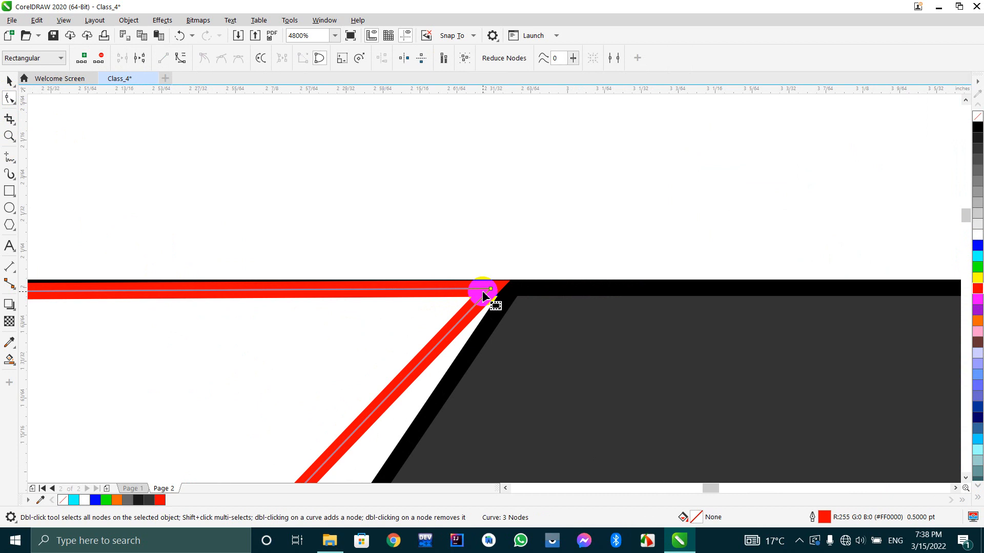
scroll(483, 288, "down", 4)
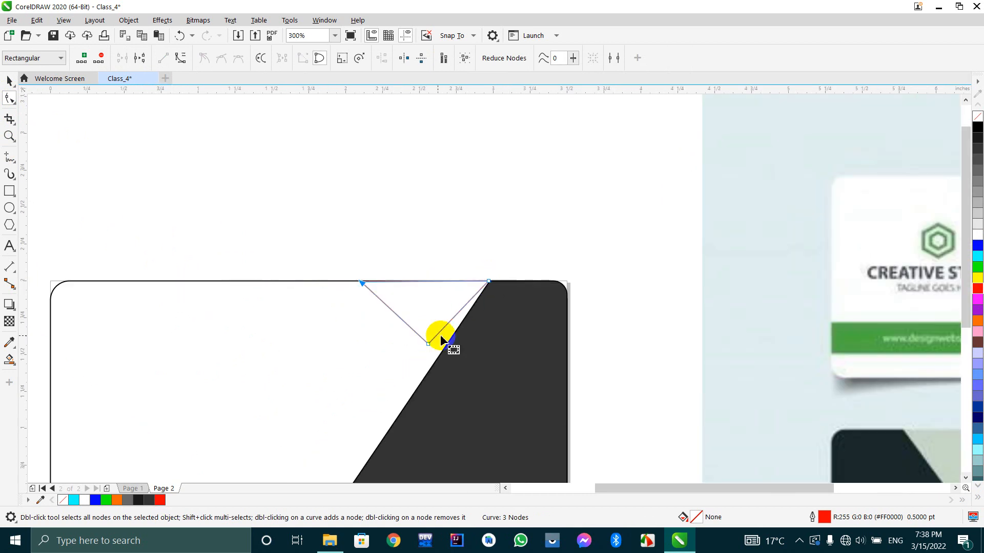
Move the triangle's bottom node onto the dark panel's slanted edge and its top-left node right to about the 2.2-inch ruler mark.
scroll(429, 343, "up", 2)
scroll(421, 336, "down", 1)
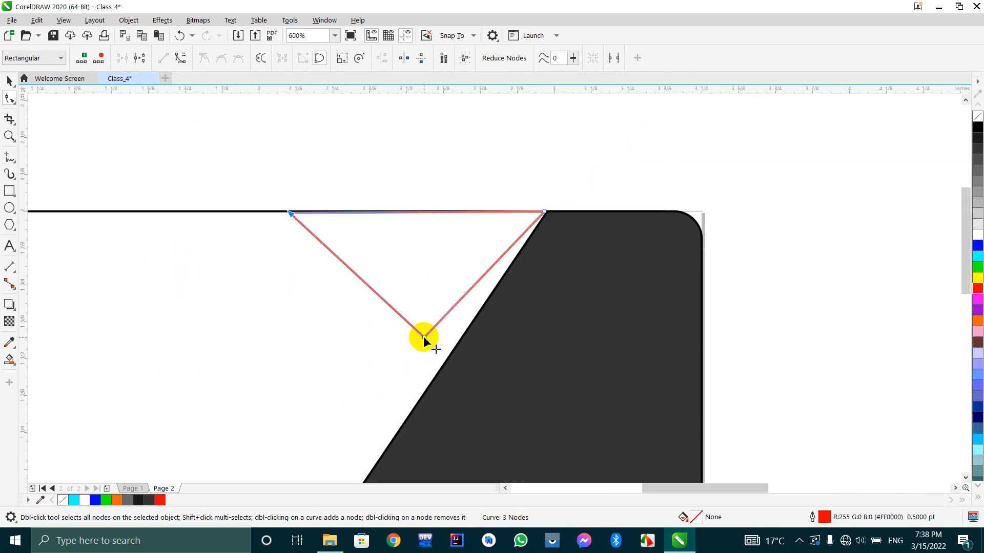
left_click_drag(425, 337, 453, 352)
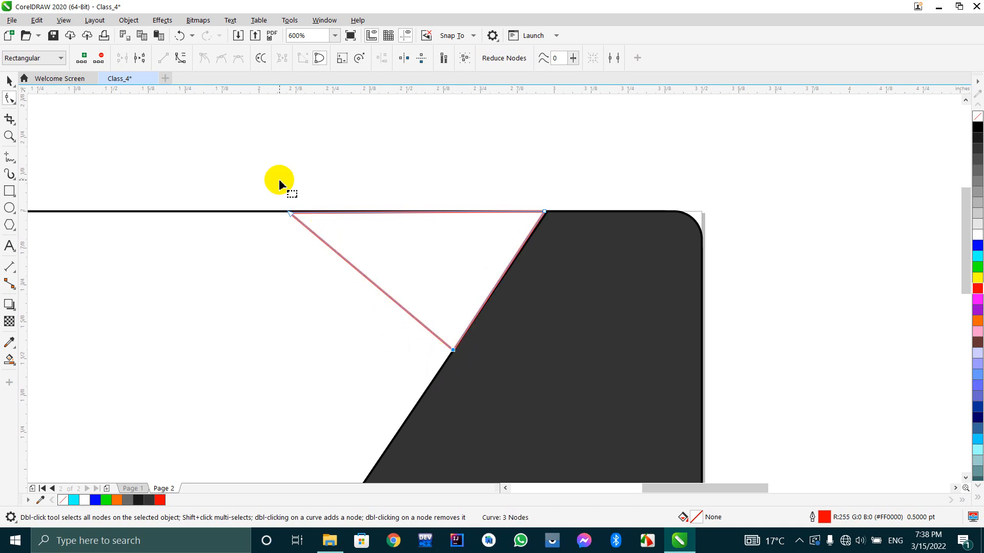
left_click_drag(292, 214, 326, 211)
scroll(318, 235, "down", 2)
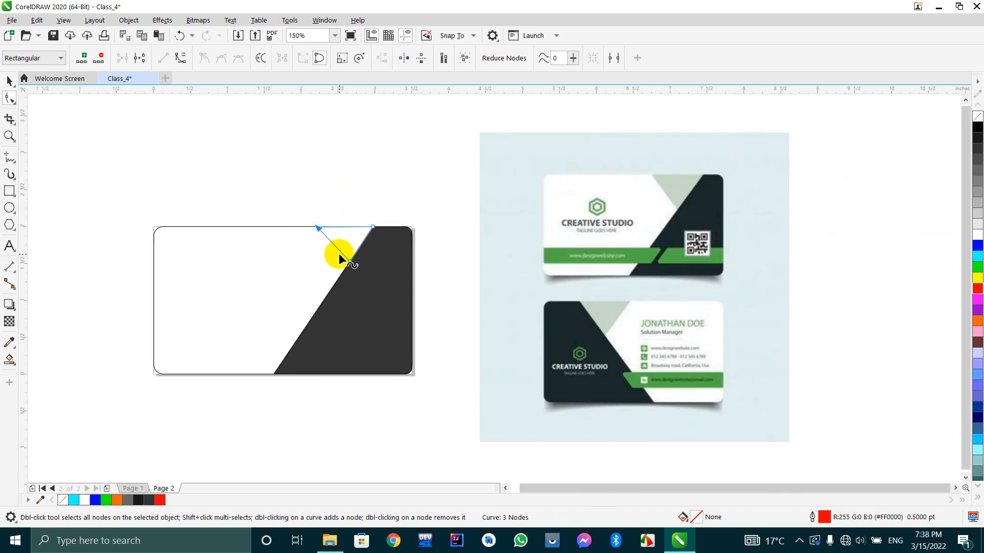
Move the triangle's top-left node left to about the 2.1-inch ruler mark and its bottom node farther down the panel's slanted edge.
scroll(345, 256, "up", 1)
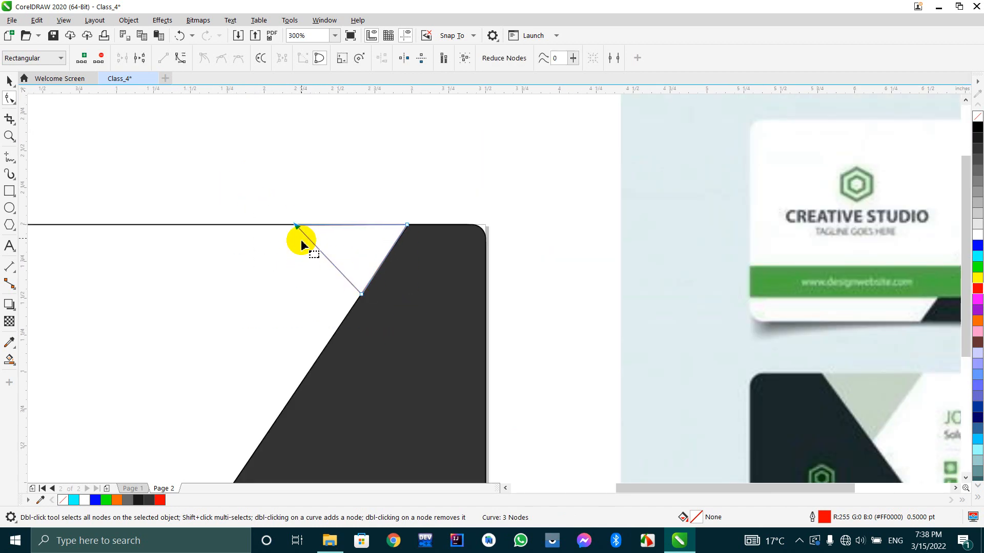
left_click(296, 224)
left_click_drag(296, 224, 277, 225)
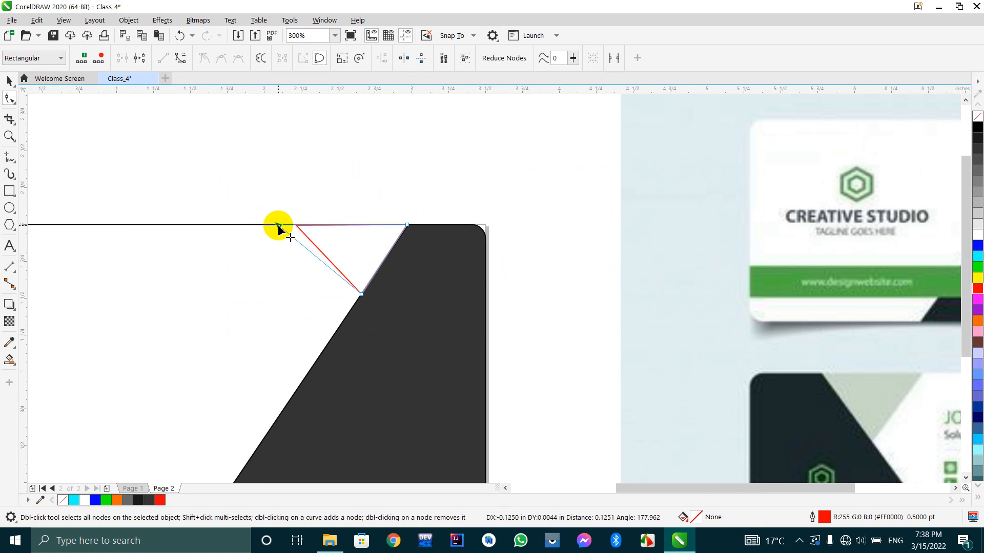
left_click(372, 299)
left_click_drag(361, 296, 351, 310)
scroll(237, 208, "down", 4)
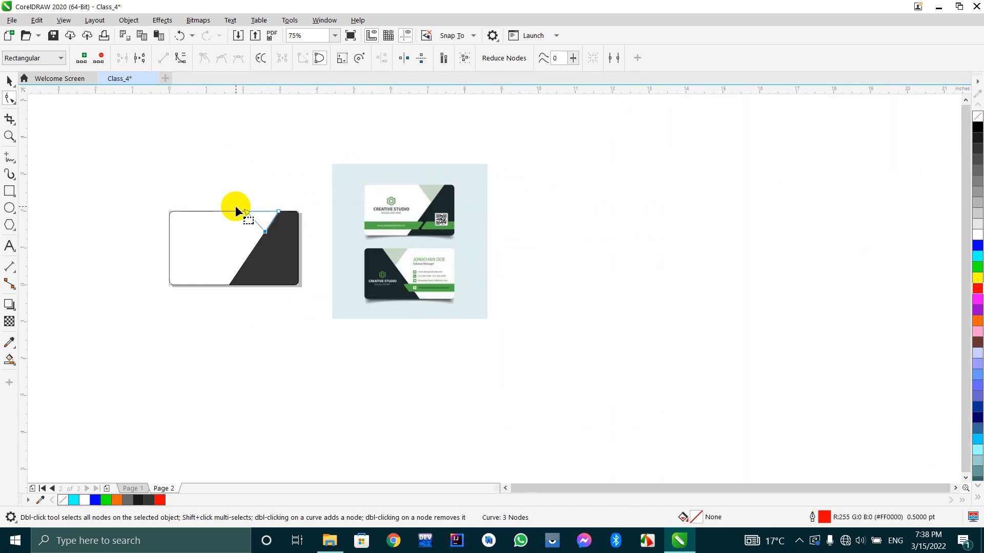
Fill the triangle with light gray #E6E6E6 and remove its red outline.
left_click(10, 80)
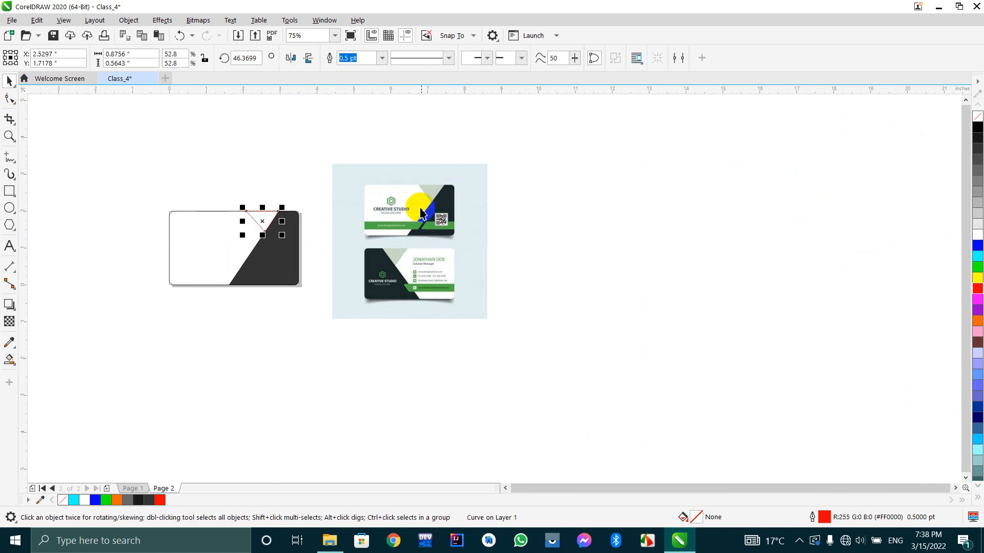
left_click(977, 225)
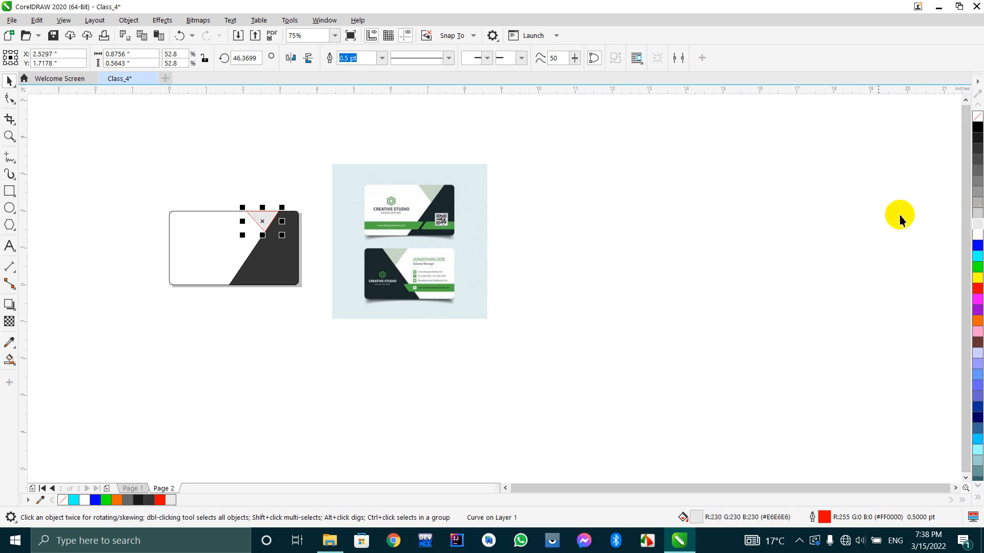
scroll(240, 202, "up", 4)
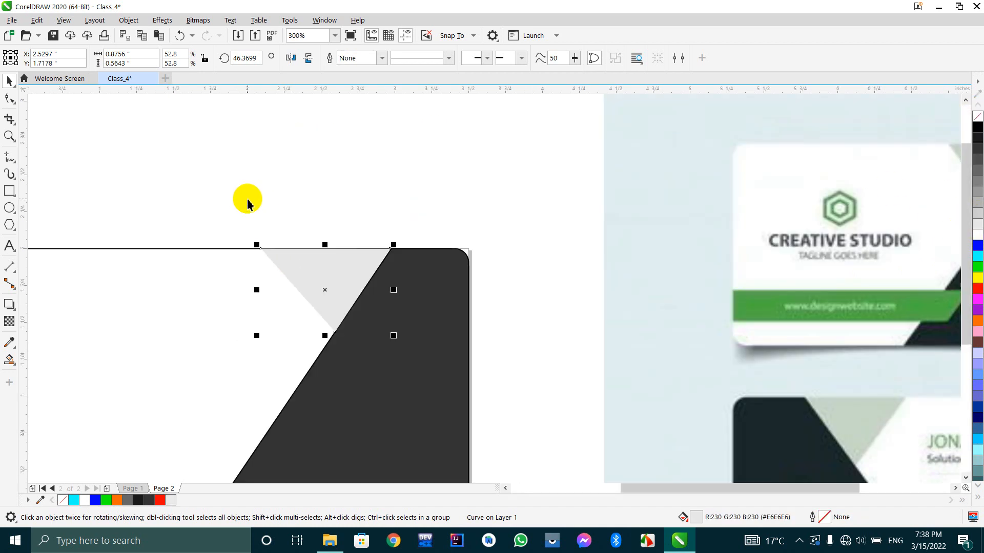
Darken the triangle's fill to gray #B3B3B3.
scroll(281, 249, "up", 2)
scroll(280, 248, "down", 4)
left_click(286, 220)
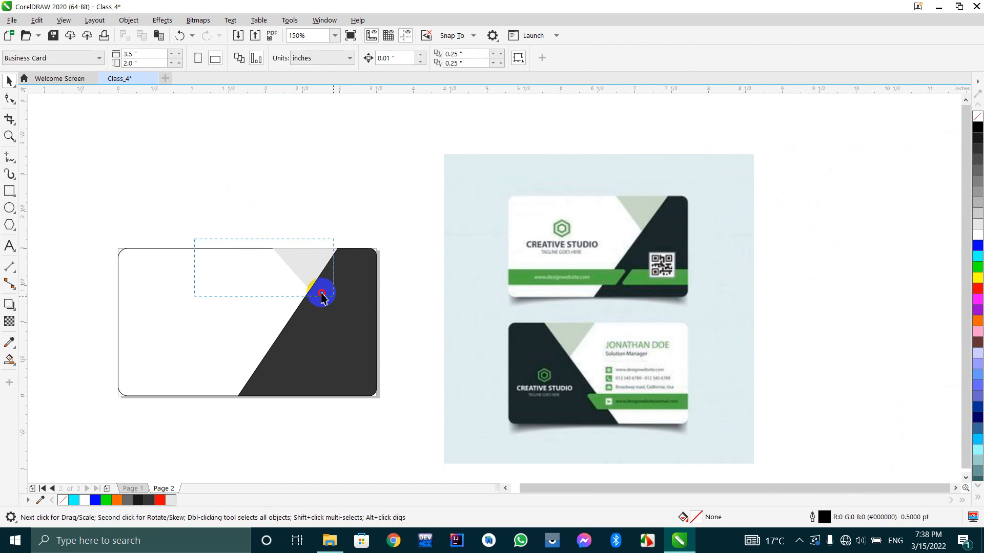
left_click_drag(321, 296, 338, 303)
left_click(977, 216)
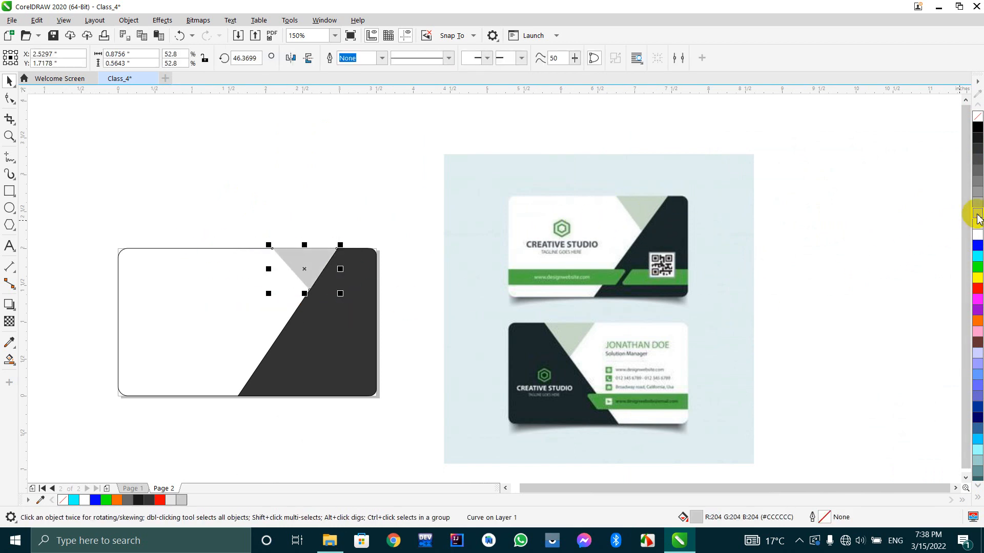
left_click(261, 205)
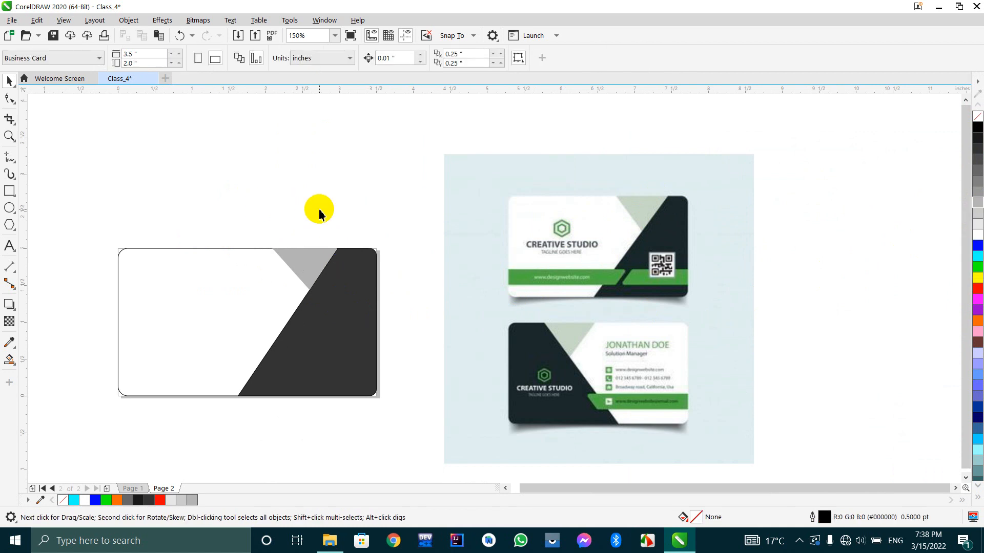
Move the triangle's top-right node onto the dark panel's slanted edge at the card's top to close the white gap.
left_click(201, 252)
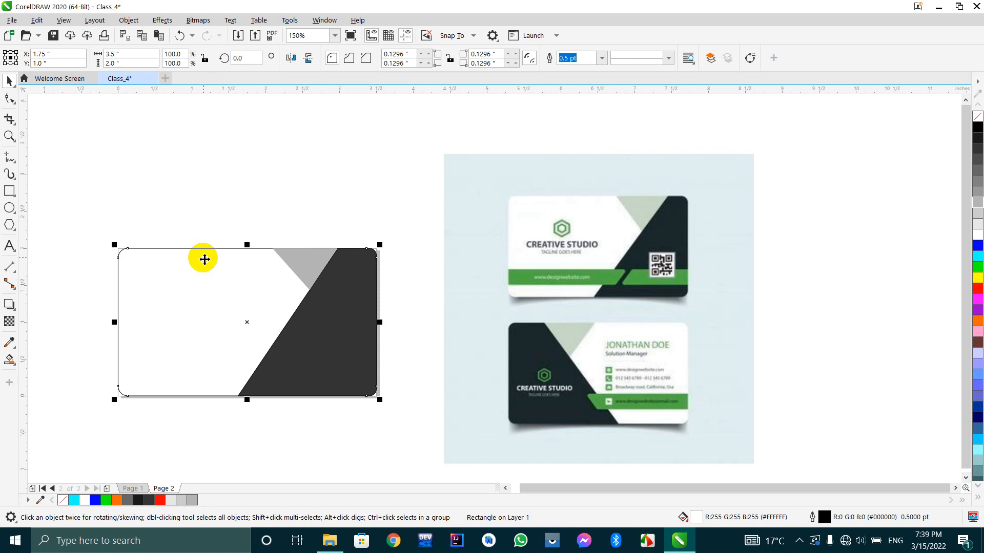
scroll(383, 264, "up", 2)
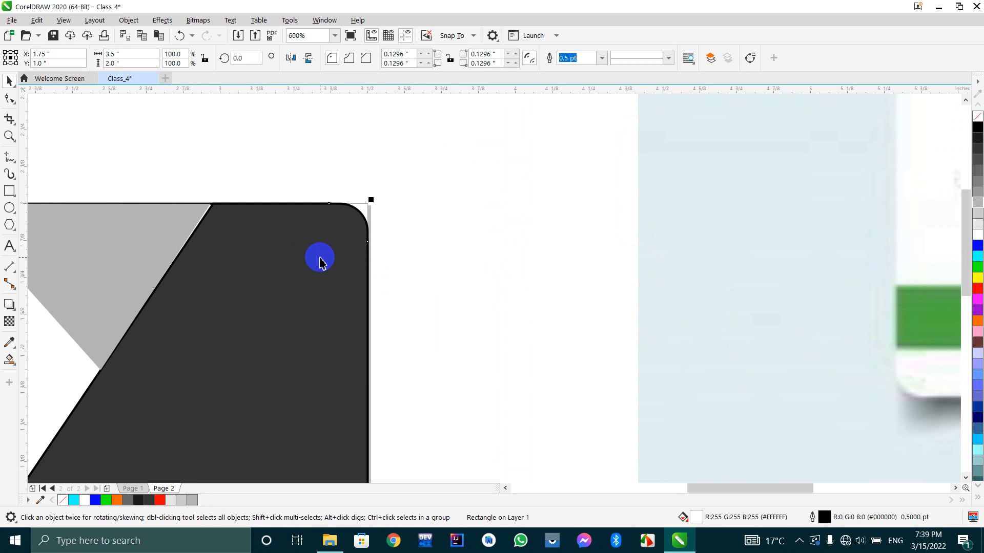
scroll(272, 231, "up", 2)
scroll(241, 245, "up", 4)
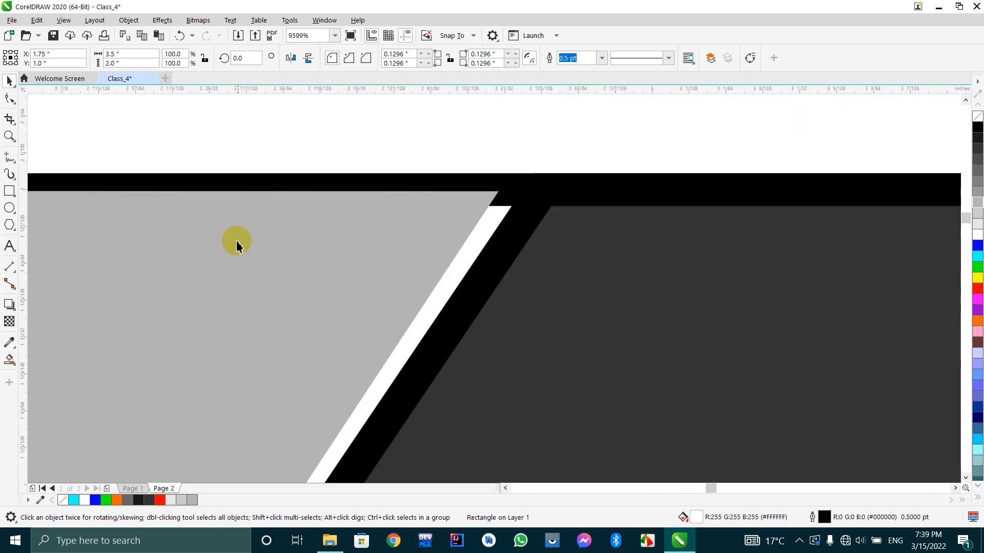
scroll(437, 250, "down", 2)
scroll(451, 248, "up", 5)
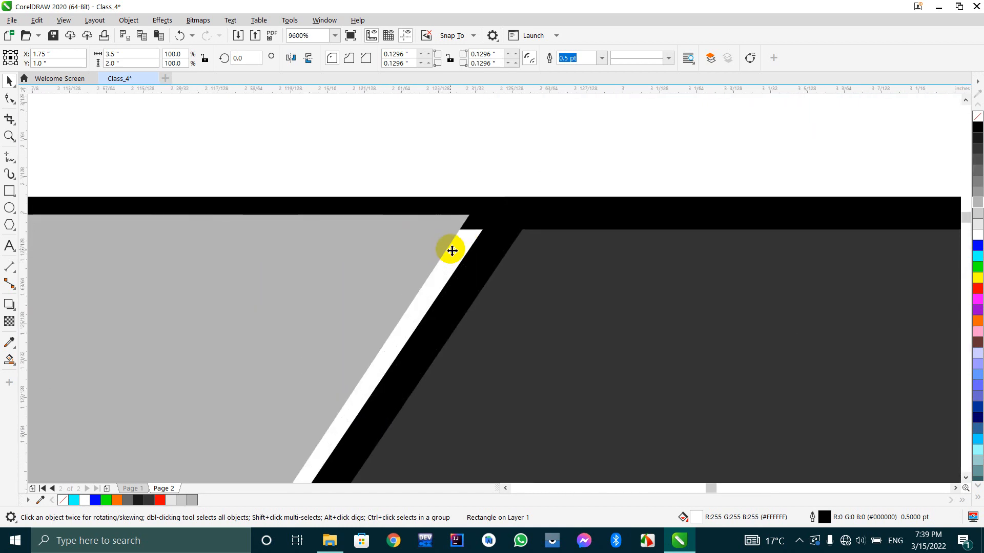
scroll(486, 221, "down", 10)
left_click(447, 237)
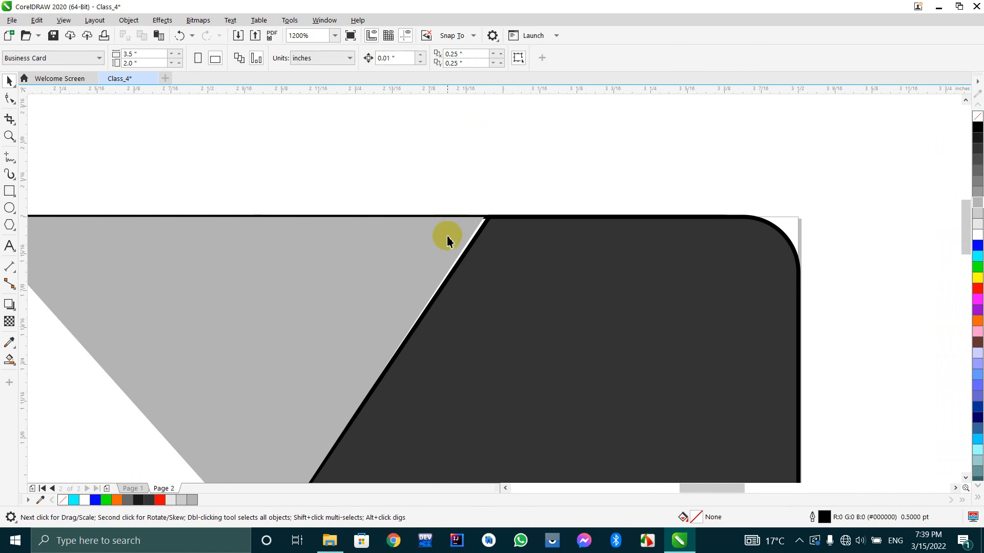
left_click(10, 97)
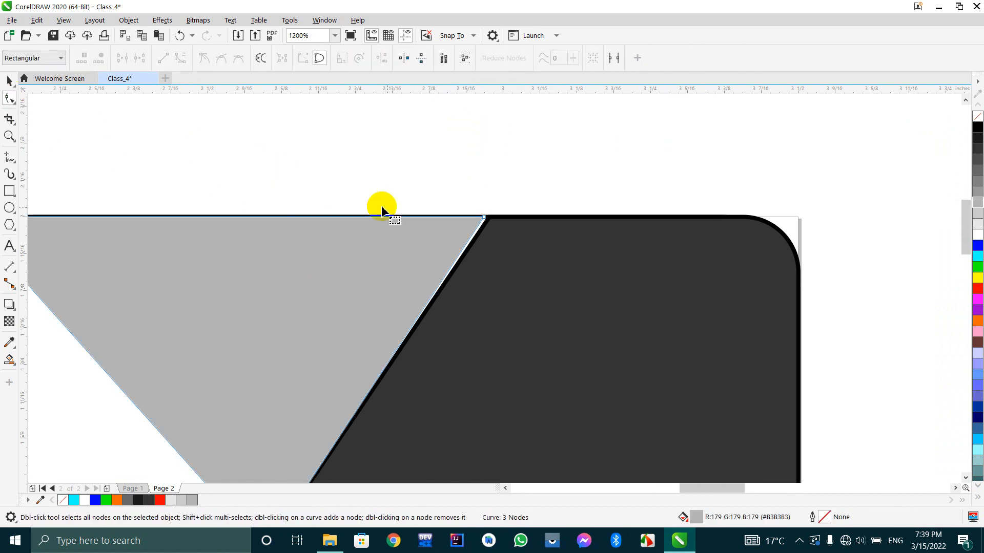
scroll(481, 217, "up", 2)
scroll(482, 219, "up", 8)
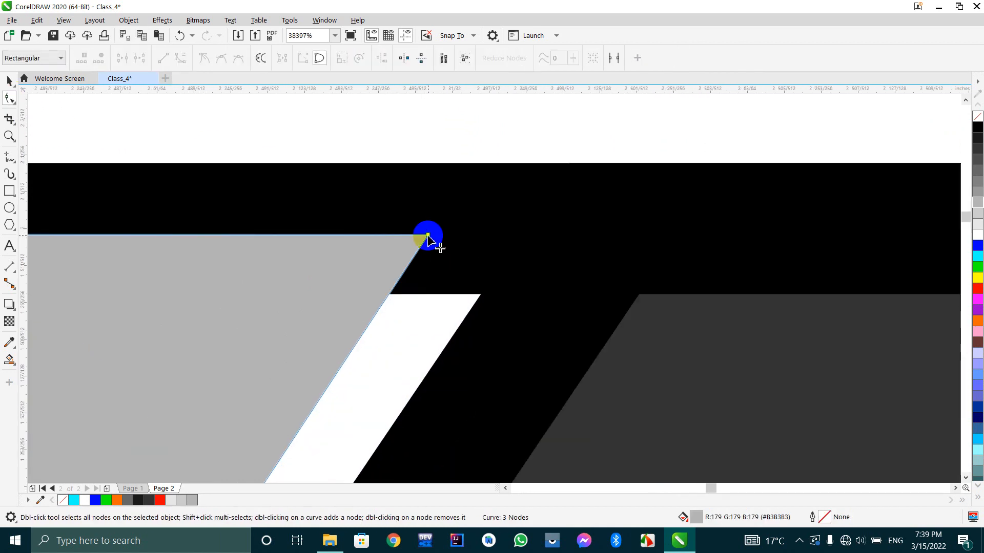
left_click_drag(428, 235, 528, 265)
scroll(529, 263, "down", 10)
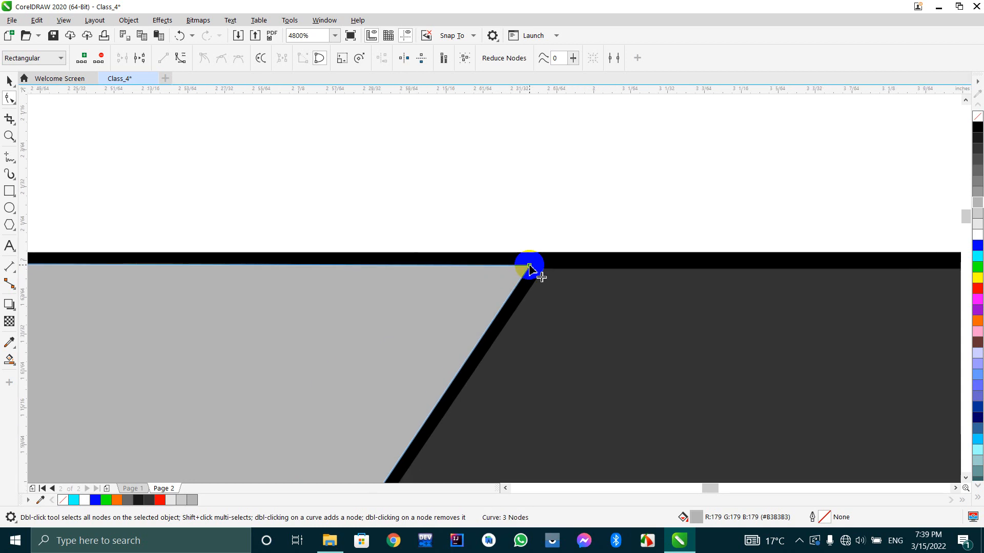
scroll(529, 263, "down", 2)
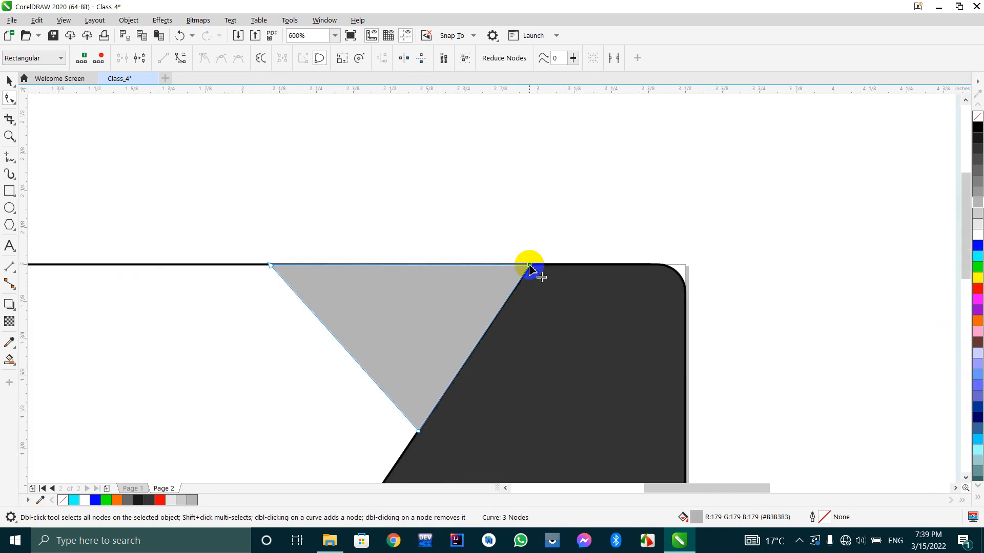
left_click(433, 218)
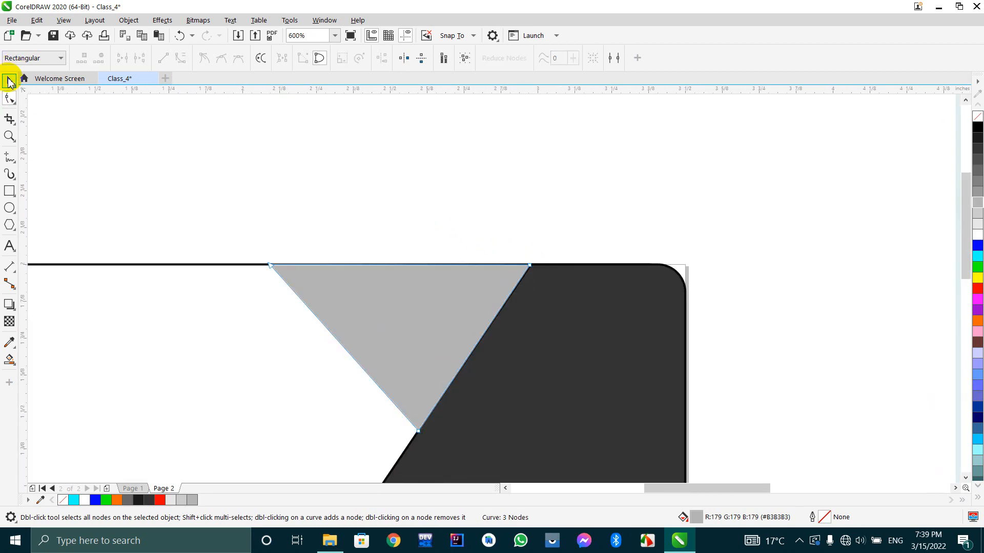
left_click(9, 82)
scroll(356, 158, "down", 8)
scroll(357, 171, "up", 4)
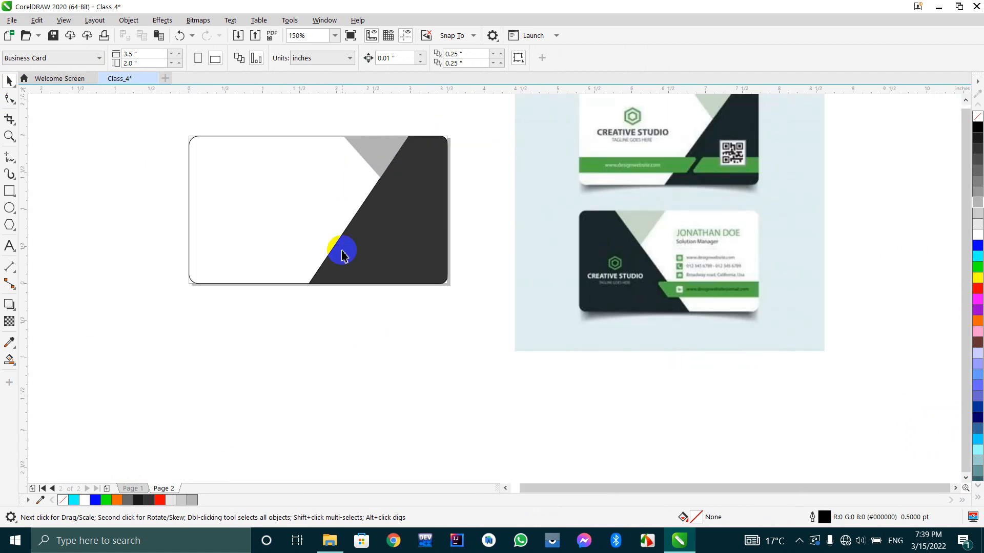
Try to draw a rectangle across the dark panel's lower part from just outside the card's right edge, and undo it.
scroll(341, 277, "down", 2)
scroll(373, 218, "up", 2)
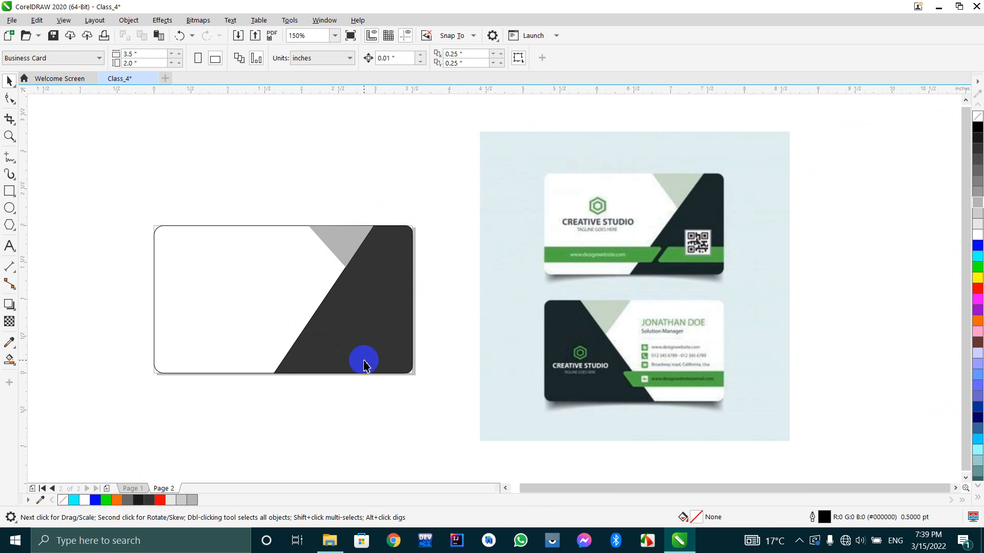
left_click(10, 193)
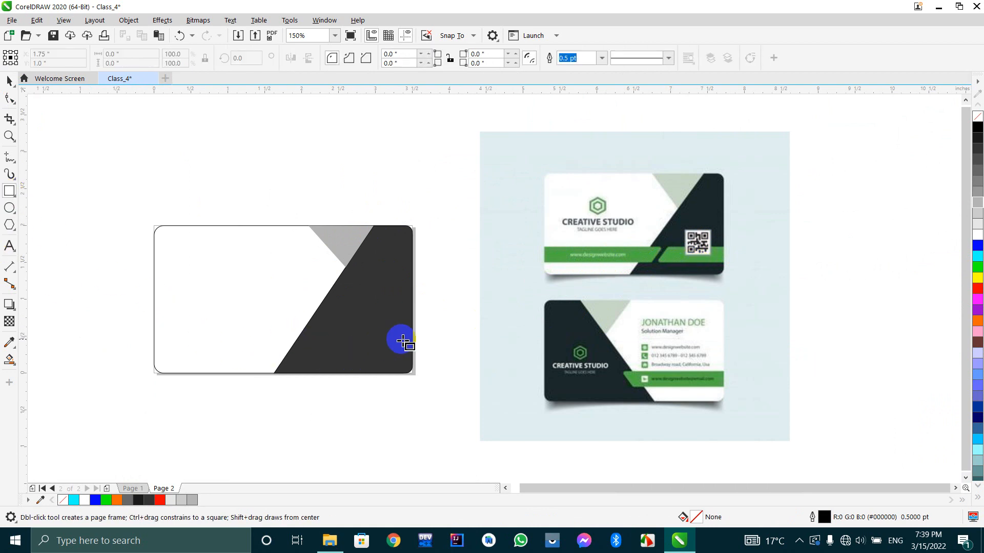
scroll(409, 341, "up", 5)
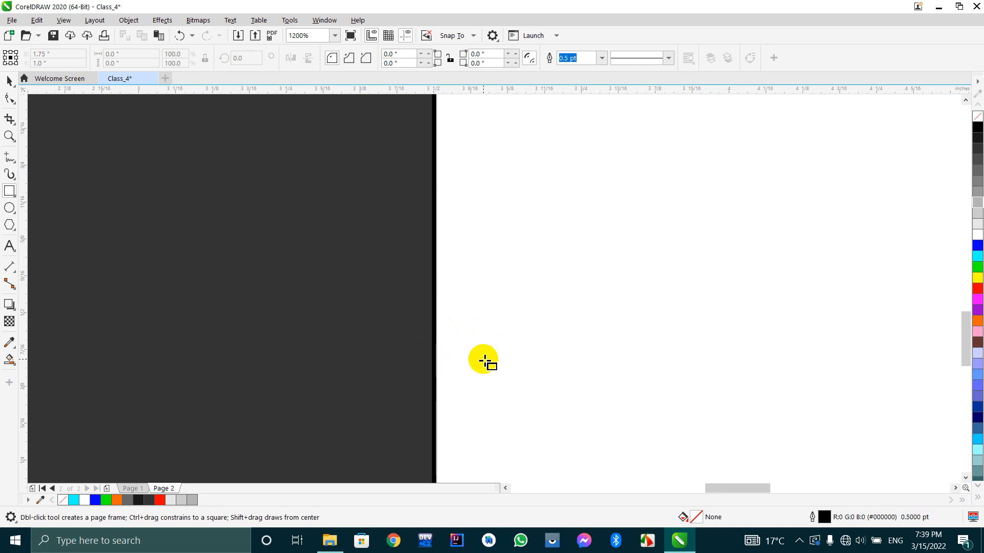
scroll(488, 348, "down", 5)
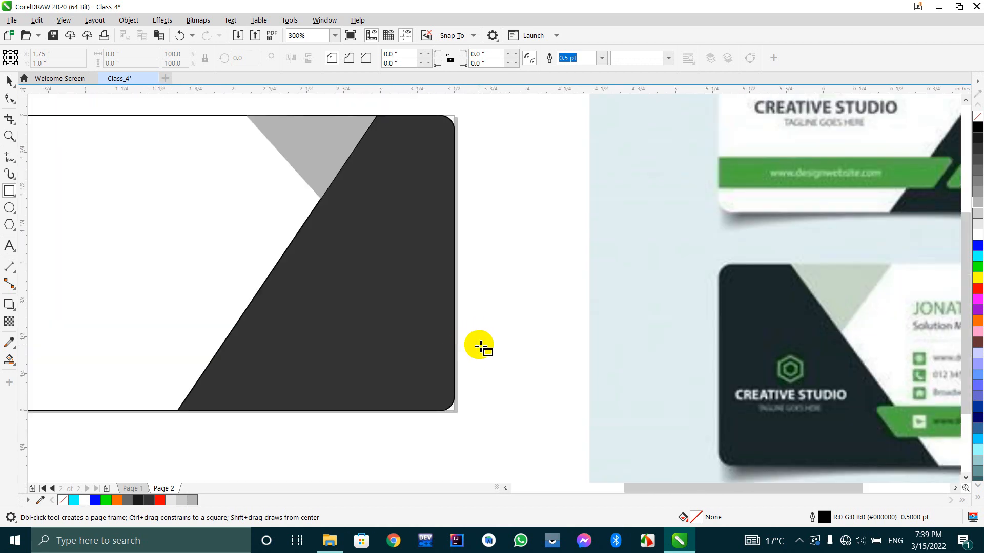
mouse_move(503, 322)
left_mouse_down()
mouse_move(439, 367)
mouse_move(359, 368)
left_mouse_up()
key("ctrl+z")
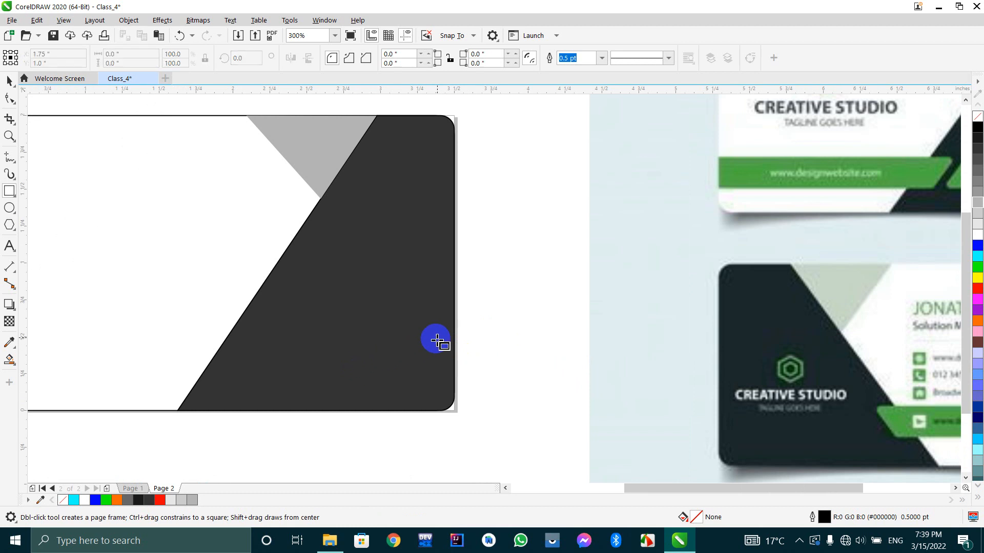
Check in the snapping options whether snapping to objects is enabled.
scroll(450, 324, "up", 2)
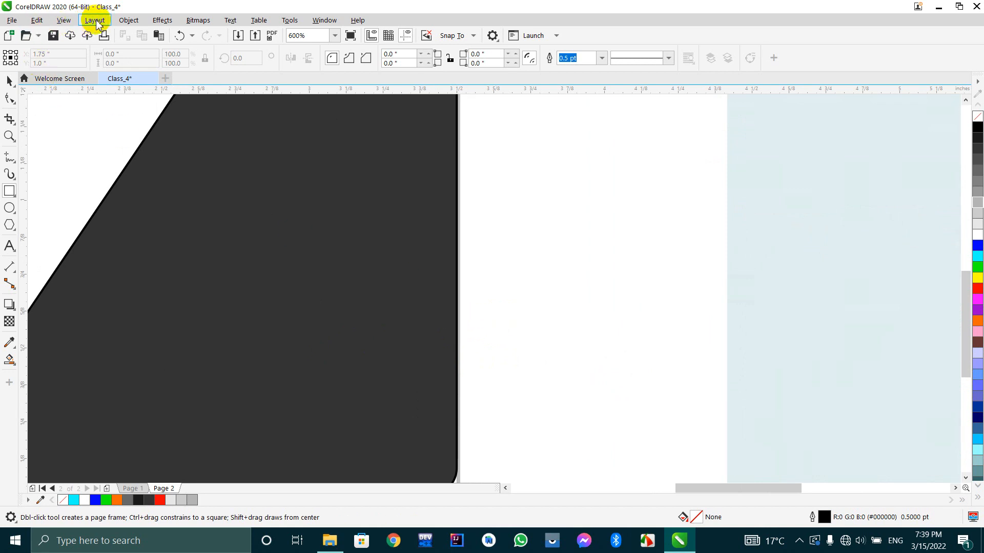
left_click(126, 20)
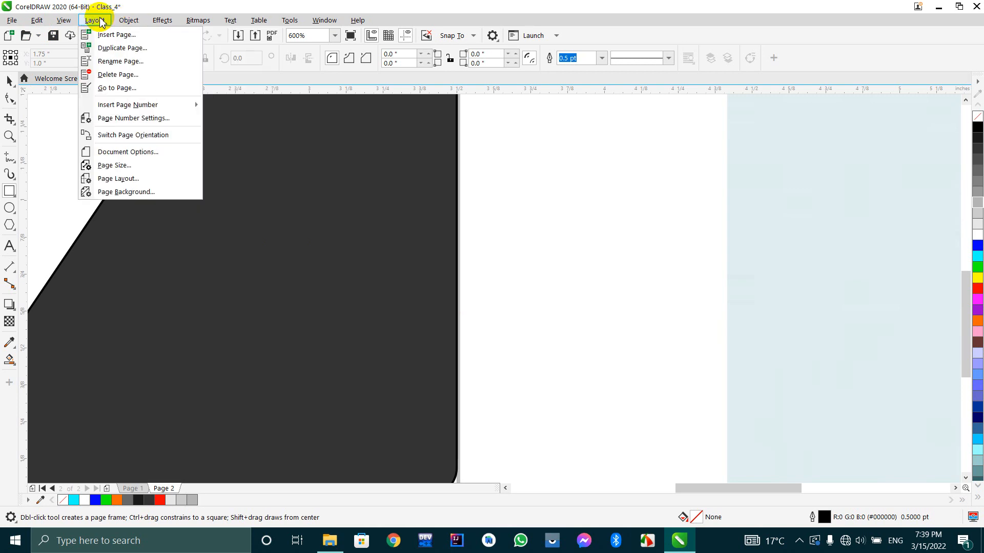
mouse_move(66, 23)
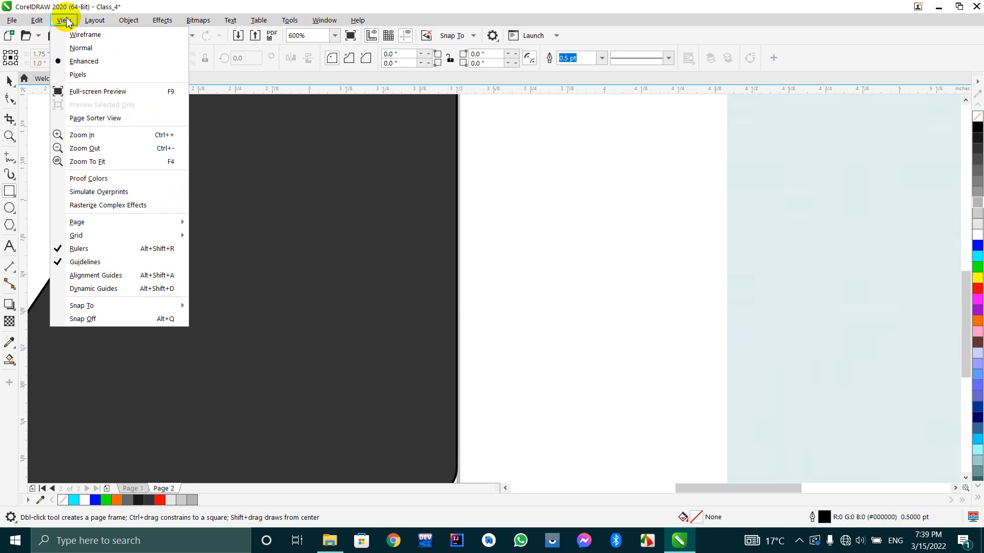
mouse_move(99, 307)
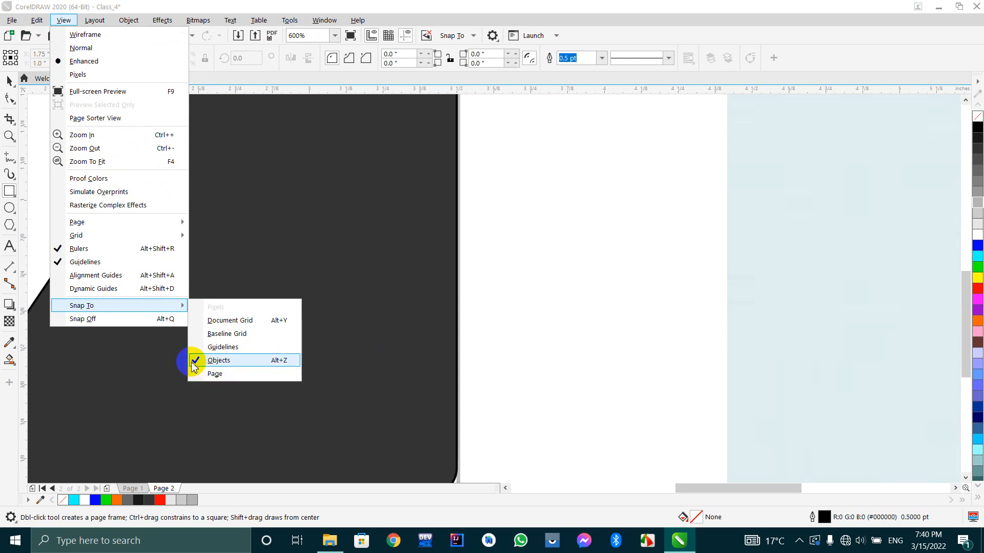
left_click(520, 281)
Test object snapping by drawing a rectangle about 0.38 by 0.03 inches from the card's left edge, and delete it.
scroll(521, 280, "down", 2)
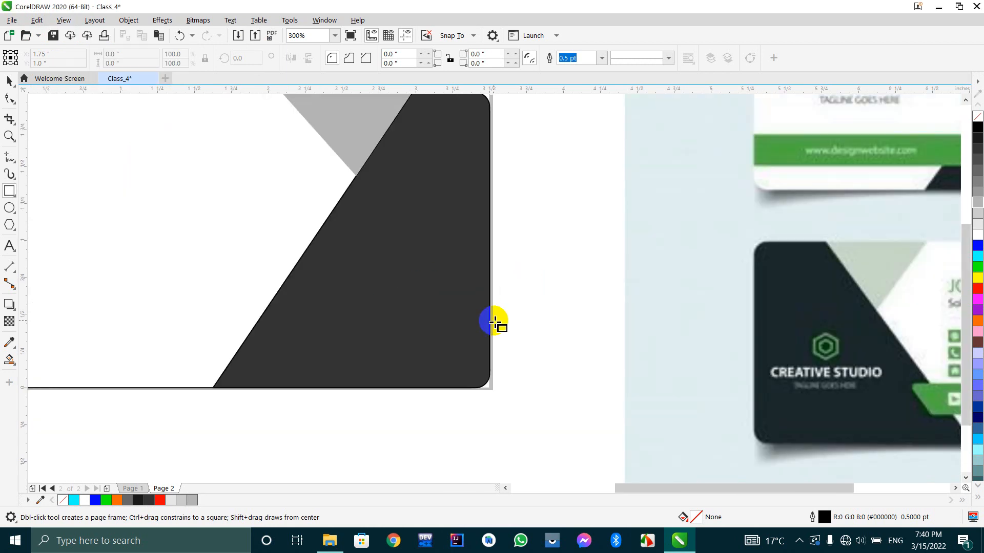
scroll(495, 322, "down", 4)
scroll(441, 302, "up", 4)
scroll(292, 312, "up", 4)
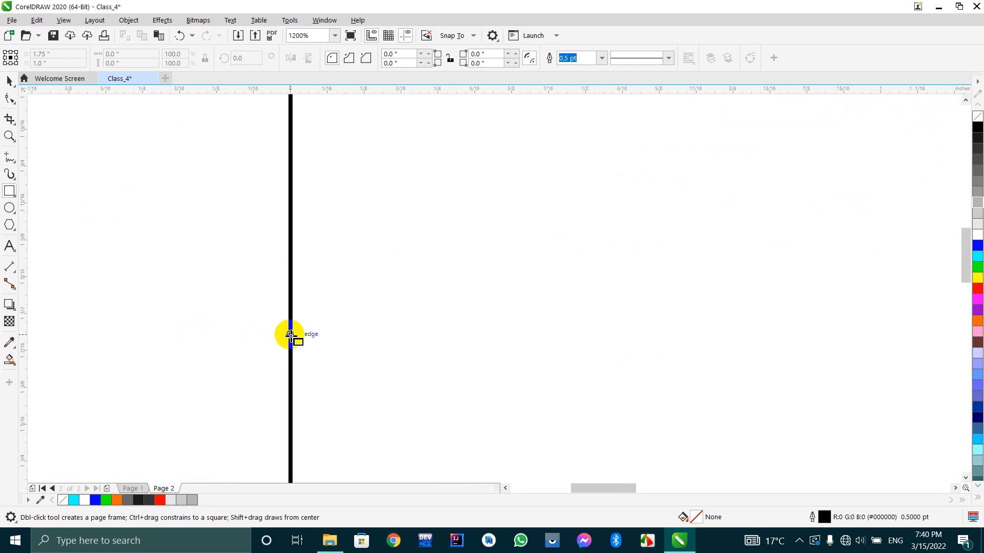
mouse_move(290, 331)
left_mouse_down()
mouse_move(299, 340)
mouse_move(516, 351)
left_mouse_up()
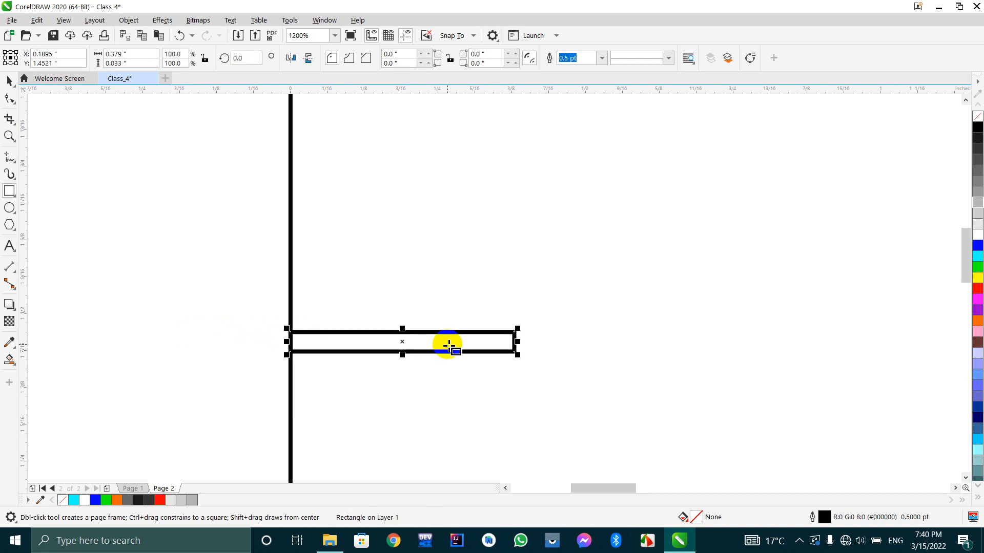
key("Delete")
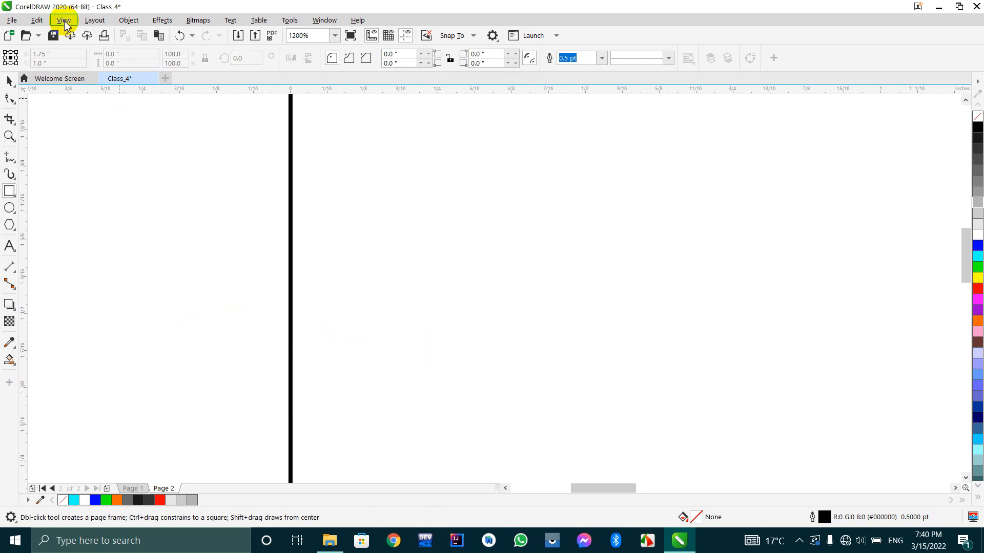
Turn snapping to objects off and back on.
left_click(120, 24)
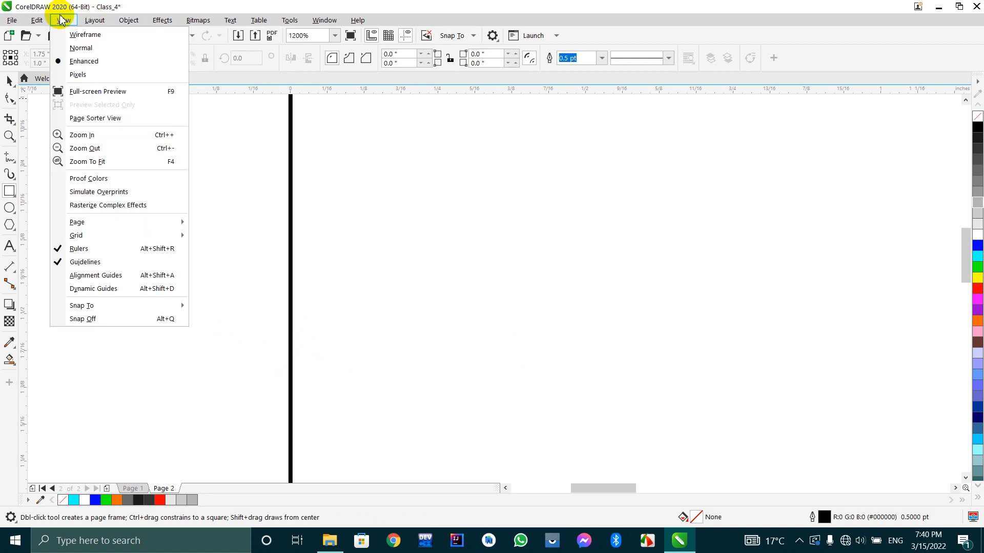
mouse_move(137, 306)
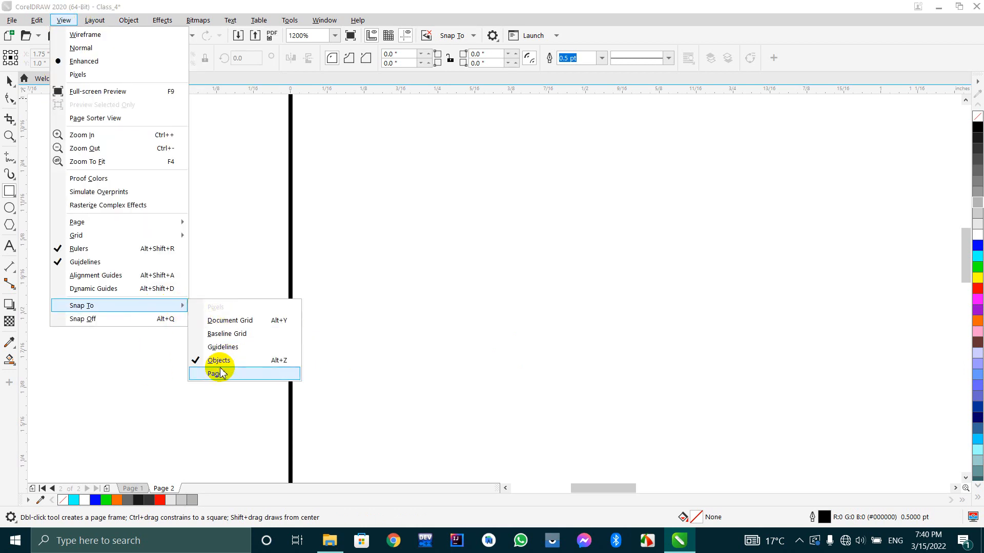
left_click(189, 360)
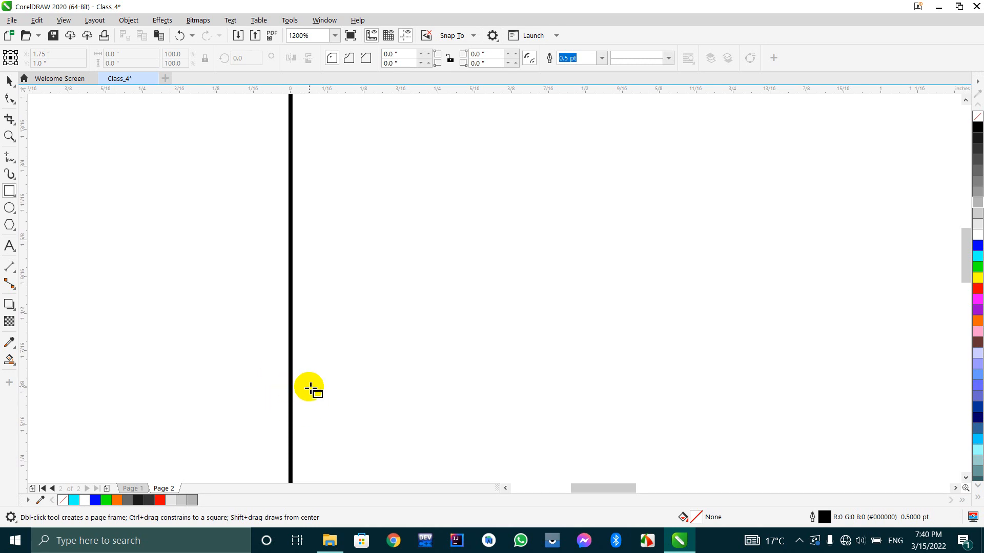
left_click(63, 20)
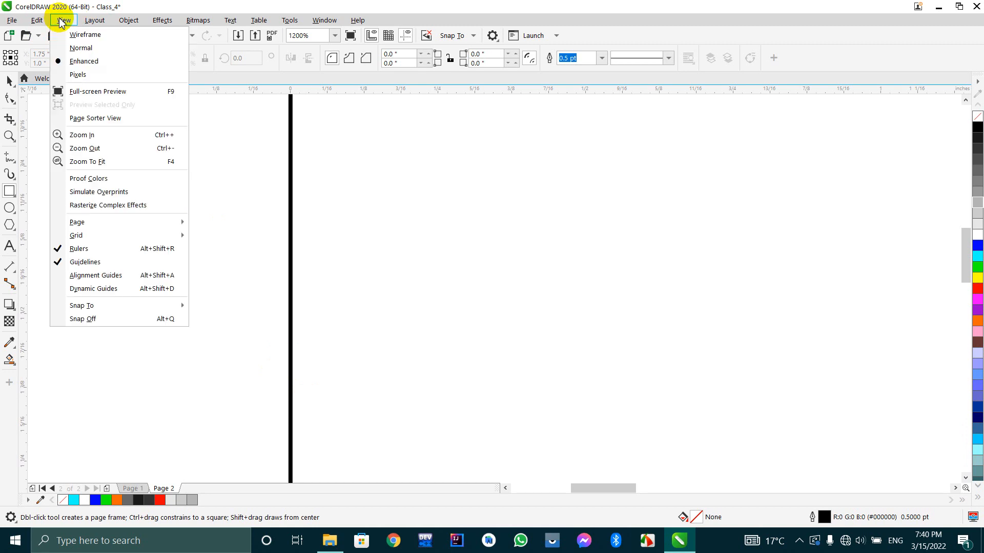
mouse_move(67, 307)
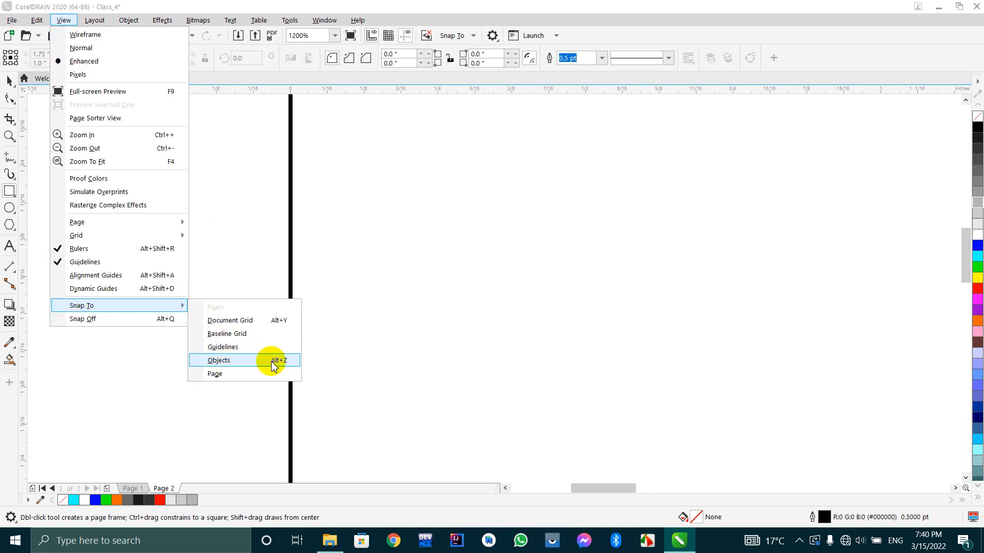
left_click(205, 360)
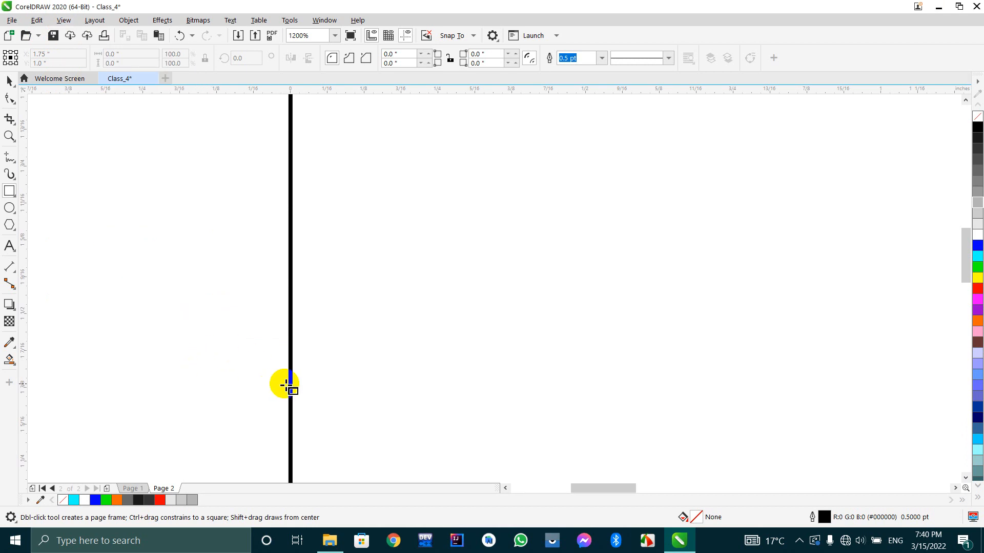
scroll(294, 384, "down", 3)
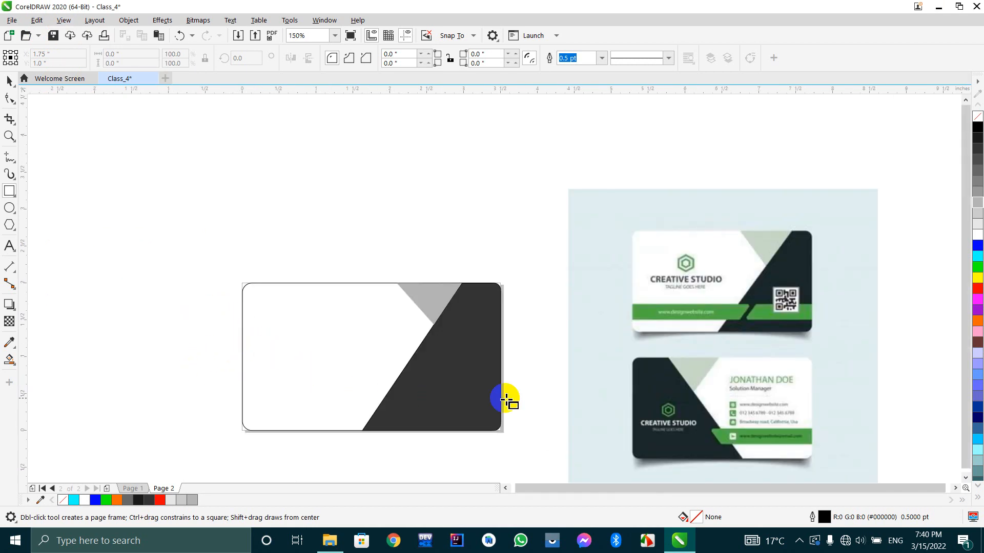
scroll(501, 403, "up", 1)
scroll(501, 403, "down", 1)
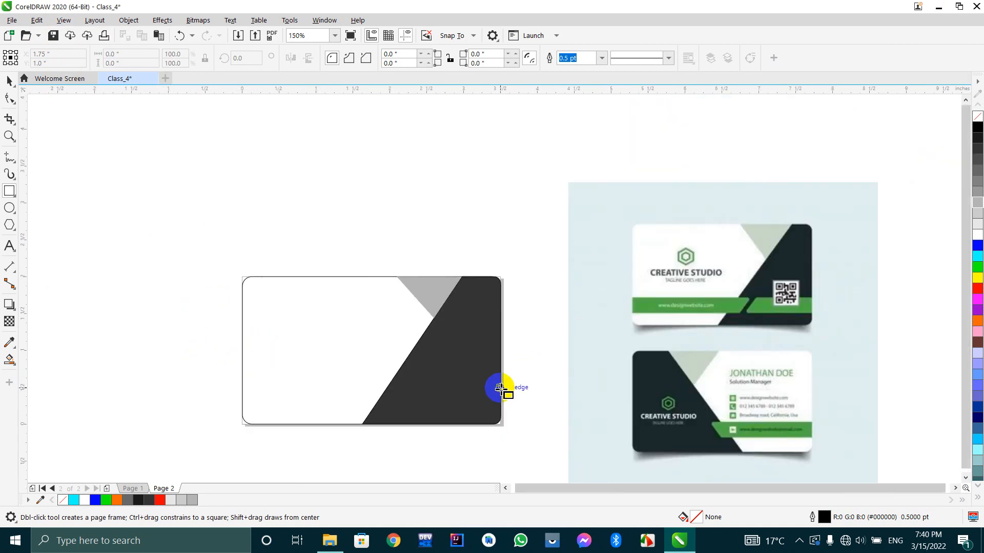
Draw a rectangle across the card's lower part, spanning its full 3.5 inch width and about 0.184 inches high.
scroll(501, 389, "up", 1)
left_click_drag(499, 384, 38, 416)
scroll(257, 395, "down", 1)
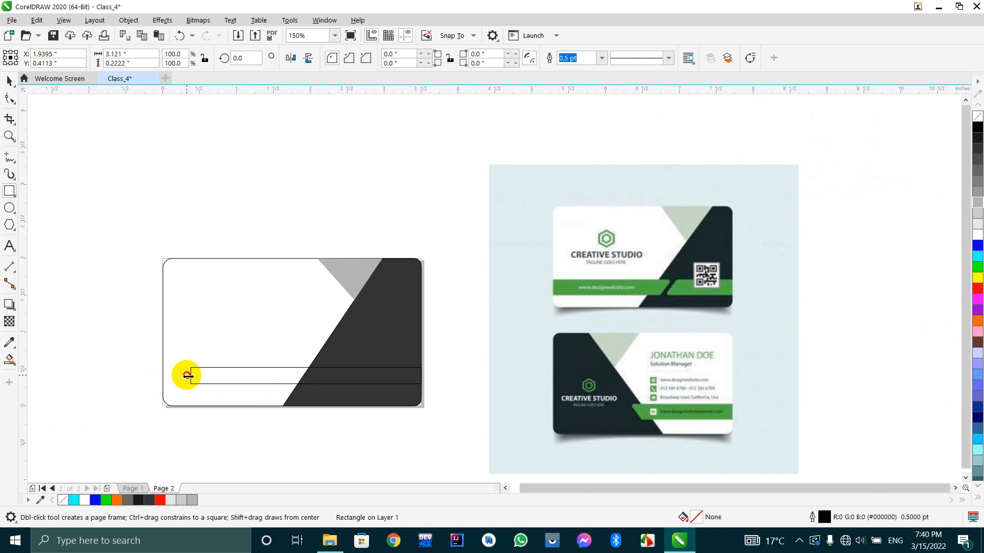
left_click_drag(188, 376, 162, 375)
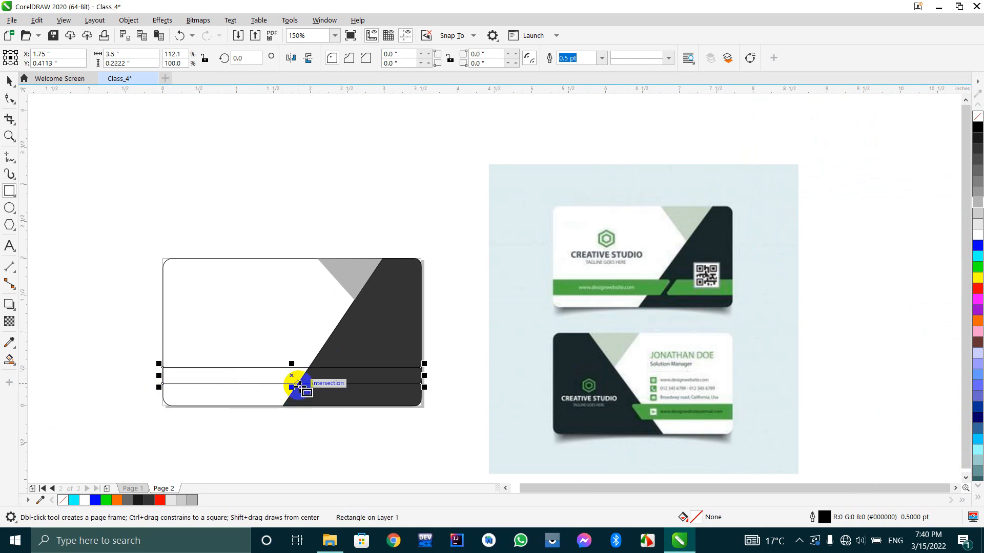
scroll(298, 385, "up", 1)
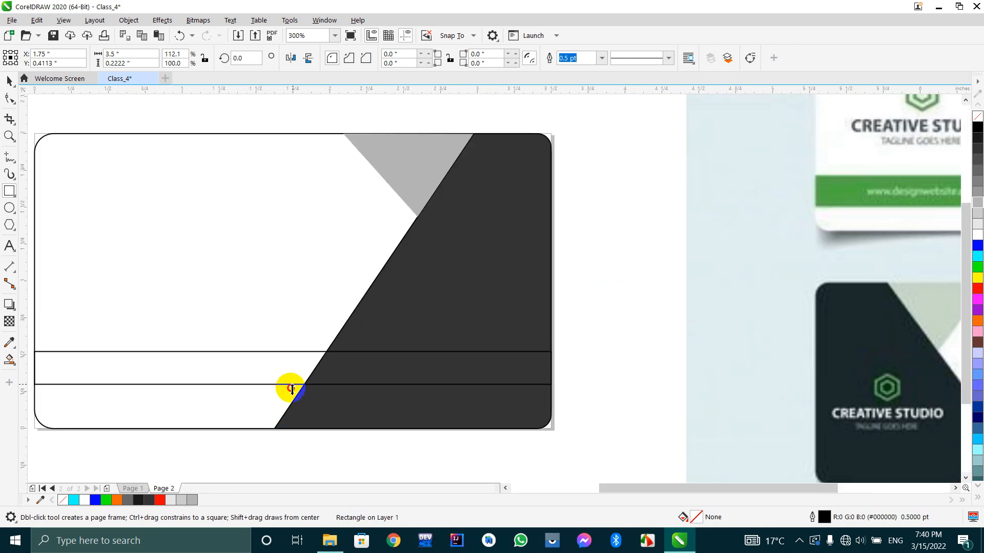
left_click_drag(292, 389, 287, 385)
scroll(333, 361, "down", 1)
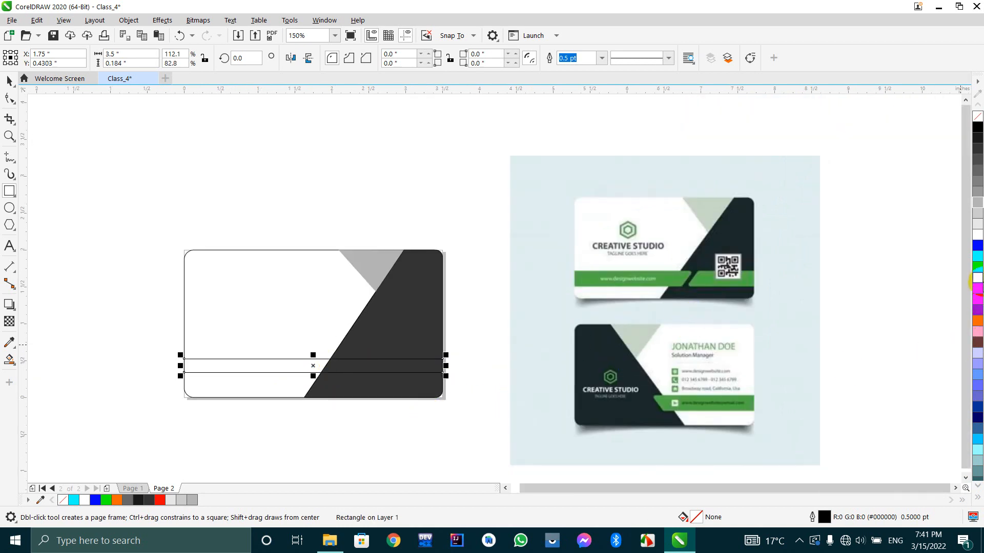
Fill the band with a darker shade of green, R 0 G 186 B 0, and remove its outline.
left_click(979, 269)
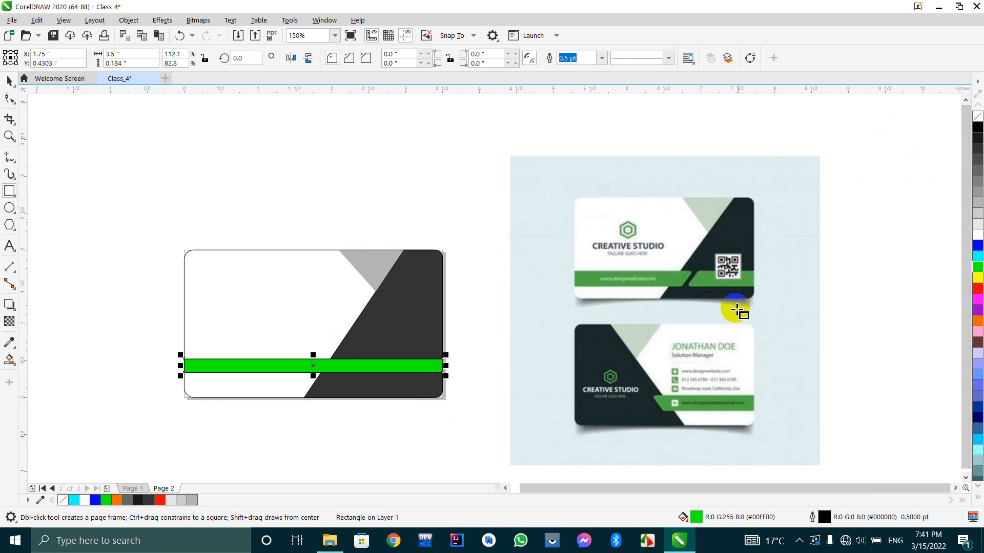
left_click(10, 87)
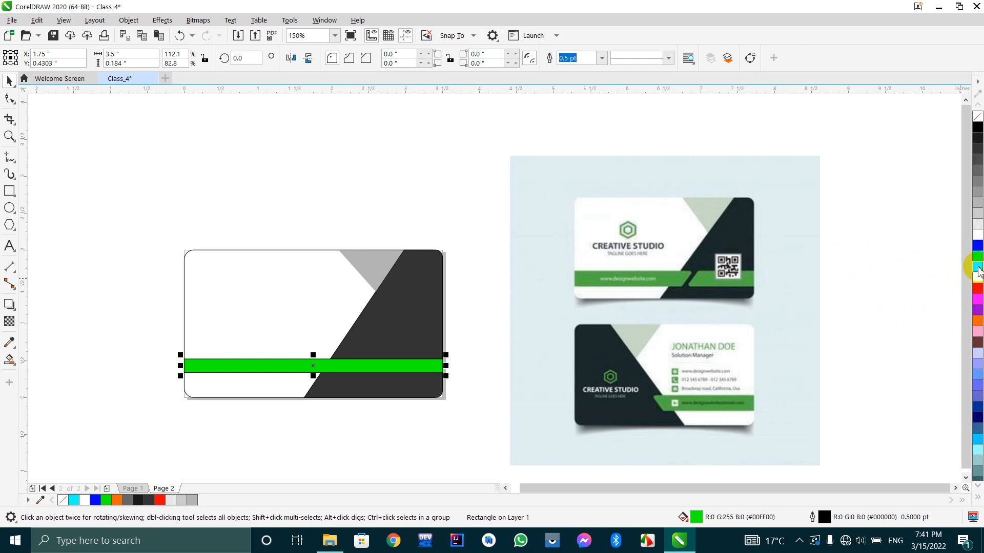
left_click(978, 268)
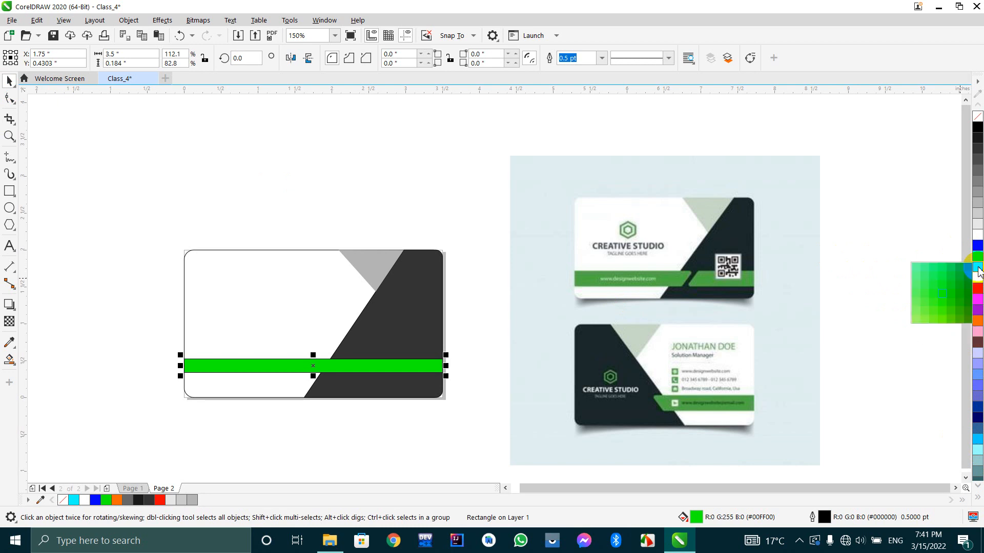
mouse_move(954, 281)
left_mouse_down()
mouse_move(927, 290)
mouse_move(951, 290)
left_mouse_up()
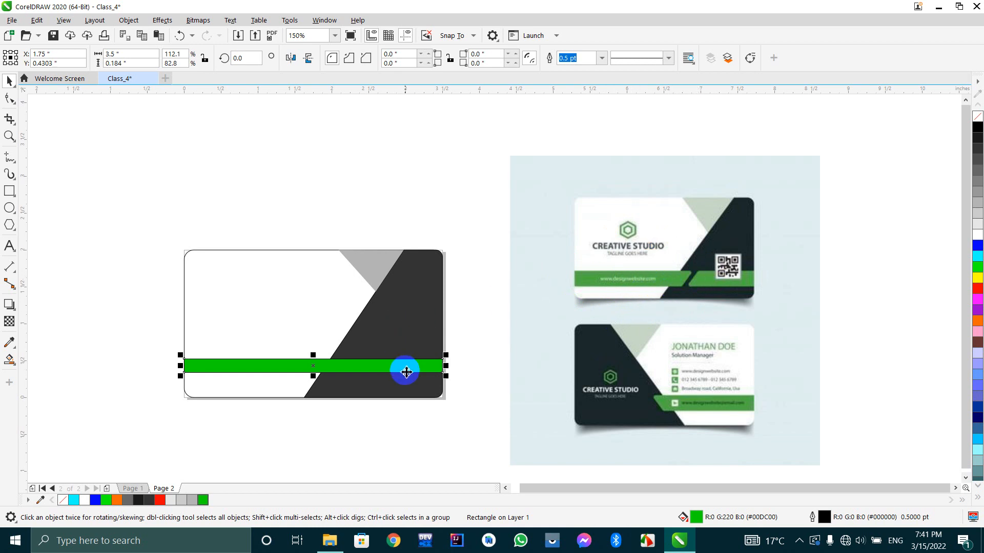
scroll(557, 342, "down", 3)
scroll(515, 333, "up", 3)
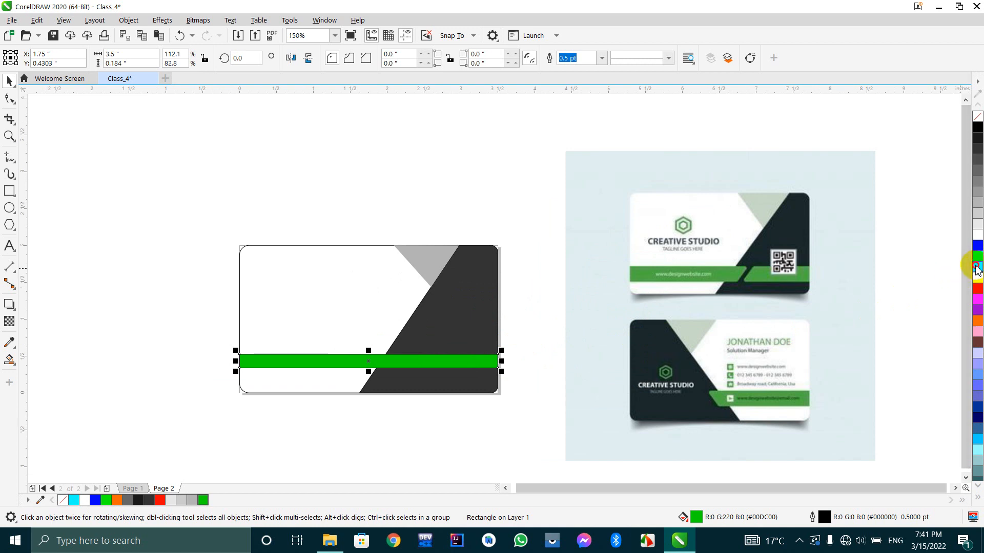
left_click(976, 268)
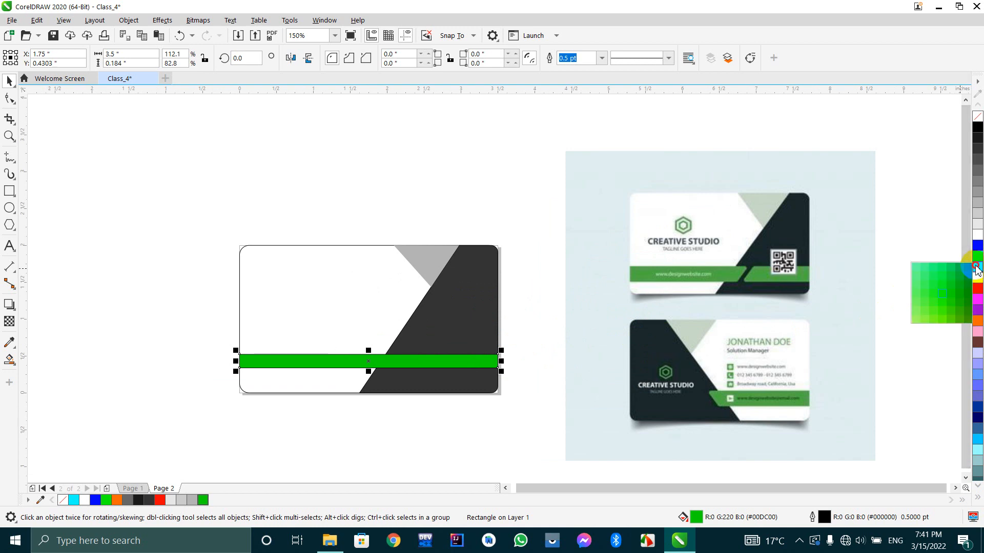
left_click(956, 291)
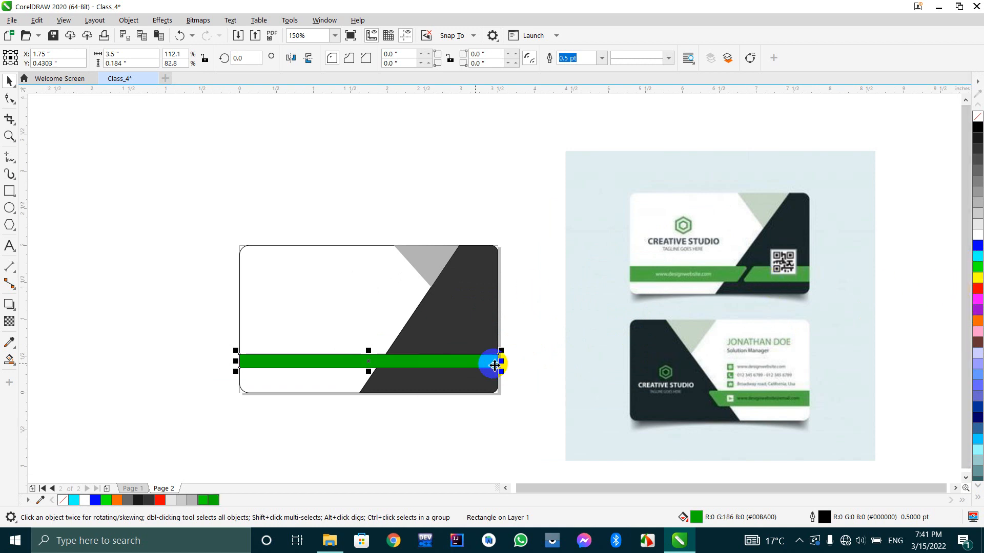
right_click(977, 119)
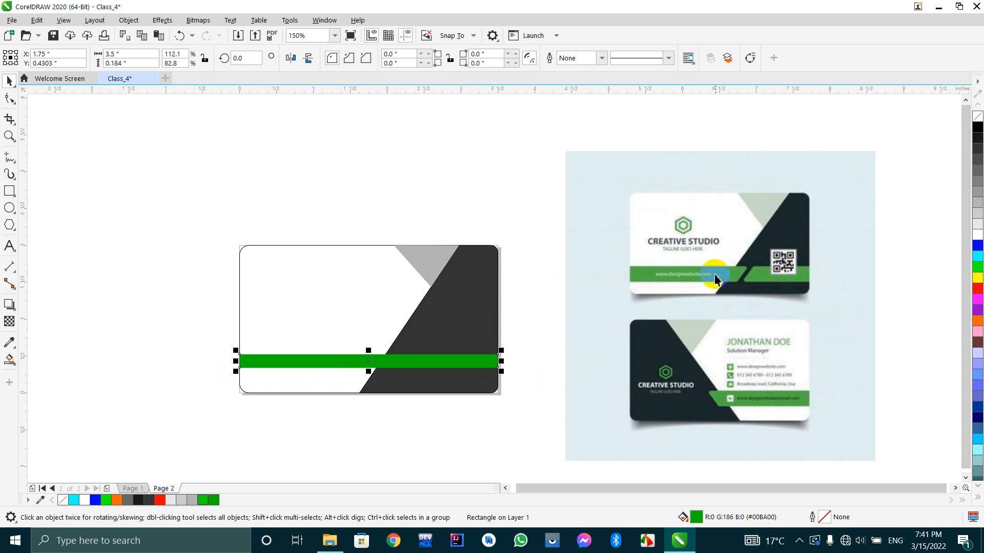
Extend the green band's lower edge so the band is about 0.204 inches high.
scroll(369, 377, "up", 2)
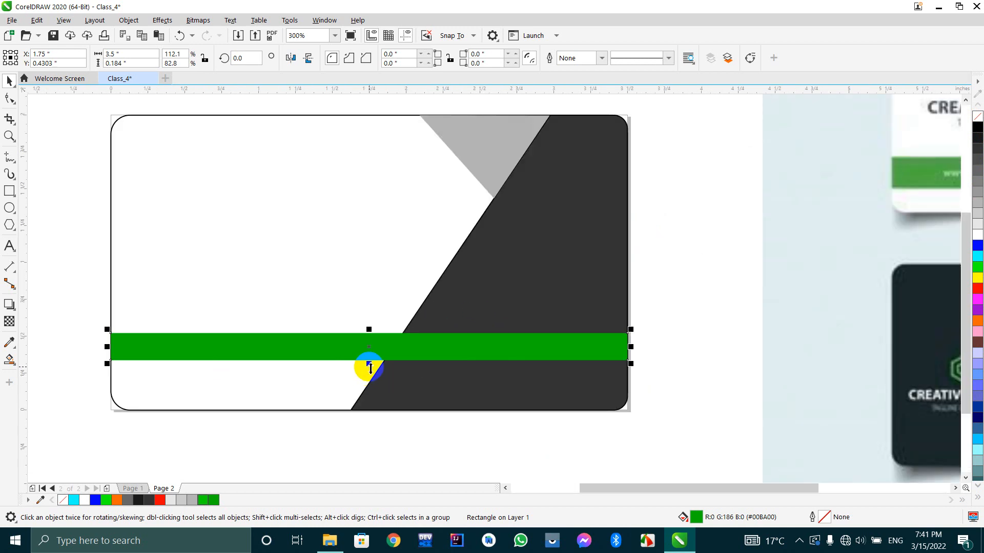
scroll(369, 365, "up", 4)
left_click_drag(364, 345, 357, 352)
scroll(357, 352, "down", 6)
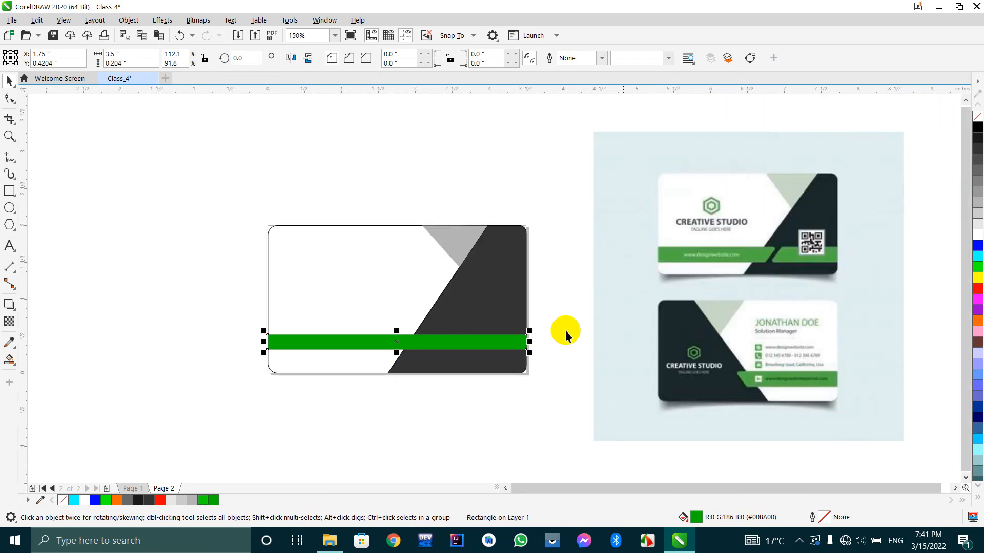
left_click(451, 416)
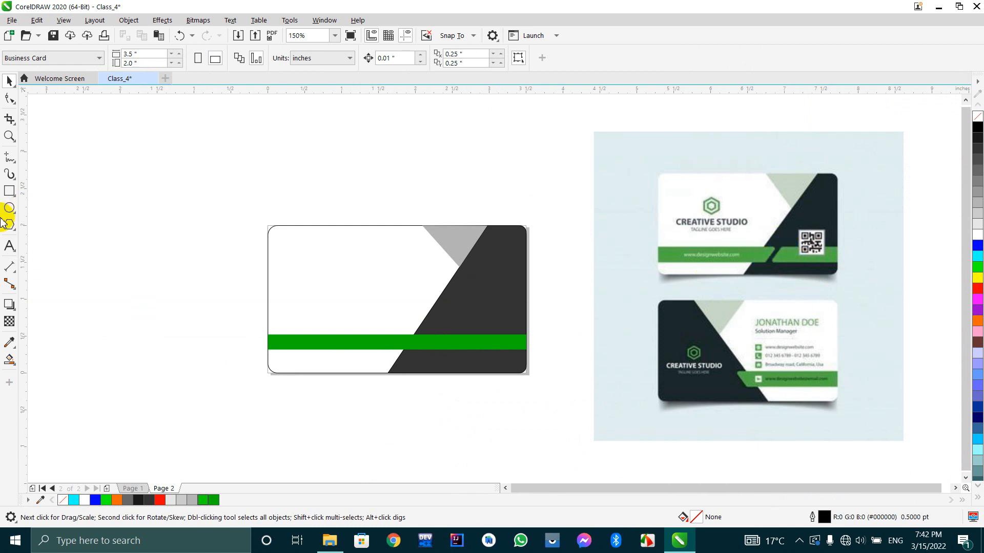
Draw a narrow upright rectangle about 0.13 by 0.51 inches, with 80% black fill and no outline, overlapping the green band inside the dark panel.
left_click(10, 191)
left_click_drag(156, 211, 333, 312)
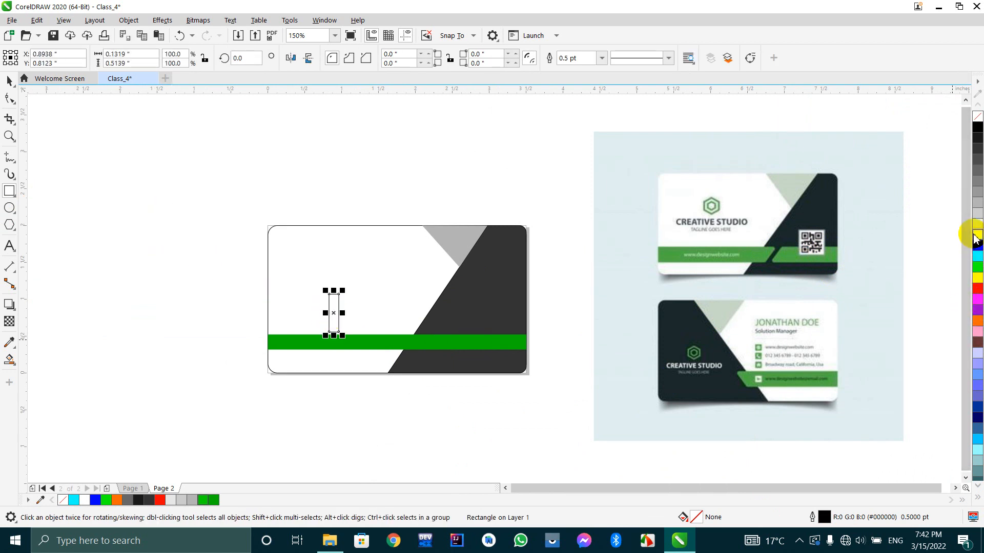
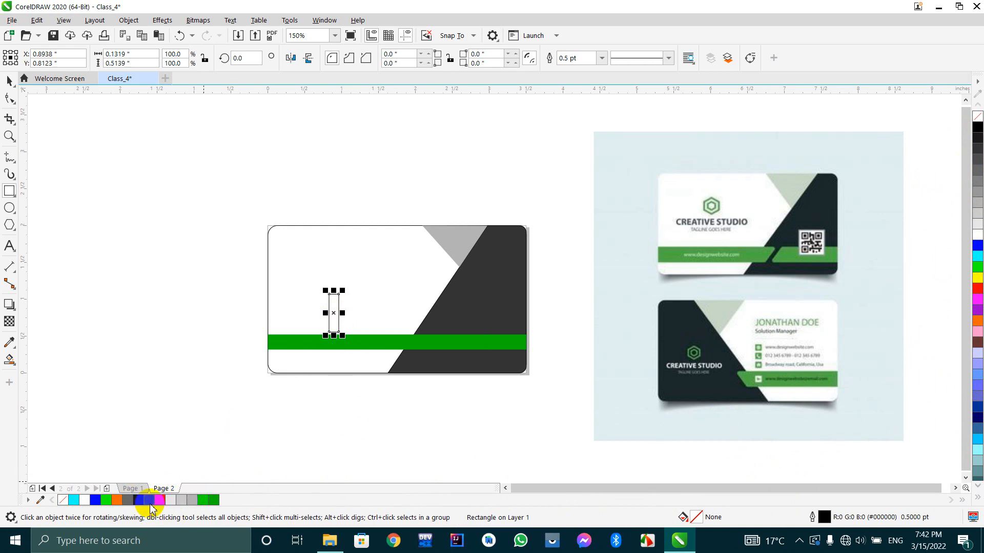
left_click_drag(151, 506, 451, 325)
scroll(451, 324, "up", 2)
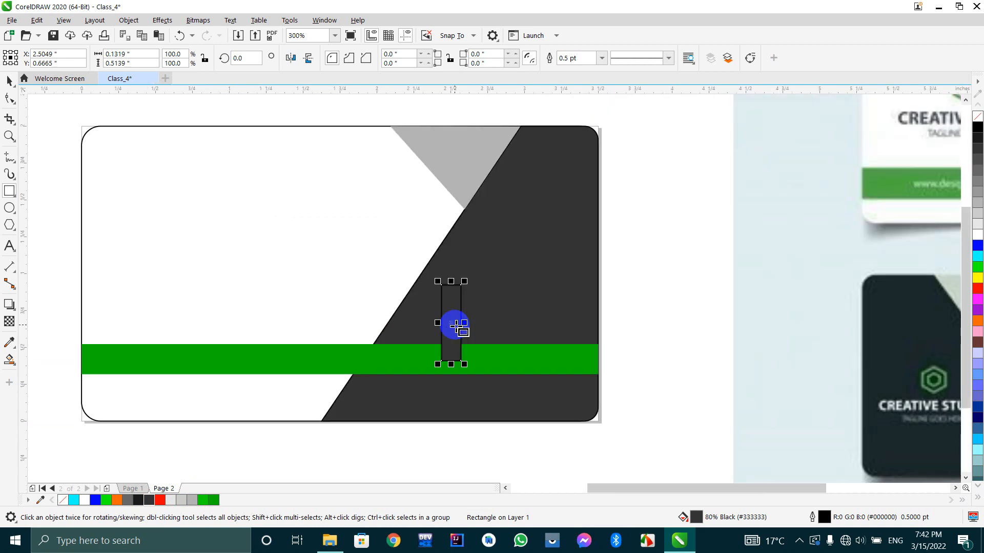
right_click(978, 117)
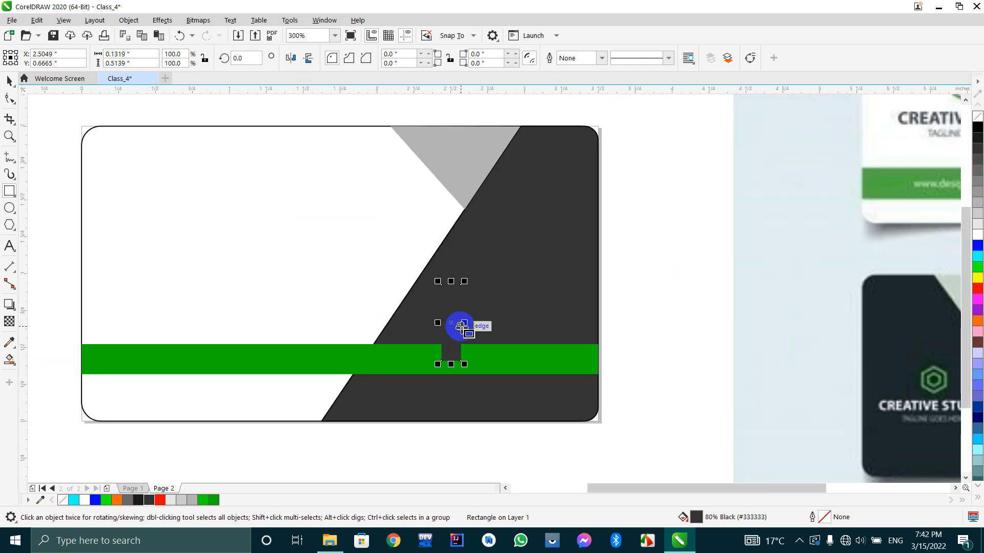
scroll(461, 326, "up", 4)
scroll(433, 323, "down", 6)
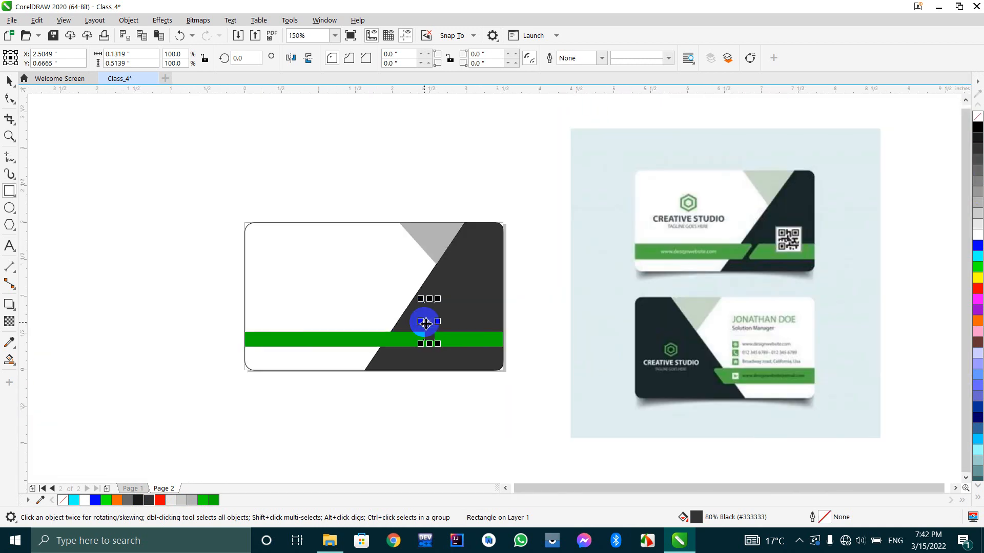
left_click_drag(425, 321, 402, 343)
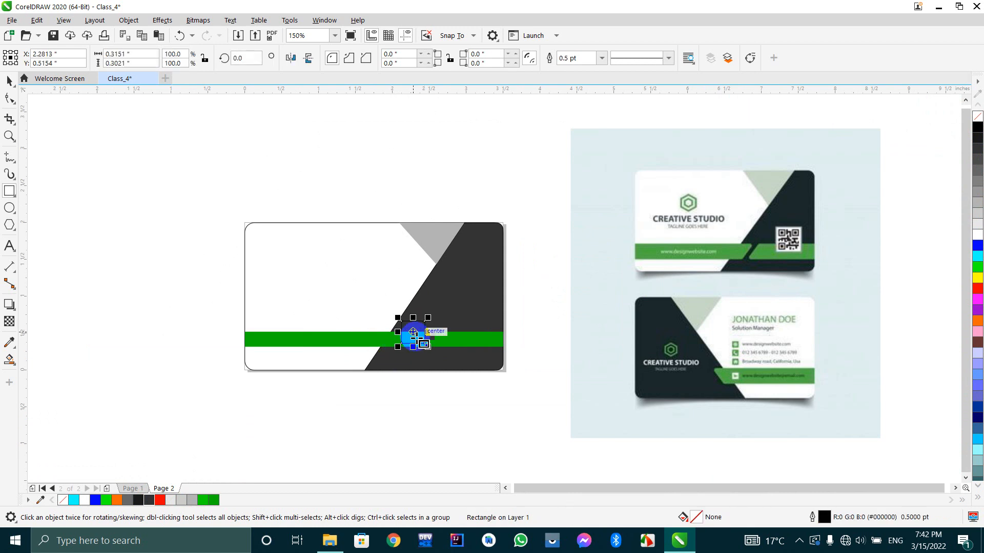
left_click(418, 338)
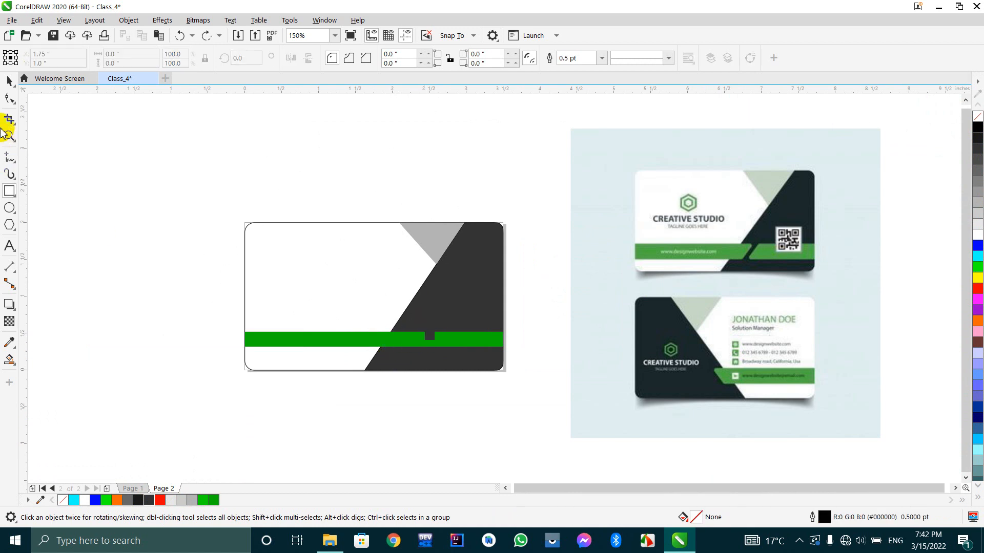
Rotate the narrow dark rectangle to about 338.8 degrees and place it across the green band as a slanted gap near the panel's diagonal edge.
scroll(438, 335, "up", 2)
left_click(438, 336)
left_click(431, 329)
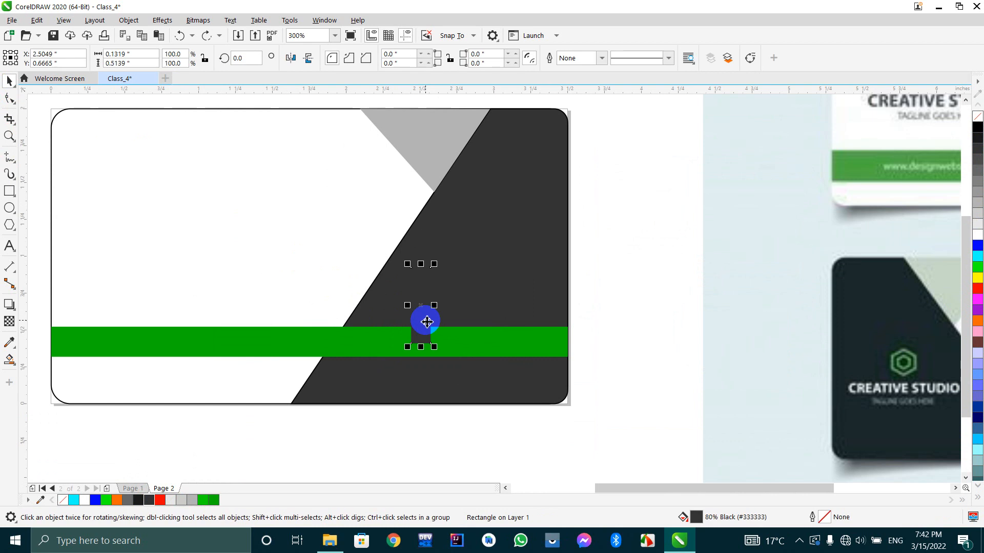
left_click_drag(438, 264, 390, 323)
scroll(390, 324, "down", 2)
left_click(374, 394)
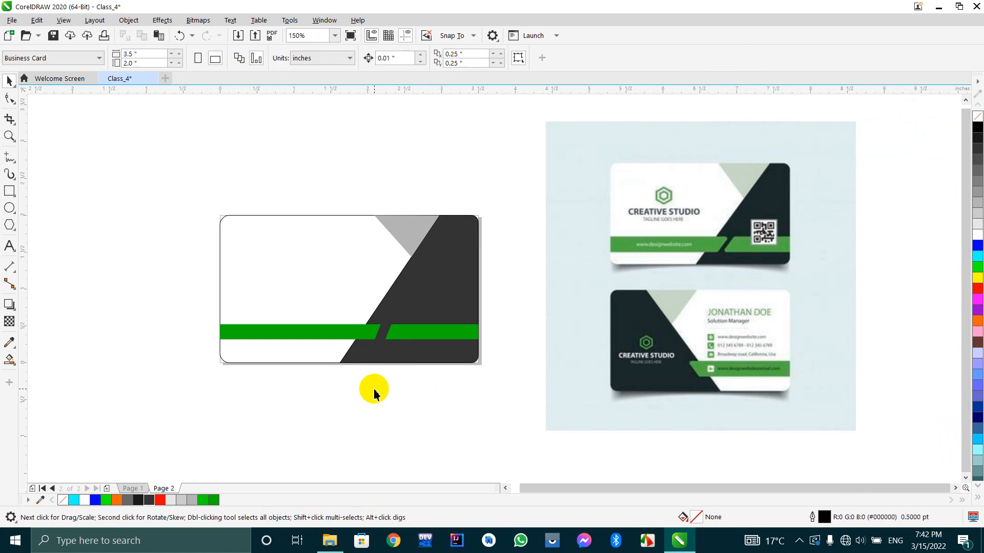
Narrow the slanted dark strip from both sides to about 0.25 inches overall width.
scroll(374, 394, "down", 1)
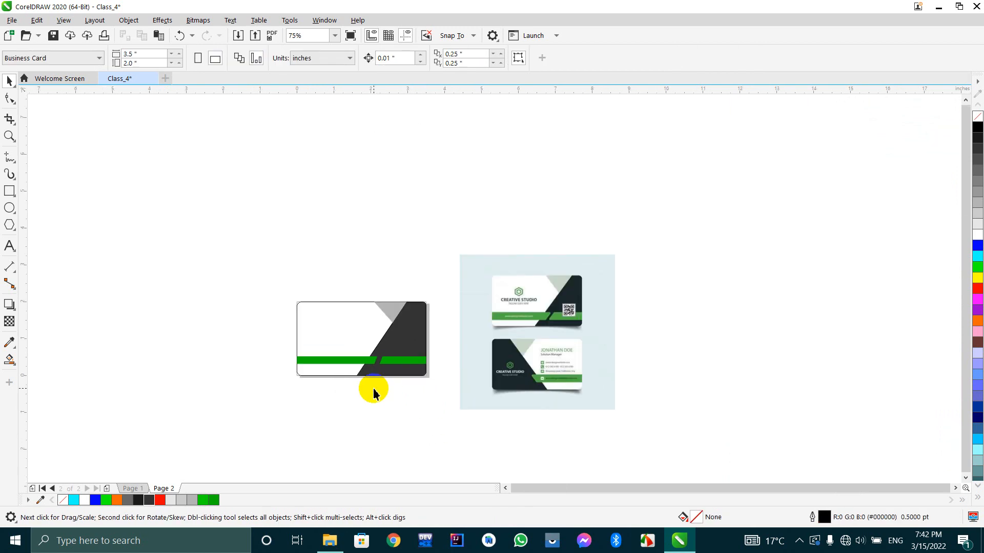
scroll(374, 394, "up", 2)
left_click(391, 275)
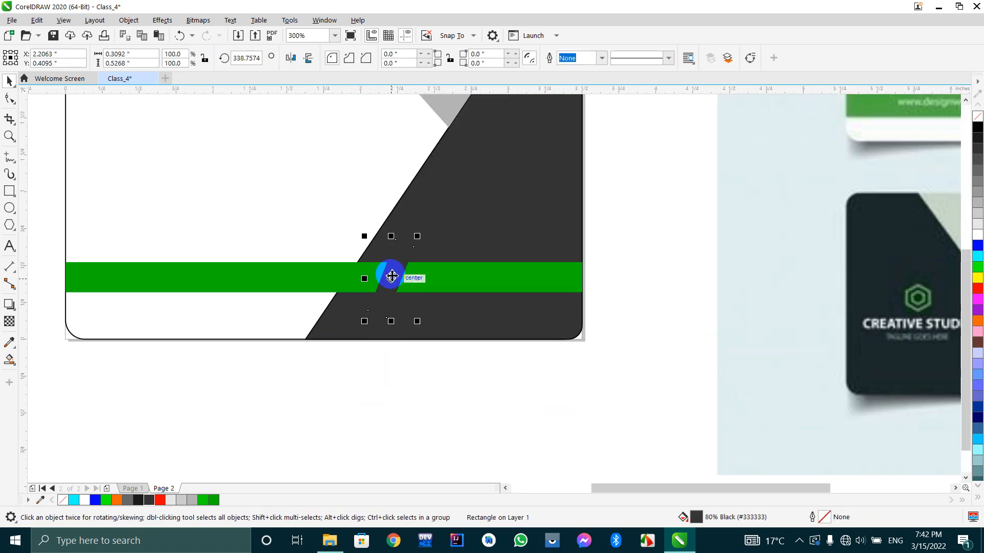
scroll(391, 275, "up", 2)
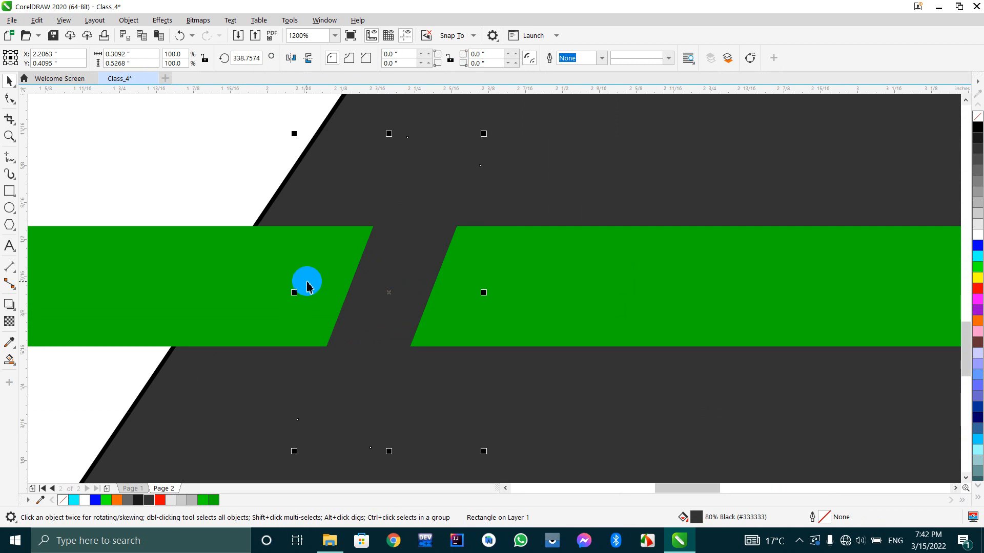
left_click_drag(293, 292, 314, 299)
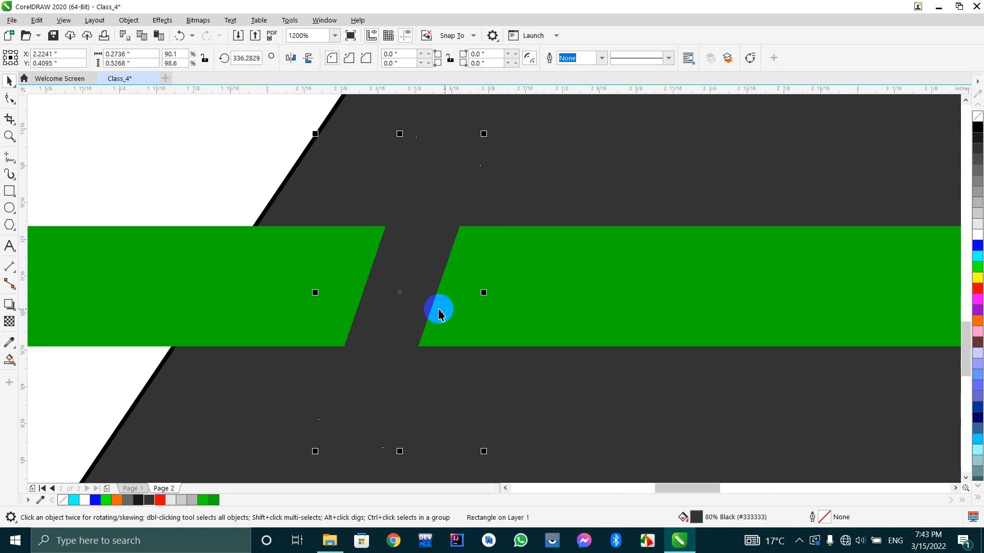
left_click_drag(484, 295, 468, 293)
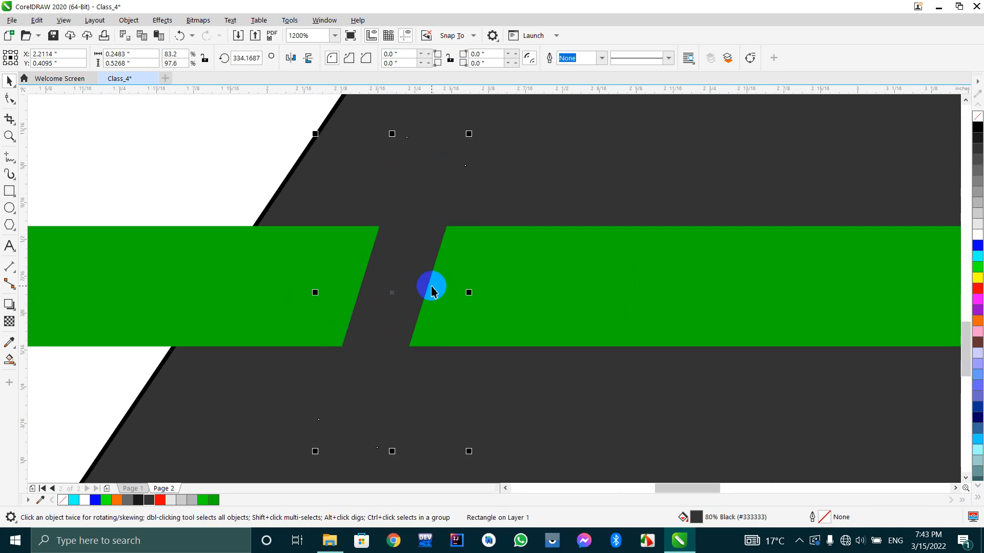
scroll(431, 288, "down", 4)
left_click(428, 330)
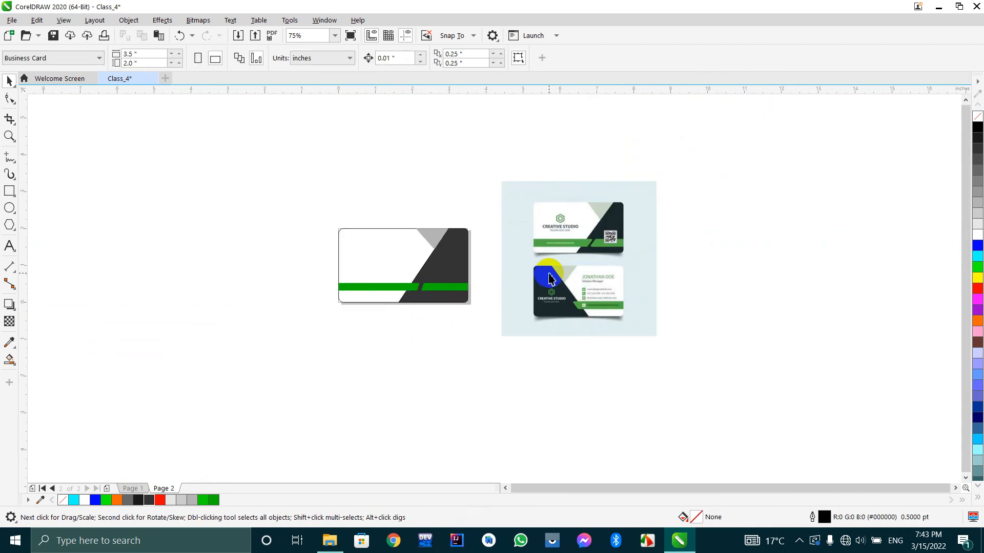
Select the green band separately from the slanted dark strip and move it up and to the left across the white area.
scroll(425, 290, "up", 2)
left_click(408, 290)
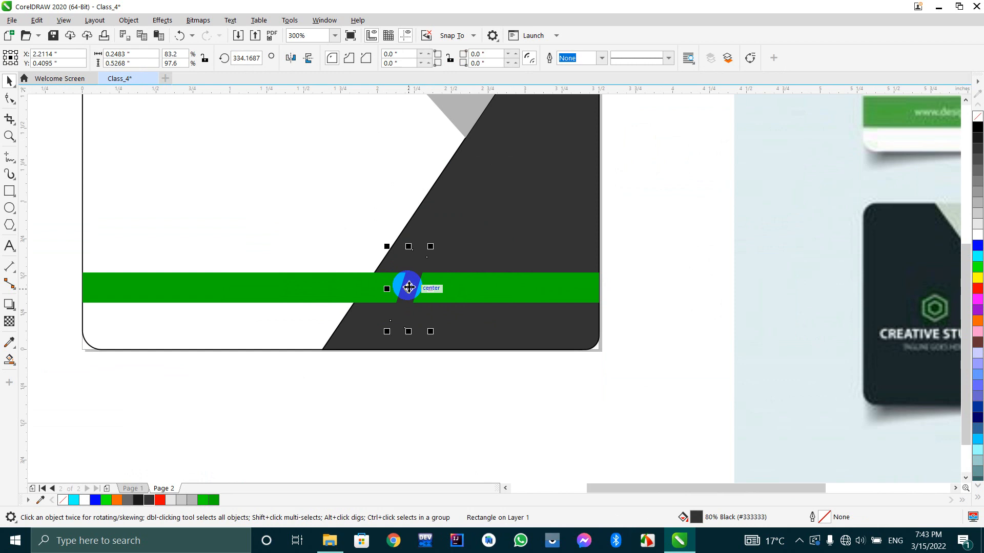
left_click(337, 290)
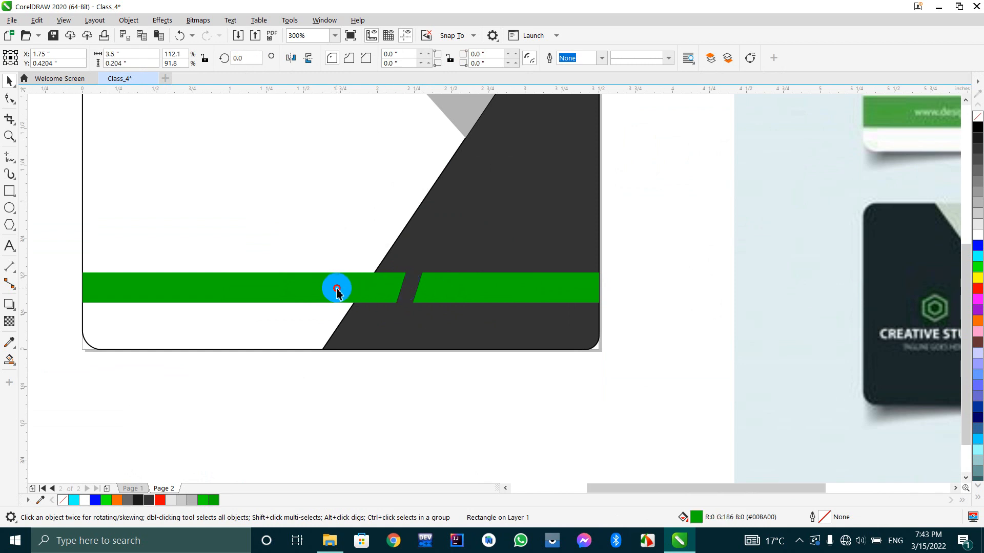
left_click(364, 401)
left_click(409, 285)
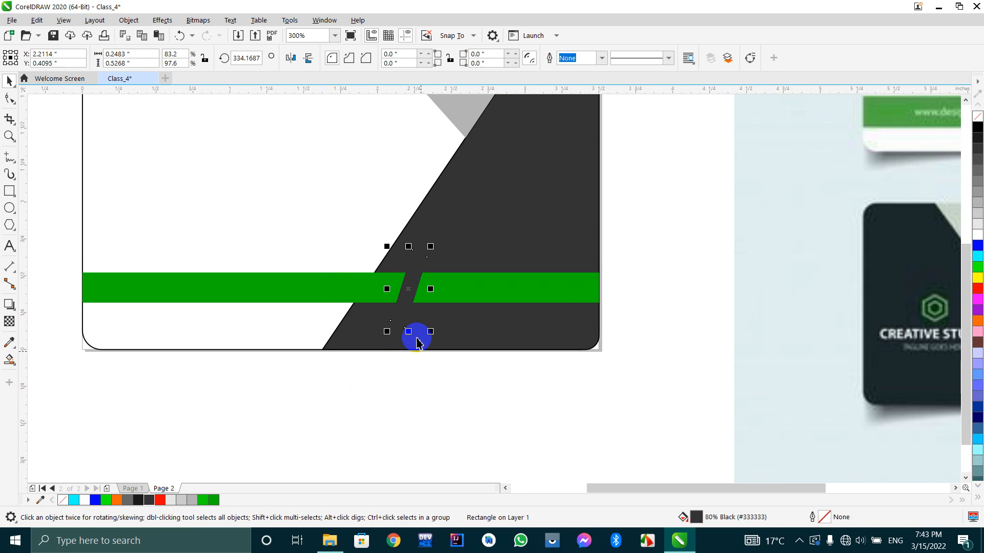
left_click_drag(267, 283, 243, 251)
left_click_drag(626, 321, 40, 250)
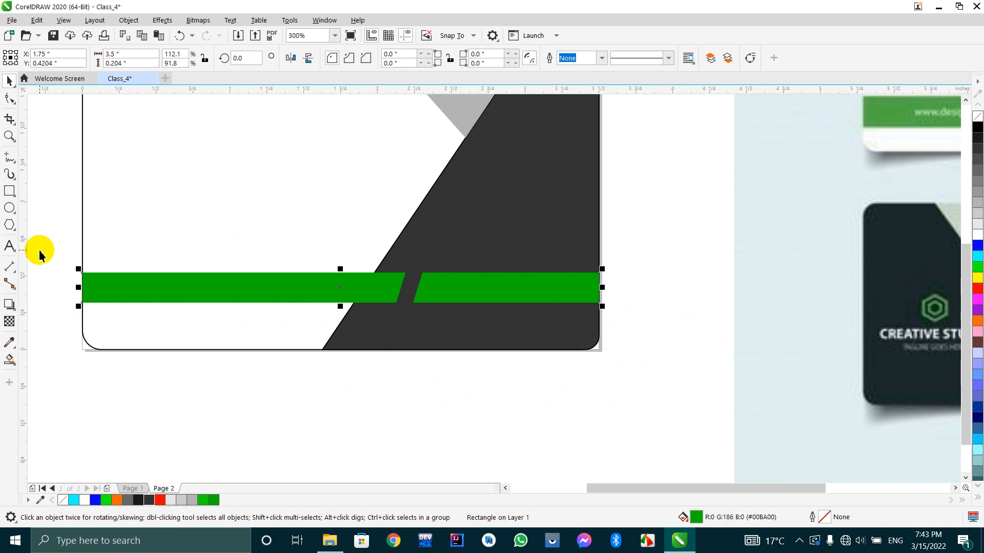
left_click_drag(330, 296, 120, 195)
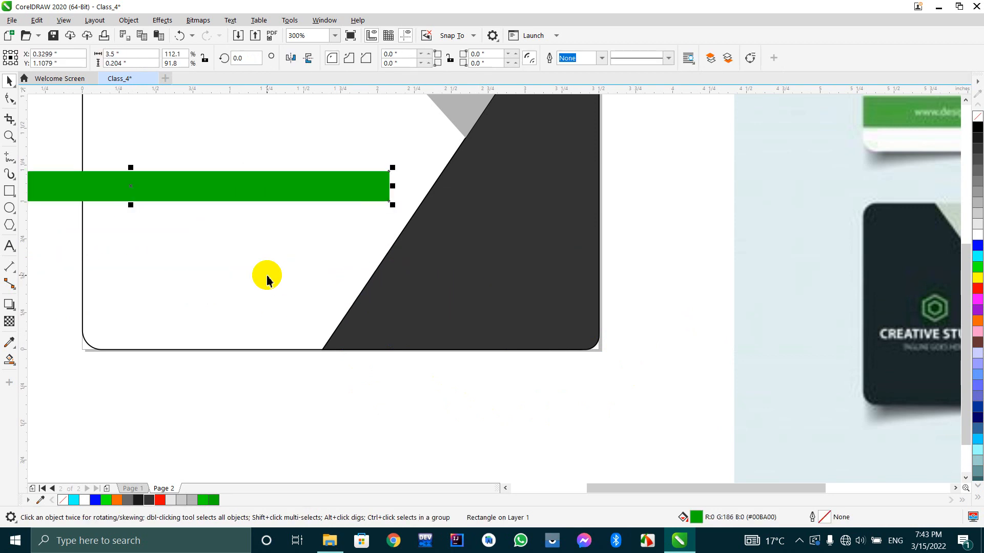
Undo the green band's move and group the band with the slanted dark strip.
key("ctrl+z")
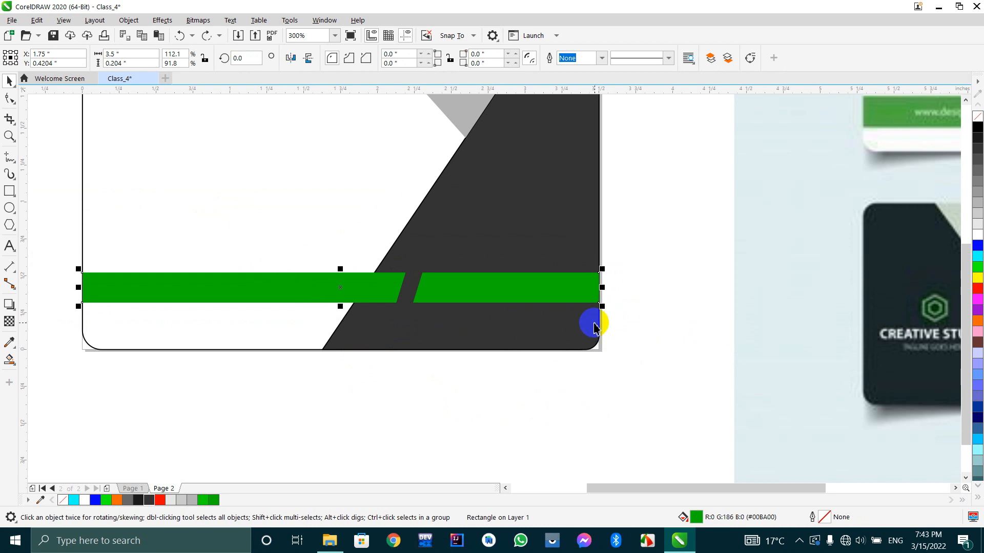
left_click_drag(618, 334, 748, 331)
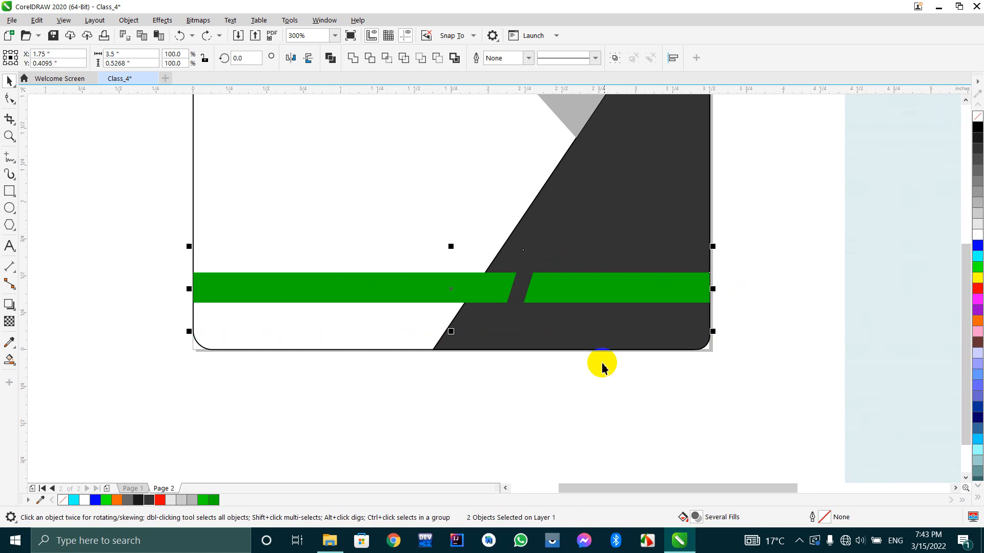
left_click(544, 347)
left_click(527, 288)
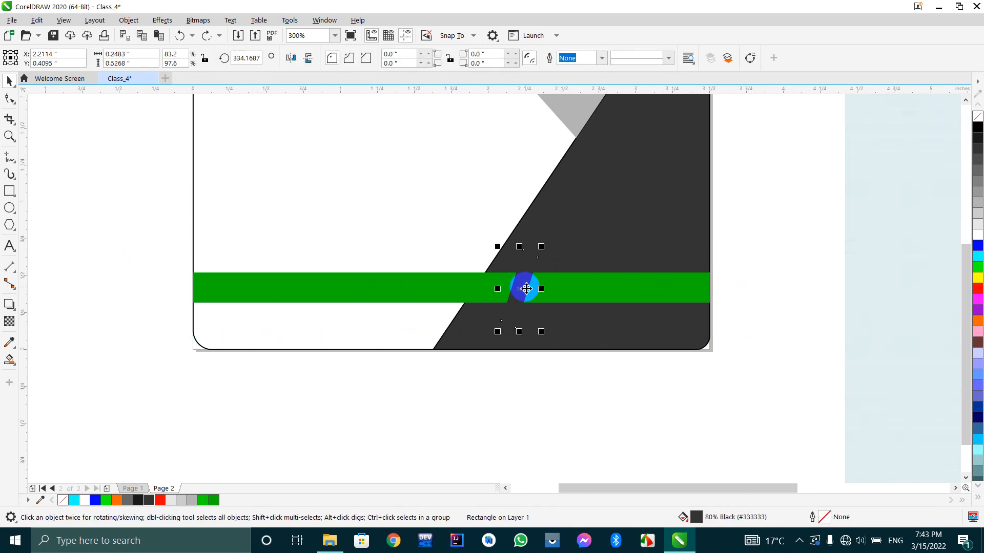
left_click(404, 290, "shift")
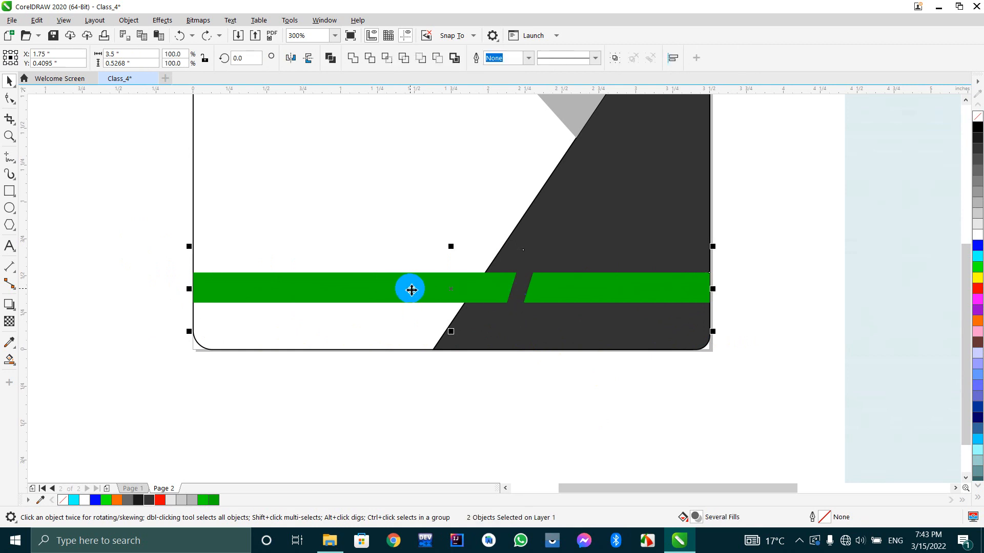
key("ctrl+g")
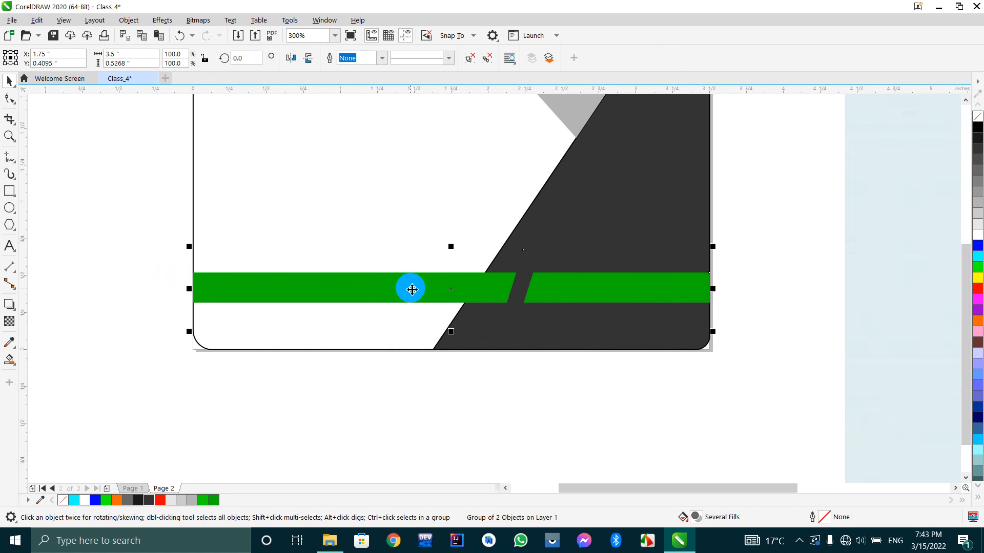
Test moving the grouped band and dark strip up and to the left across the white area, and undo the move.
left_click_drag(519, 289, 290, 245)
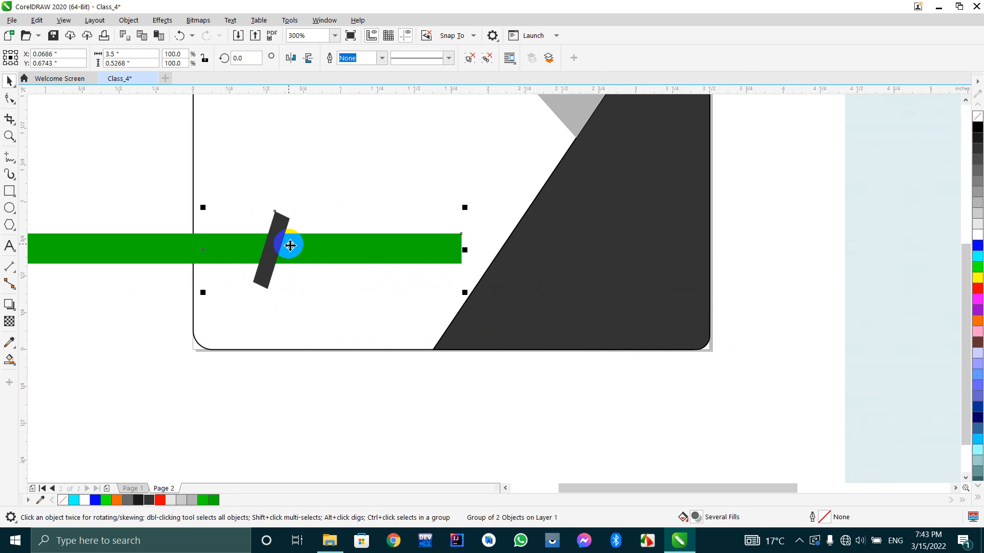
key("ctrl+z")
scroll(289, 244, "down", 3)
scroll(271, 236, "up", 2)
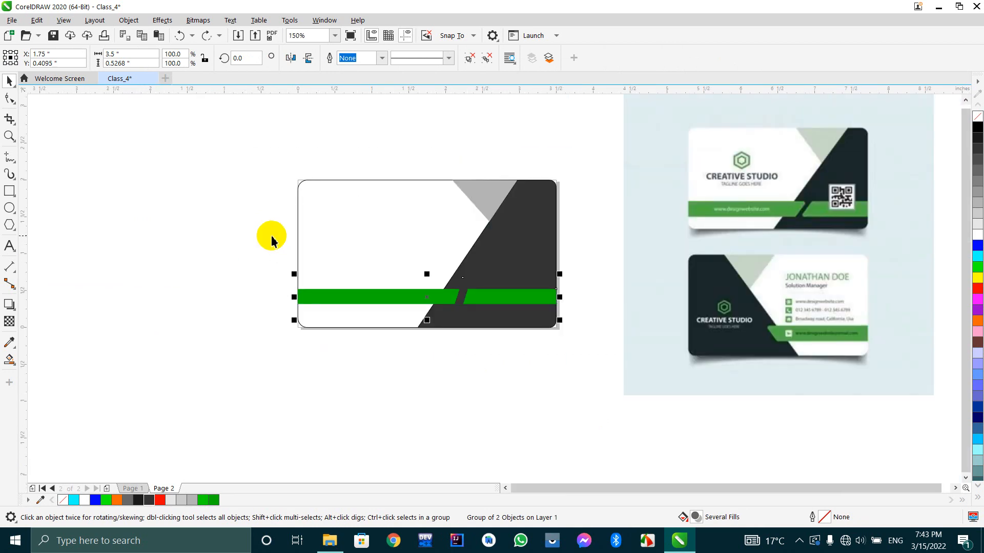
left_click(237, 248)
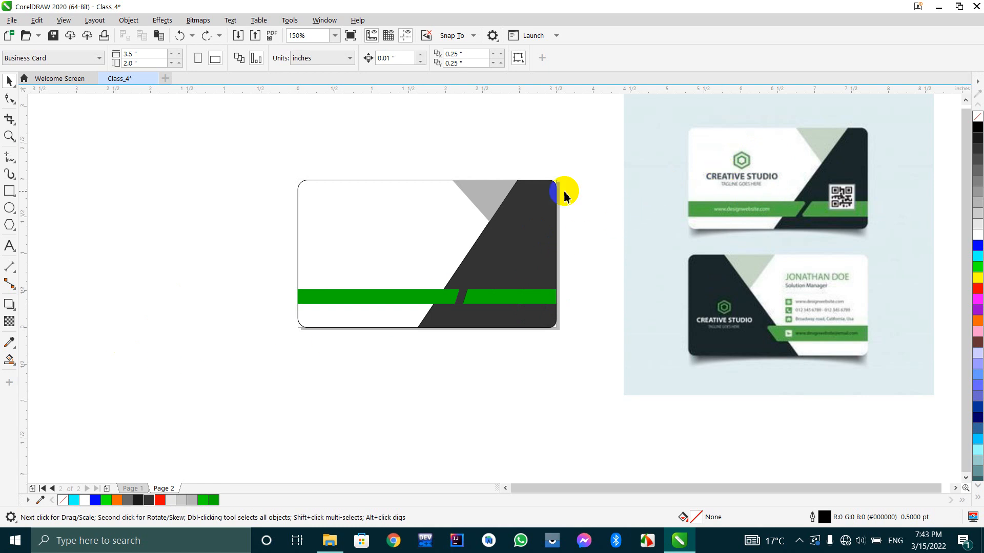
Draw a six-sided polygon in the card's white area and scale it to about 0.39 by 0.45 inches.
left_click(10, 226)
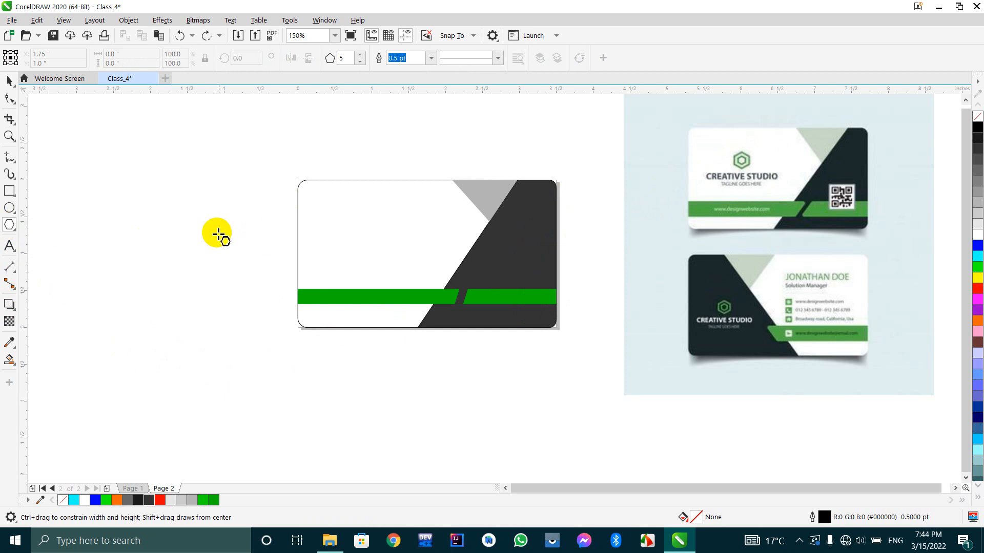
left_click(12, 226)
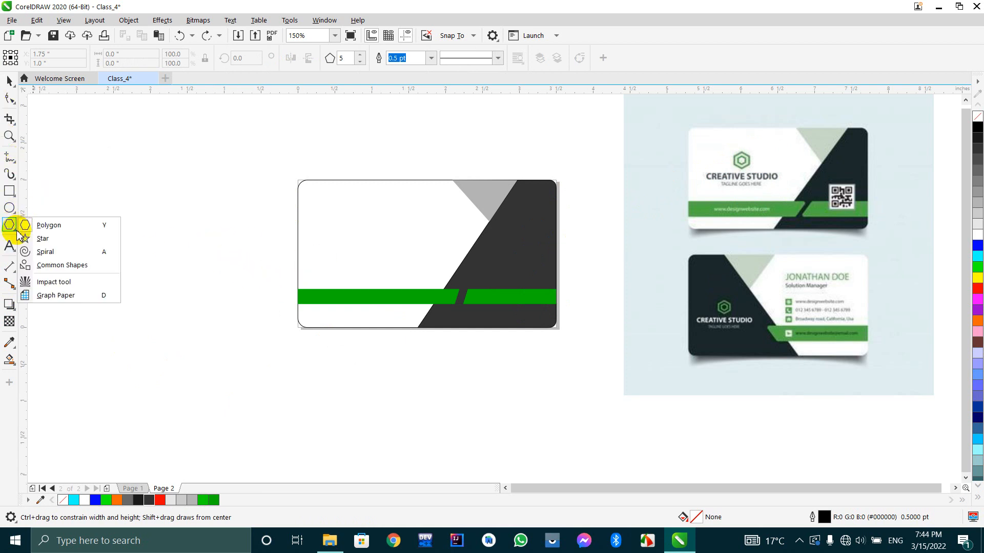
left_click(25, 226)
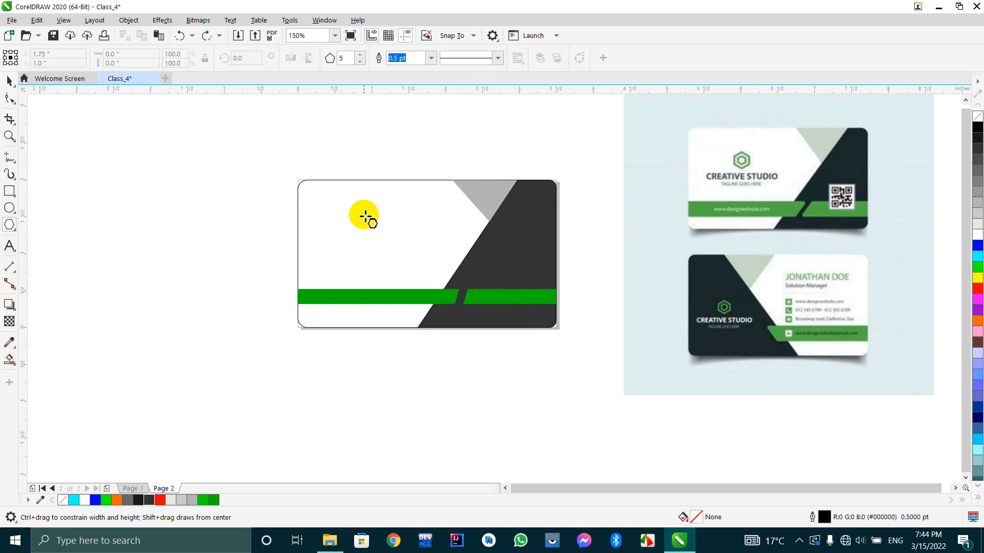
left_click_drag(363, 207, 411, 252)
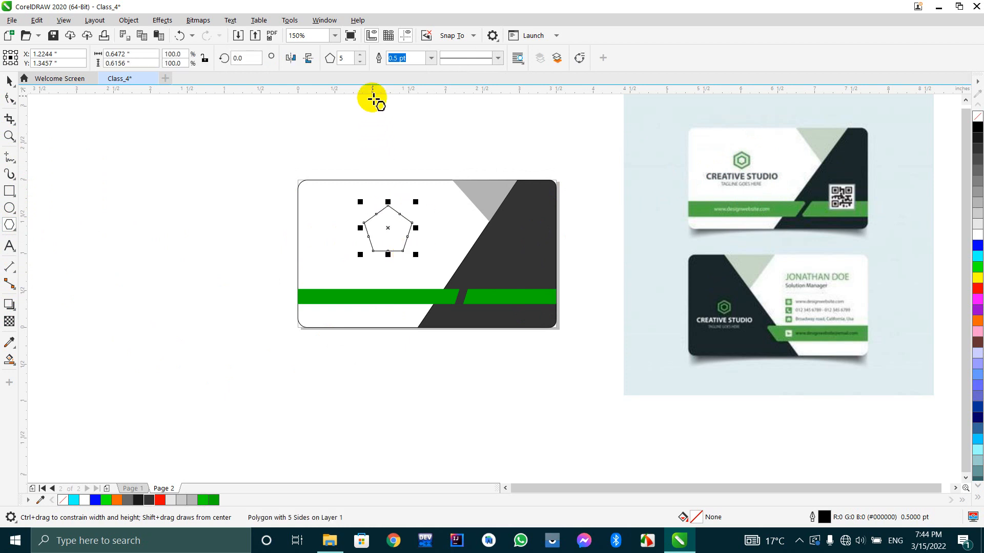
left_click(360, 54)
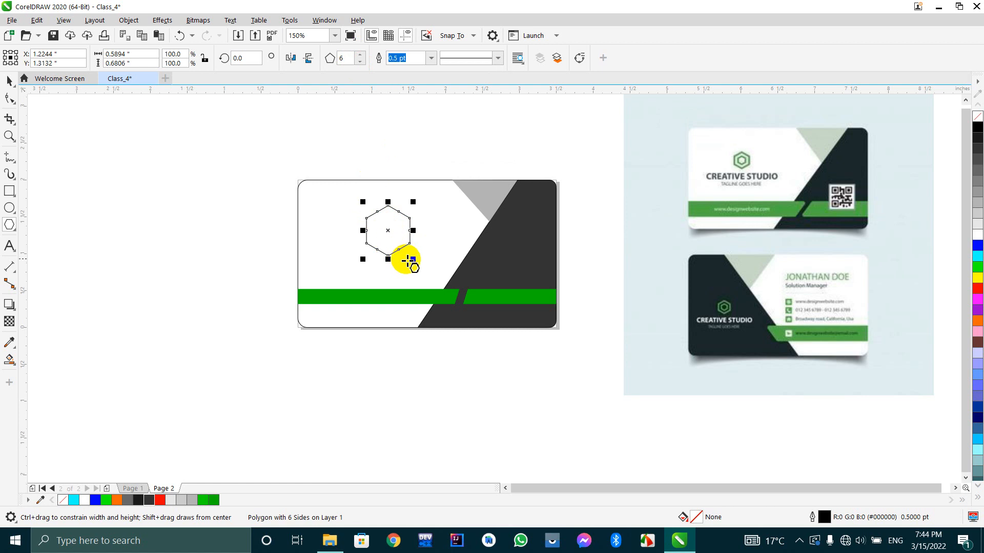
left_click_drag(413, 259, 408, 250)
scroll(389, 227, "up", 2)
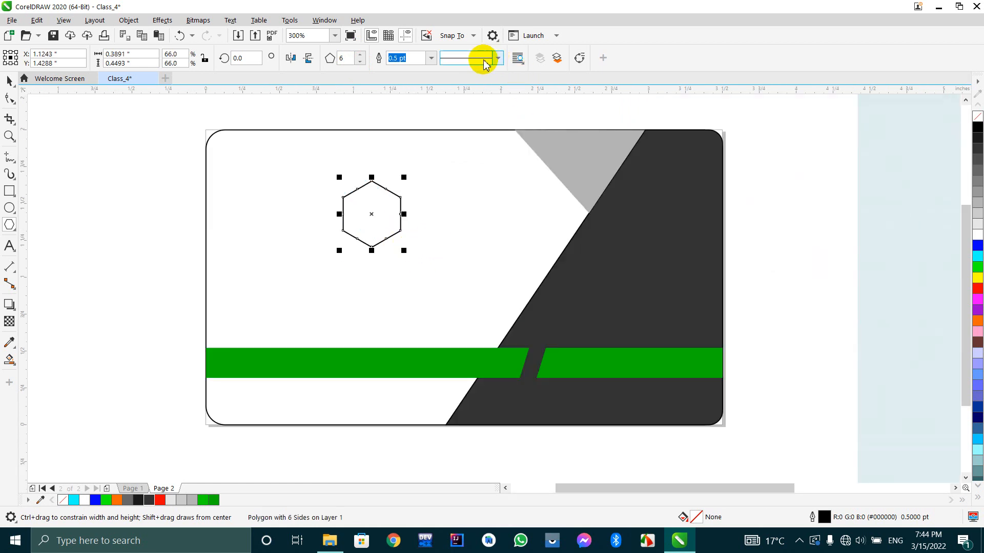
Give the hexagon a 0.75 pt outline in the band's green, R0 G186 B0.
left_click(432, 59)
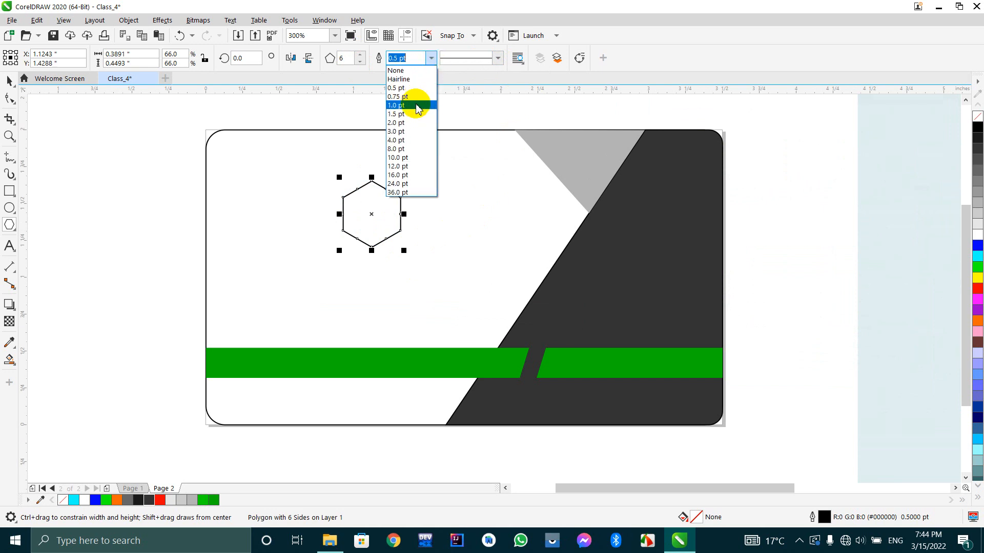
left_click(413, 97)
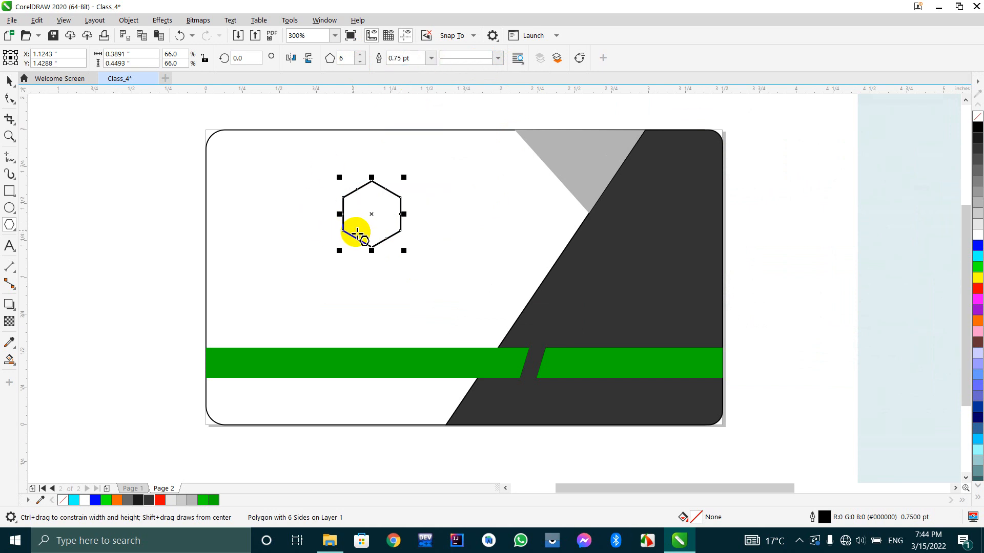
left_click(9, 80)
scroll(234, 224, "down", 2)
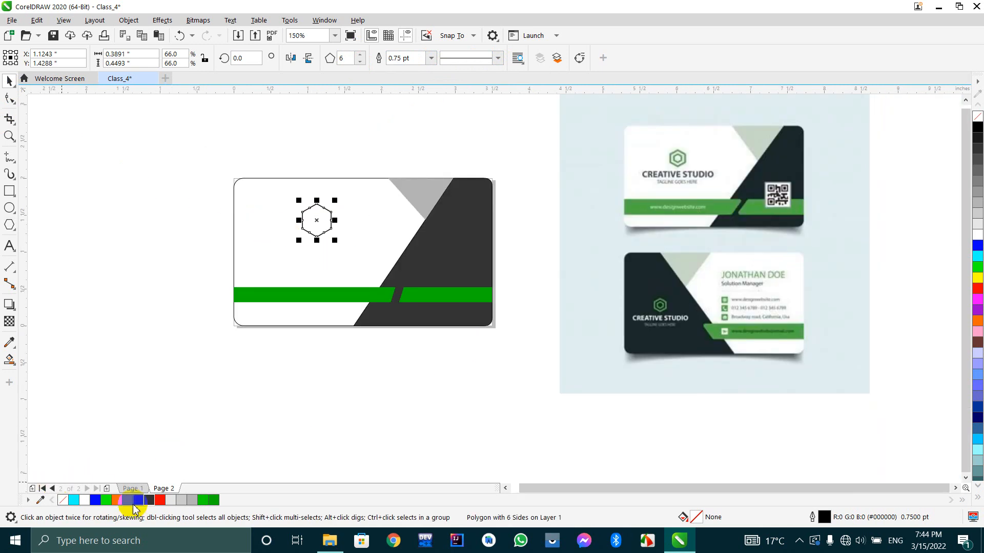
right_click(213, 505)
scroll(322, 233, "up", 4)
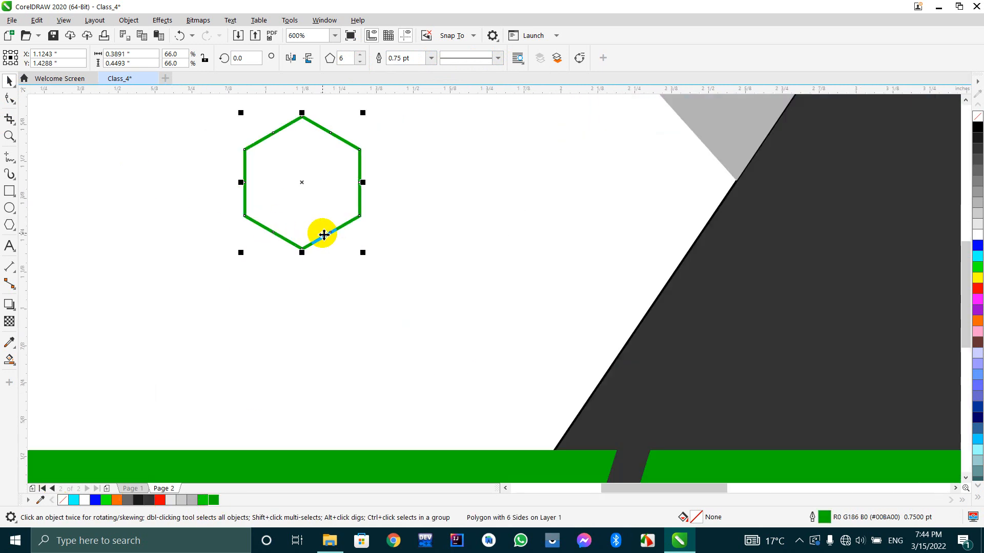
mouse_move(362, 253)
left_mouse_down()
mouse_move(347, 232)
mouse_move(352, 239)
left_mouse_up()
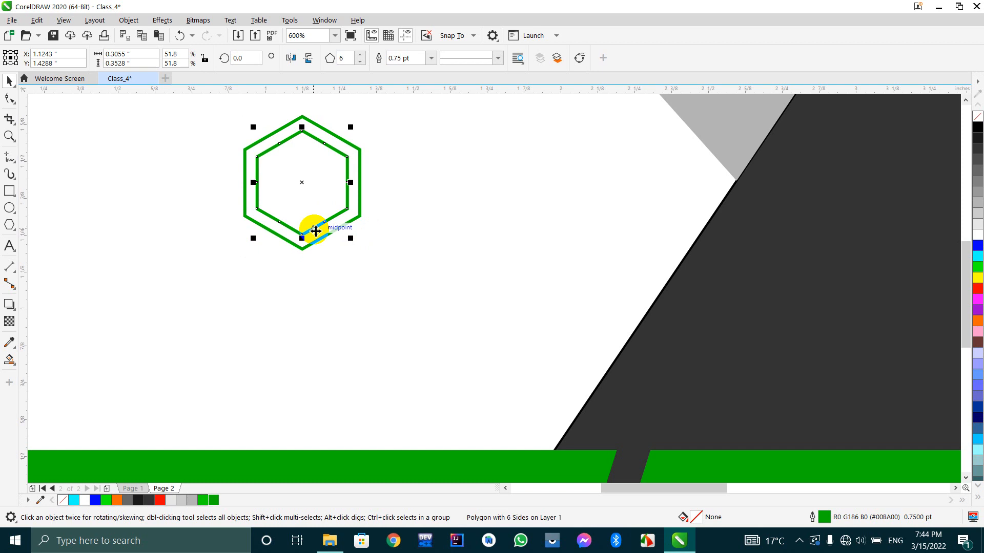
key("ctrl+z")
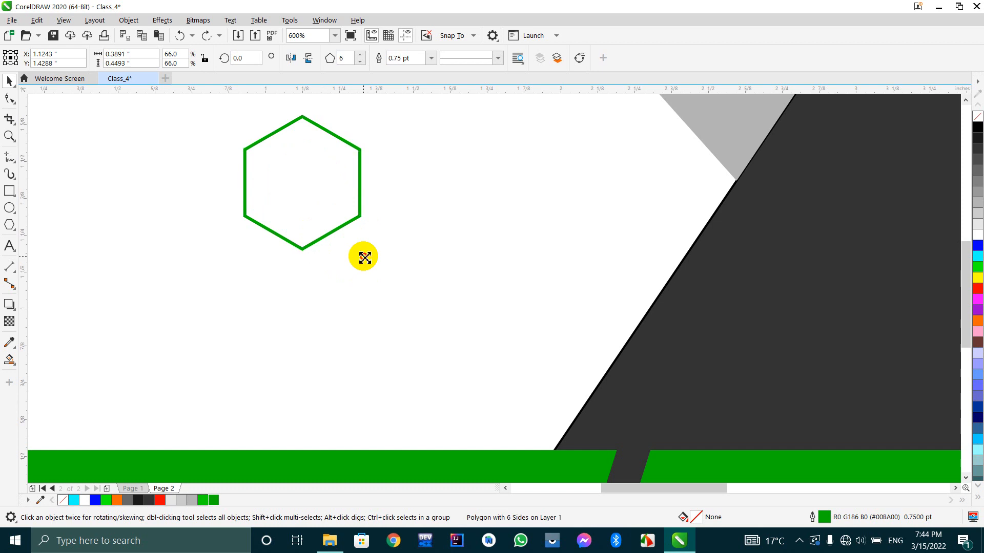
left_click_drag(364, 257, 354, 245)
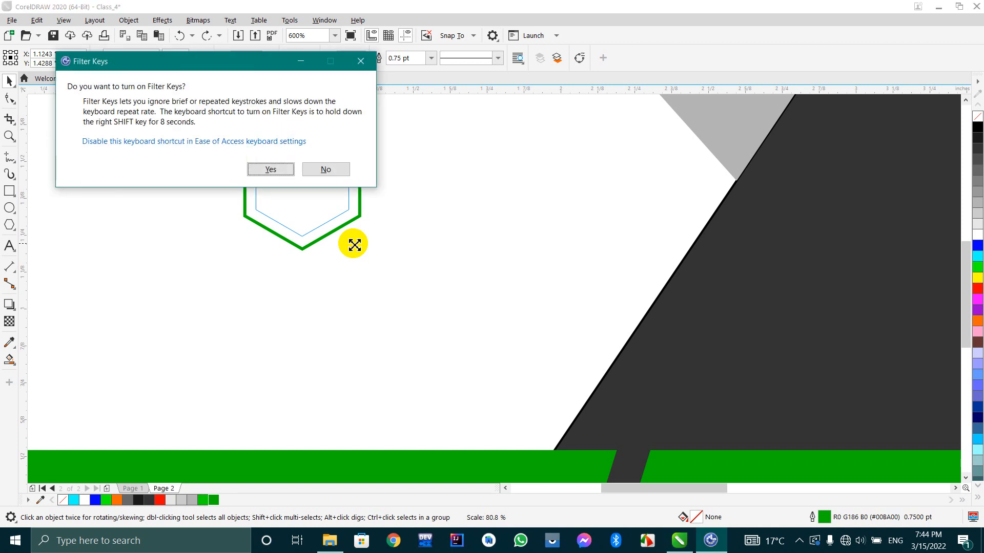
left_click_drag(354, 245, 350, 244)
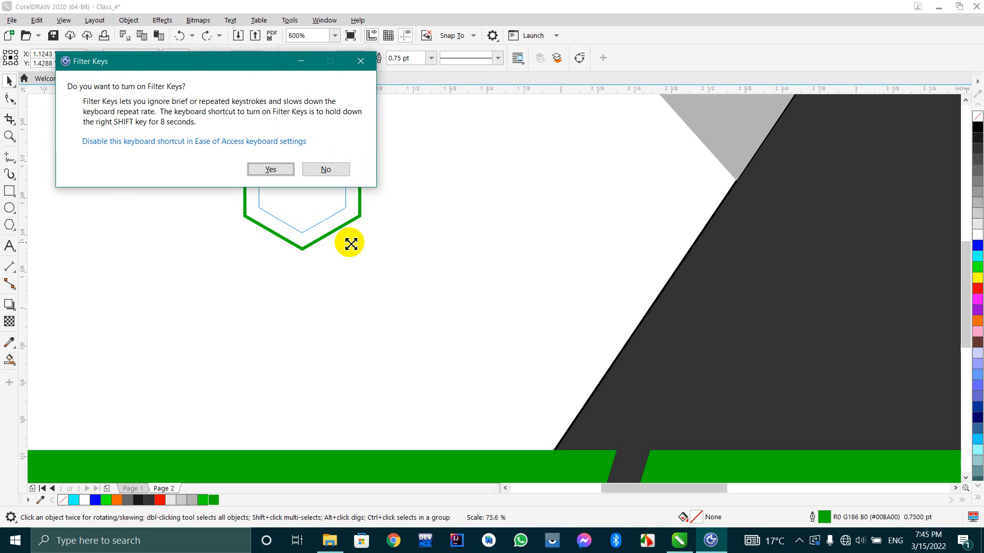
left_click_drag(350, 244, 347, 241)
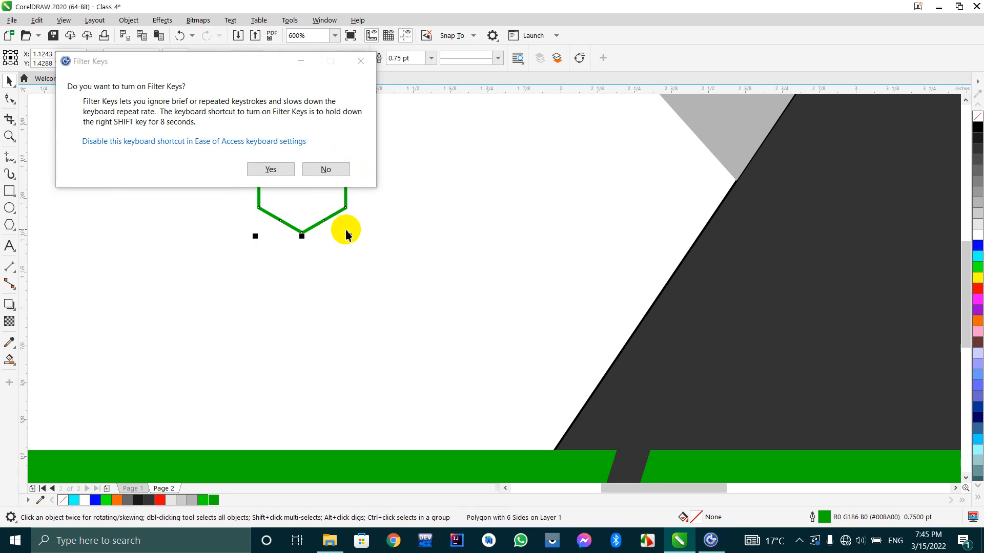
left_click(360, 61)
key("ctrl+z")
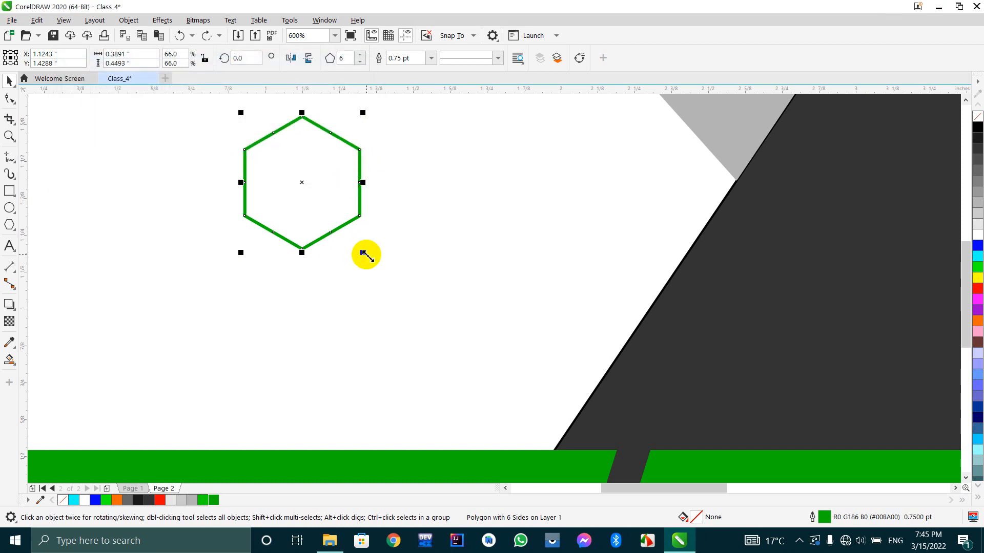
Create a smaller concentric copy inside the green hexagon, about 0.28 by 0.32 inches.
left_click_drag(368, 256, 350, 239)
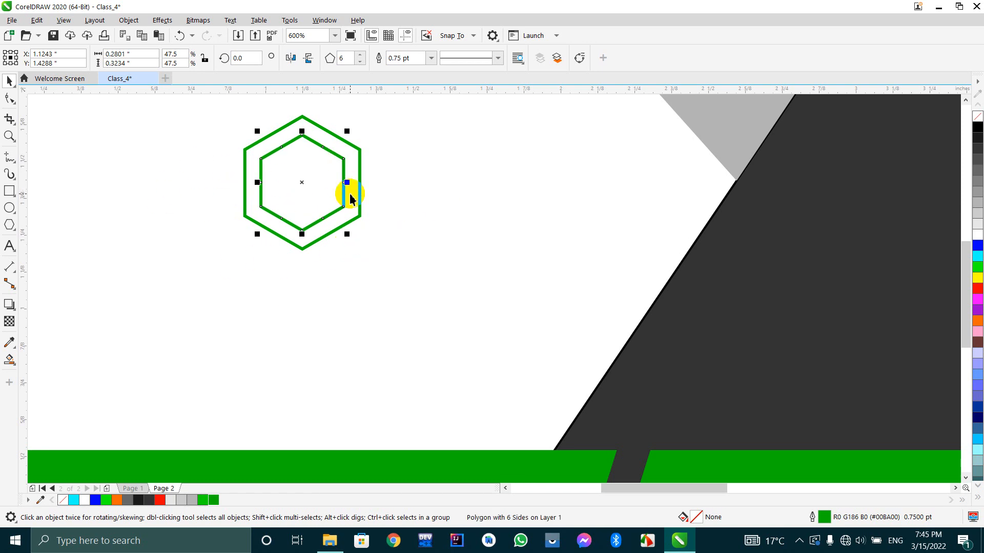
scroll(350, 199, "down", 2)
scroll(335, 201, "up", 1)
scroll(343, 207, "down", 1)
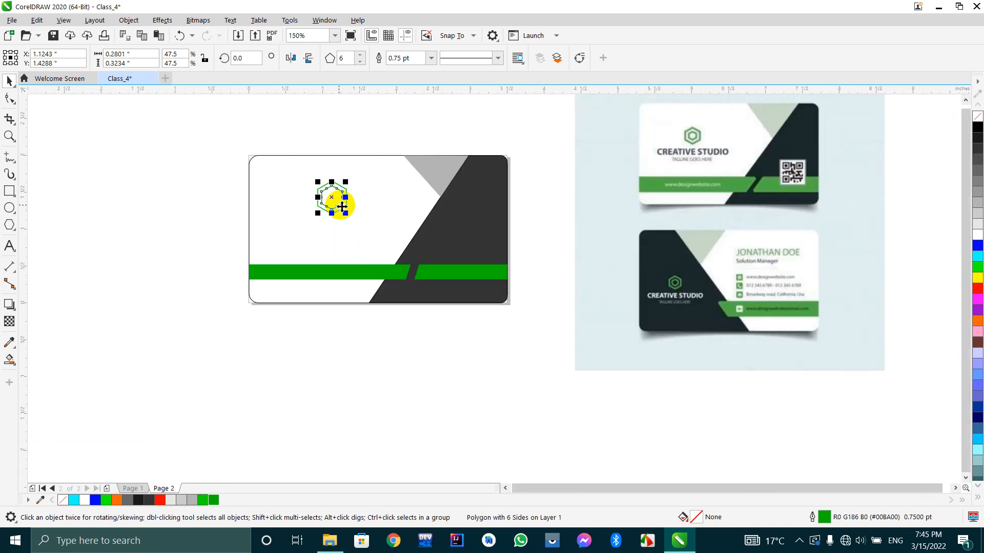
Select both concentric hexagons and scale them down together slightly, keeping their proportions.
left_click(149, 209)
left_click_drag(174, 147, 399, 272)
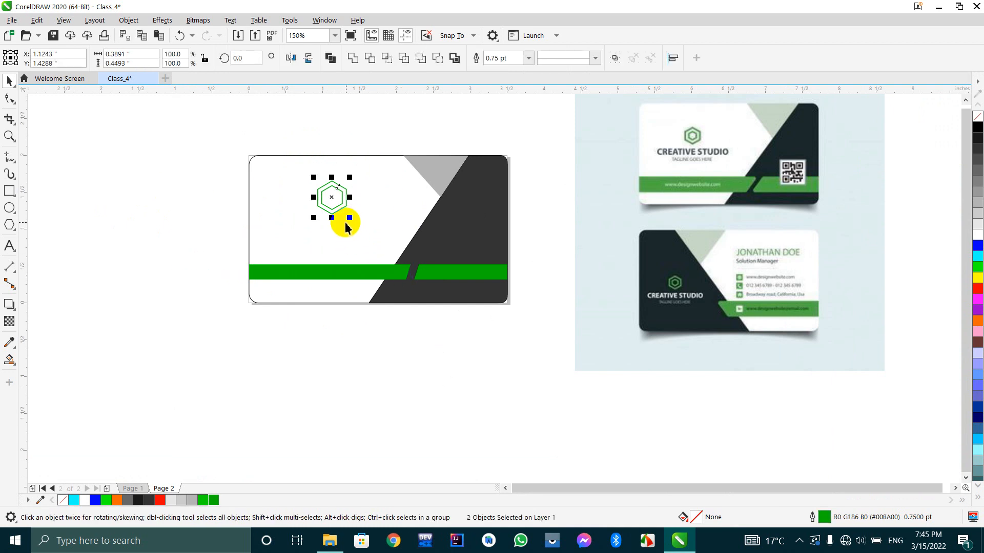
left_click_drag(352, 221, 324, 195)
scroll(334, 197, "up", 1)
scroll(323, 195, "down", 2)
scroll(320, 193, "up", 1)
left_click(125, 226)
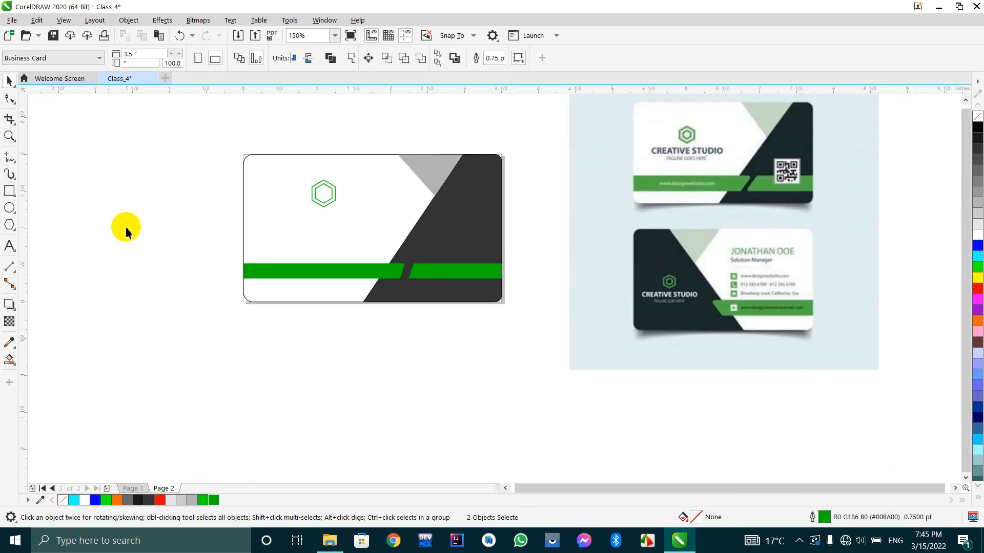
Add the artistic text "Pamri Institue" in 24 pt Arial by the hexagon in the card's white area.
left_click(10, 246)
left_click(305, 219)
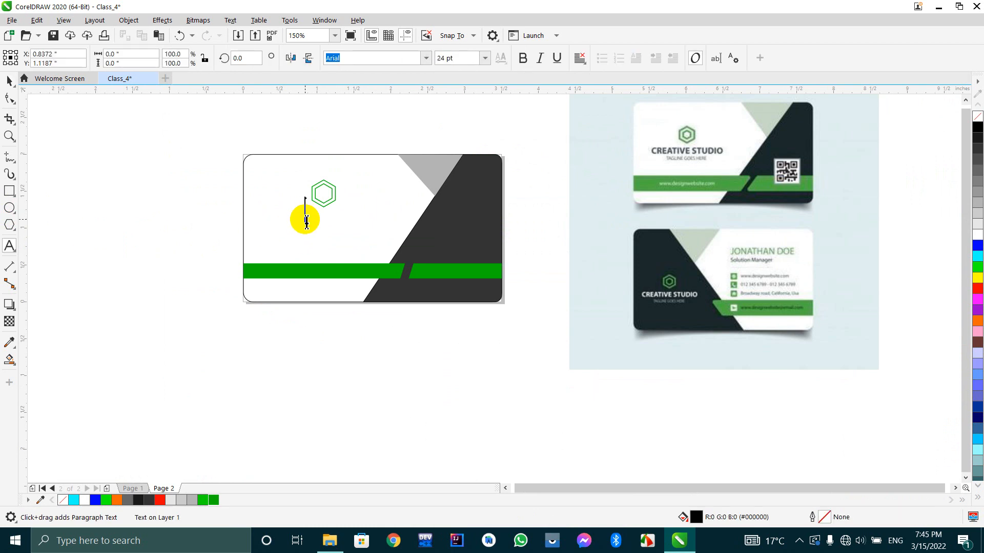
scroll(307, 219, "up", 1)
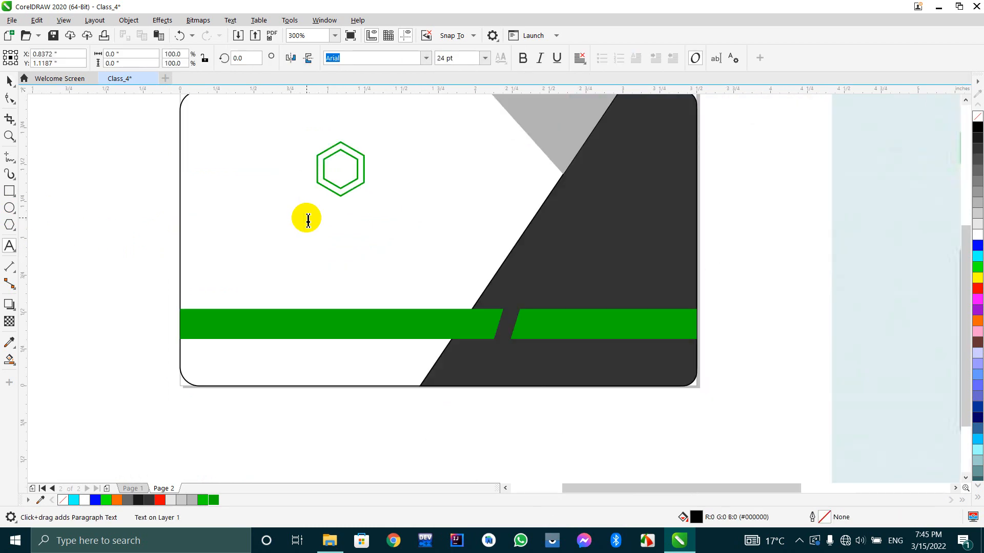
type("P")
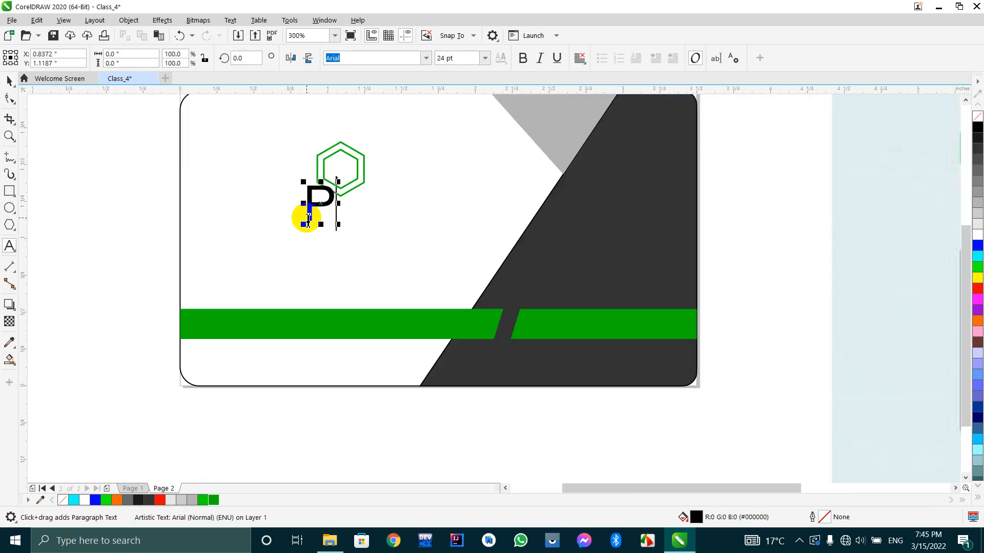
type("amri")
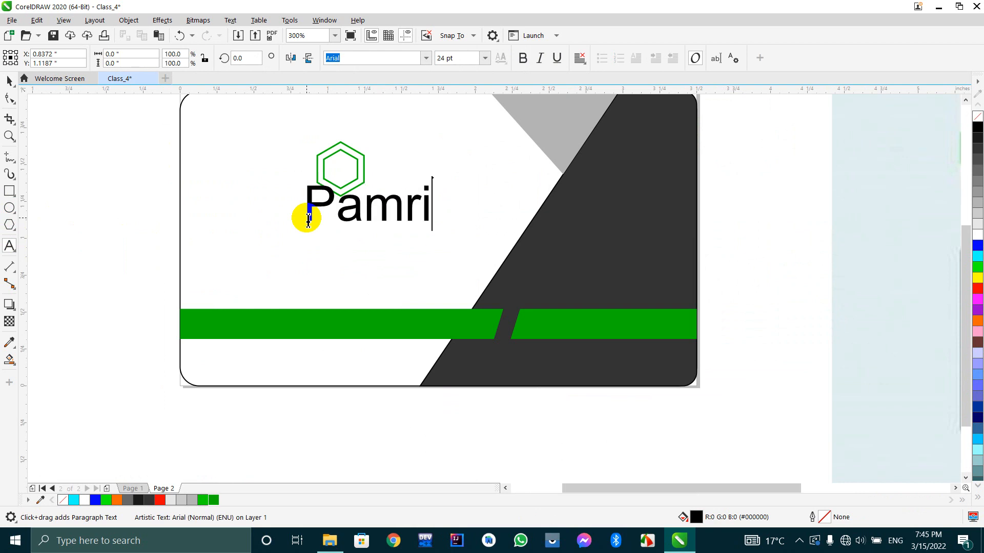
scroll(308, 219, "down", 1)
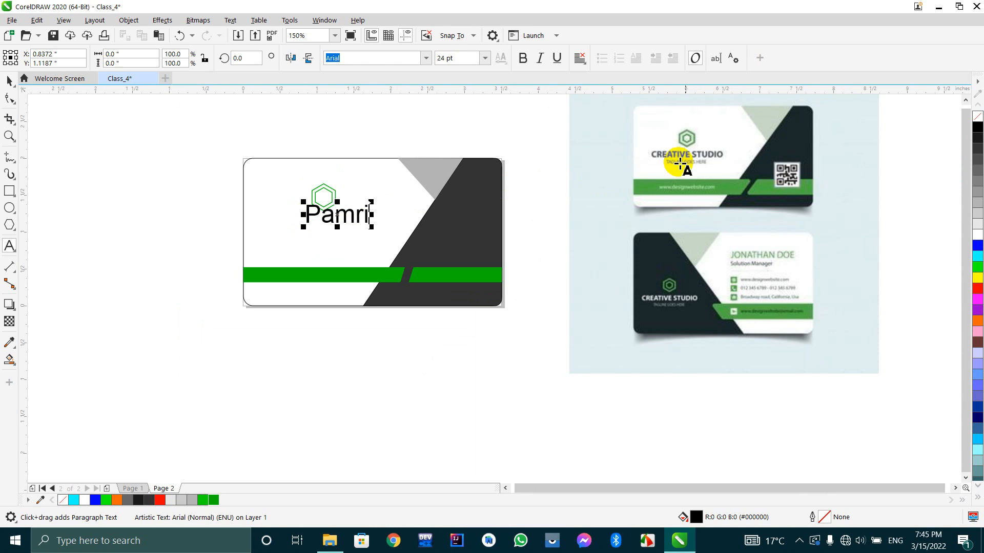
scroll(369, 183, "up", 1)
type("ri")
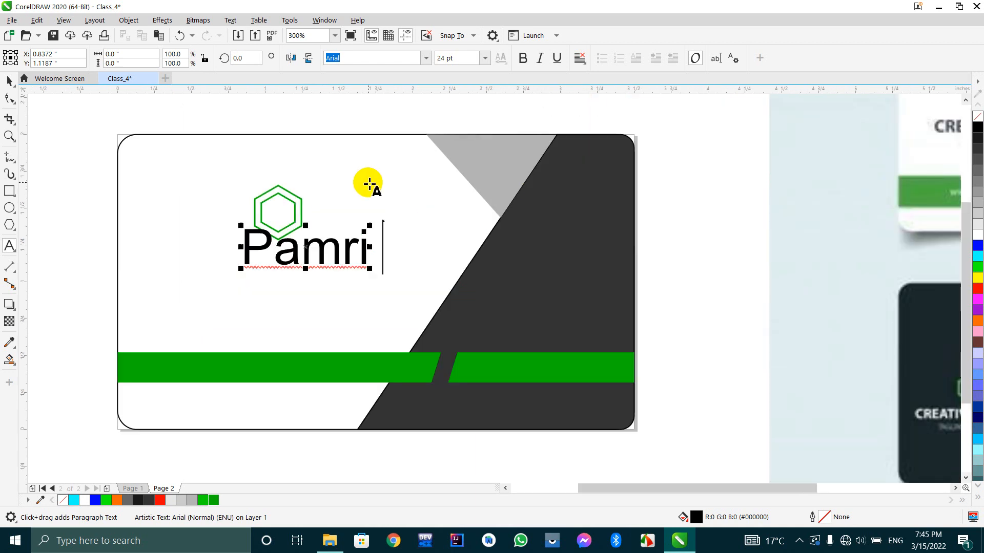
type(" I")
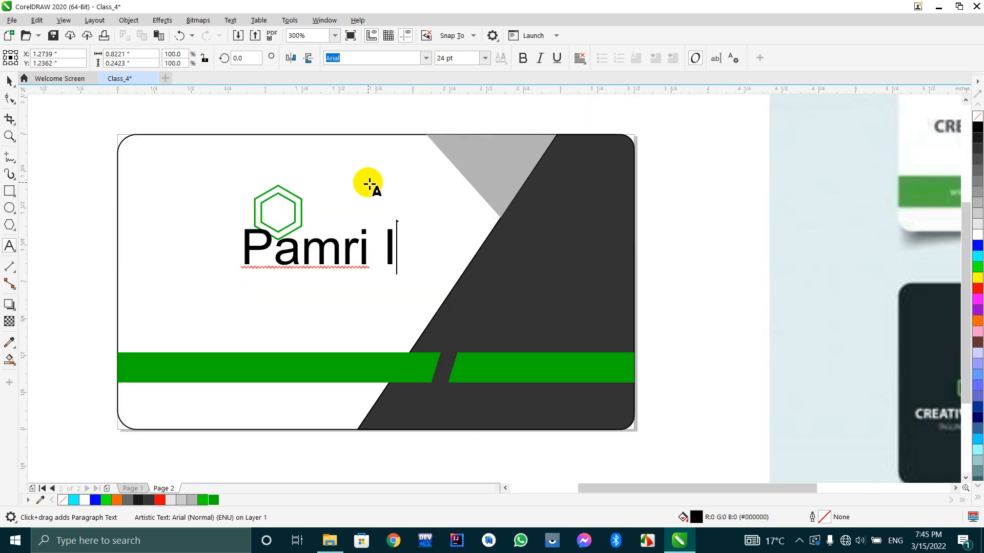
type("snstitue")
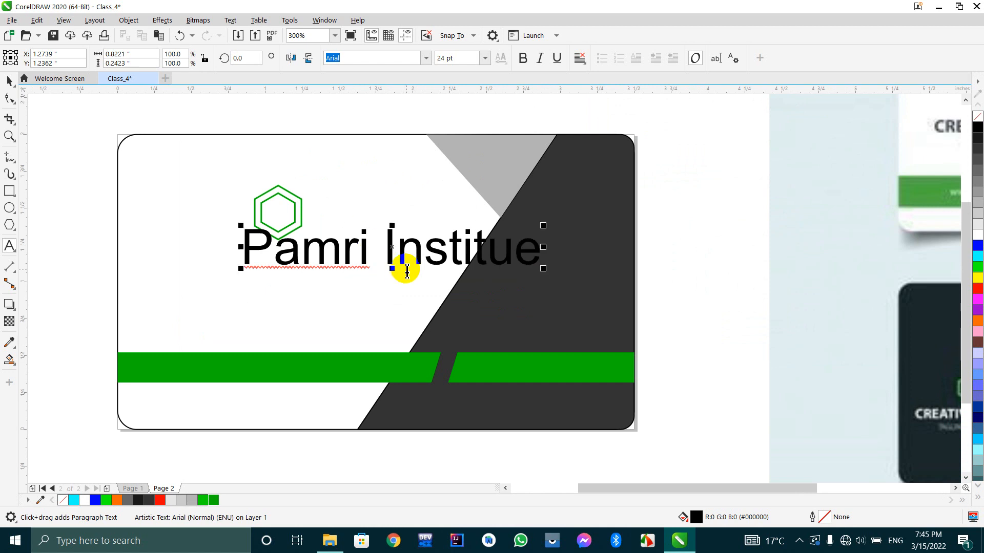
Scale the company name down to about 12.2 pt and correct its second word to "Institute".
left_click_drag(534, 275, 397, 260)
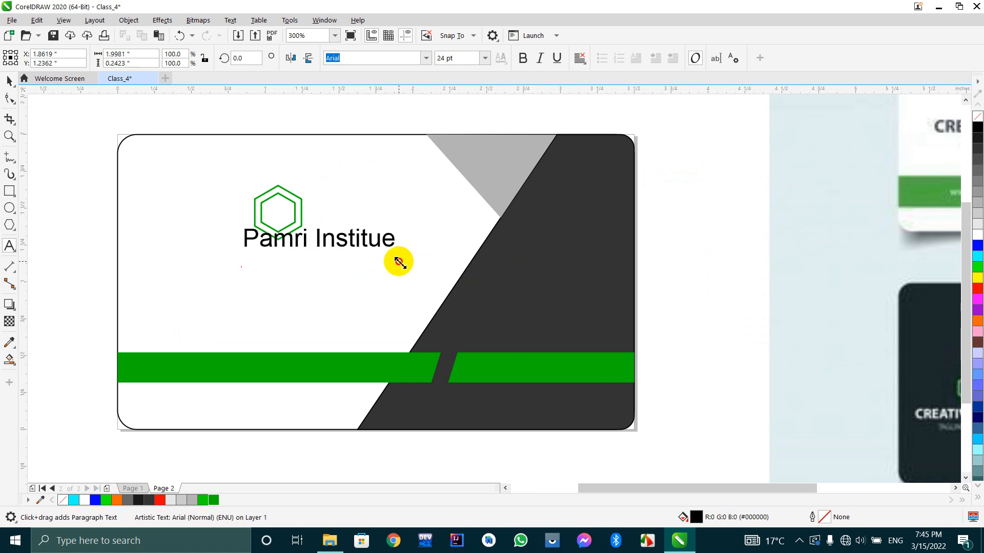
left_click(325, 242)
double_click(359, 241)
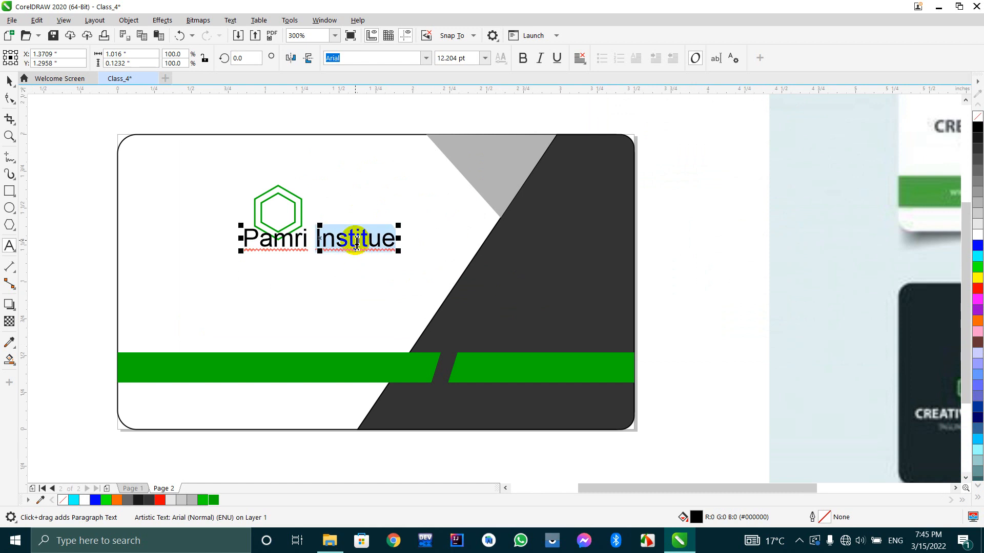
left_click(355, 256)
left_click_drag(359, 262, 380, 252)
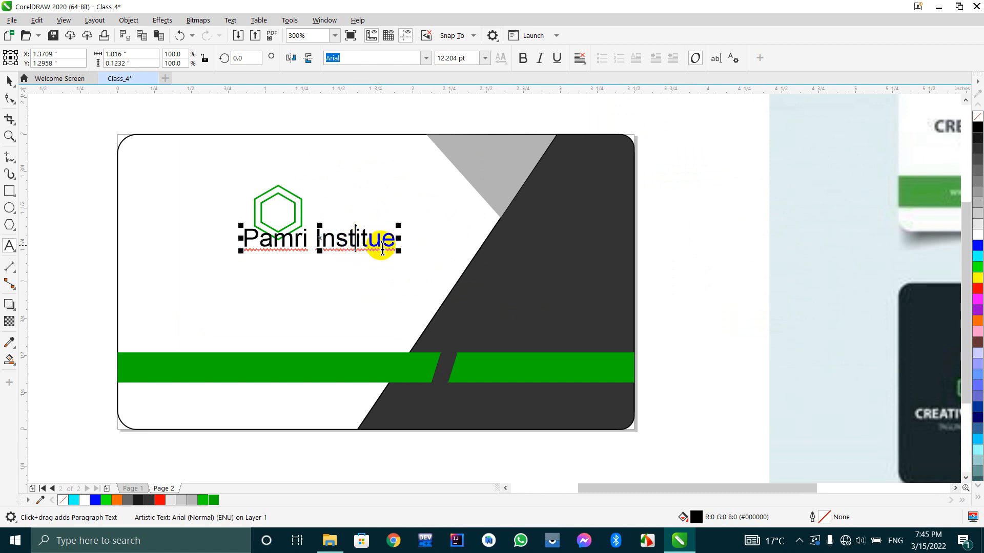
left_click(383, 255)
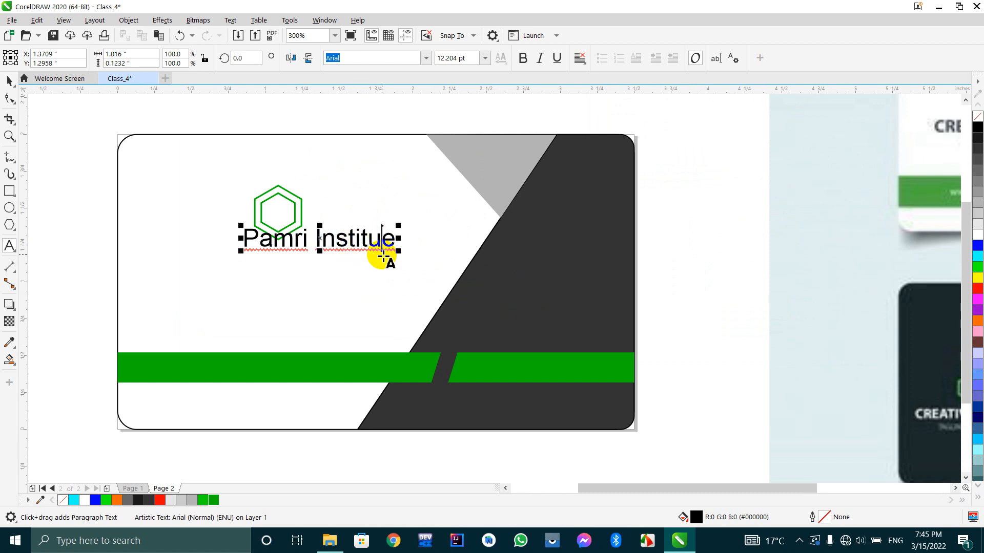
type("t")
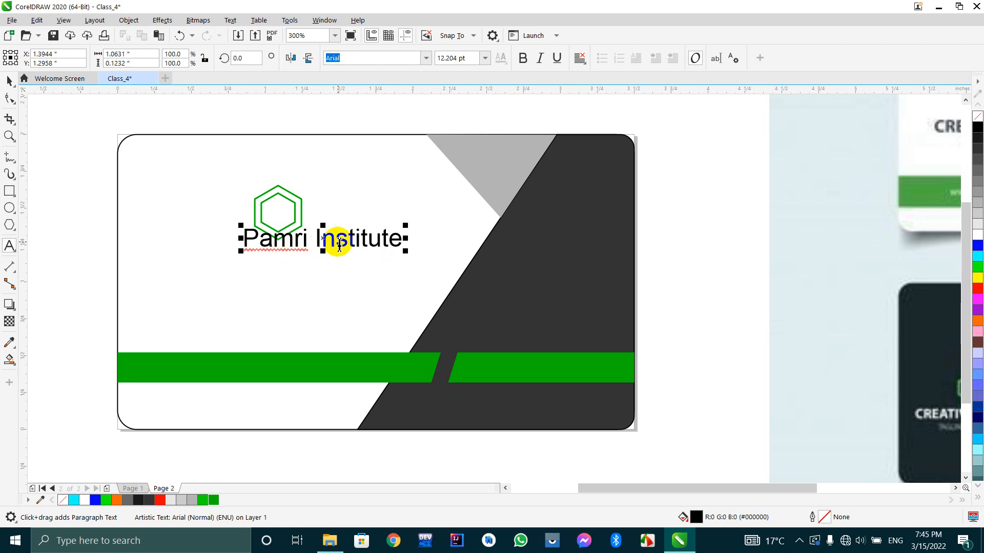
Move the company name below the hexagon and correct its first word to "Pamir".
left_click_drag(324, 240, 307, 253)
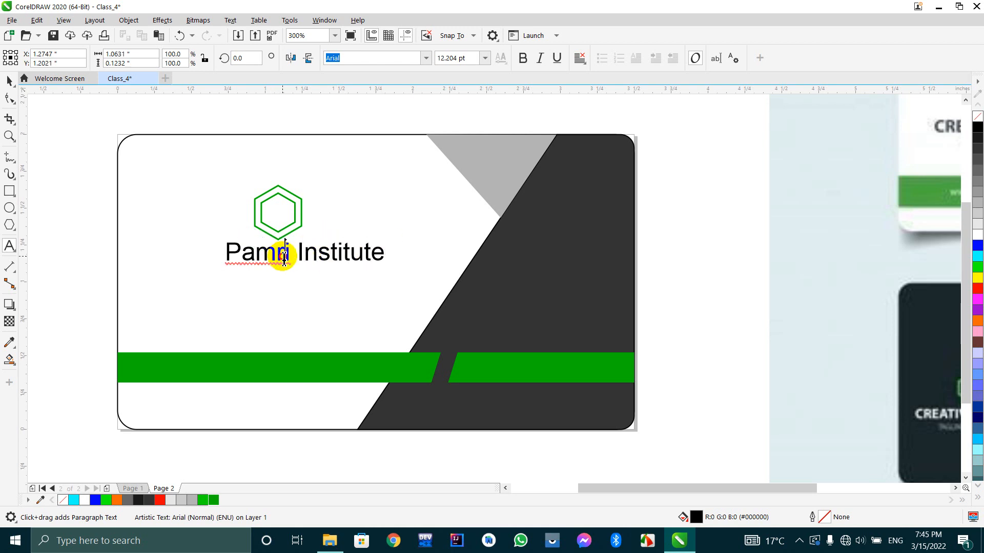
double_click(284, 254)
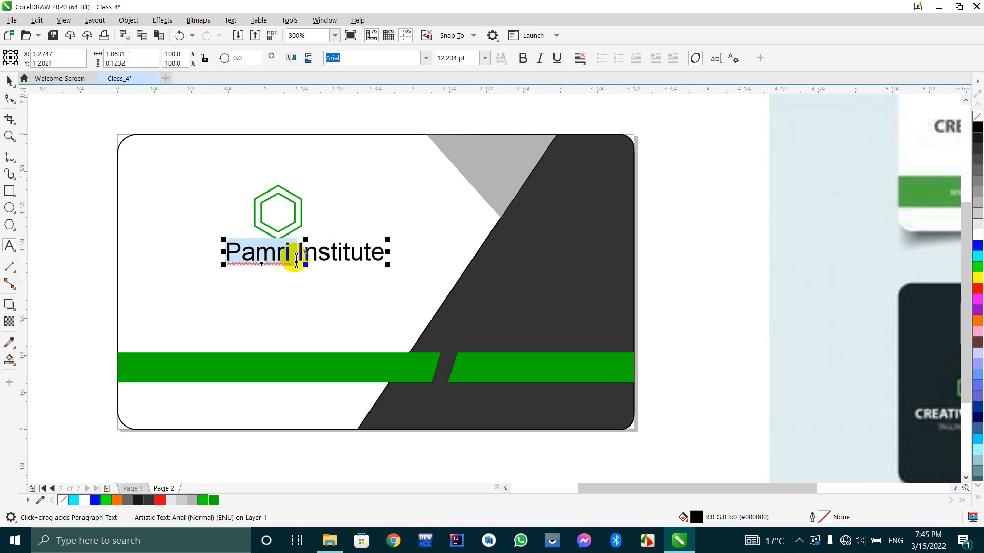
left_click_drag(275, 255, 291, 256)
key("Delete")
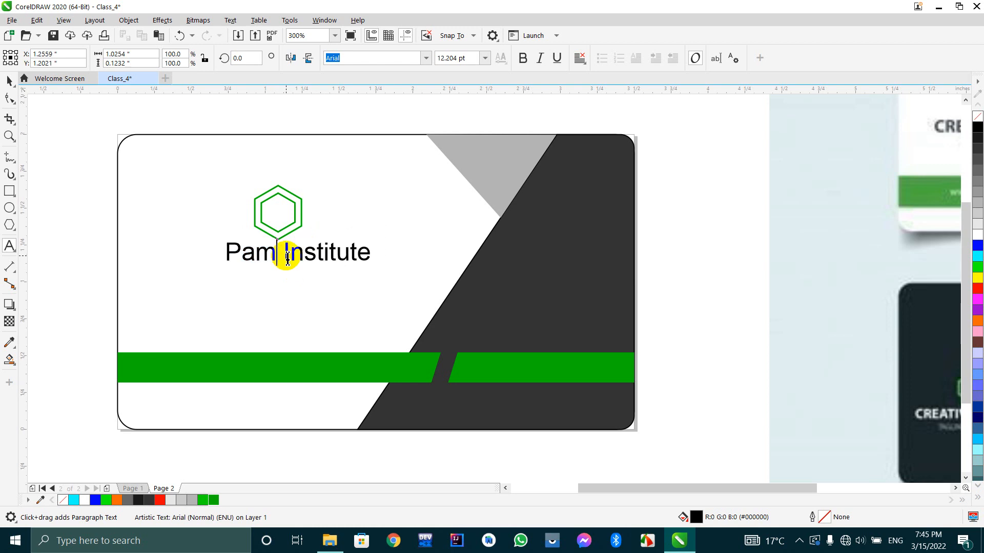
type("ir")
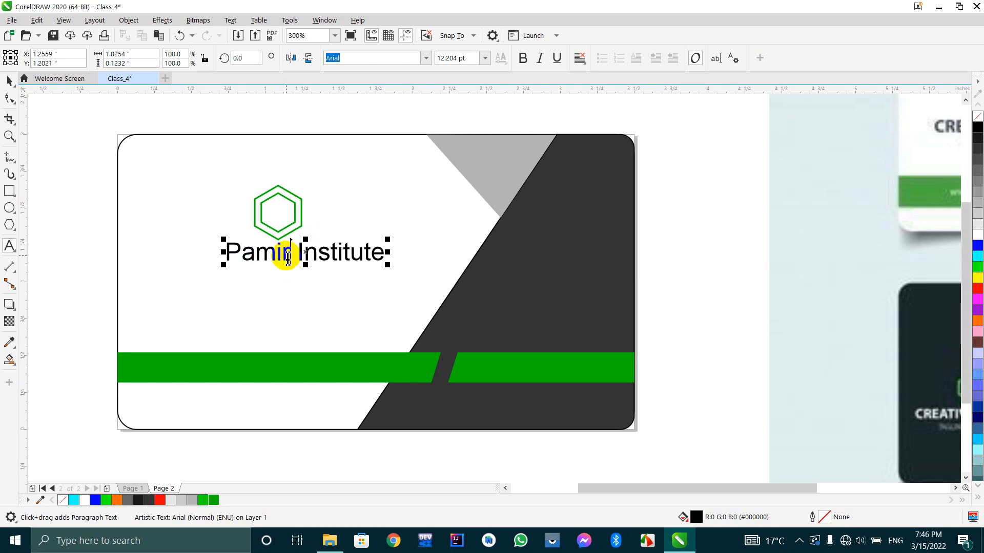
left_click(290, 284)
left_click(256, 253)
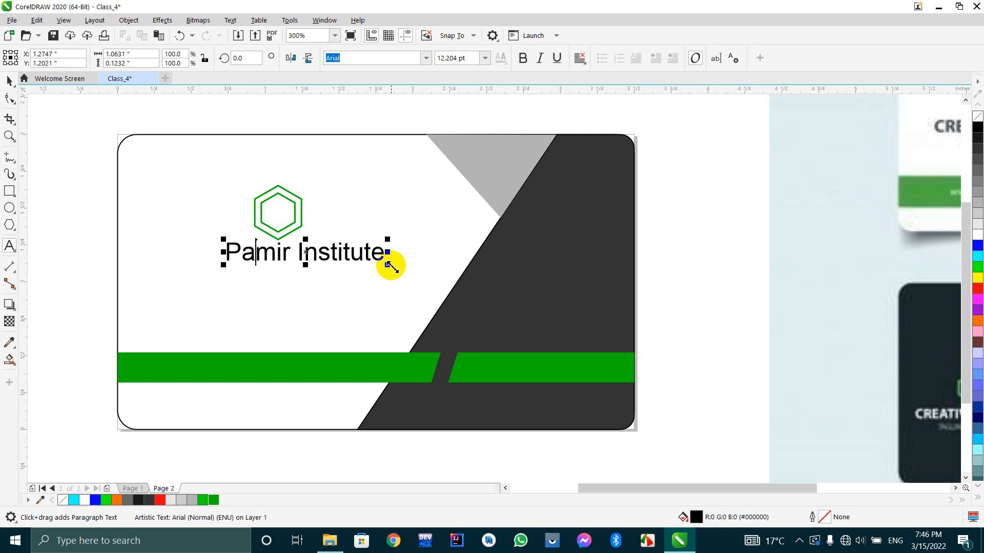
Make the company name bold and shrink it to about 7.3 pt, placed centrally beneath the hexagon.
left_click_drag(391, 265, 354, 262)
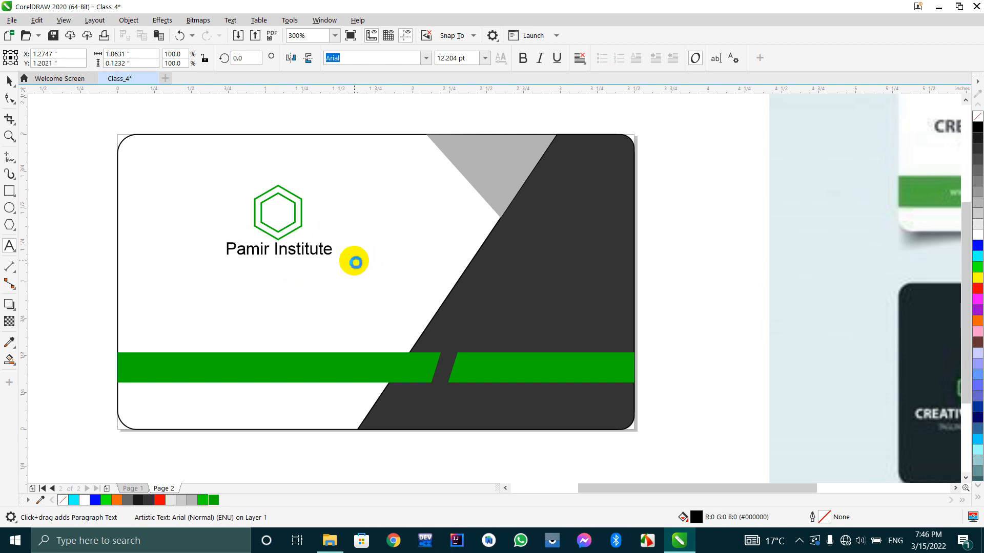
scroll(256, 249, "up", 1)
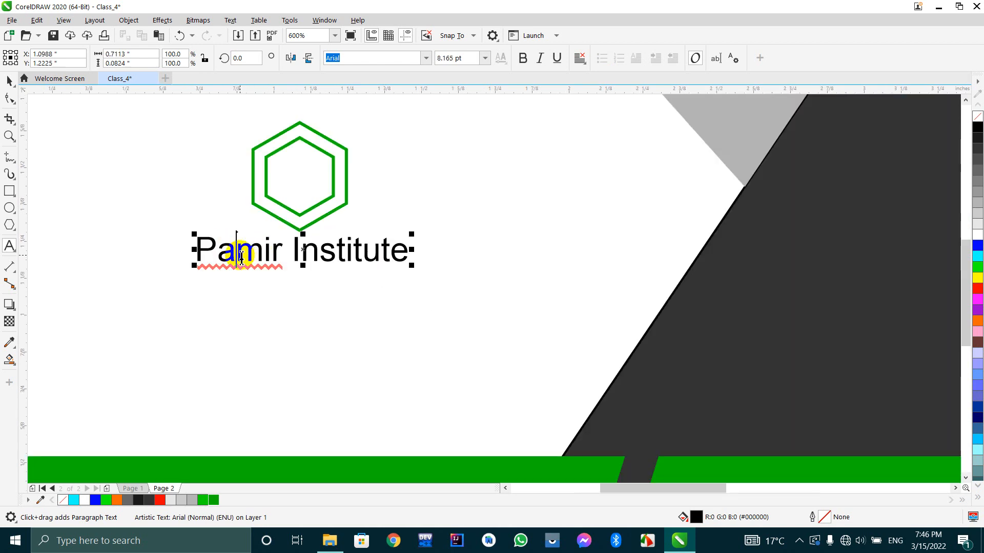
left_click(8, 81)
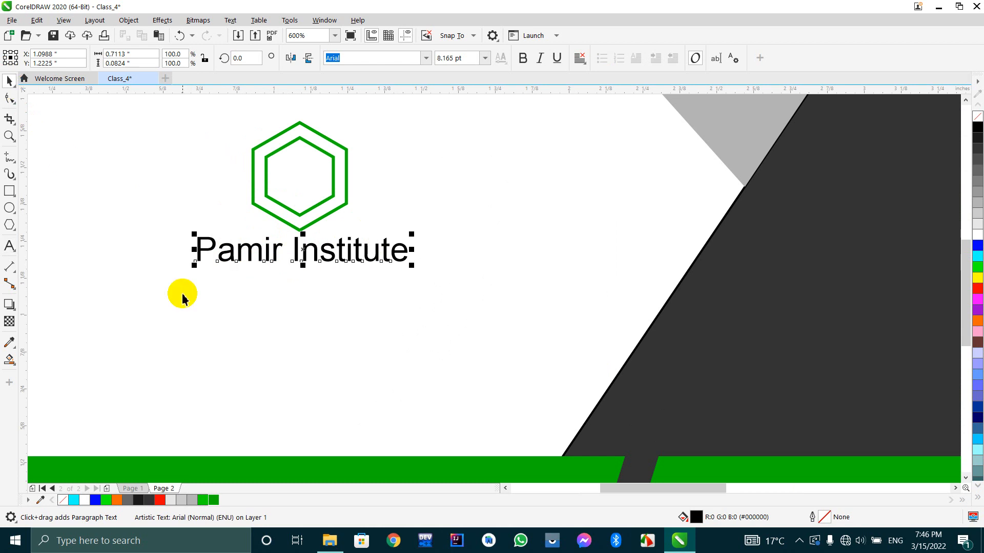
left_click_drag(292, 262, 307, 259)
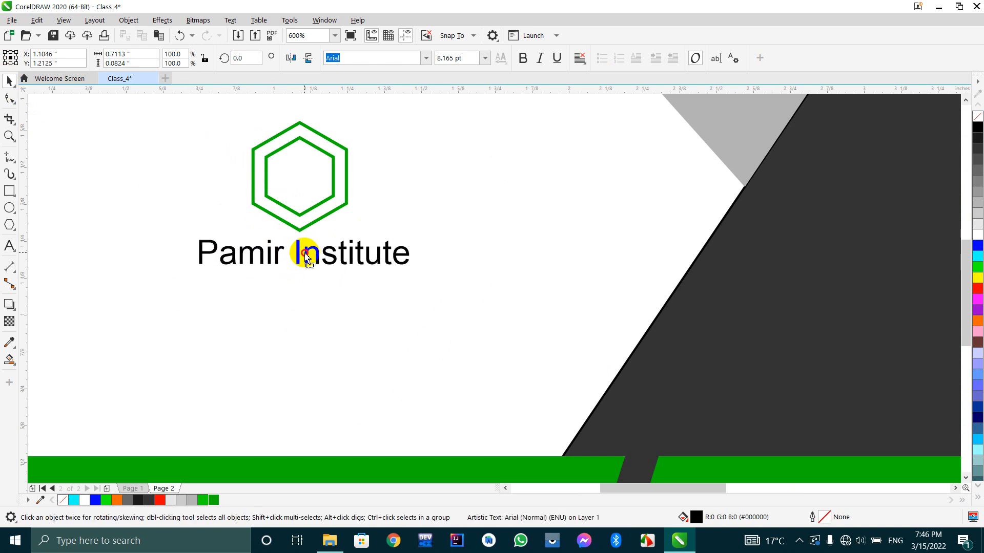
left_click(523, 58)
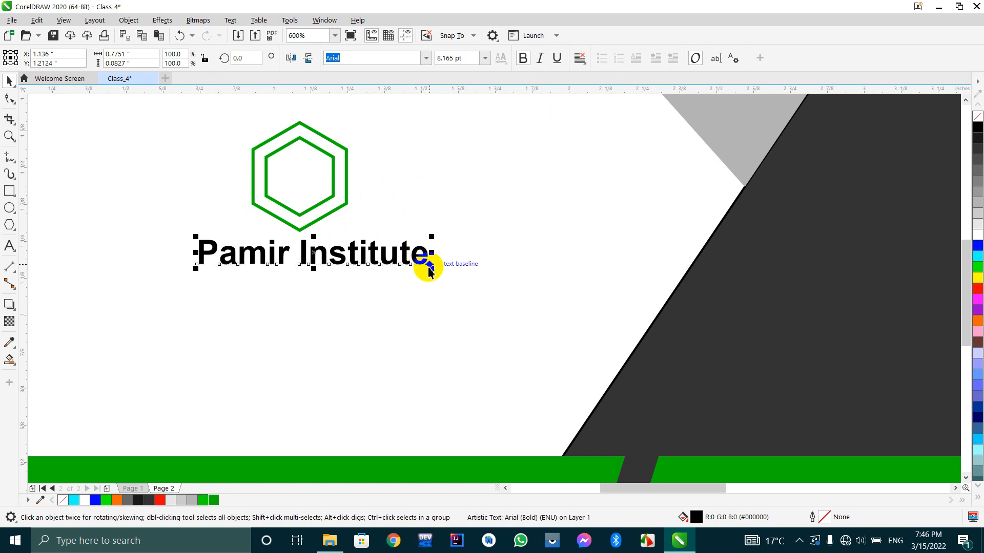
left_click_drag(431, 268, 413, 266)
Duplicate the bold company name directly below itself as the tagline line, following the reference card.
scroll(242, 242, "down", 4)
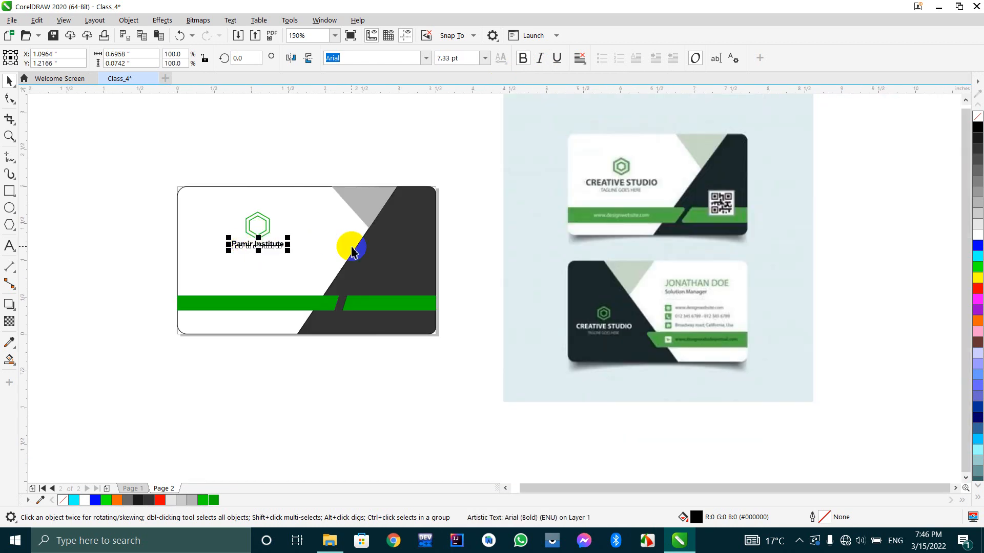
scroll(618, 192, "up", 4)
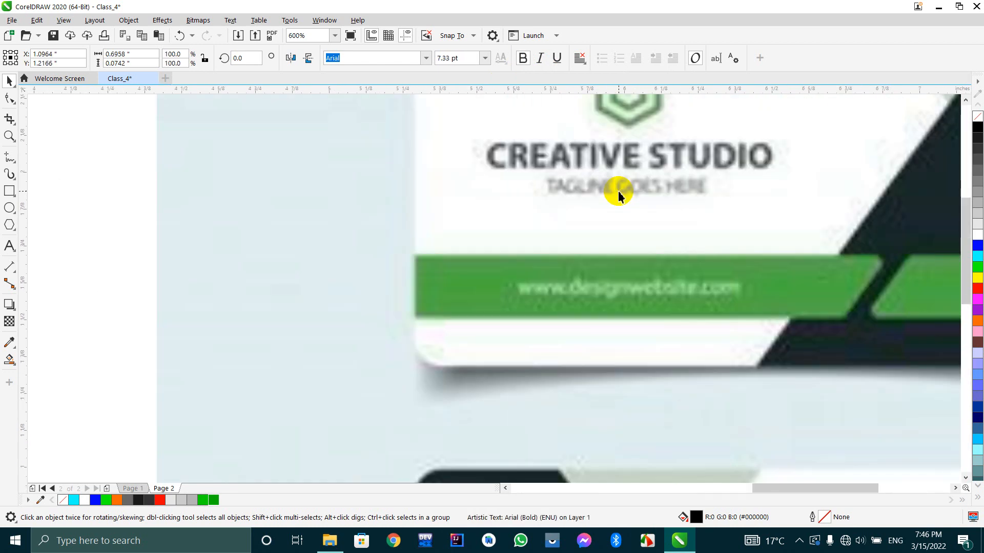
scroll(618, 192, "down", 4)
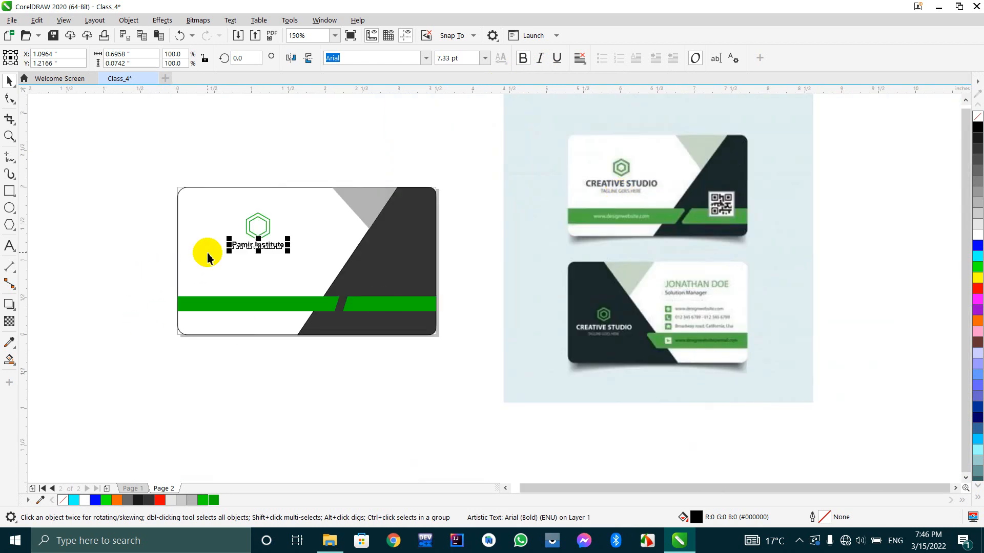
scroll(207, 253, "up", 5)
scroll(297, 268, "down", 1)
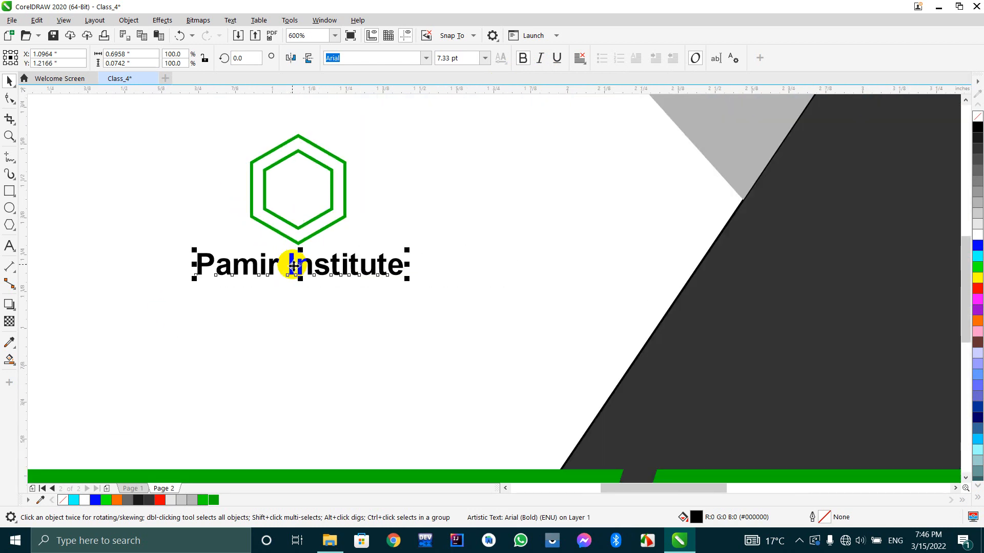
left_click_drag(294, 265, 292, 301)
right_click(289, 296)
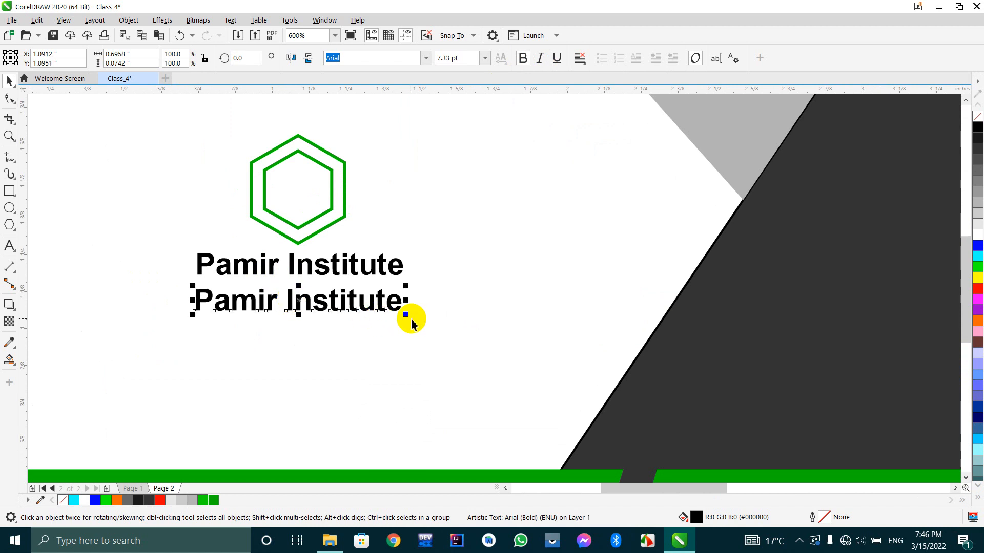
Scale the lower text copy down to about 5.9 pt and fill it with light gray, R179 G179 B179.
left_click_drag(407, 316, 385, 314)
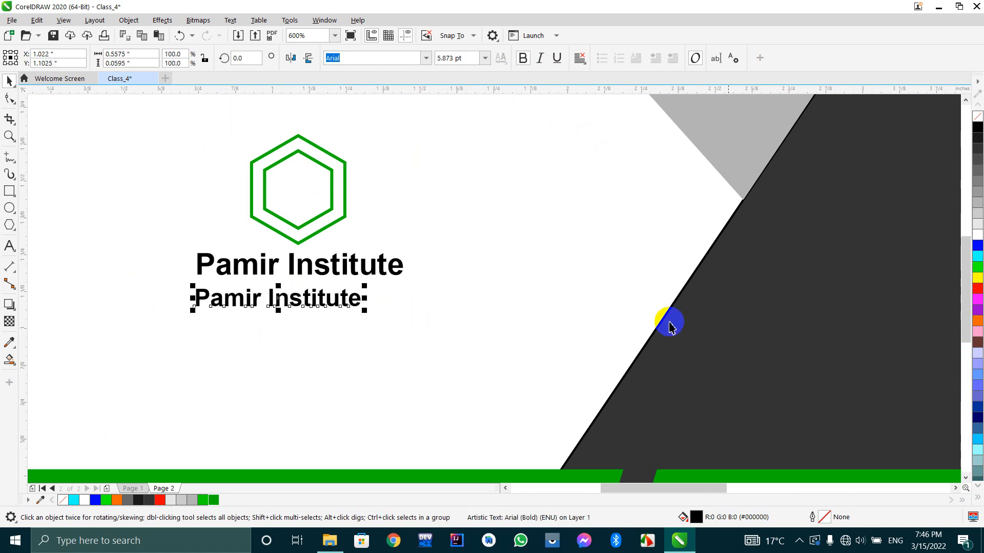
left_click(980, 221)
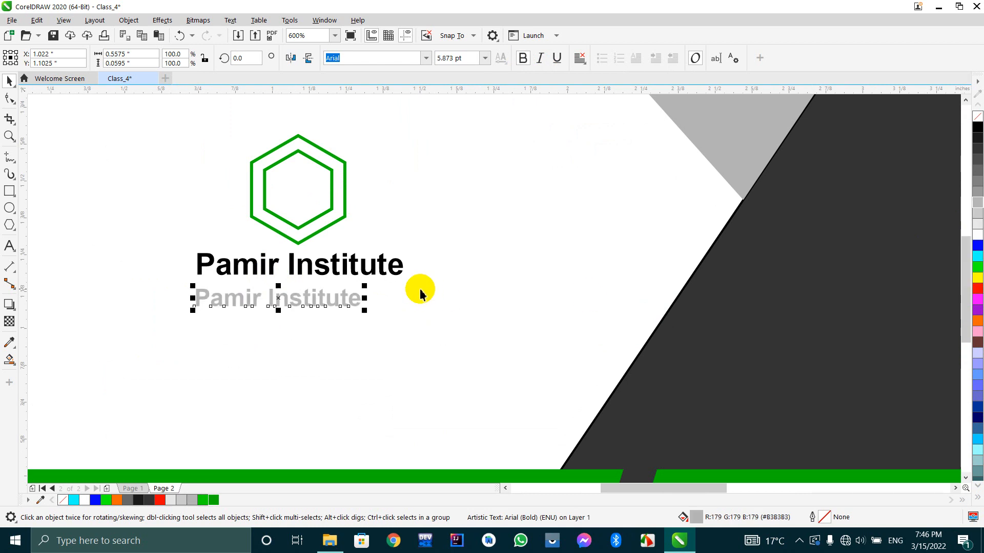
left_click_drag(271, 302, 271, 307)
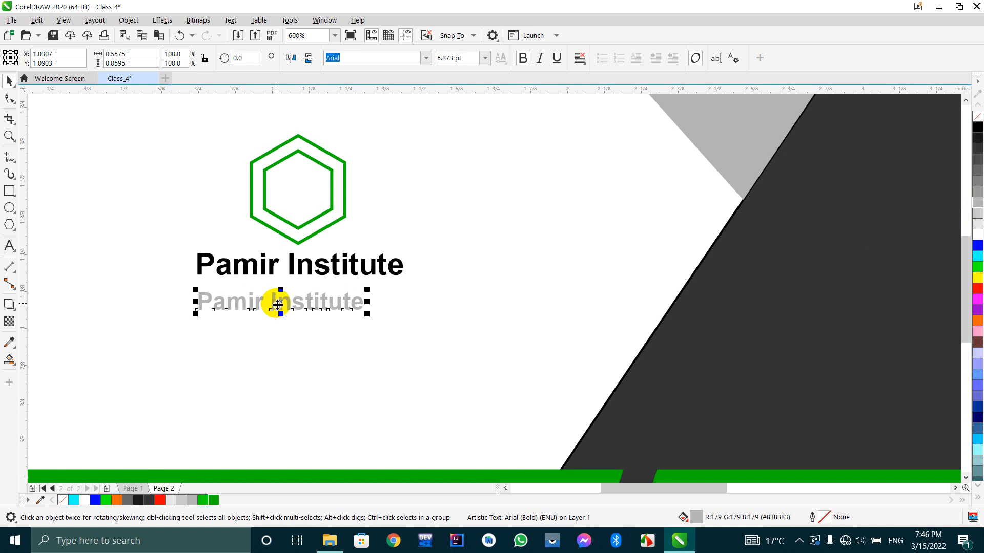
Align the left edges of the company name and the gray text line below it.
left_click(293, 271, "shift")
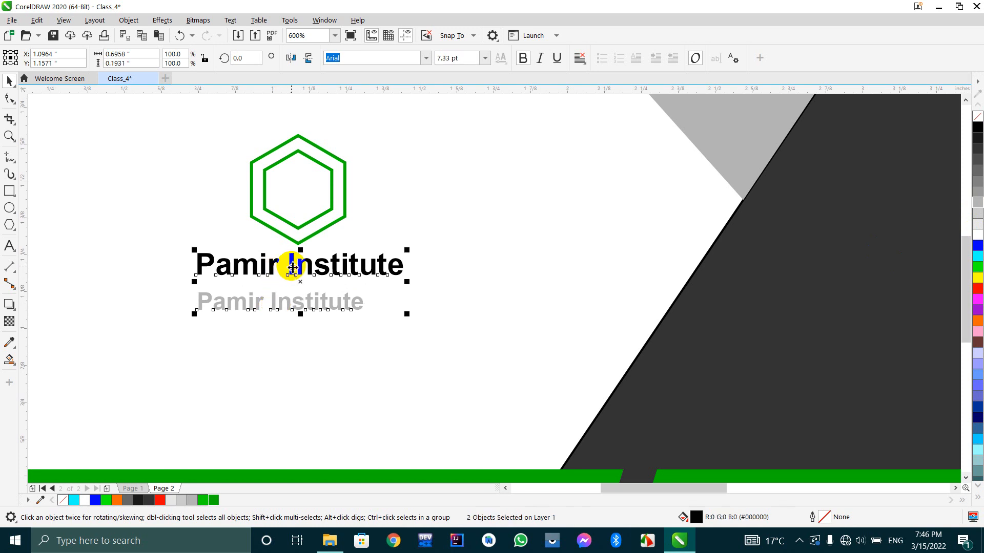
left_click(143, 22)
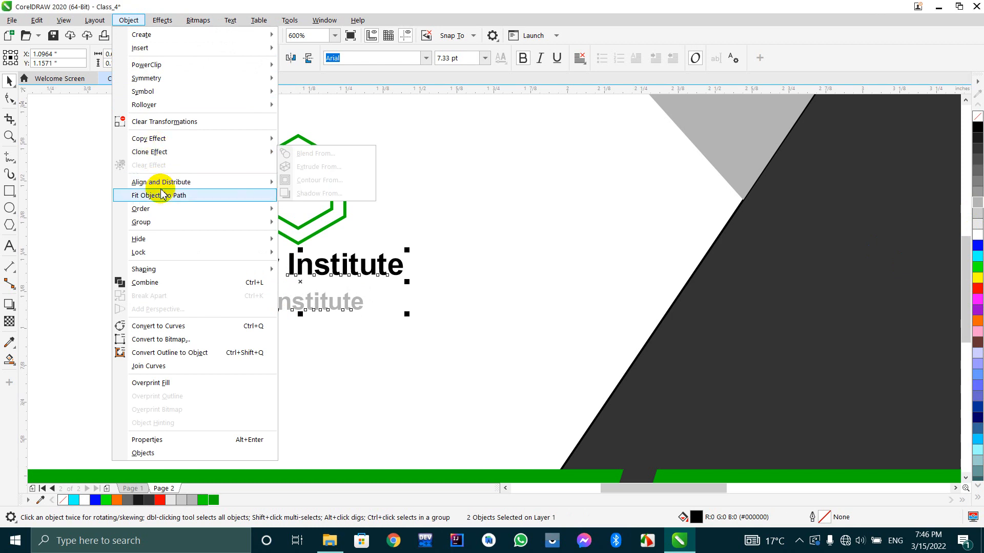
mouse_move(182, 183)
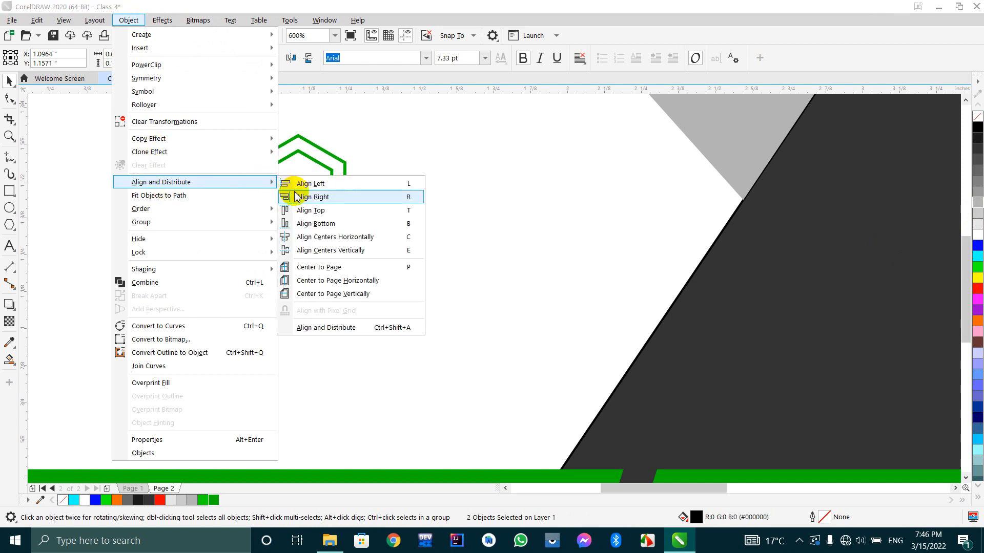
left_click(310, 185)
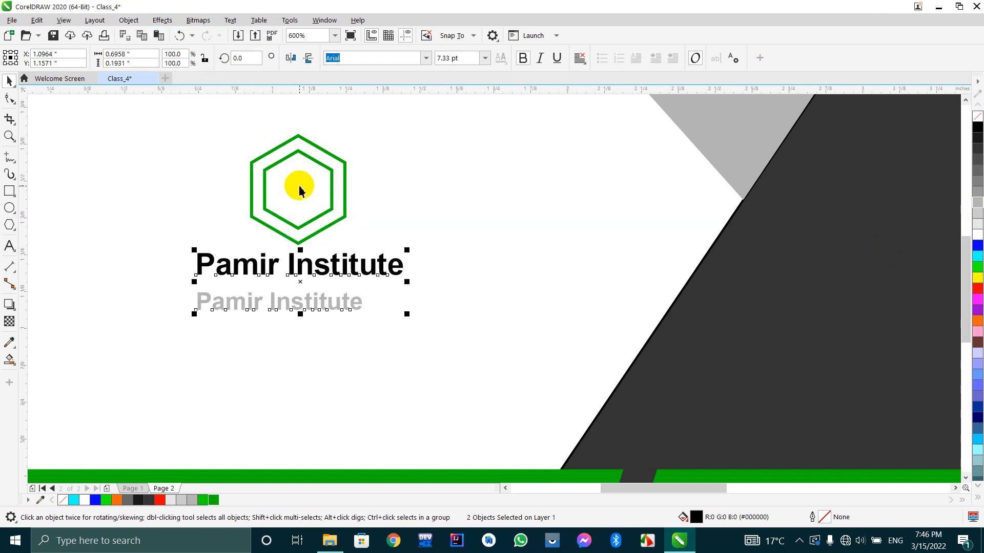
Nudge the gray tagline up 0.01 inch, closer to the bold company name.
scroll(326, 272, "down", 2)
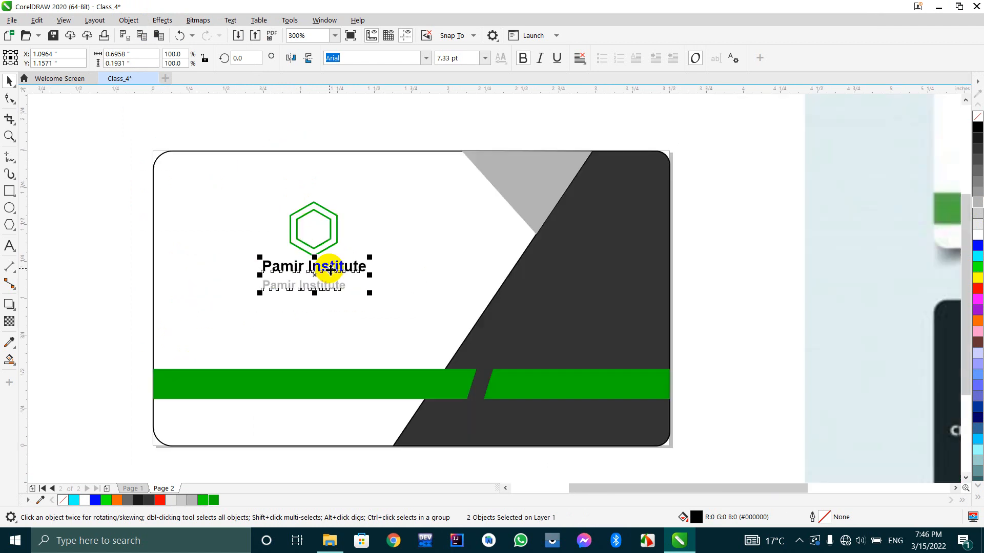
left_click(70, 253)
scroll(309, 282, "up", 2)
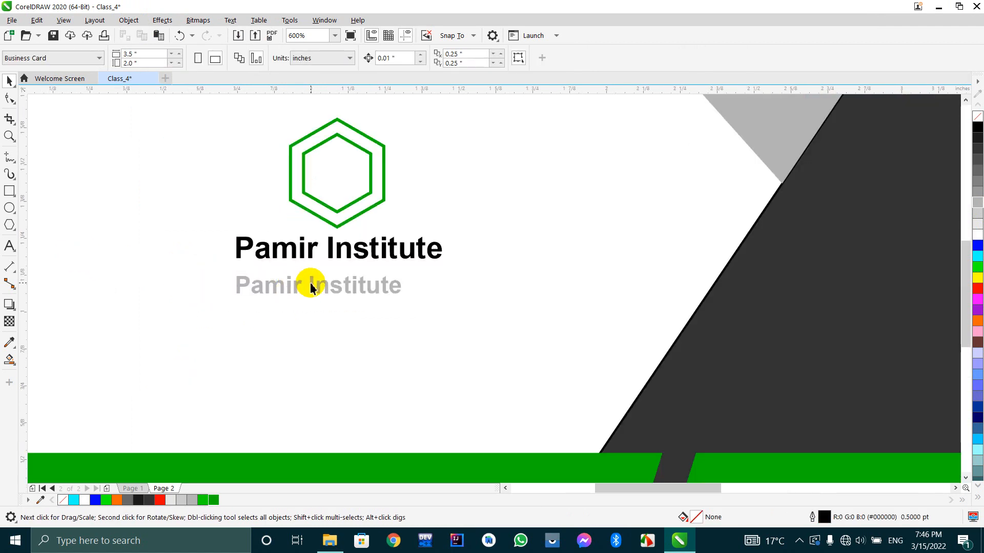
left_click(314, 288)
scroll(315, 290, "down", 1)
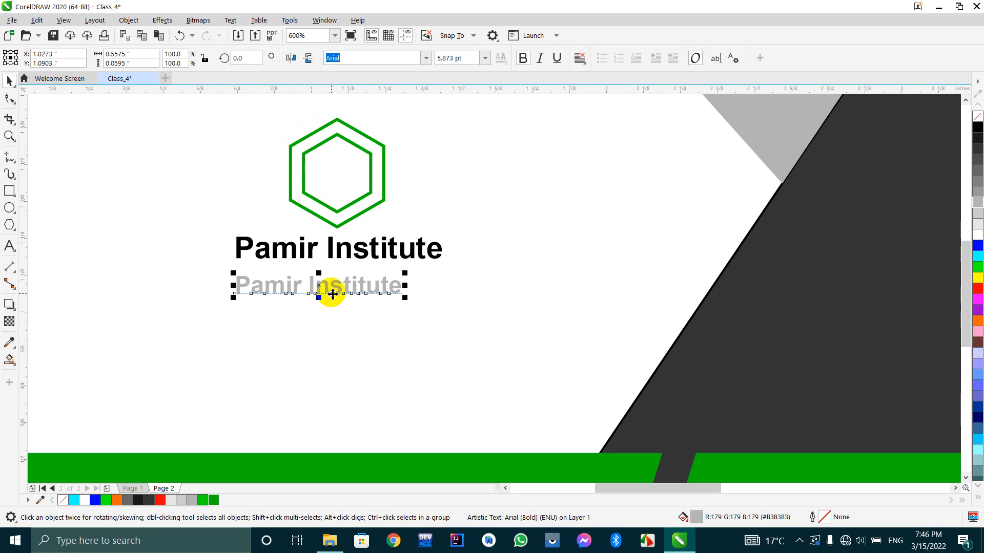
key("Up")
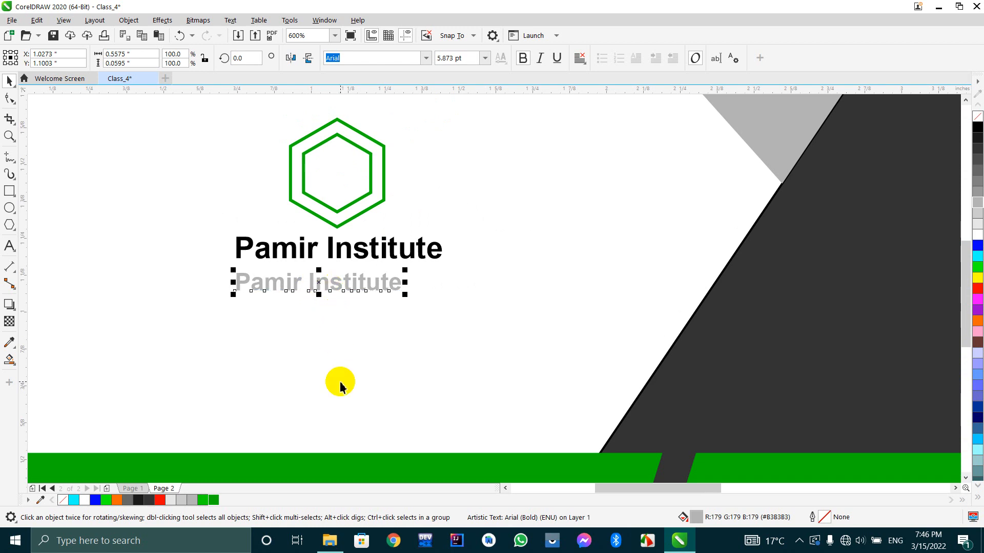
key("Up")
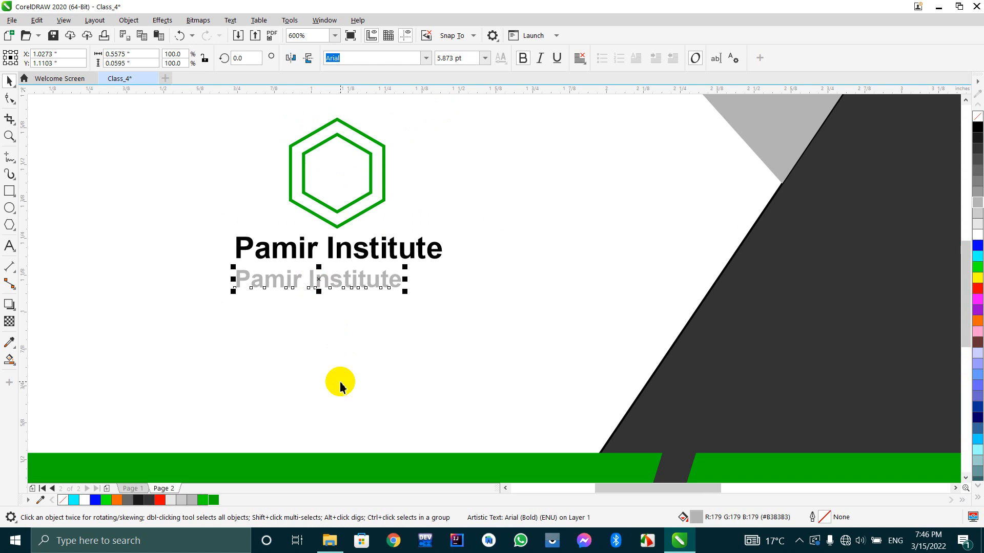
key("Down")
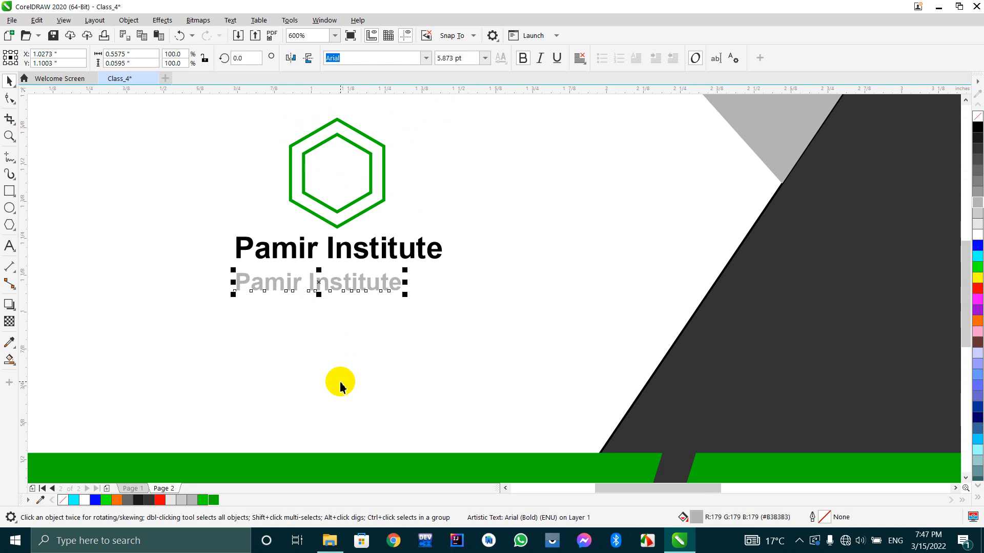
scroll(339, 384, "down", 2)
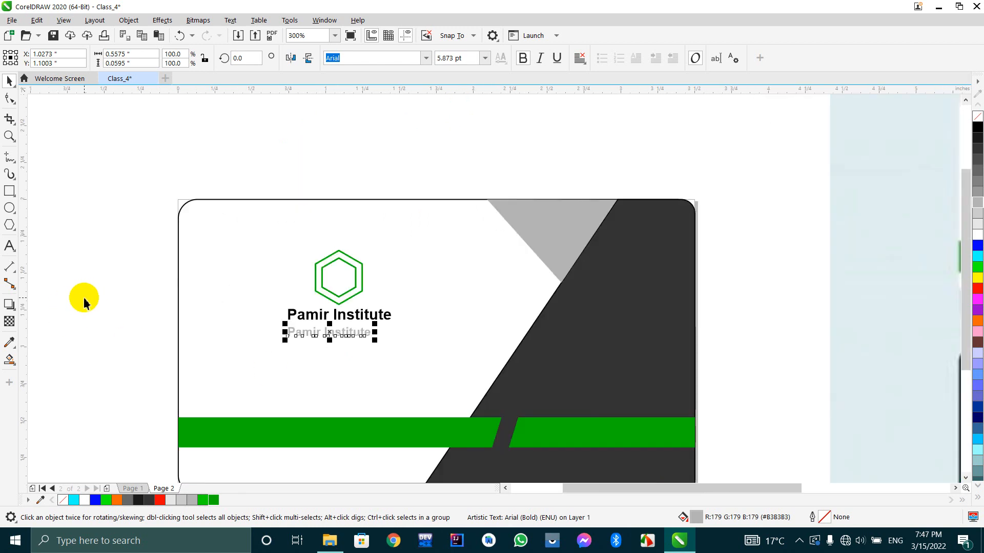
left_click(362, 360)
Compare the card with the reference front card, examining its QR code and green website band.
scroll(324, 347, "down", 2)
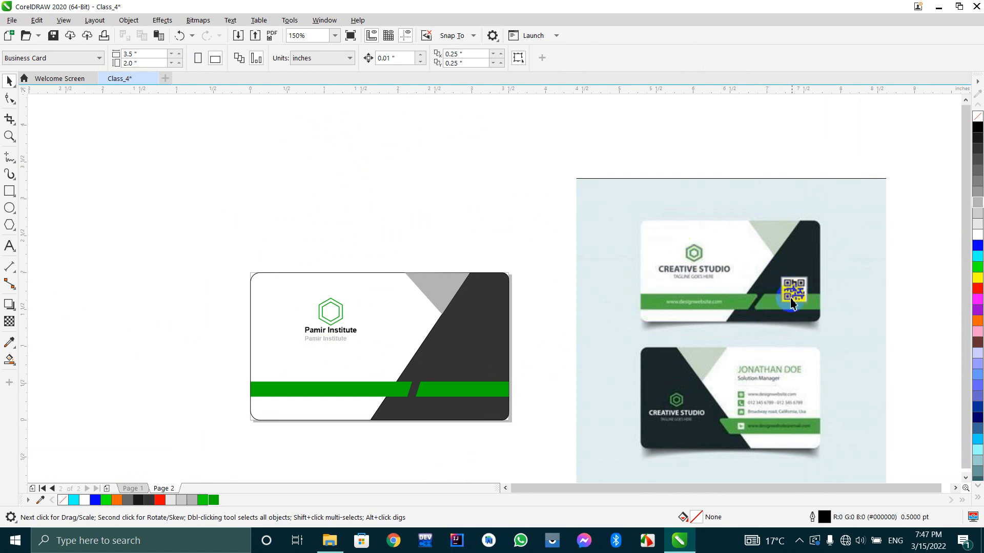
scroll(800, 296, "up", 2)
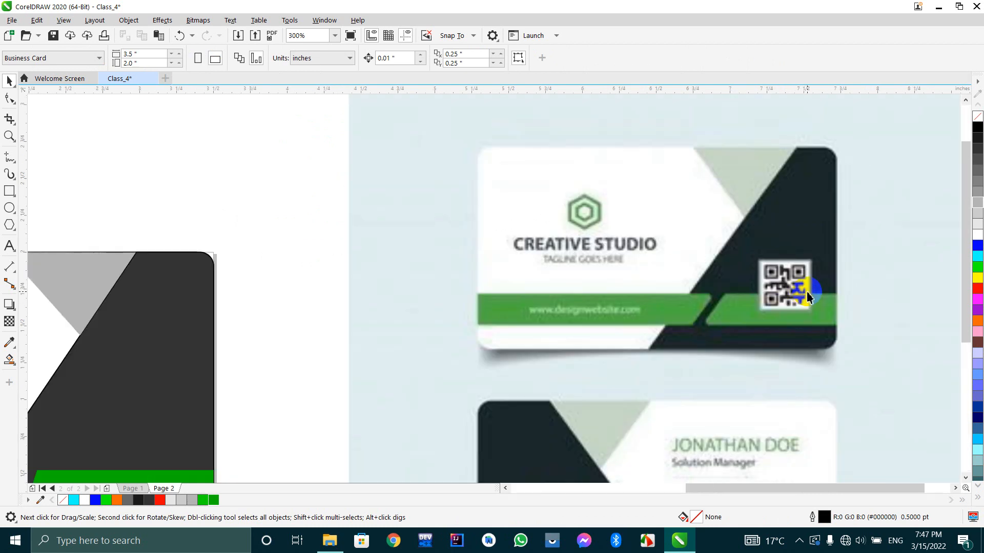
scroll(772, 305, "down", 2)
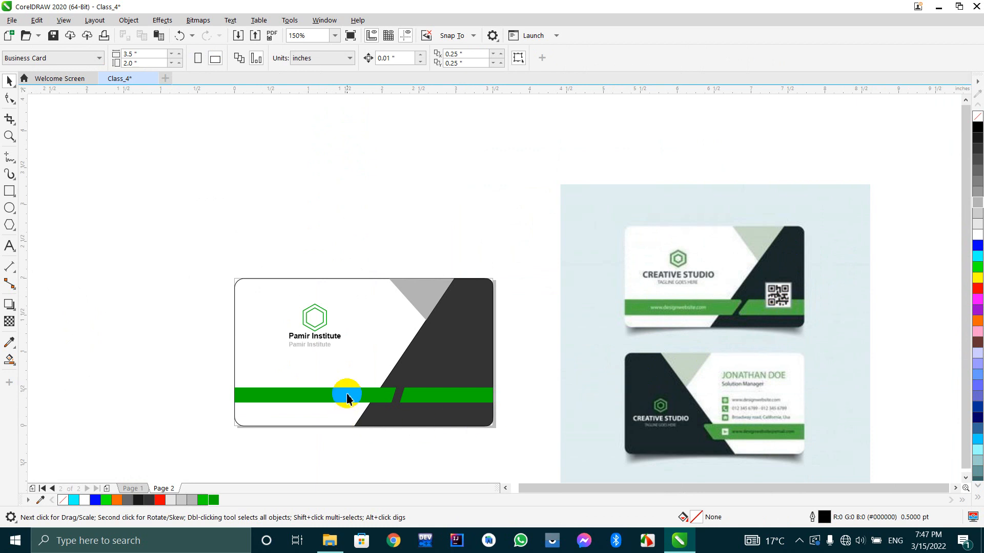
scroll(347, 398, "up", 2)
scroll(334, 372, "down", 2)
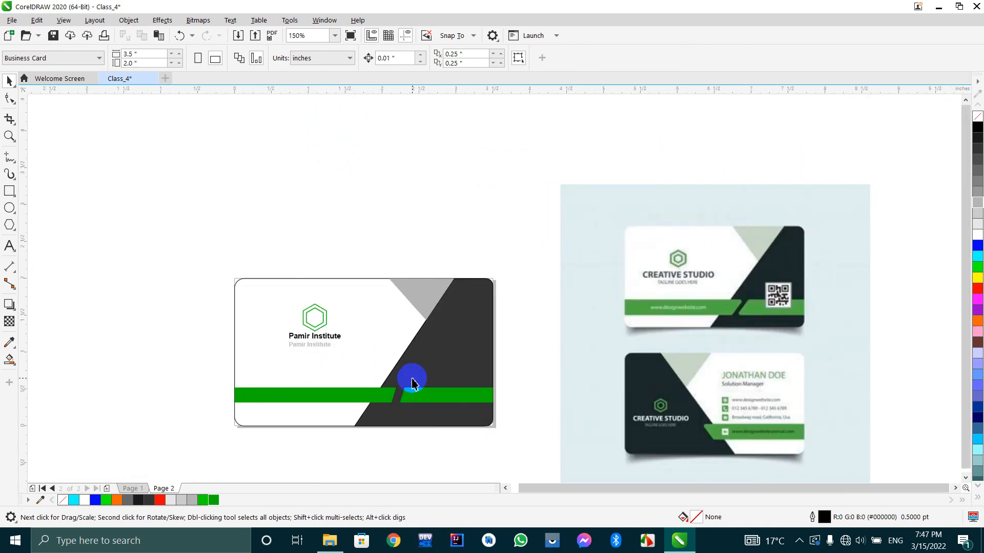
scroll(380, 318, "down", 2)
scroll(412, 346, "up", 2)
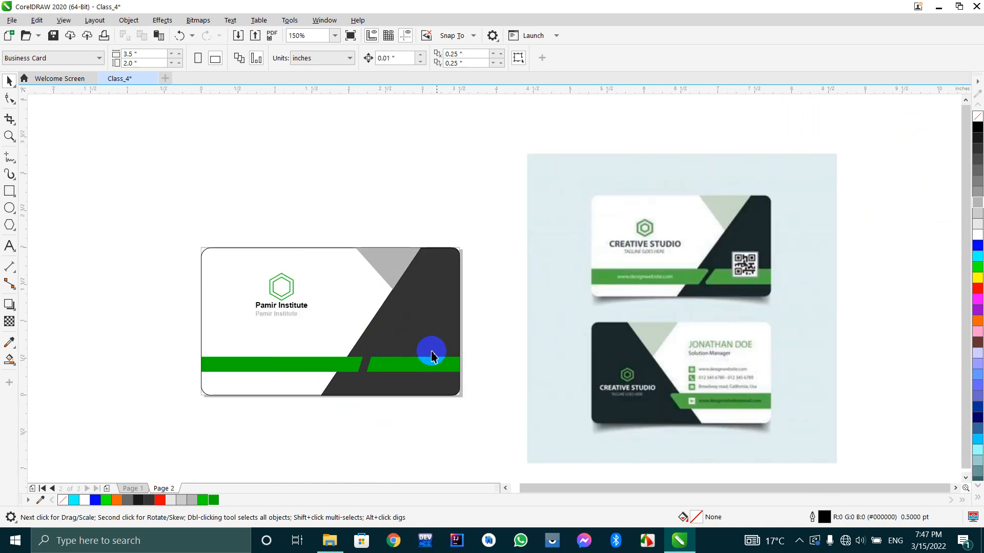
Duplicate the whole card directly below the original at about Y -1.84 inches and mirror the copy horizontally.
scroll(516, 319, "down", 2)
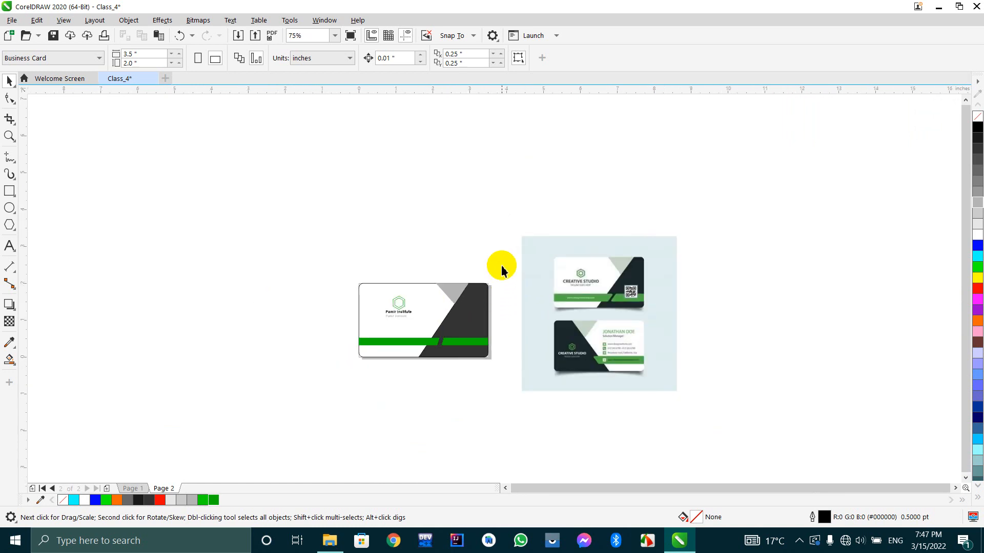
left_click_drag(502, 266, 272, 409)
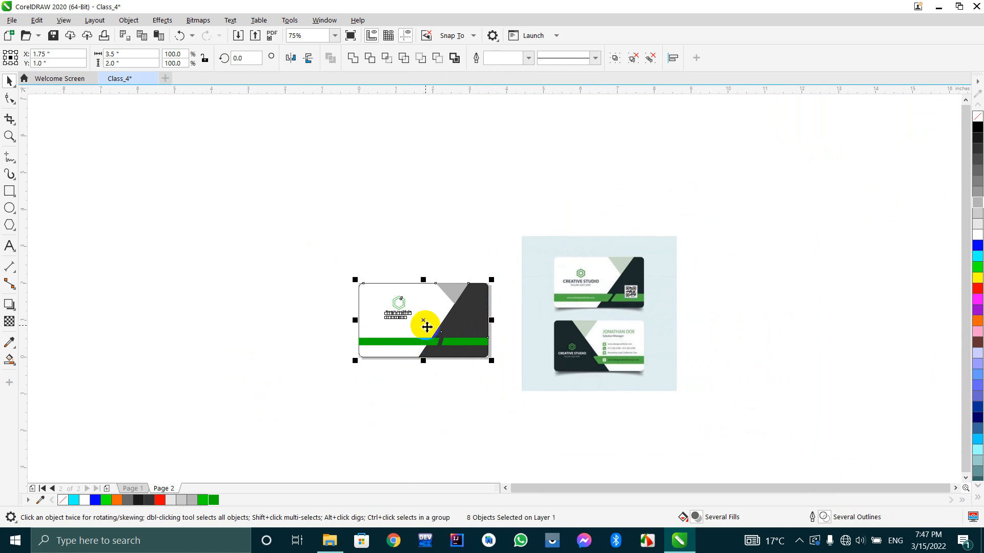
left_click_drag(426, 320, 415, 425)
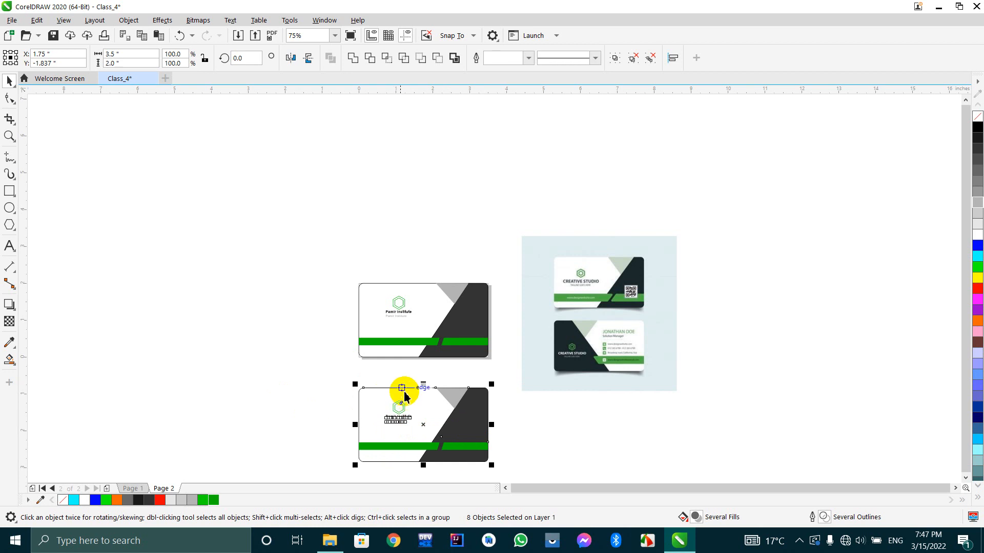
left_click(292, 58)
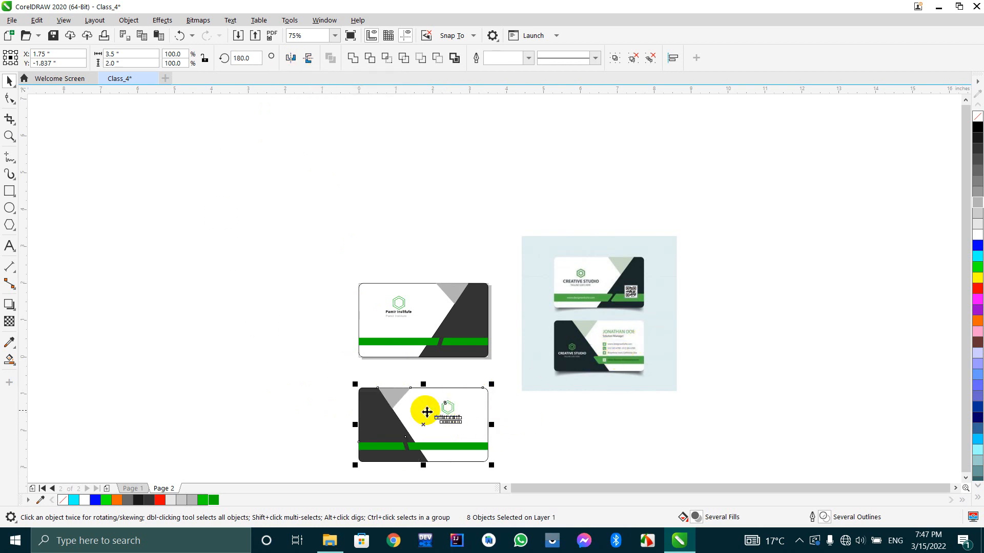
left_click(228, 391)
Mirror the lower card's company name and tagline back horizontally so the text reads normally.
scroll(447, 414, "up", 3)
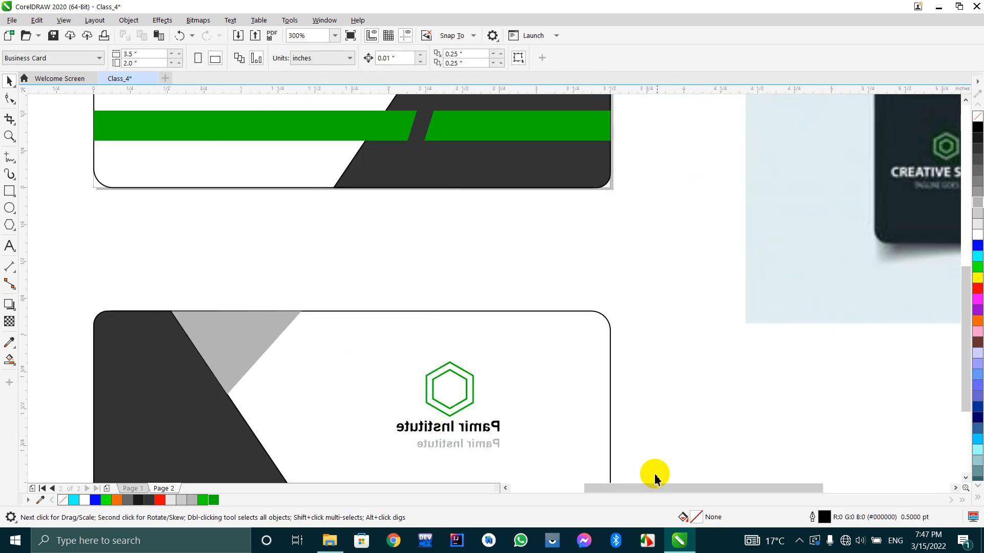
left_click_drag(656, 469, 356, 396)
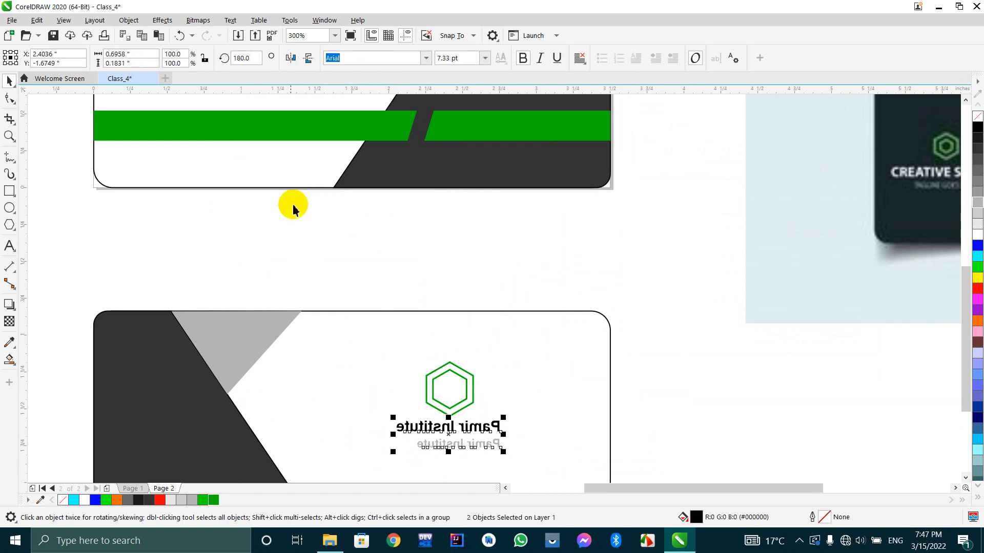
left_click(290, 58)
scroll(325, 121, "down", 2)
left_click(398, 301)
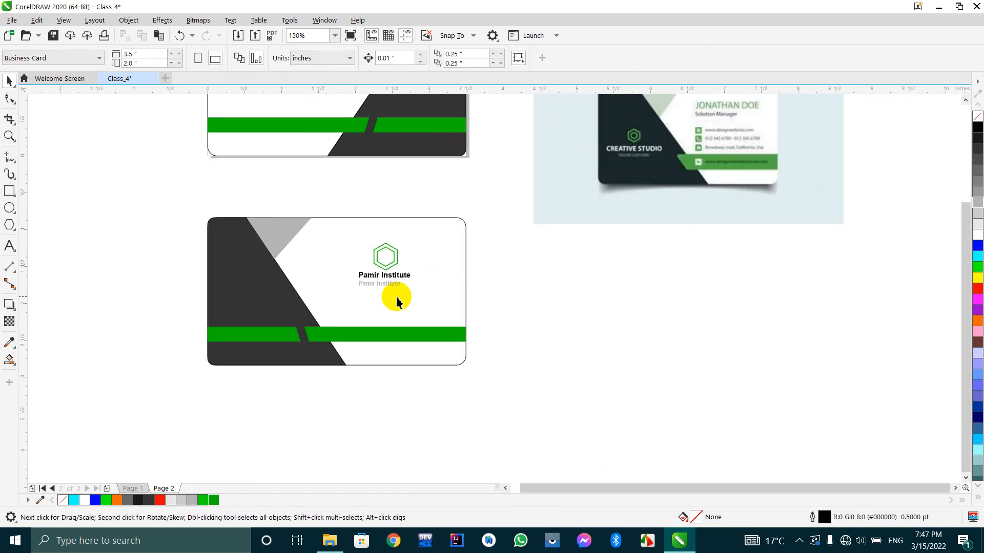
Inspect the lower card's hexagon logo closely and compare the layout with the reference back card.
scroll(389, 294, "down", 1)
scroll(387, 279, "up", 1)
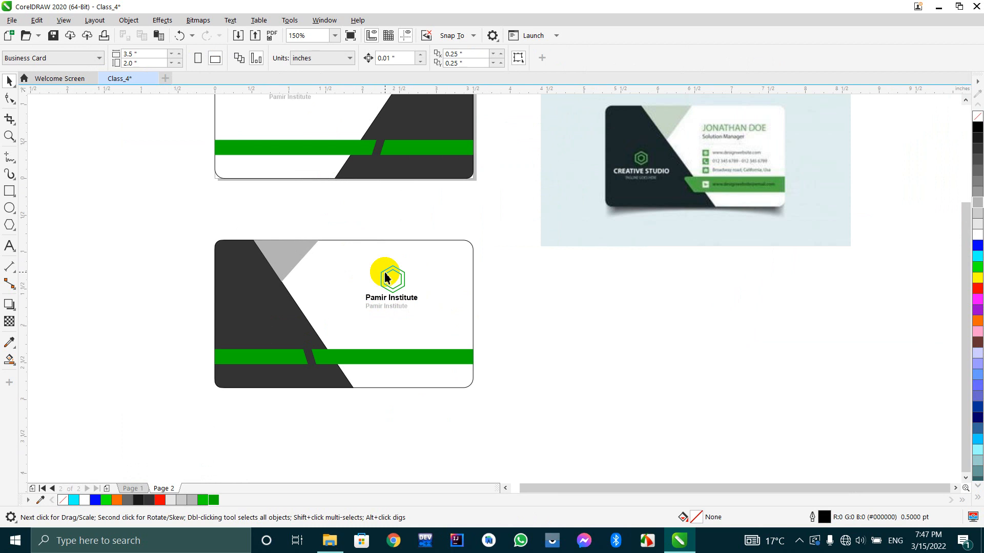
scroll(391, 285, "up", 1)
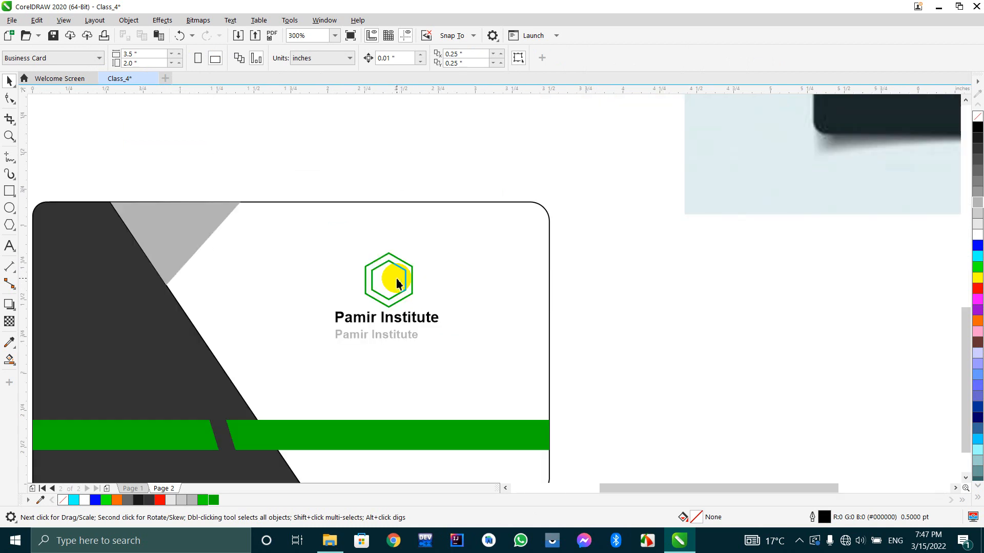
scroll(395, 279, "down", 1)
scroll(398, 282, "up", 1)
scroll(391, 279, "up", 2)
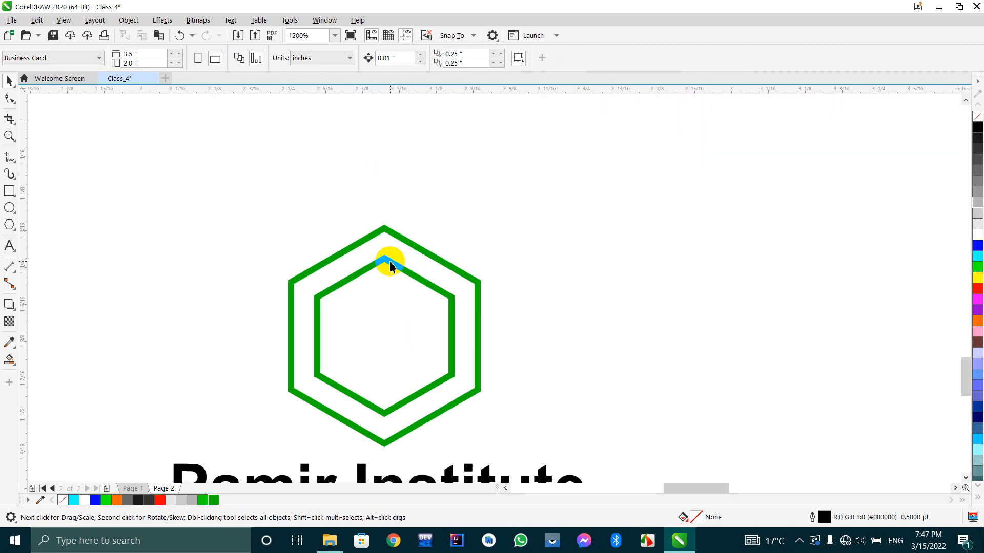
left_click(390, 264)
scroll(391, 263, "down", 4)
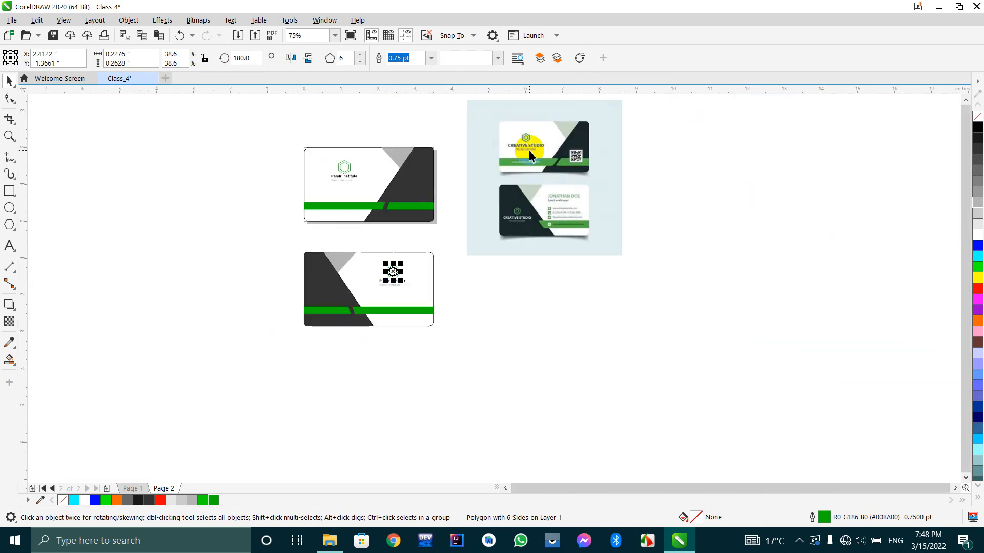
scroll(537, 118, "up", 1)
scroll(570, 387, "down", 1)
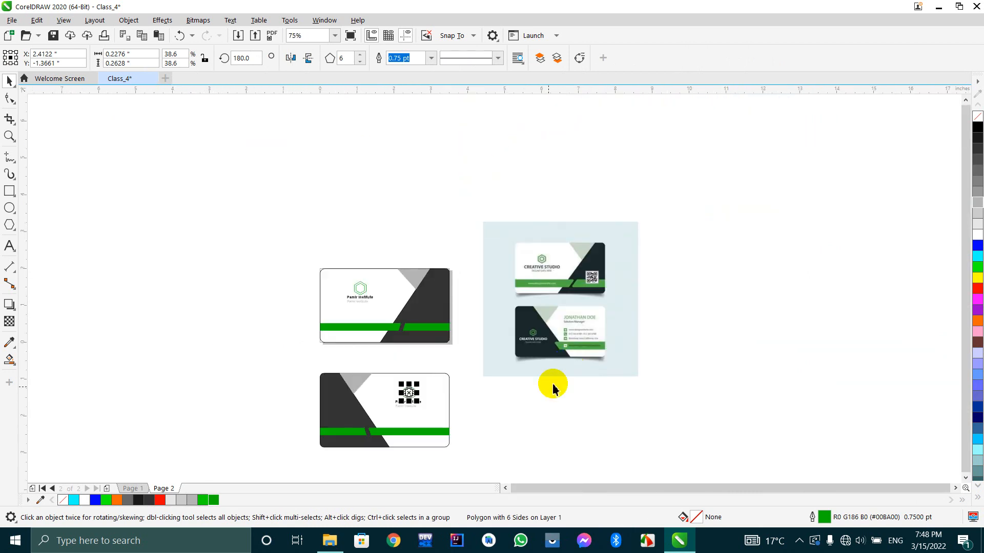
left_click(492, 413)
Enlarge the lower card's hexagons, company name and tagline together about their centre to about 0.99 by 0.83 inch.
scroll(402, 401, "up", 1)
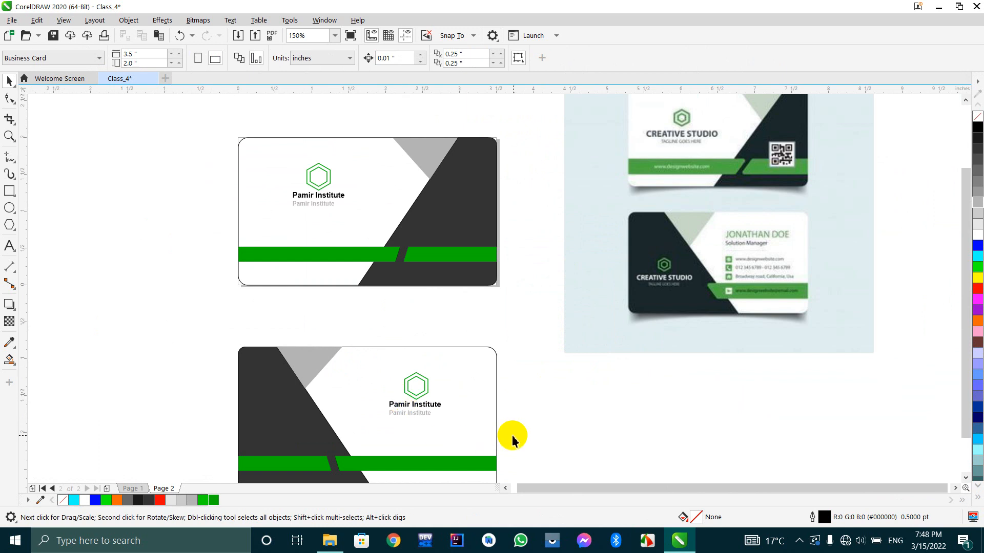
left_click_drag(511, 437, 315, 353)
left_click_drag(444, 419, 457, 435)
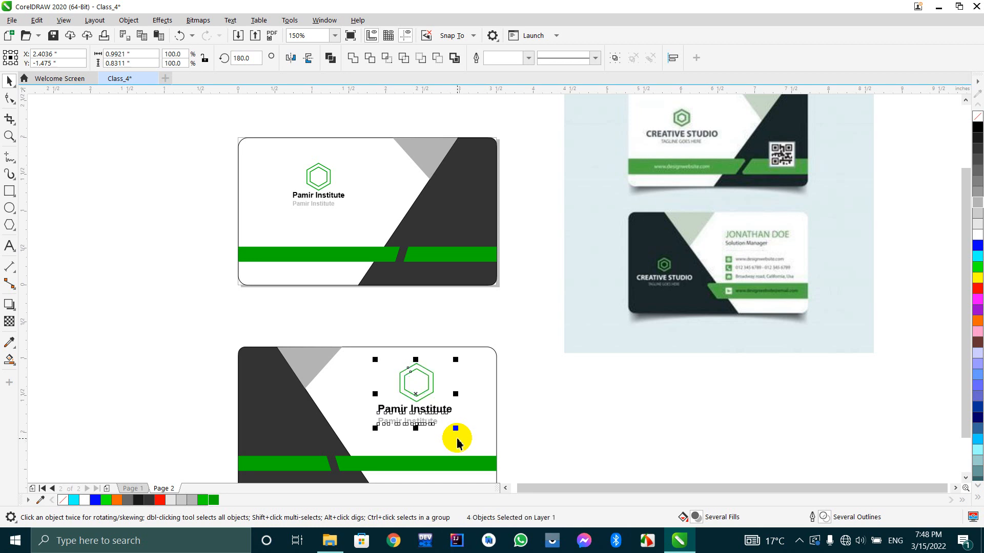
left_click(544, 435)
Examine the reference back card's dark logo area, contact details and green band against the lower card.
scroll(413, 361, "down", 2)
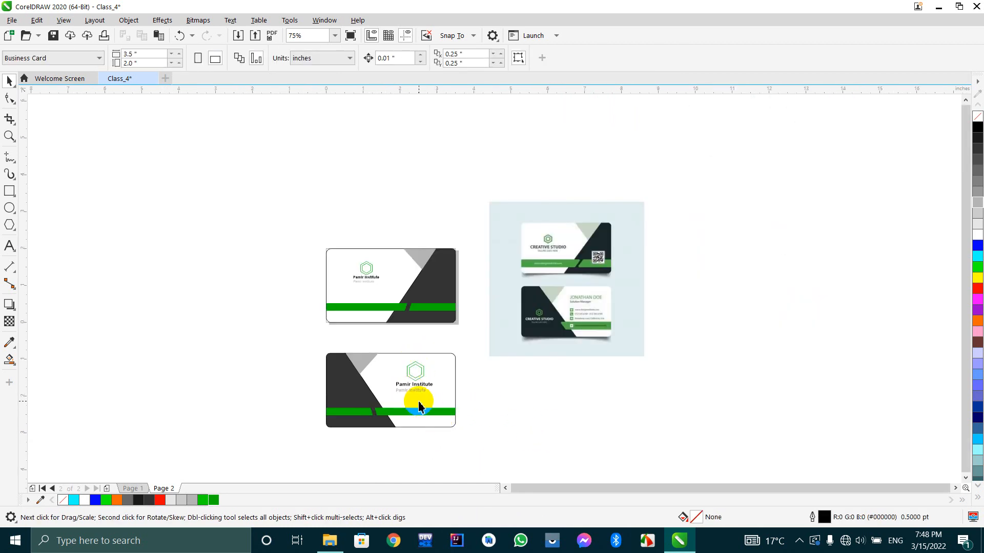
scroll(575, 318, "up", 4)
scroll(575, 318, "up", 4)
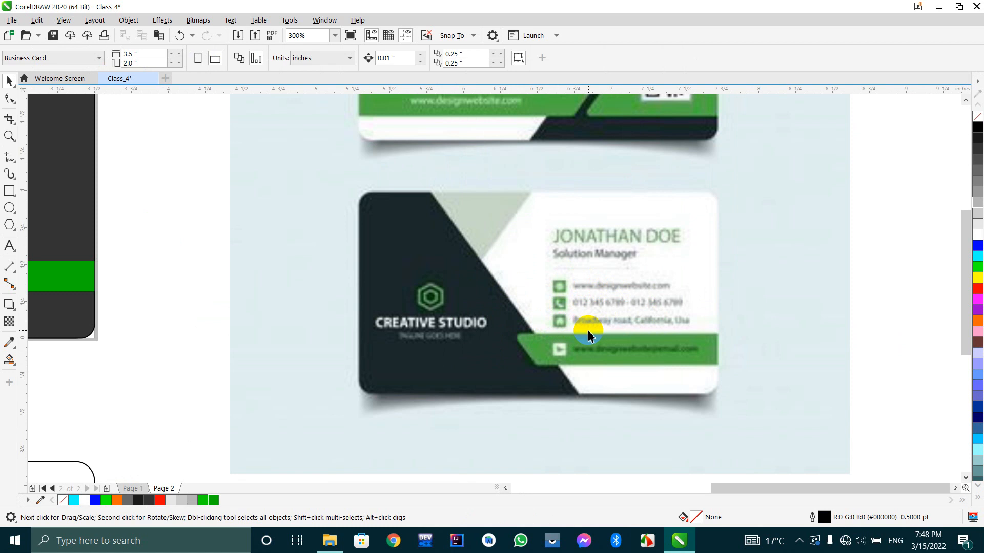
scroll(588, 335, "down", 4)
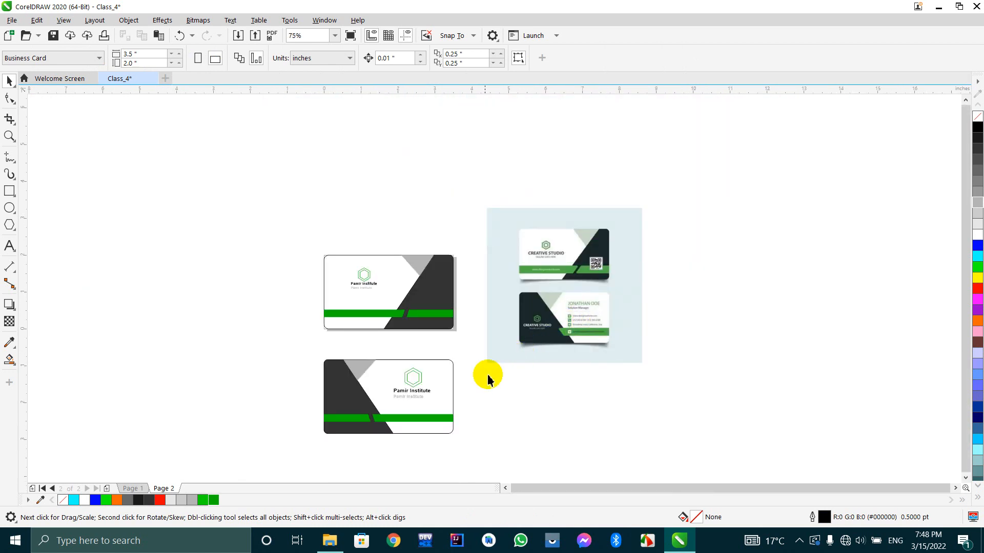
scroll(387, 397, "up", 2)
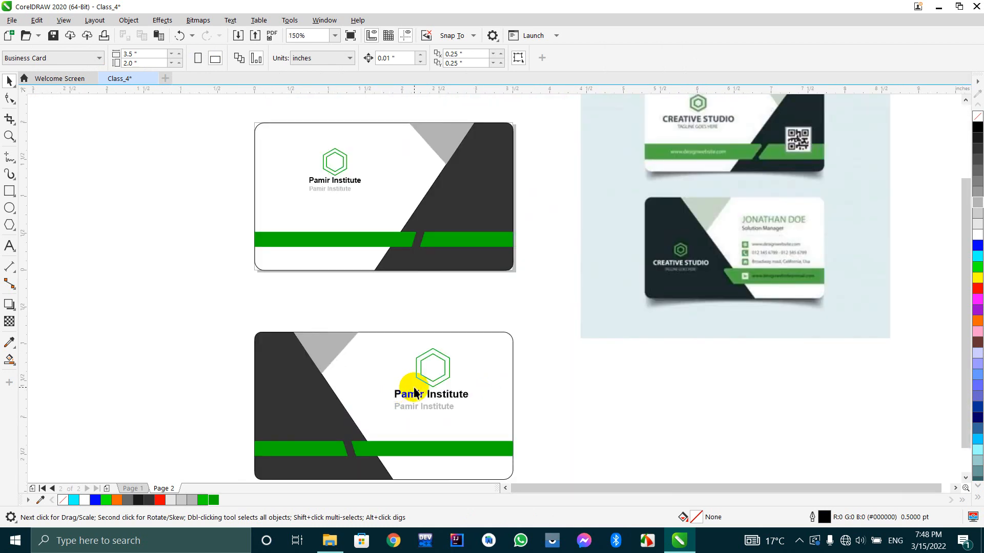
scroll(410, 390, "down", 2)
scroll(431, 387, "up", 2)
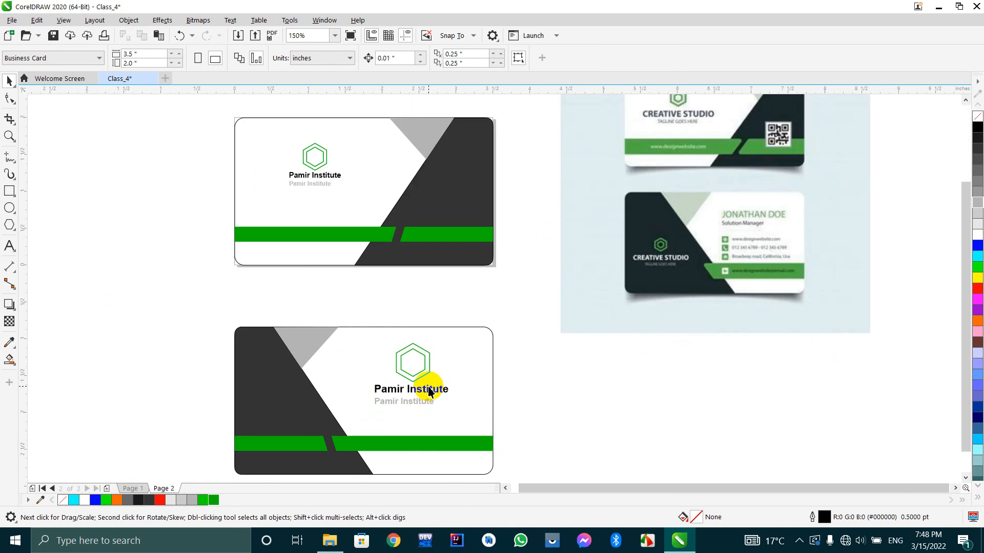
scroll(430, 390, "down", 2)
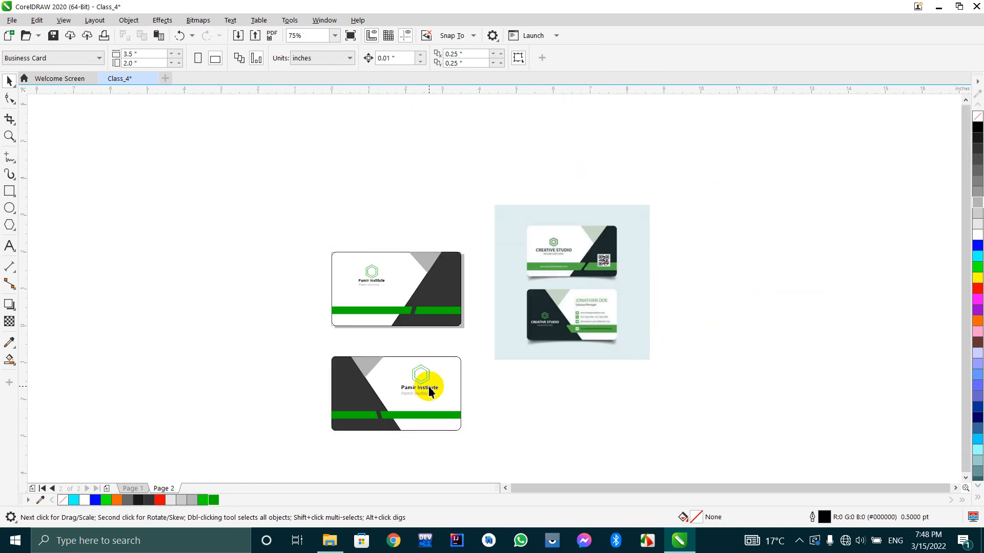
Move the reference image down beside the two cards and select it to examine its back card's green contact band.
left_click(568, 323)
left_click_drag(569, 323, 553, 387)
left_click(233, 333)
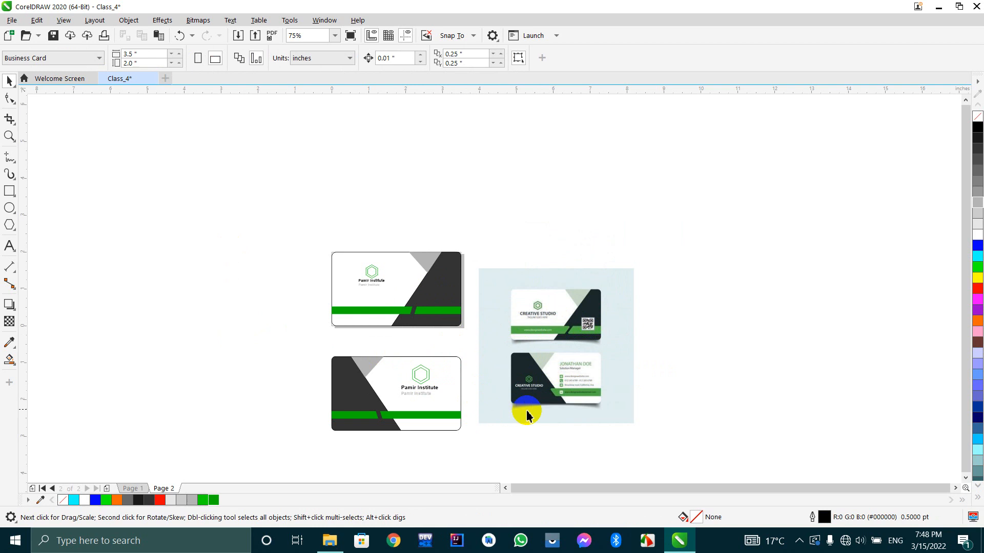
left_click(560, 397)
scroll(564, 395, "up", 2)
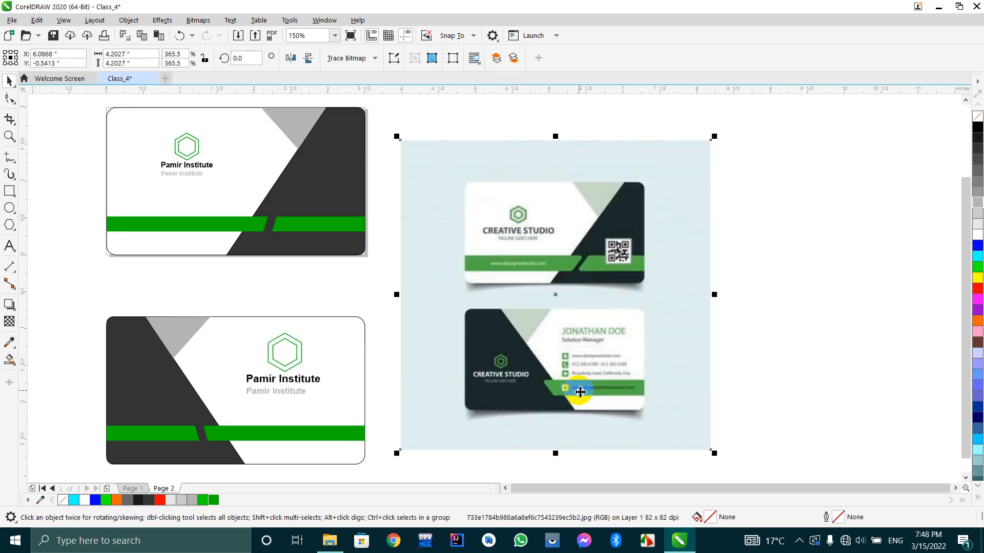
scroll(574, 392, "down", 2)
scroll(563, 400, "up", 2)
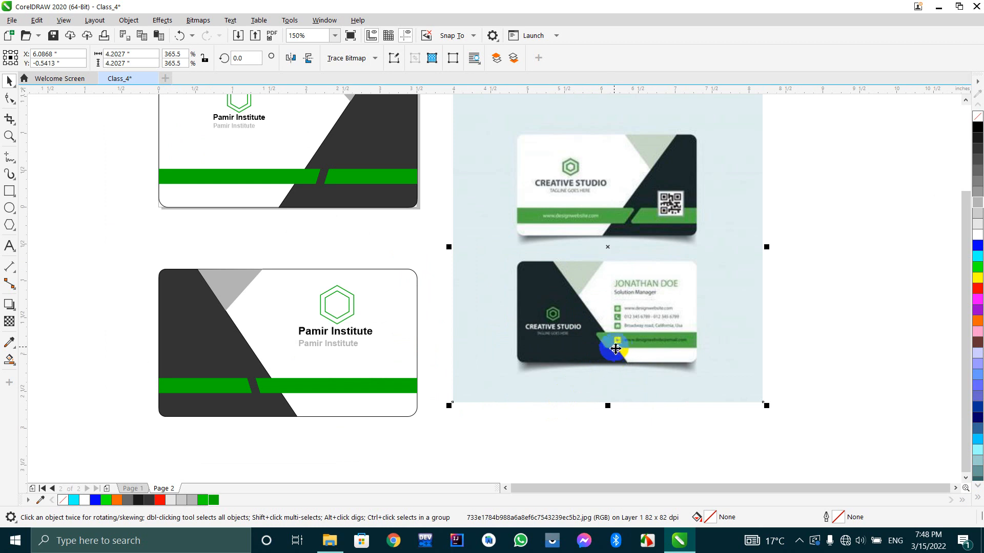
Ungroup the lower card's green band and delete the slanted dark divider crossing it.
left_click(274, 389)
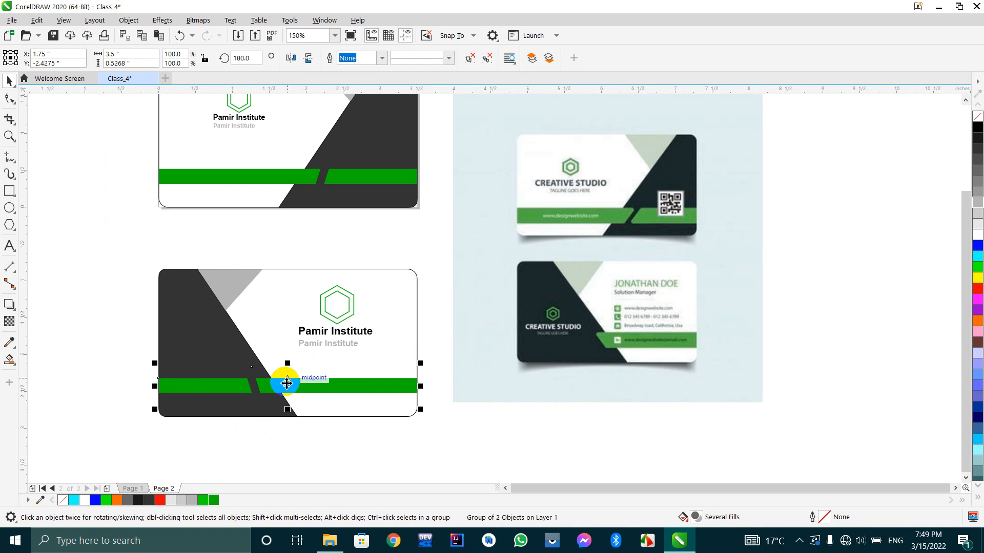
key("ctrl+u")
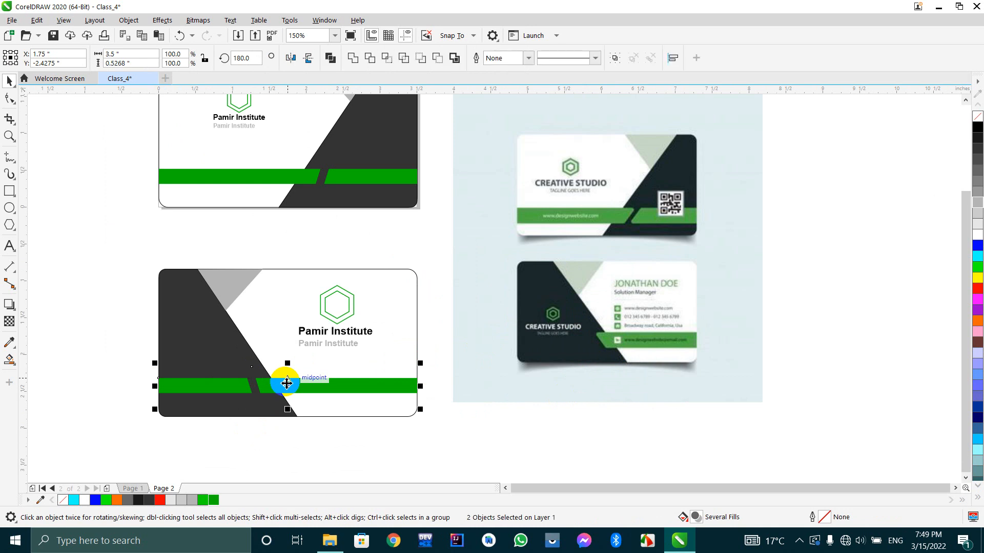
left_click(283, 442)
left_click(253, 387)
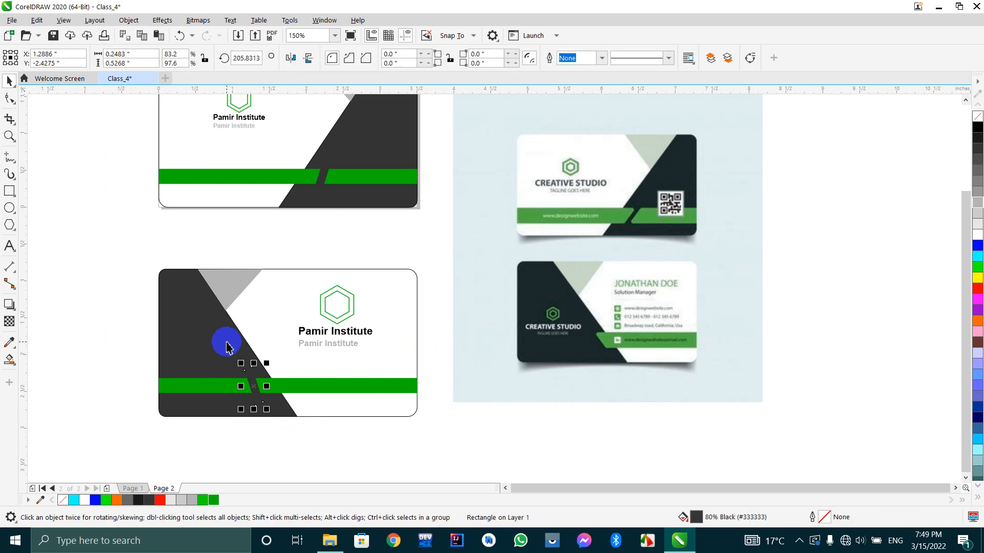
left_click(250, 465)
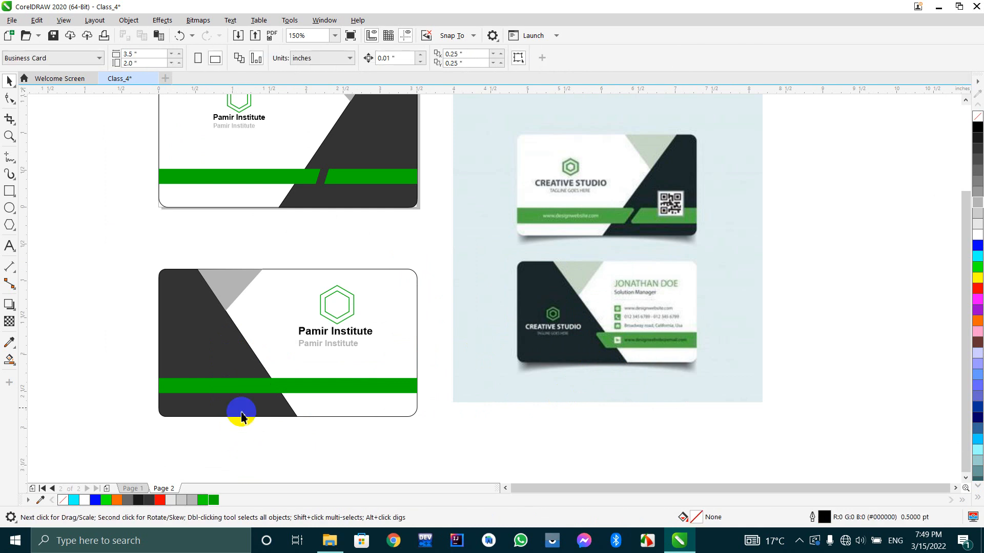
Shorten the lower card's green band to about 2.22 inches wide, and reshape it as a curve with a slanted inner end.
left_click(228, 390)
left_click_drag(154, 387, 251, 396)
left_click(9, 98)
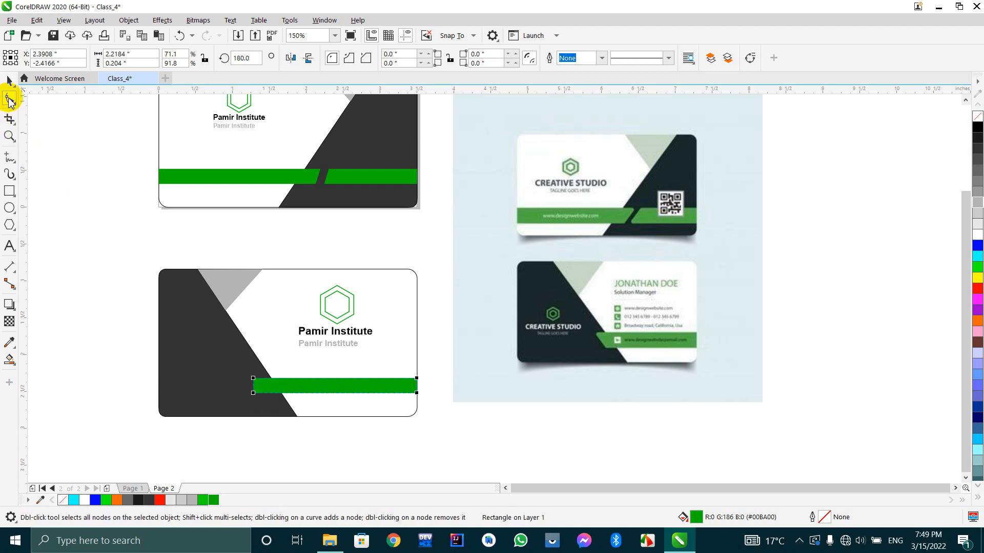
left_click(749, 58)
scroll(273, 363, "up", 2)
left_click_drag(234, 406, 240, 377)
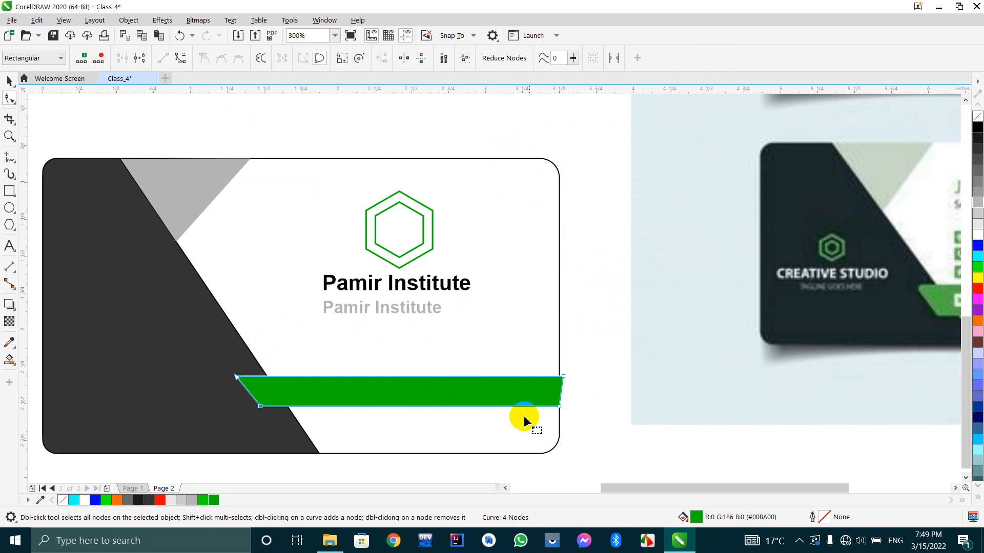
Try to lower the bottom edge of the green band, then undo the change.
left_click_drag(587, 424, 222, 391)
left_click(409, 408)
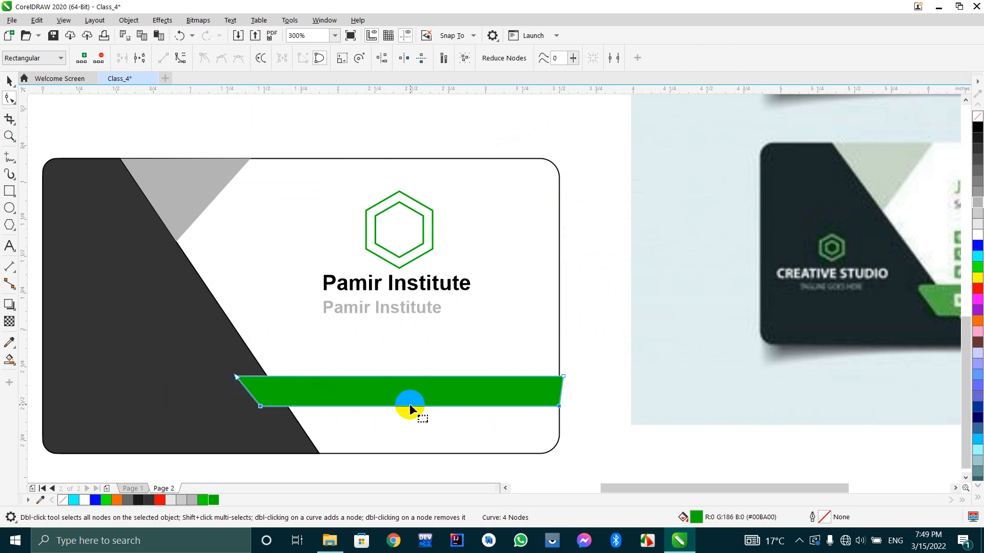
left_click_drag(410, 408, 230, 397)
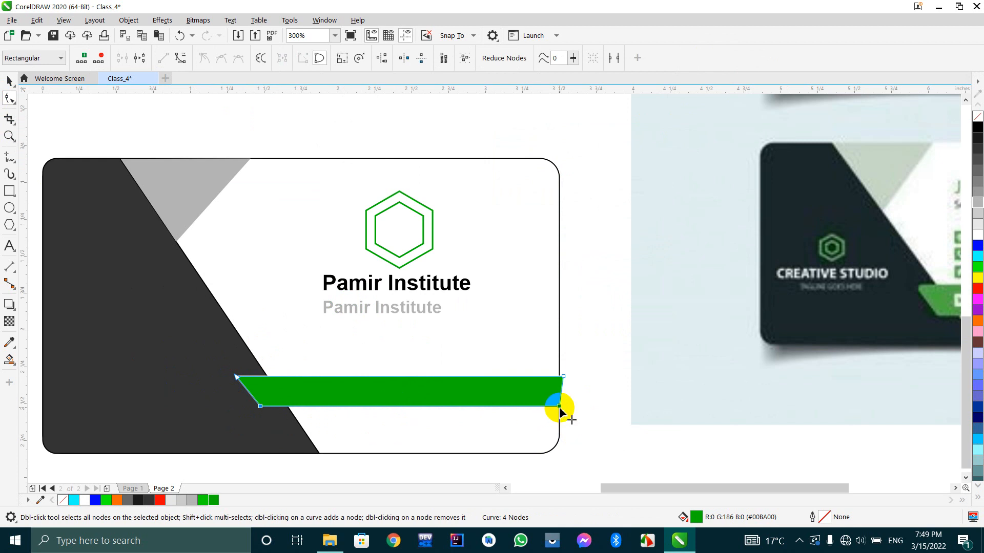
left_click_drag(559, 408, 560, 421)
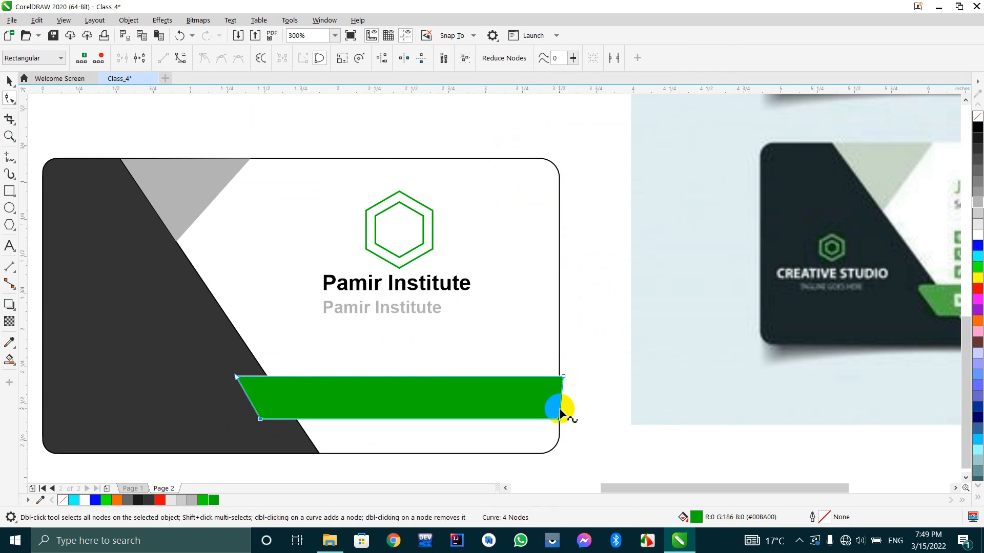
key("ctrl+z")
Pull the green band's protruding upper outer corner in to the card's edge so that its outer end is vertical.
scroll(555, 368, "up", 3)
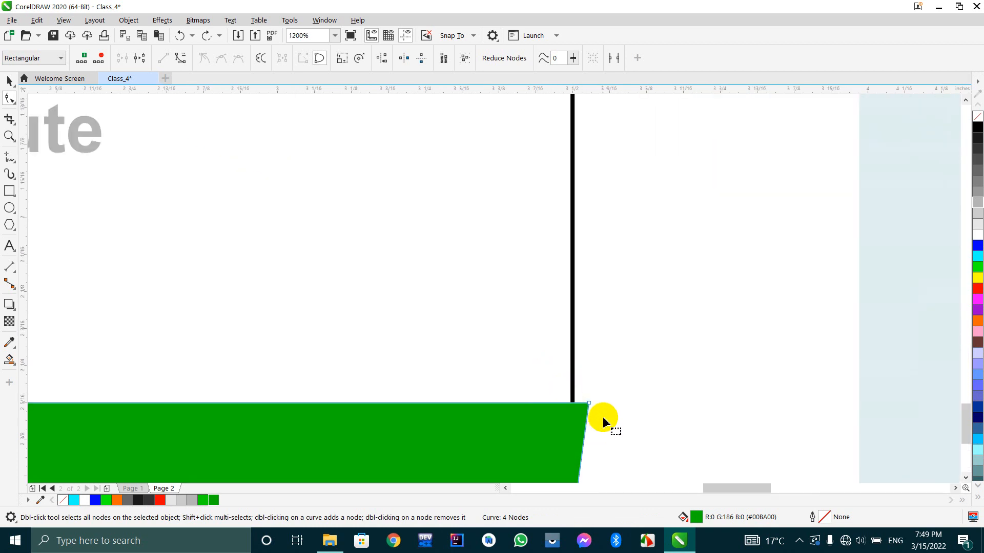
left_click_drag(591, 405, 572, 403)
scroll(549, 379, "down", 3)
scroll(553, 411, "up", 4)
scroll(560, 415, "down", 1)
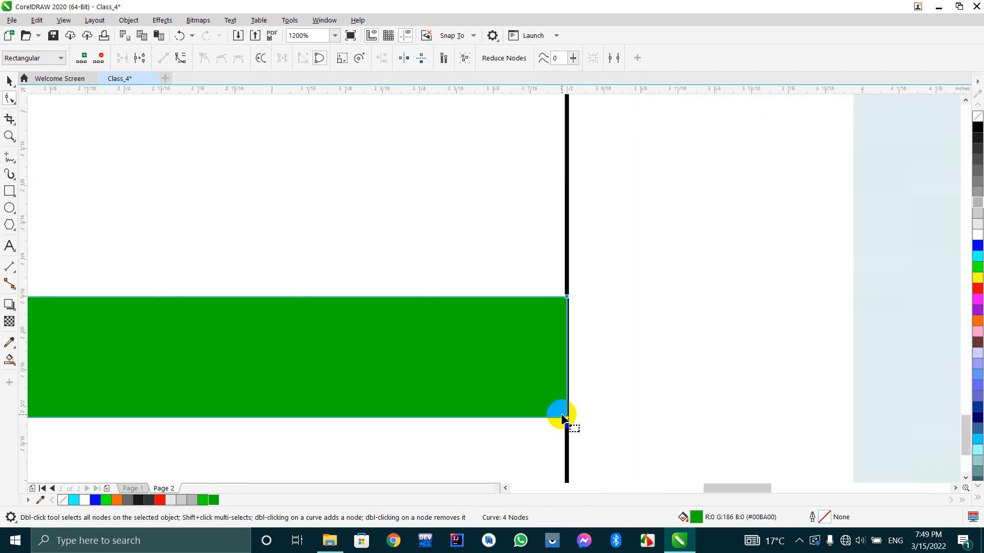
scroll(568, 421, "down", 4)
scroll(545, 410, "up", 1)
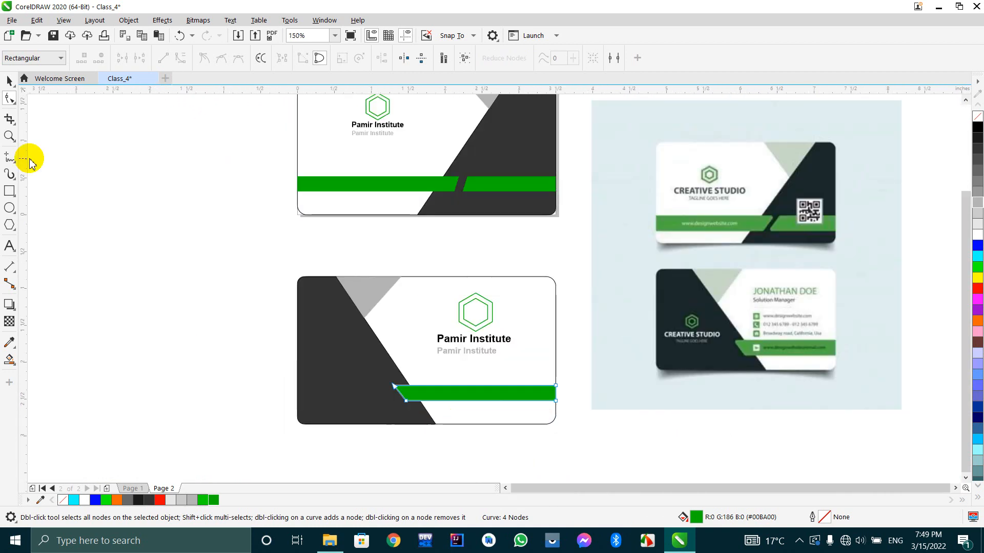
left_click(9, 80)
left_click(153, 286)
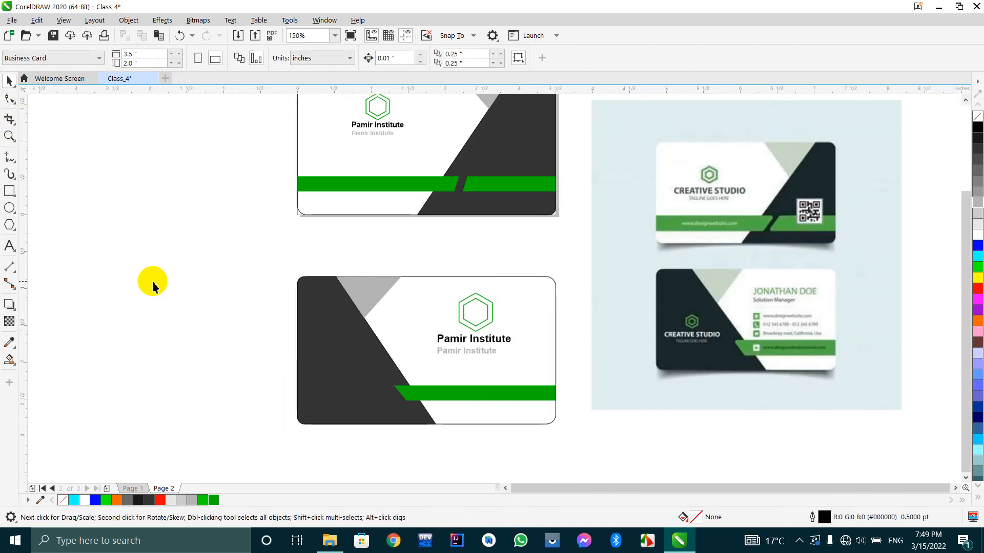
scroll(296, 329, "down", 2)
scroll(343, 298, "up", 2)
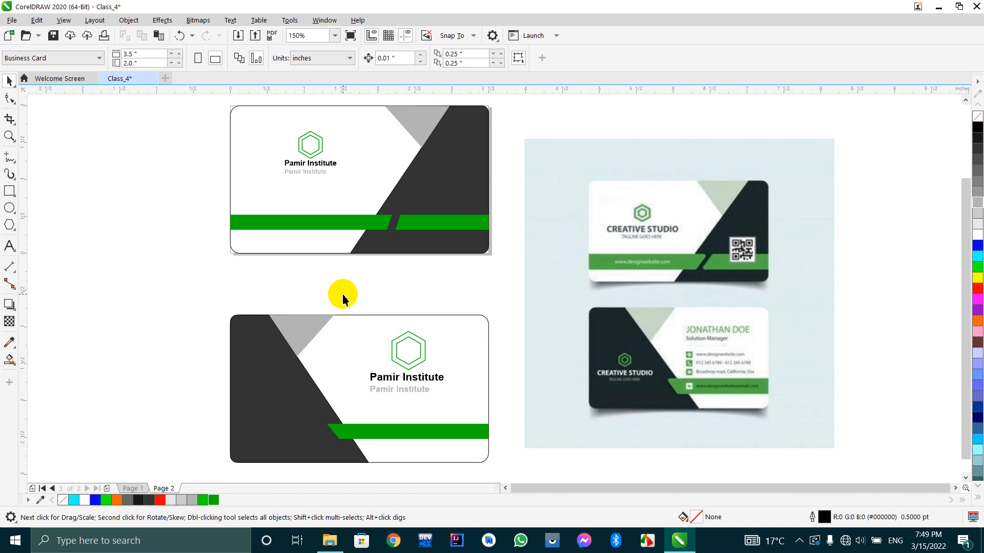
scroll(378, 298, "down", 2)
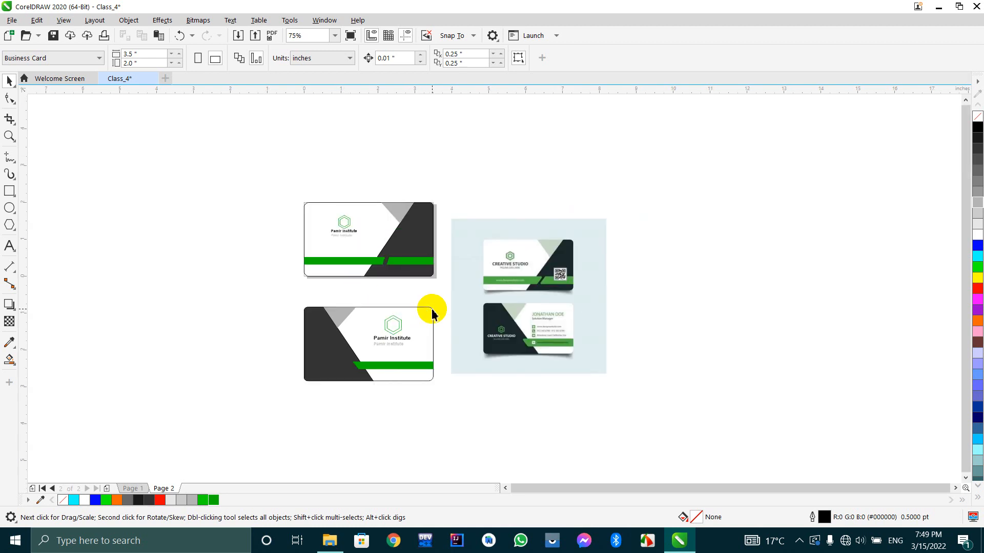